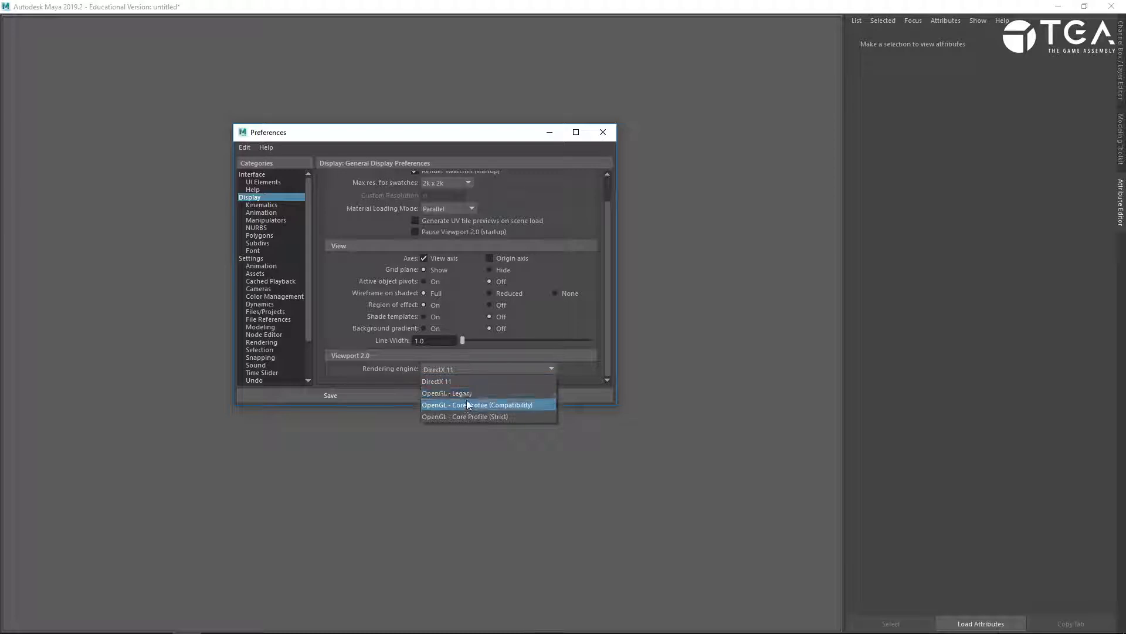
Choose DirectX 11 as the Viewport 2.0 rendering engine and dismiss the preferences without saving
click(457, 382)
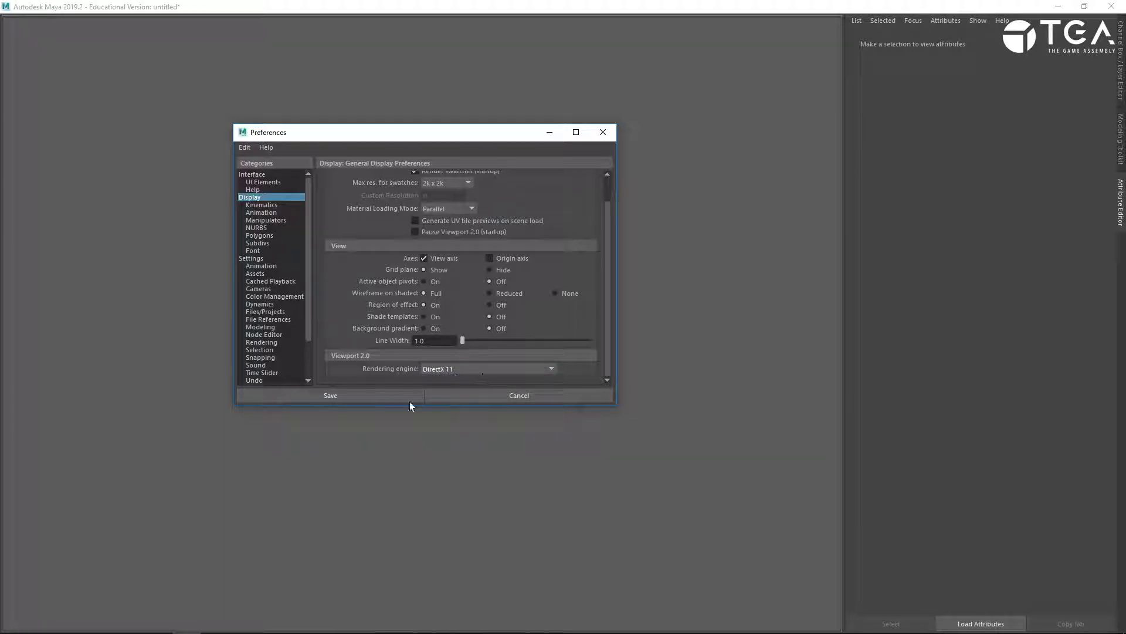
click(515, 396)
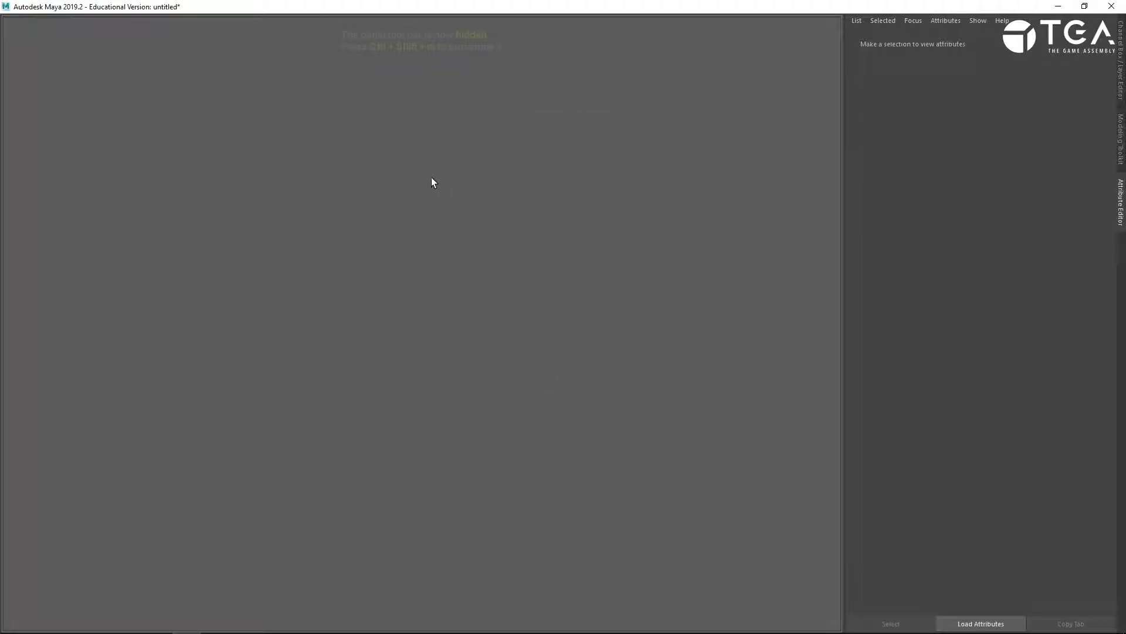
Create a polygon sphere in the empty scene
key(space)
click(316, 122)
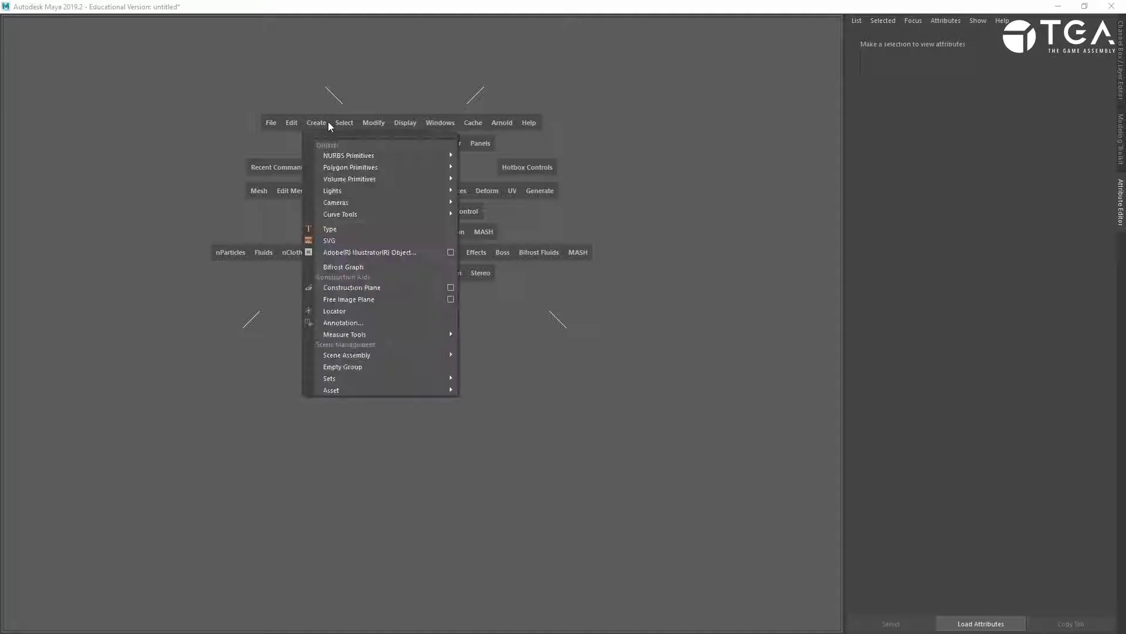
mouse_move(345, 167)
click(496, 179)
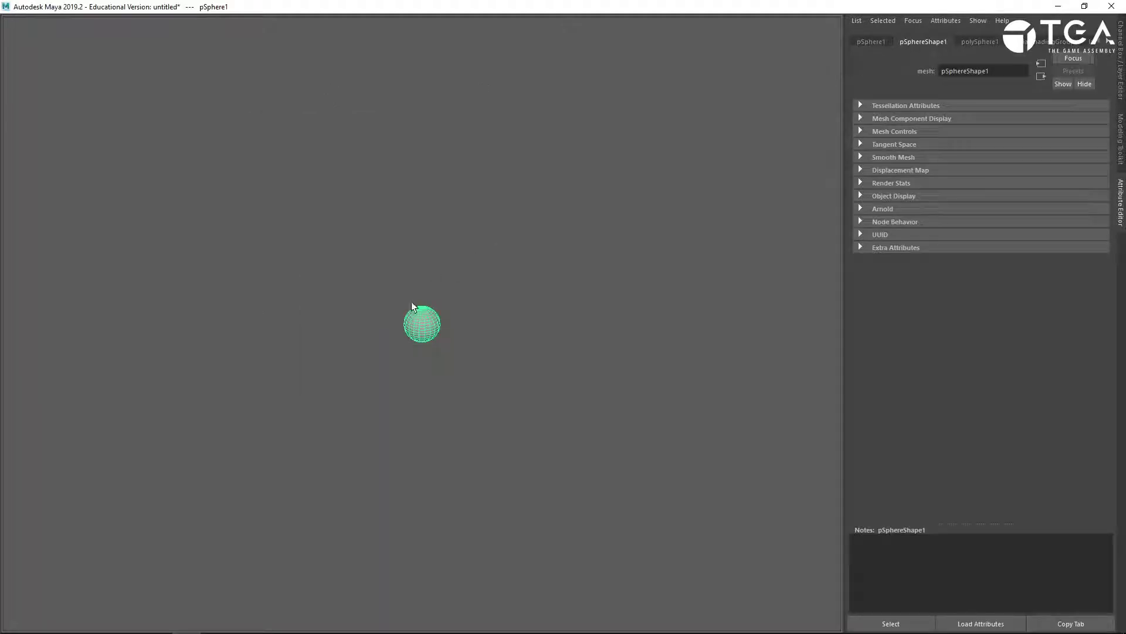
scroll(413, 315, up, 5)
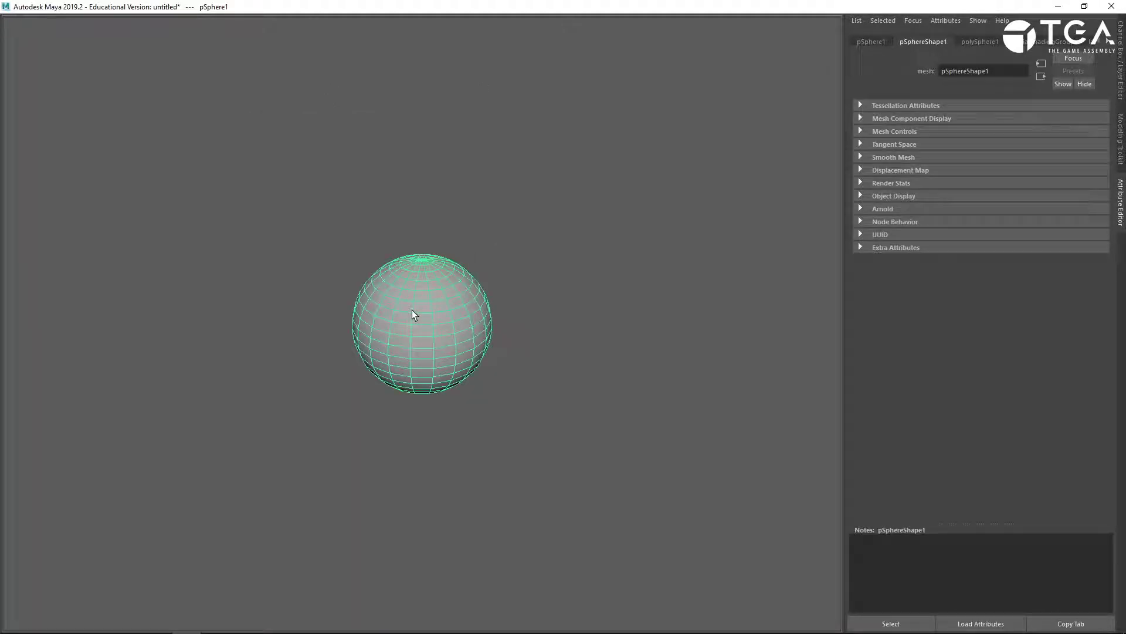
Assign a new Shaderfx Shader material to the sphere
right_click(438, 280)
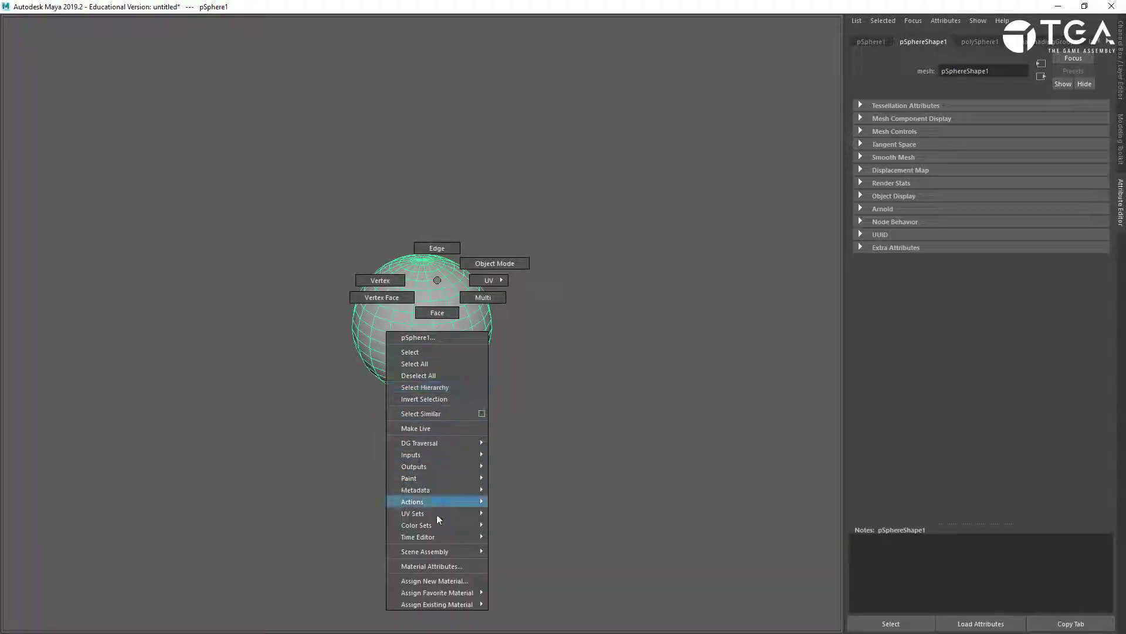
click(451, 582)
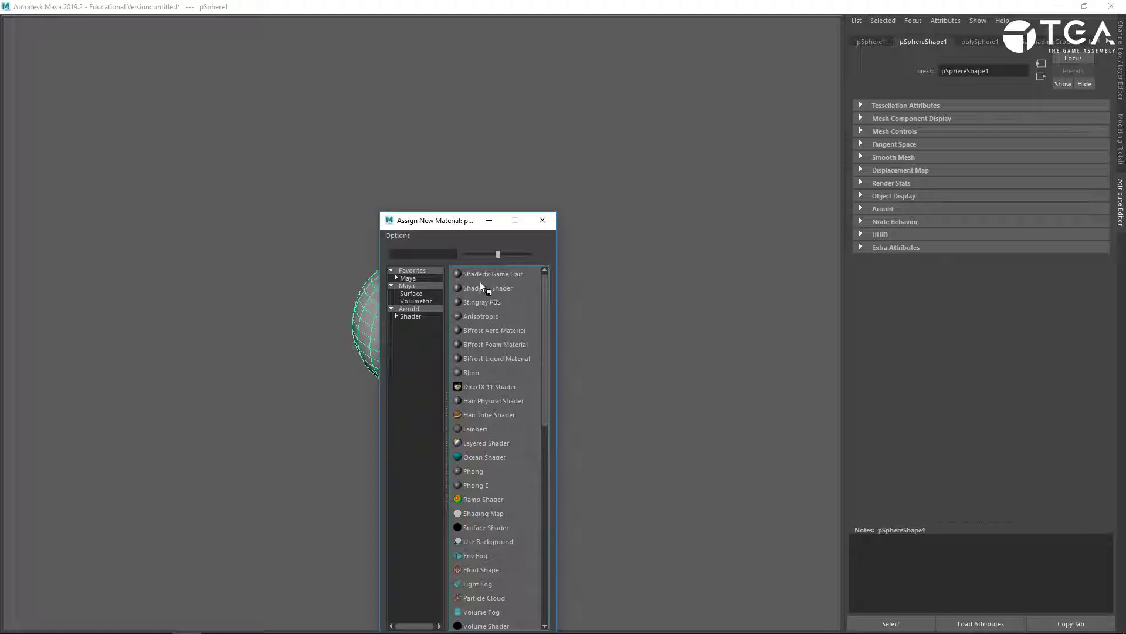
click(516, 288)
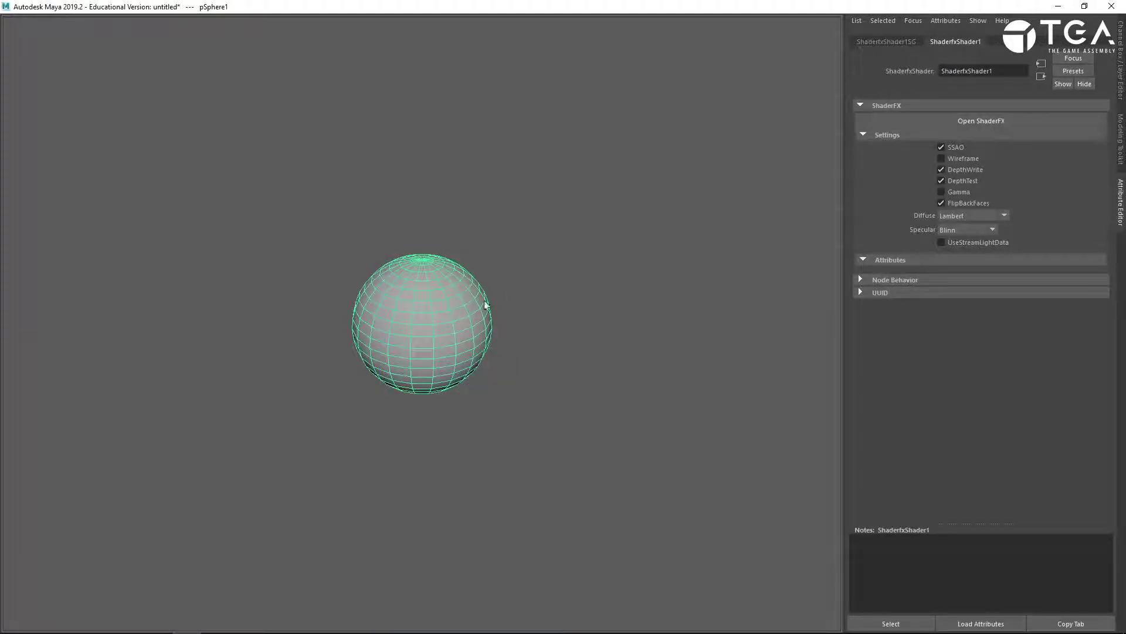
Reselect the sphere and open its ShaderfxShader1 material in the ShaderFX graph editor
click(766, 117)
click(427, 284)
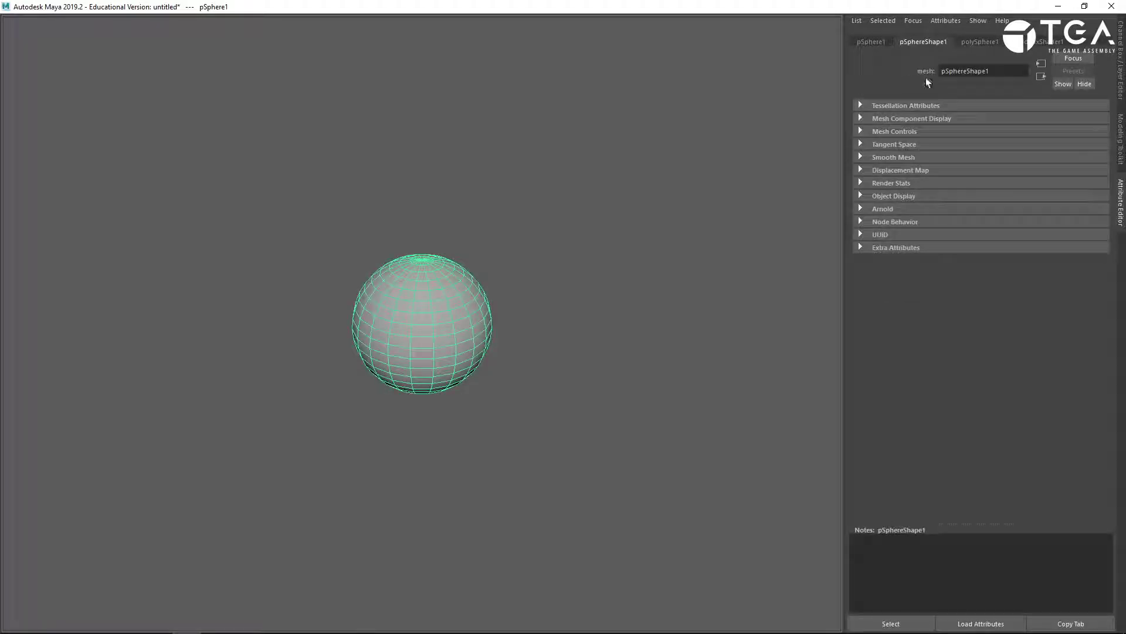
click(1052, 43)
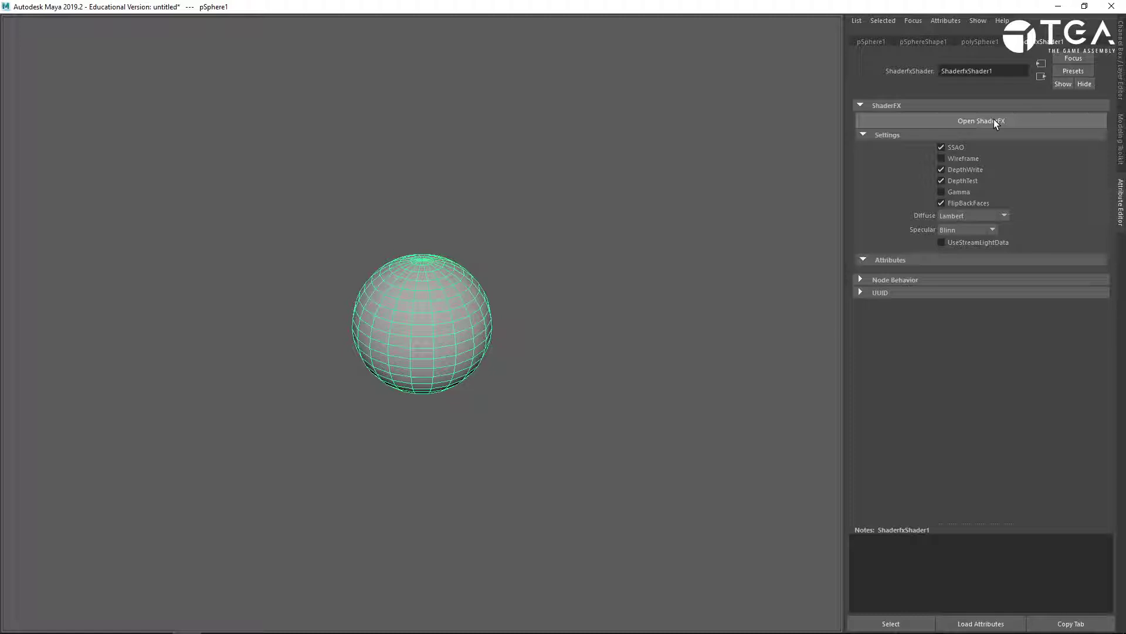
click(964, 121)
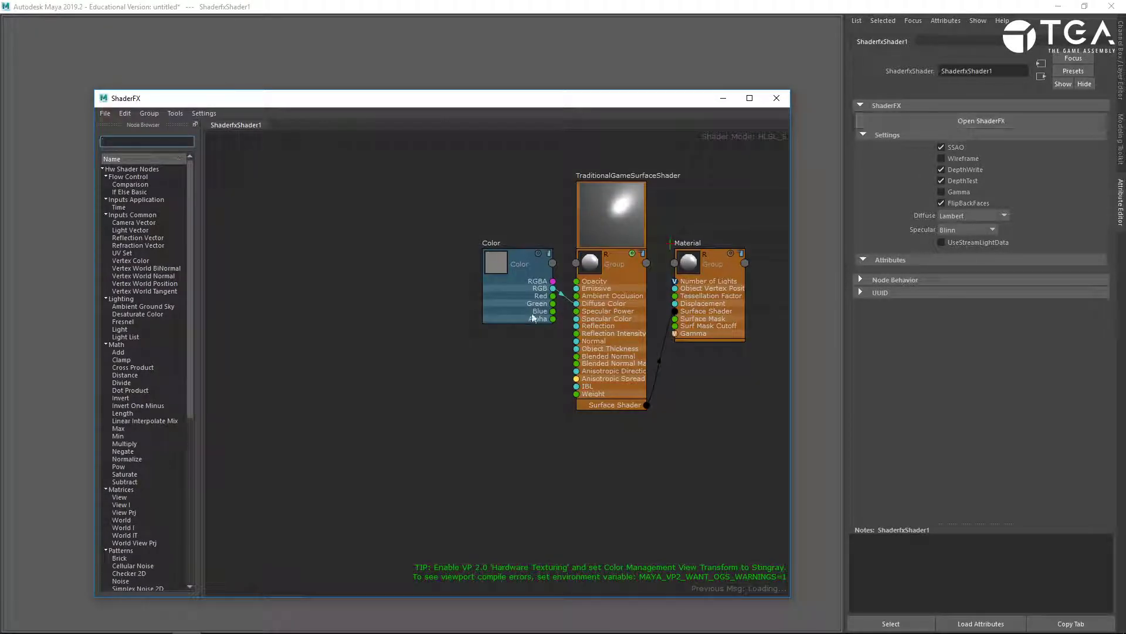
Spread out the Color, TraditionalGameSurfaceShader and Material nodes in the ShaderFX graph, leaving space between them
drag(529, 288, 333, 277)
drag(610, 342, 530, 355)
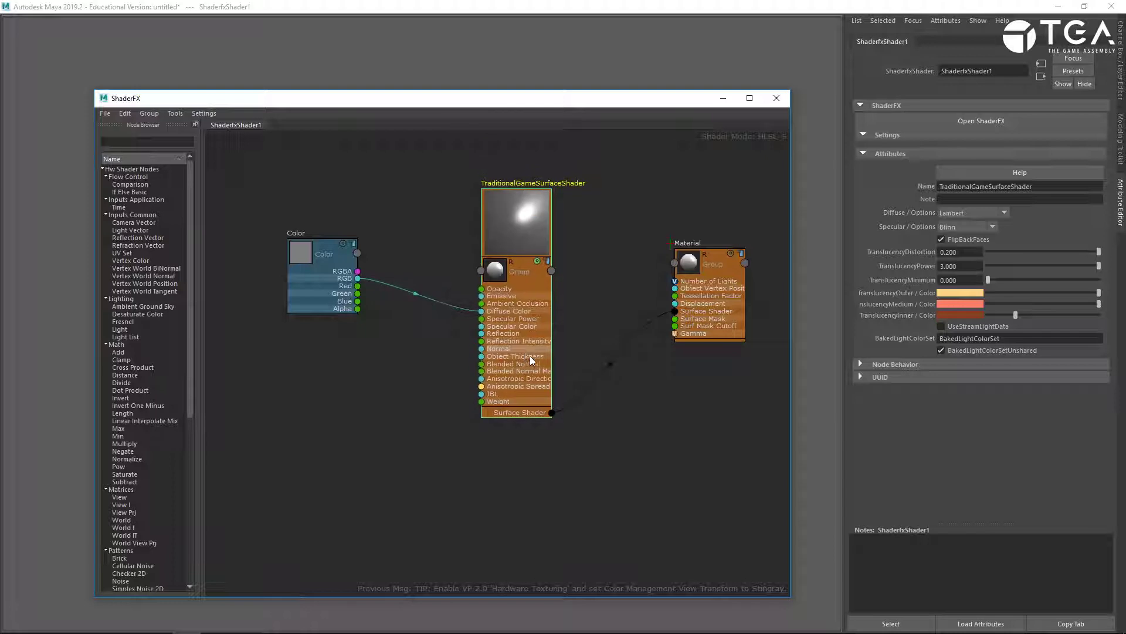
click(647, 455)
drag(724, 319, 693, 337)
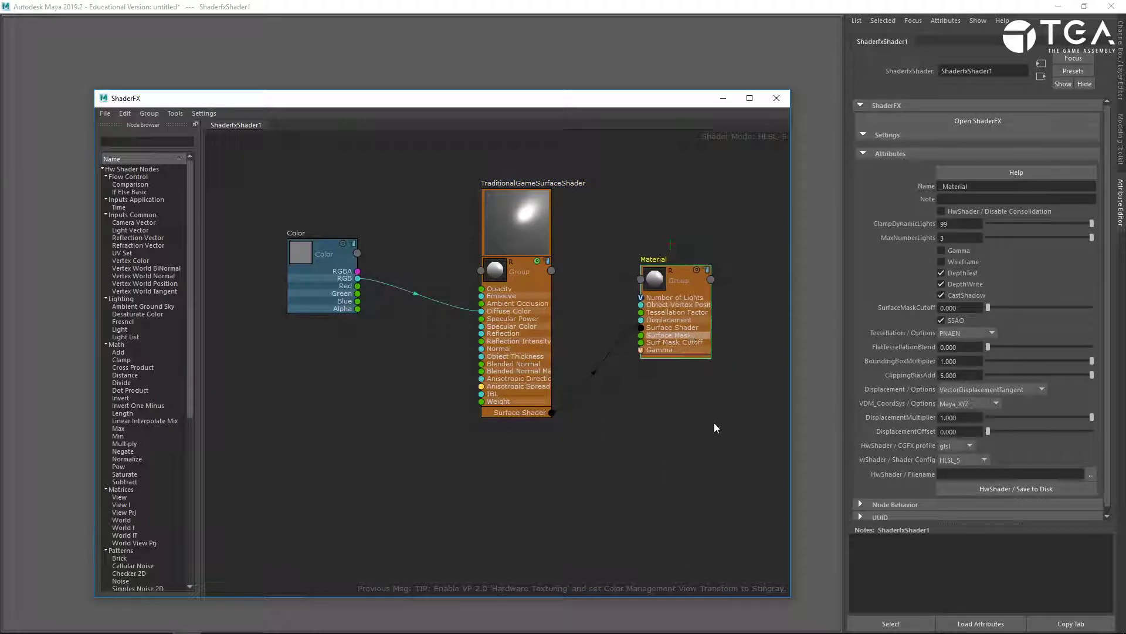
click(714, 427)
drag(360, 283, 379, 285)
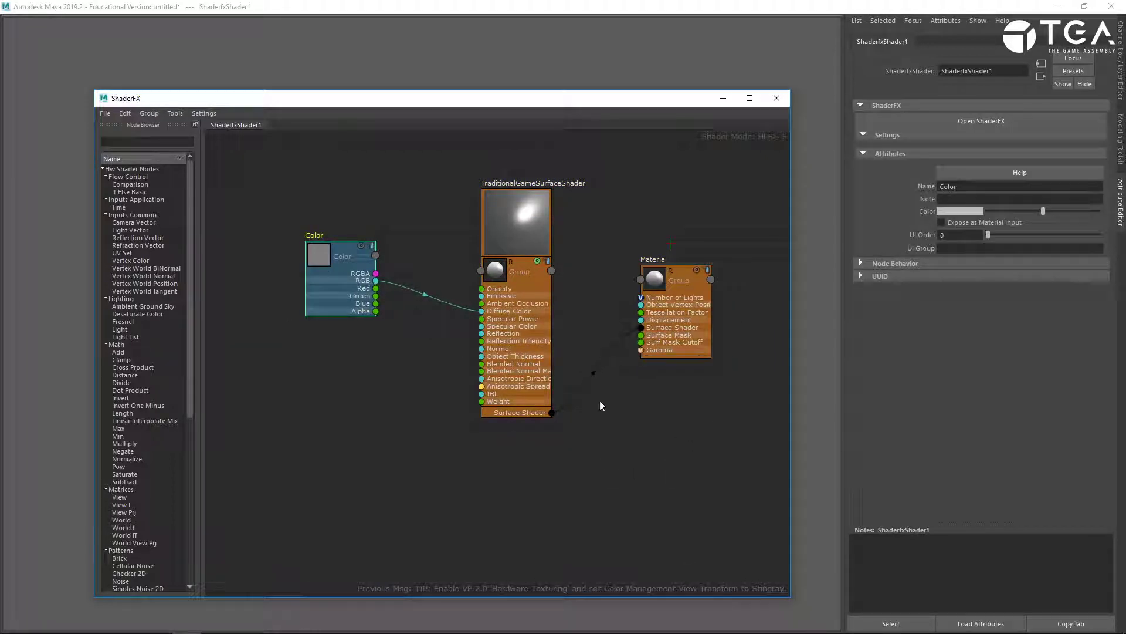
scroll(638, 451, down, 5)
scroll(639, 453, up, 4)
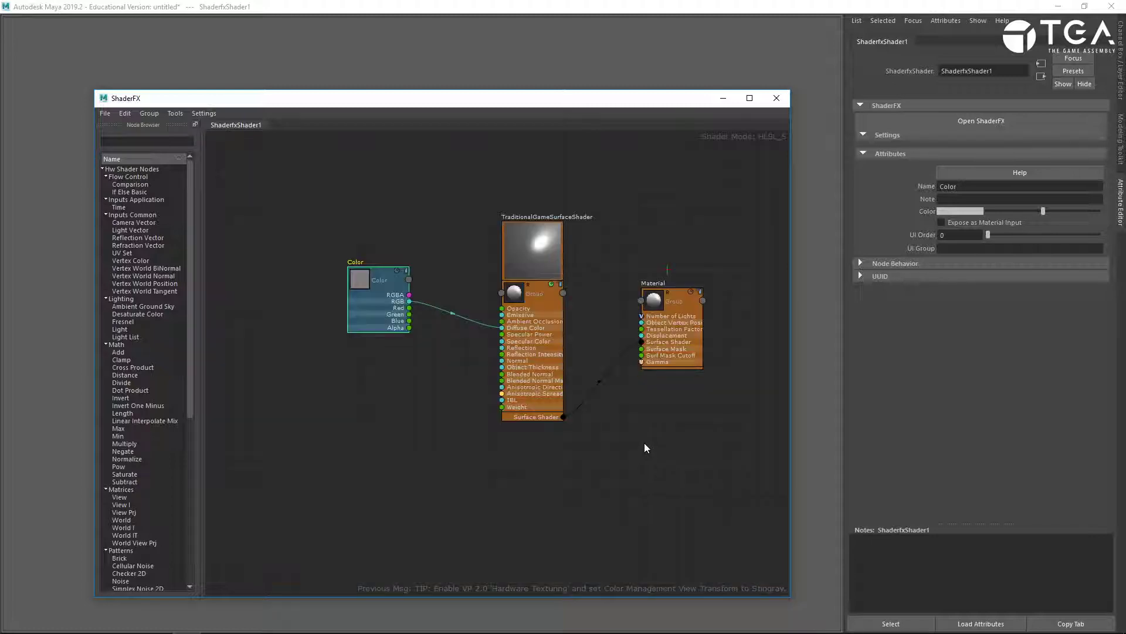
middle_drag(585, 475, 570, 480)
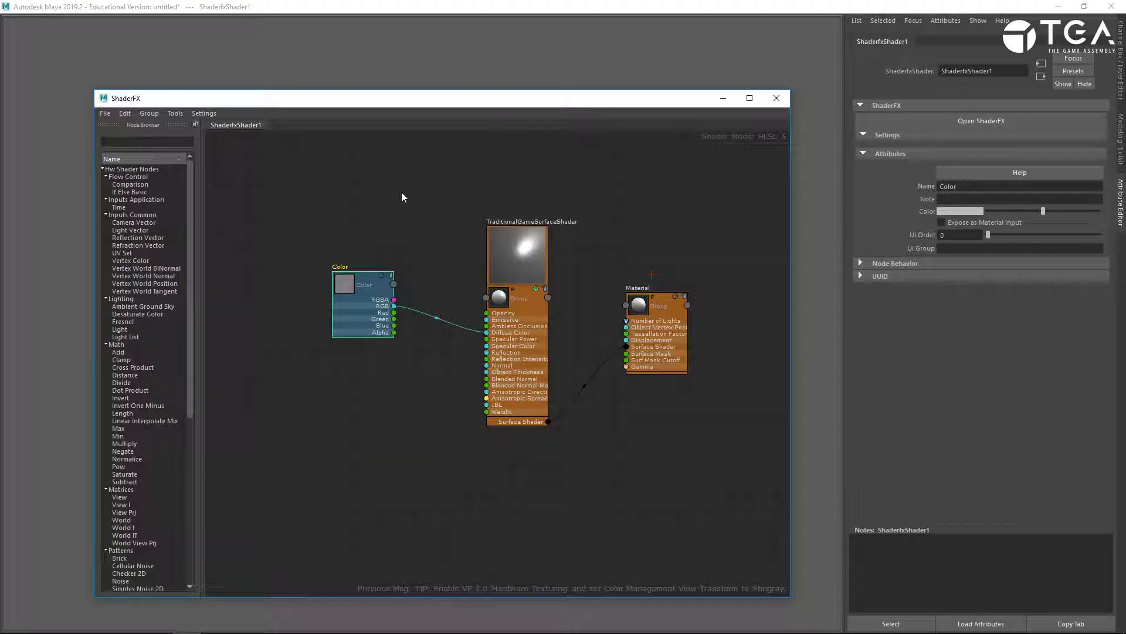
Open the Hypershade rendering editor alongside the ShaderFX window
click(492, 47)
key(space)
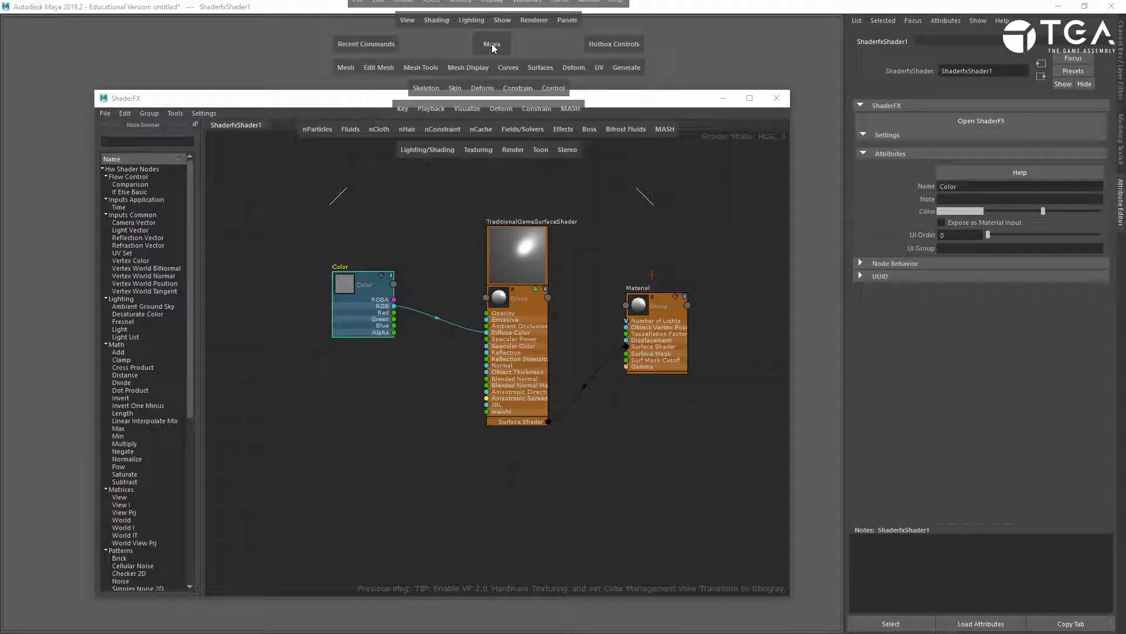
key(space)
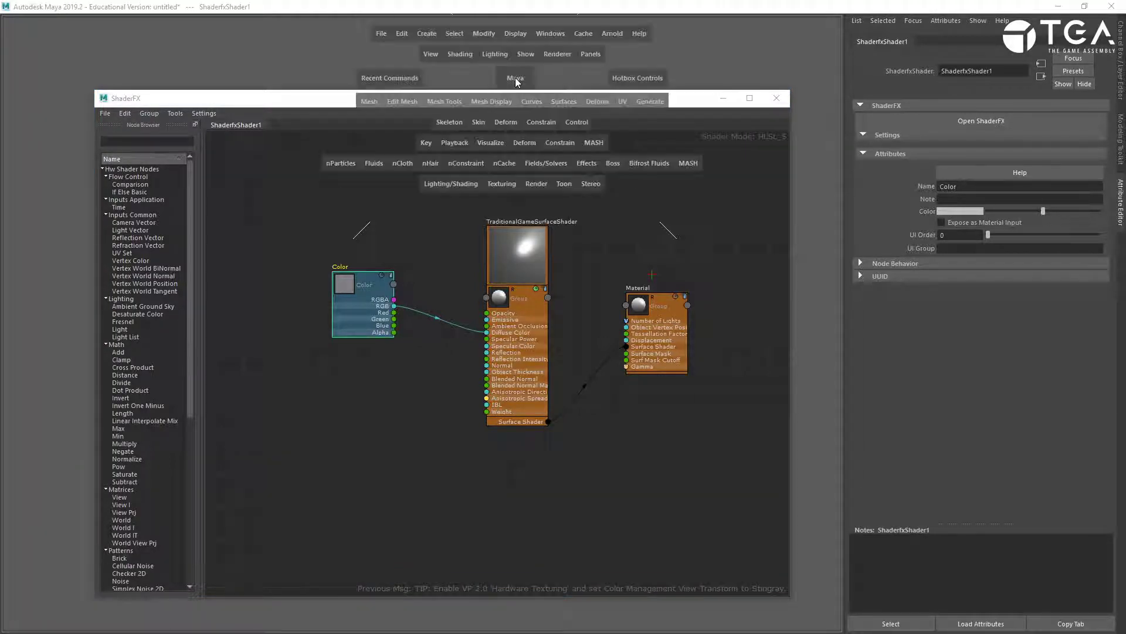
click(535, 34)
mouse_move(581, 113)
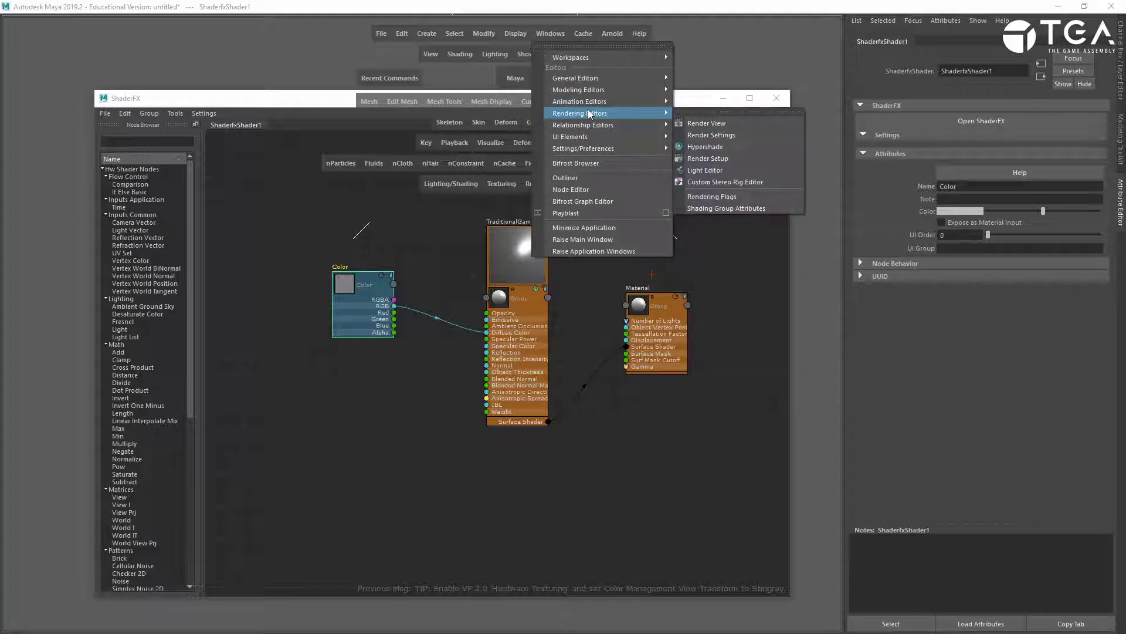
click(759, 148)
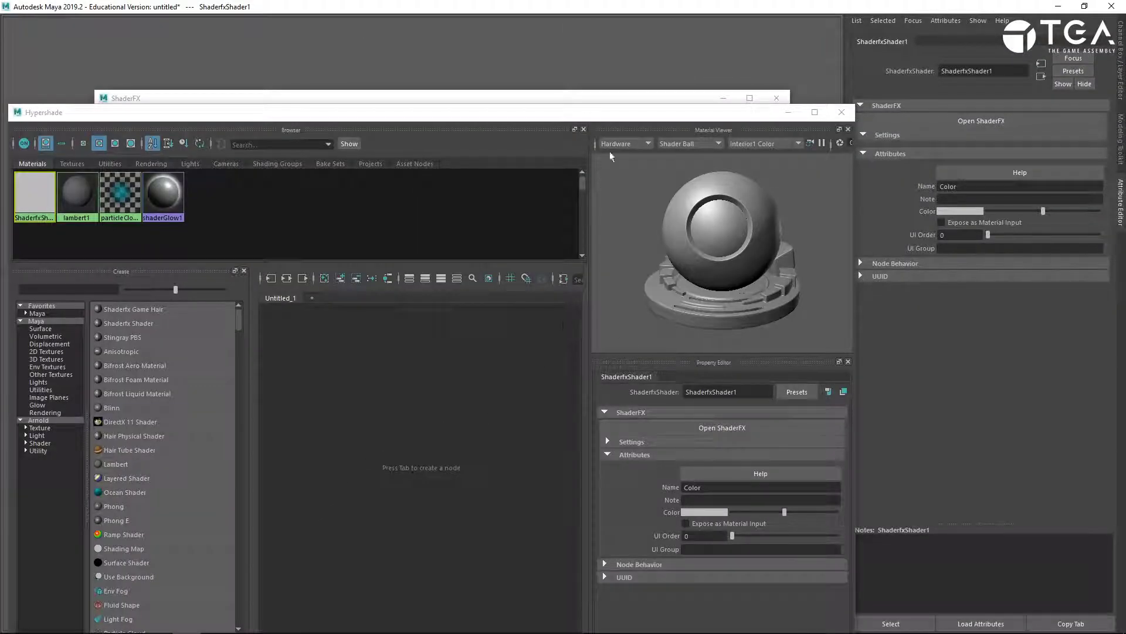
Reposition the Hypershade and ShaderFX windows so the node graph and the Hypershade's Property Editor can both be reached
drag(613, 116, 558, 113)
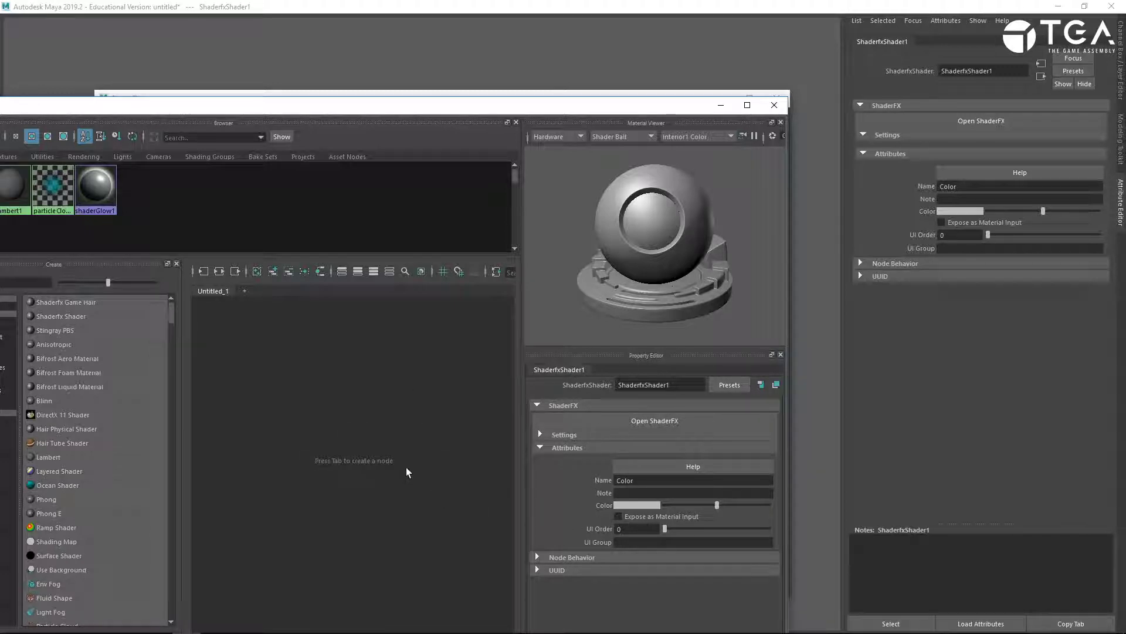
drag(206, 105, 165, 250)
click(413, 234)
drag(461, 98, 414, 25)
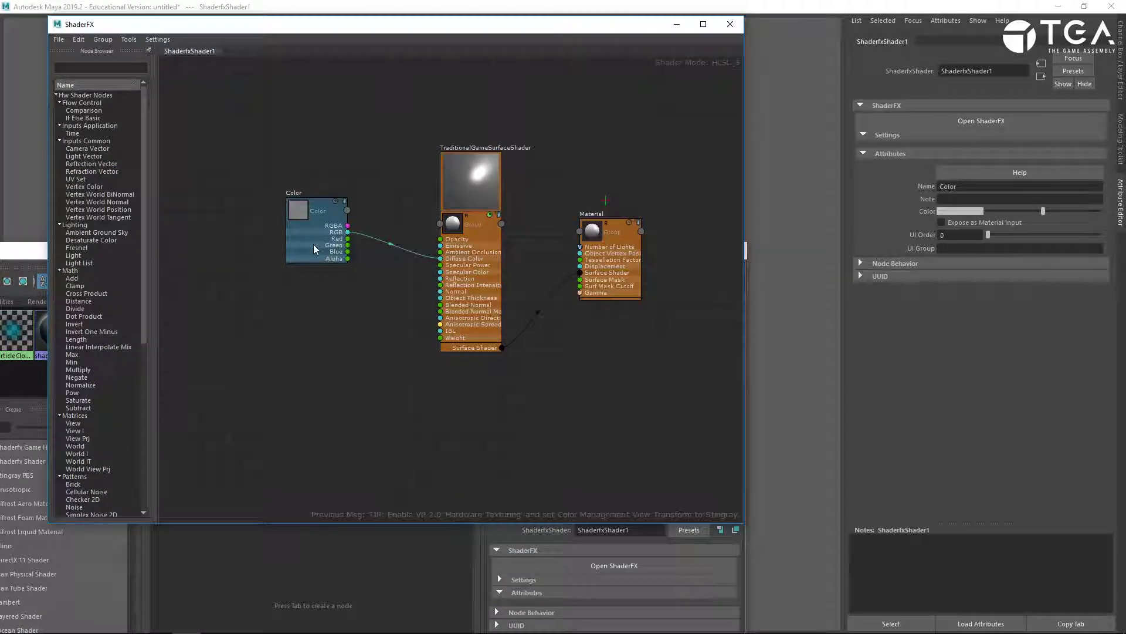
click(415, 593)
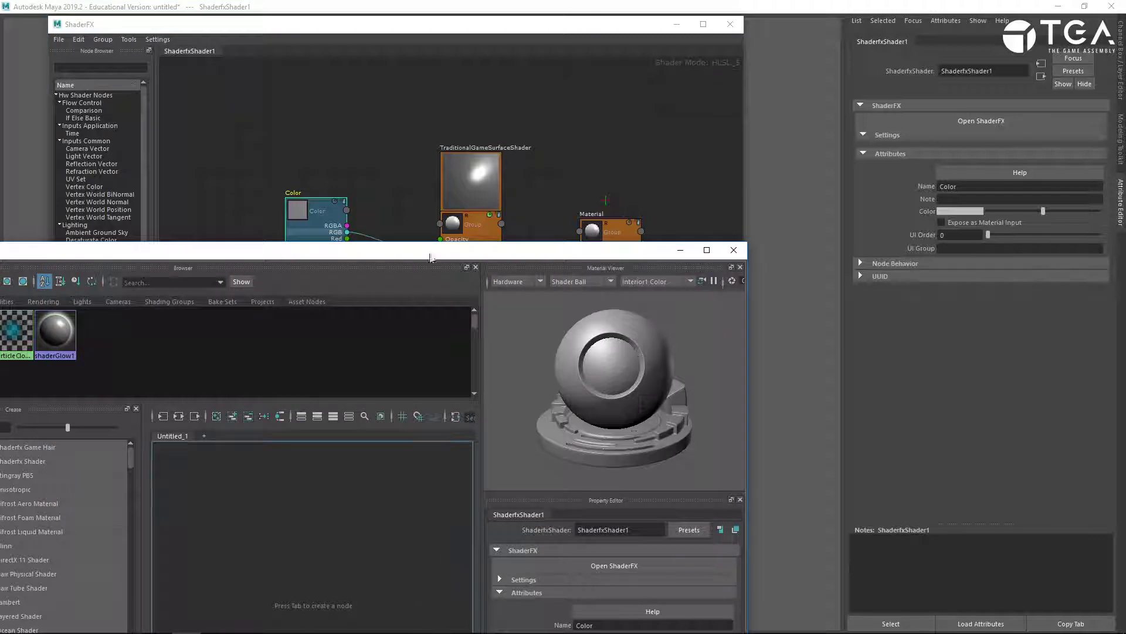
drag(435, 252, 341, 69)
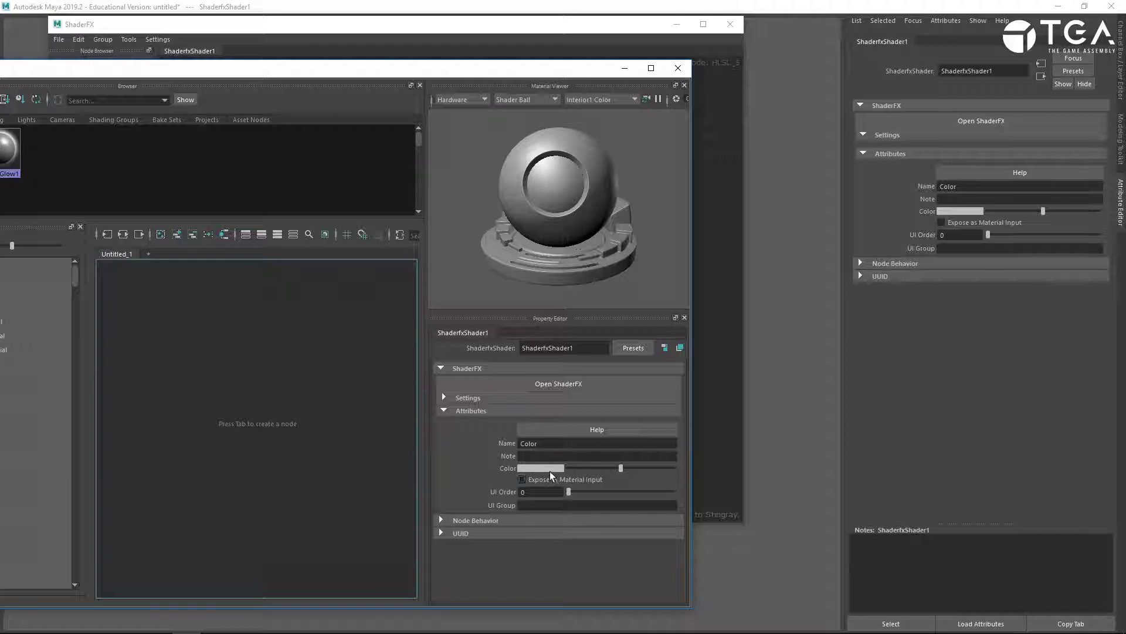
Select the surface shader, Material and Color nodes in turn to compare how the Property Editor and Attribute Editor show their attributes
click(696, 143)
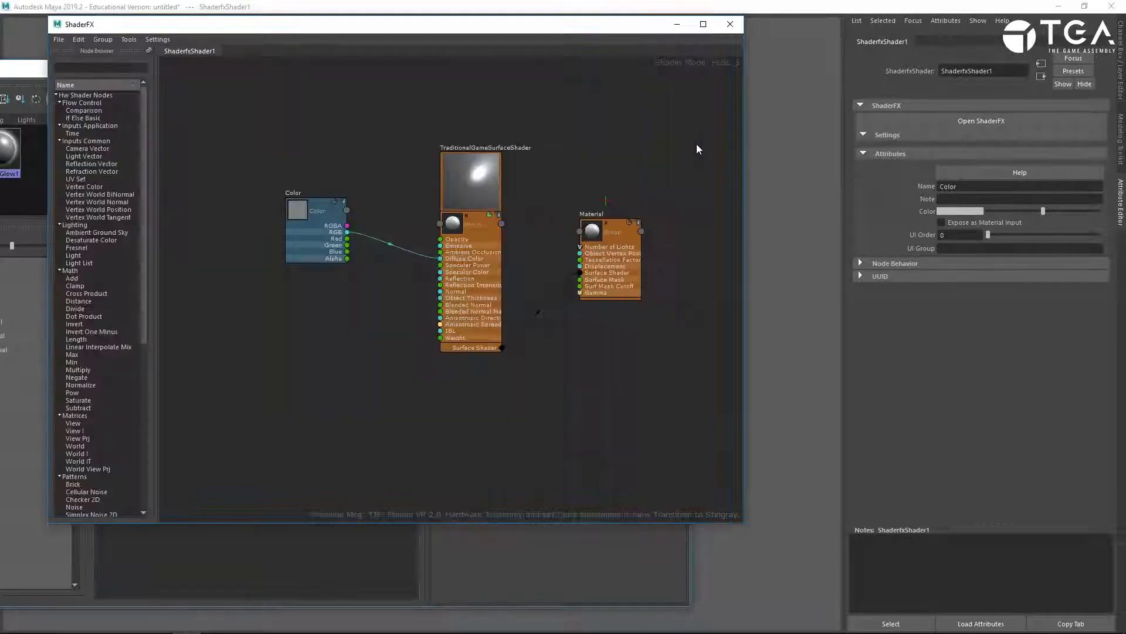
click(491, 252)
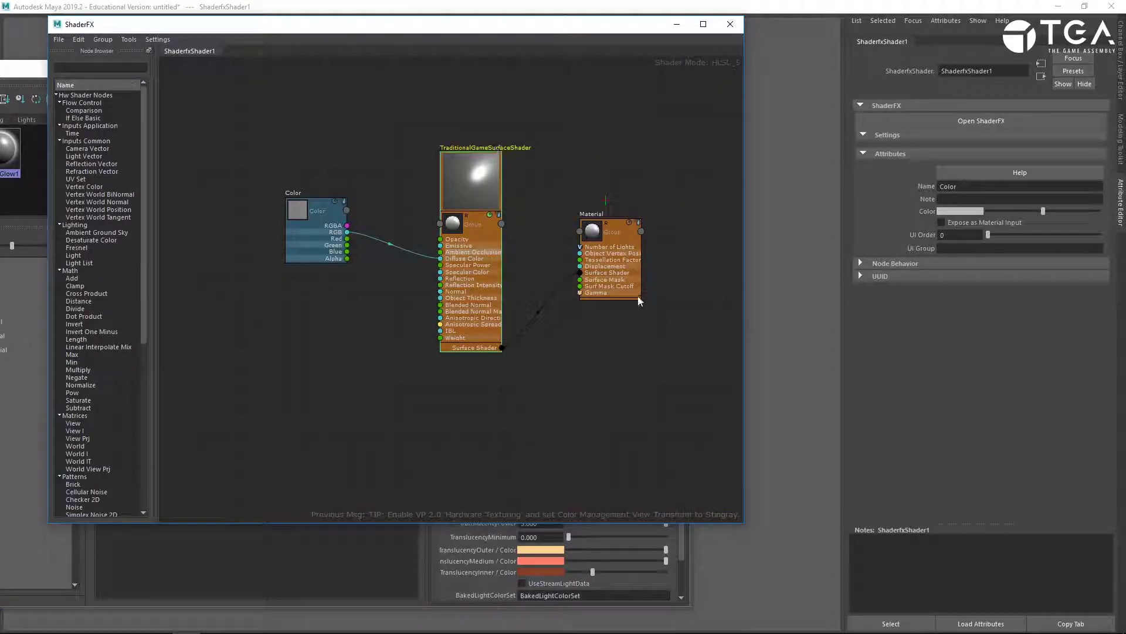
click(621, 266)
click(461, 272)
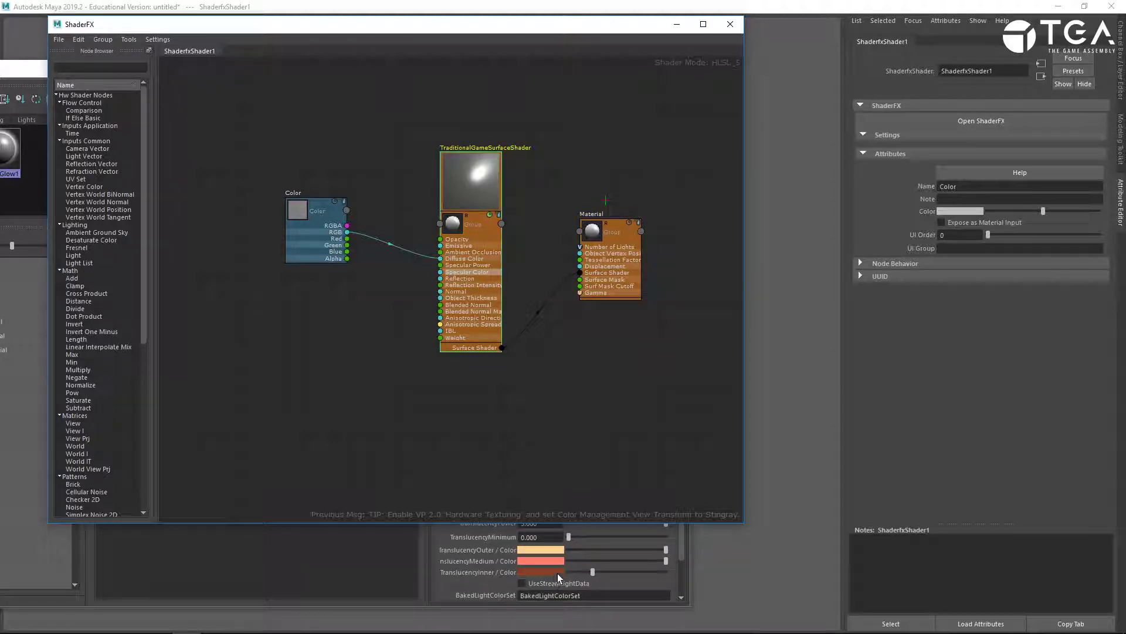
click(329, 258)
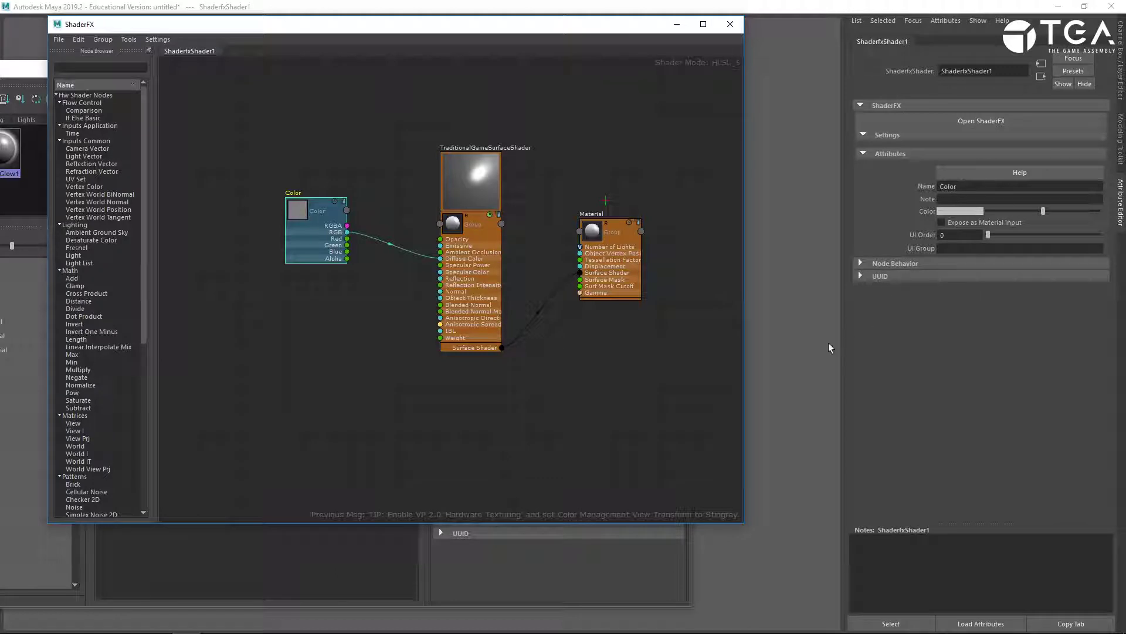
click(397, 101)
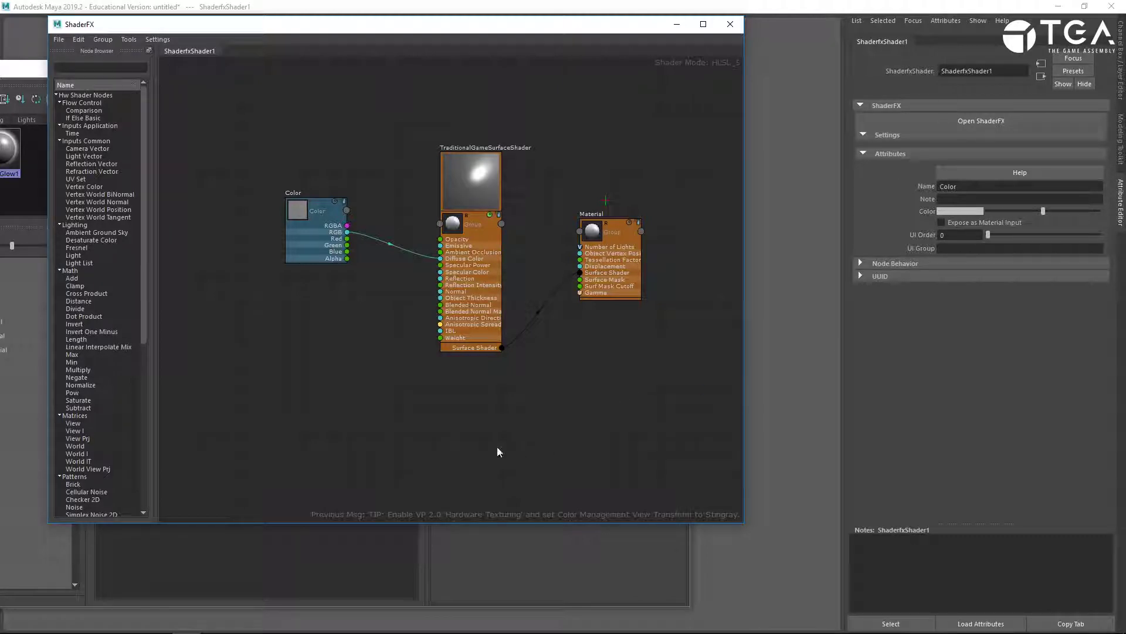
Minimize the Hypershade and shift the Color and TraditionalGameSurfaceShader nodes slightly closer to the Material node
click(318, 560)
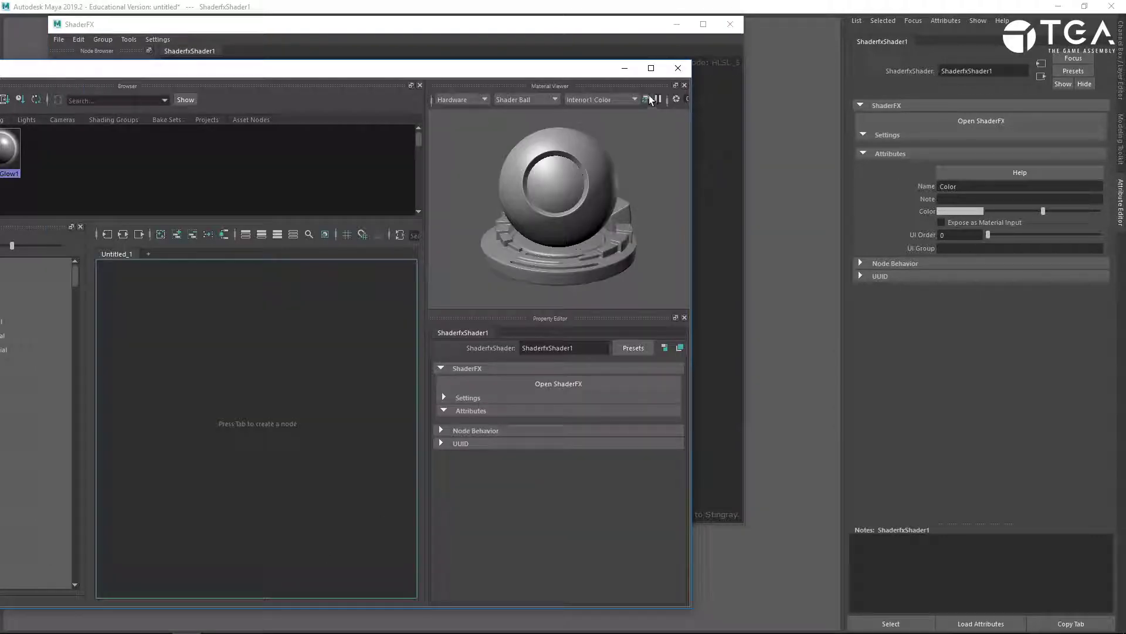
click(625, 69)
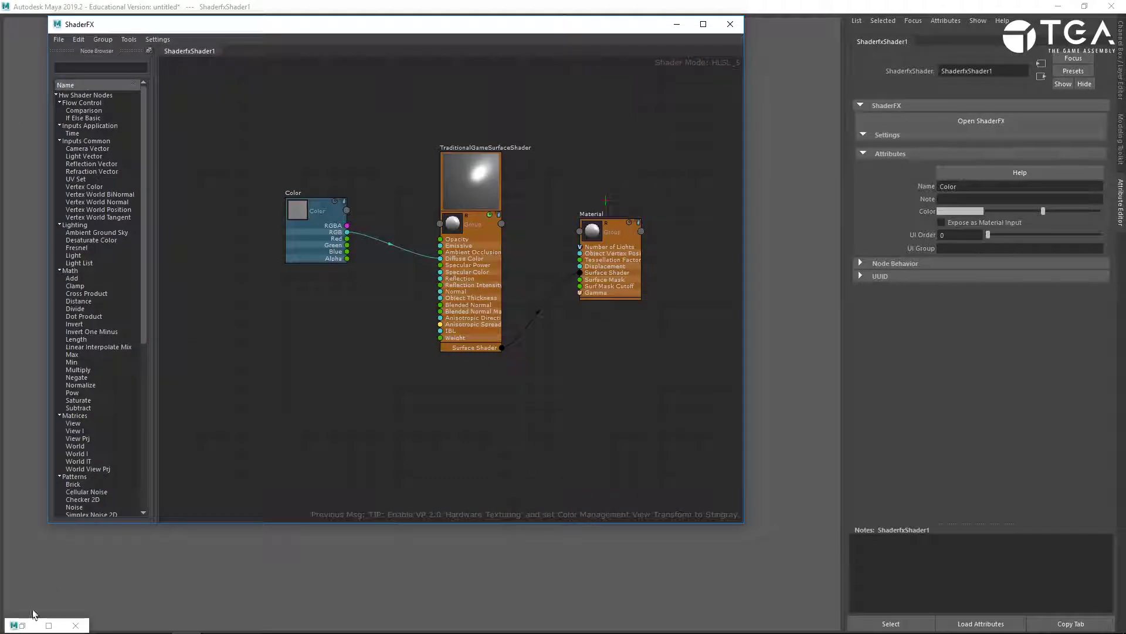
drag(319, 249, 326, 252)
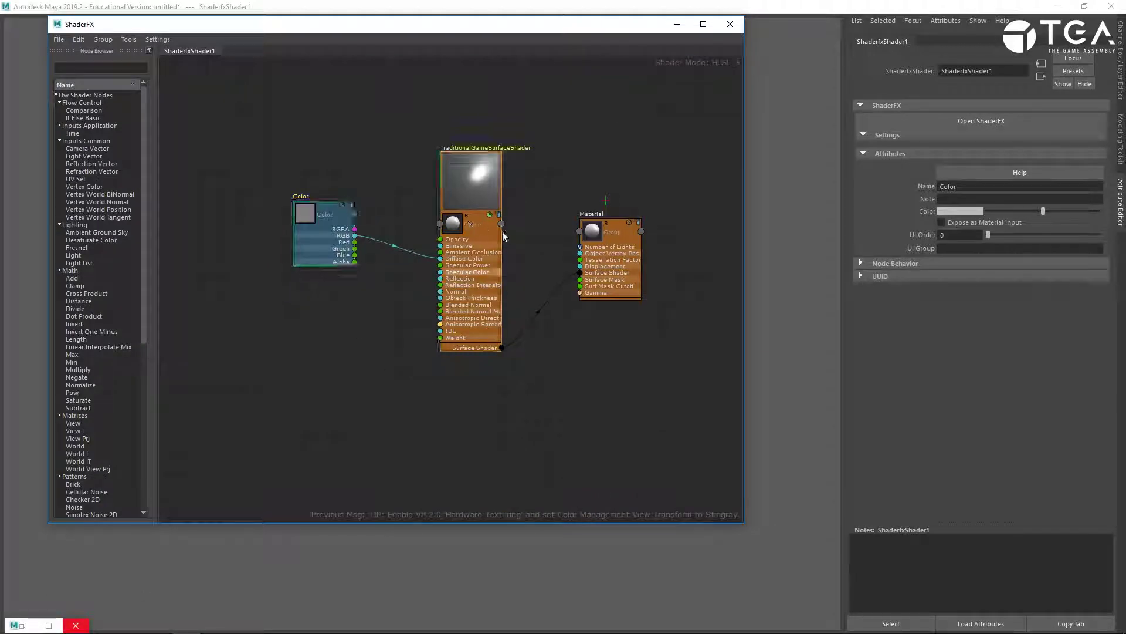
drag(490, 292, 505, 295)
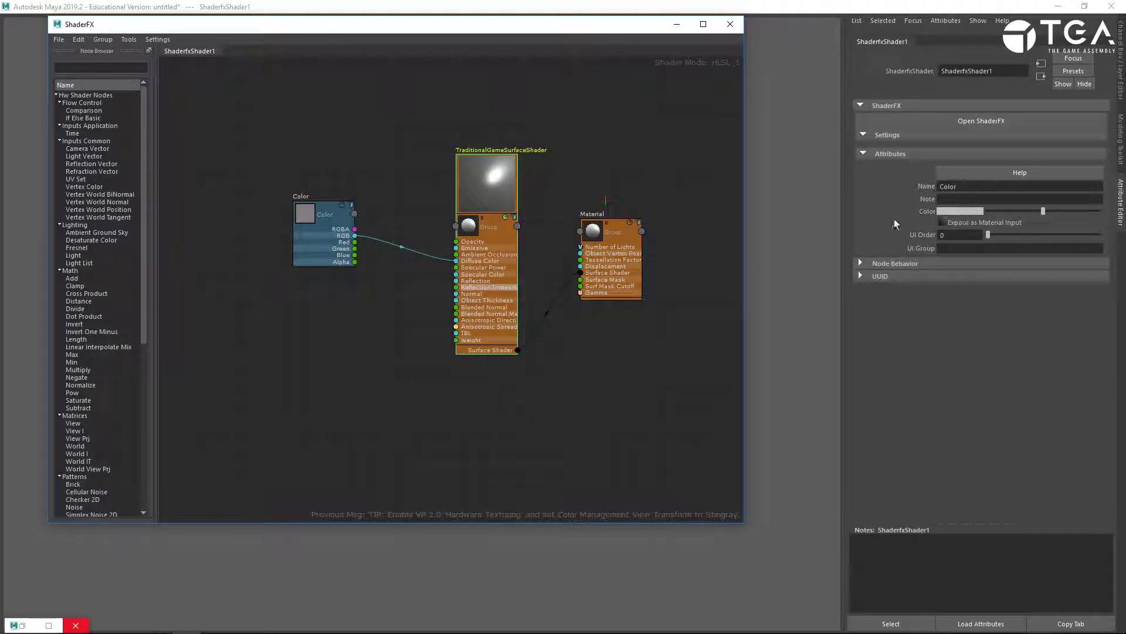
Restore the minimized Hypershade window and close it, leaving the ShaderFX graph open
mouse_move(2, 626)
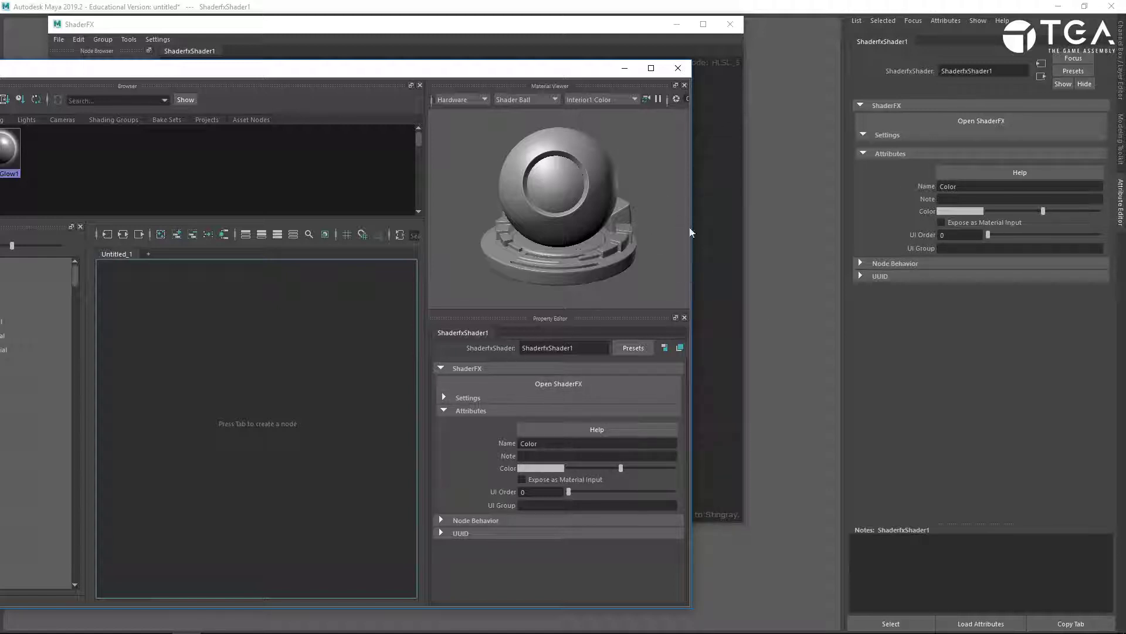
click(678, 69)
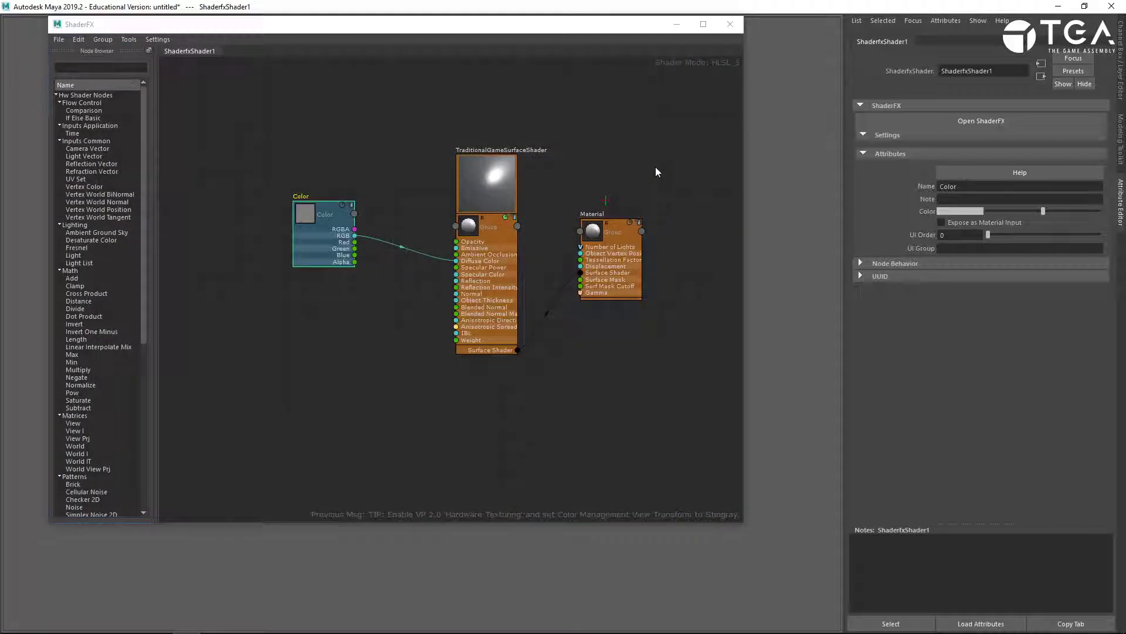
Select the Color, TraditionalGameSurfaceShader and Material nodes in turn to view their settings in the Attribute Editor
click(321, 231)
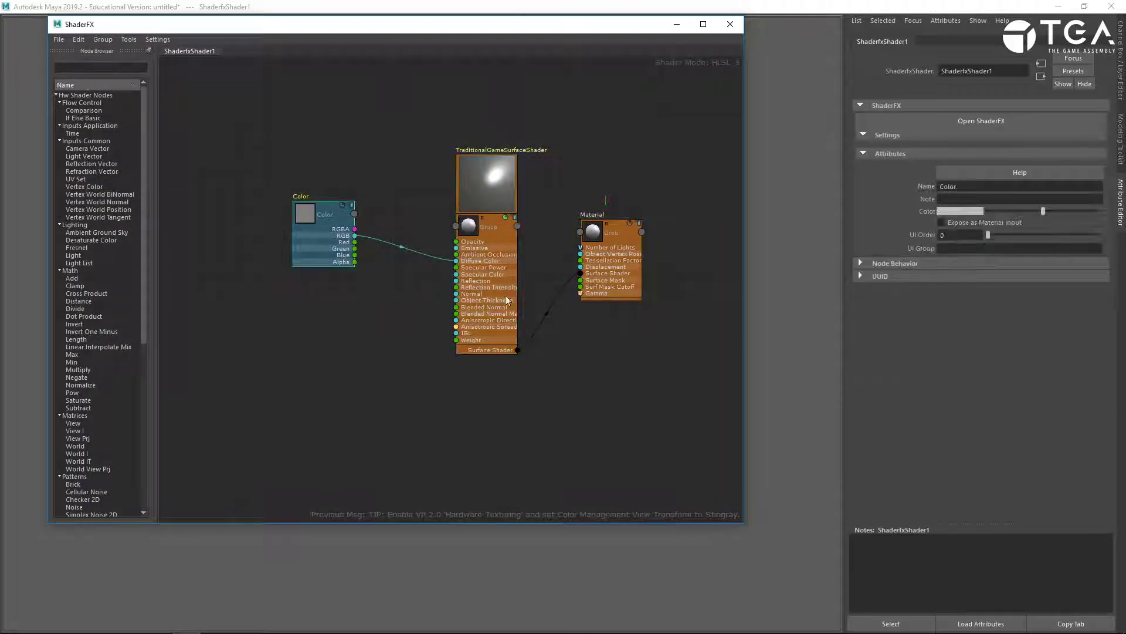
click(505, 294)
click(625, 267)
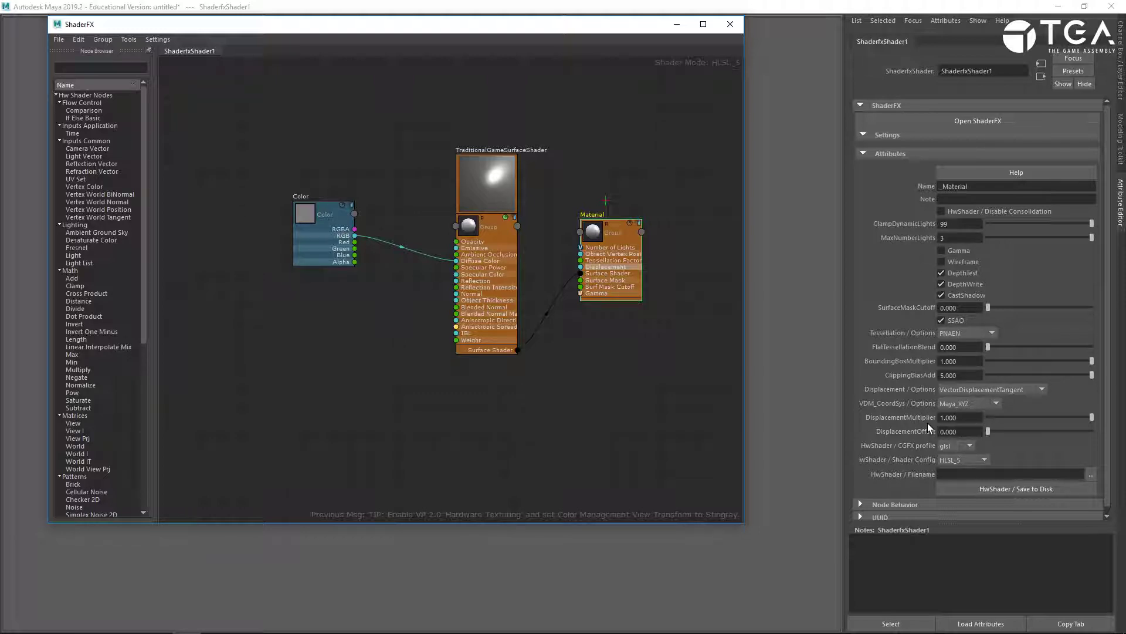
Collapse the Attribute Editor and show ShaderFX's own property panel beside the node graph
click(1121, 209)
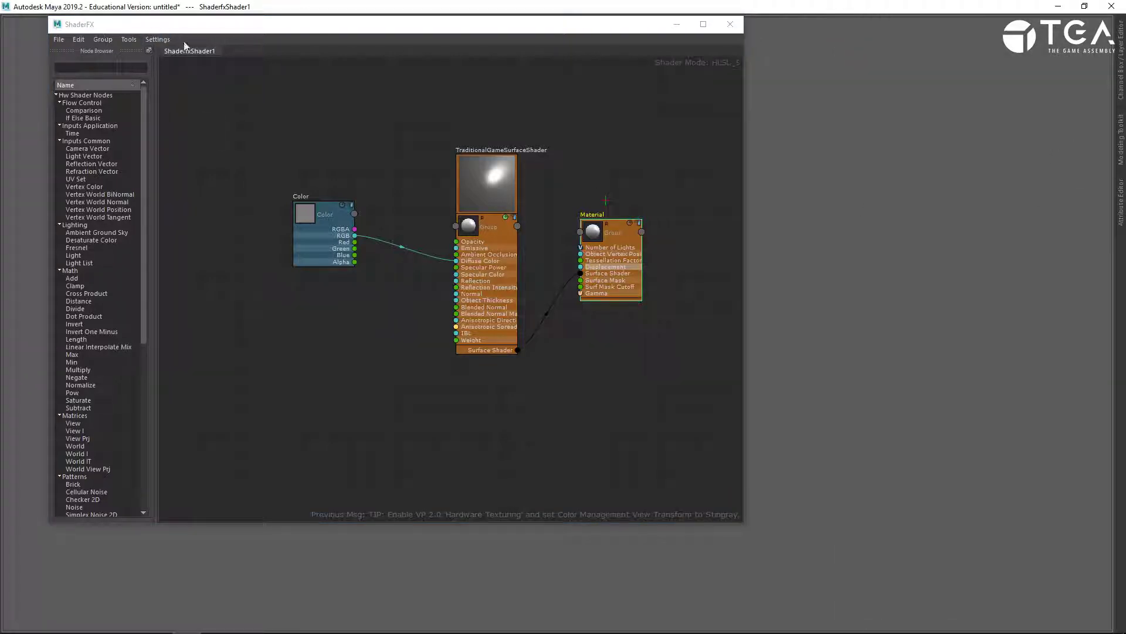
click(160, 42)
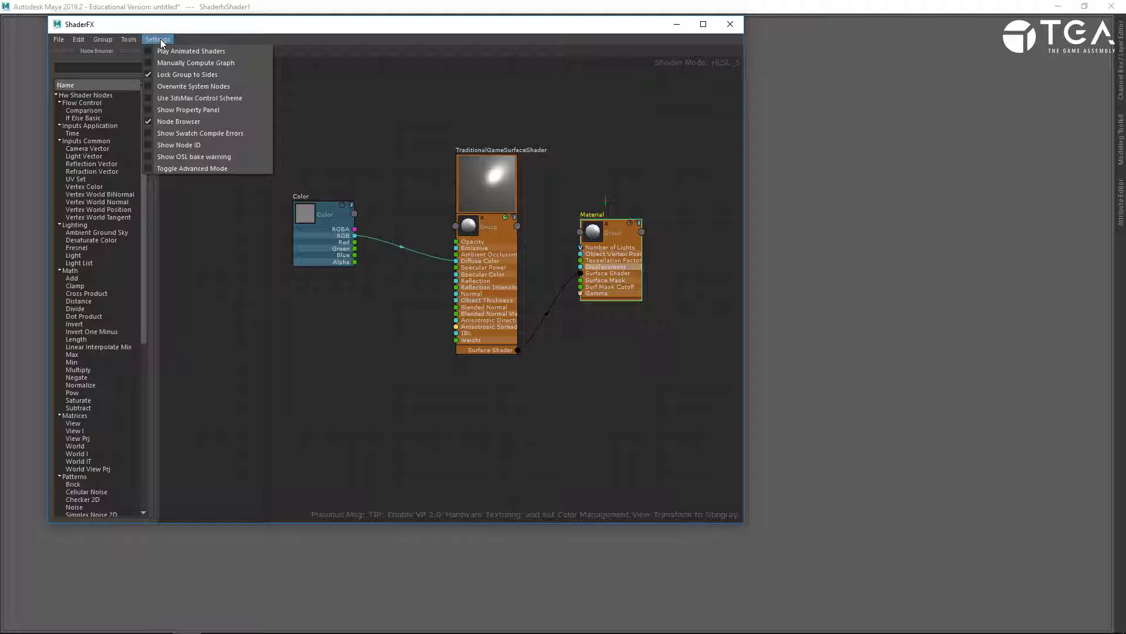
click(210, 109)
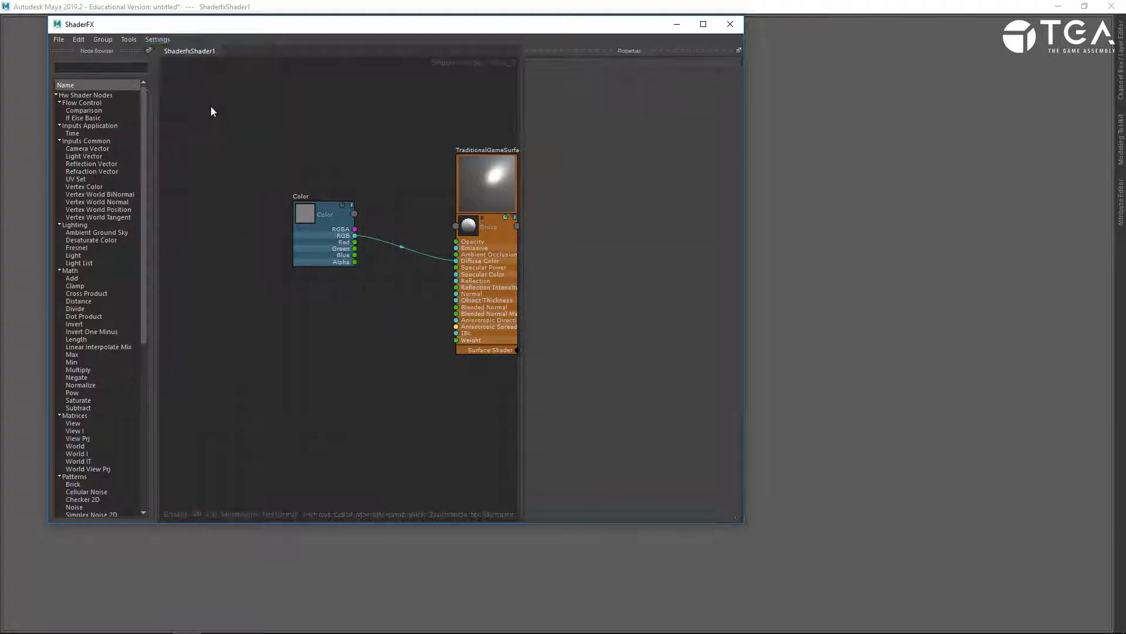
Inspect the properties of the Color, TraditionalGameSurfaceShader and Material nodes in ShaderFX's property panel
click(334, 250)
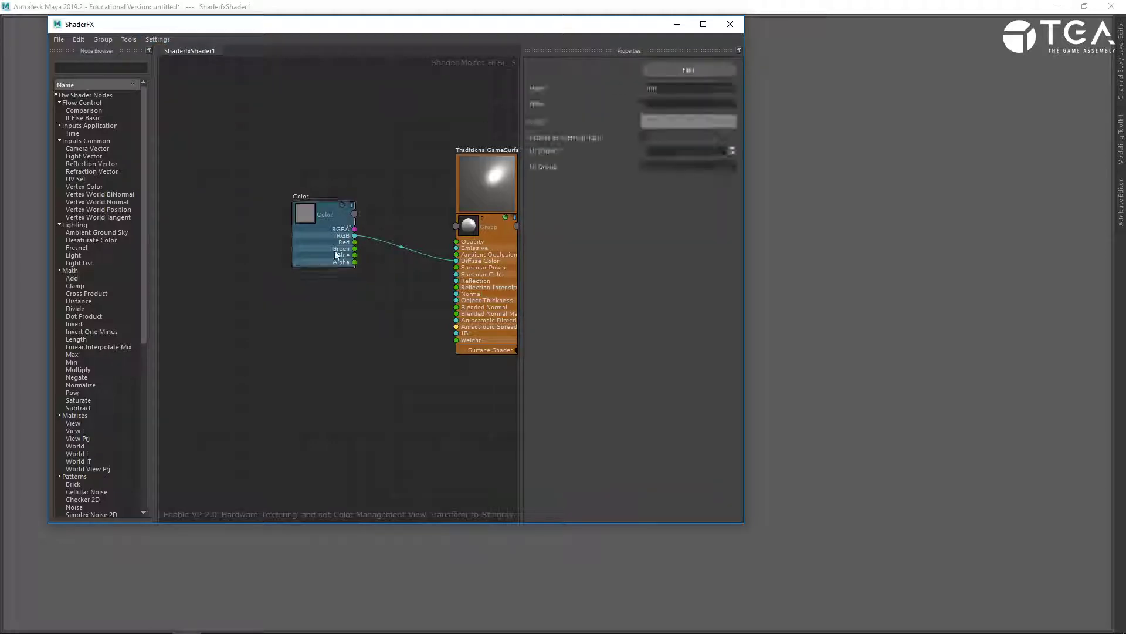
click(471, 192)
middle_drag(441, 141, 330, 128)
click(479, 238)
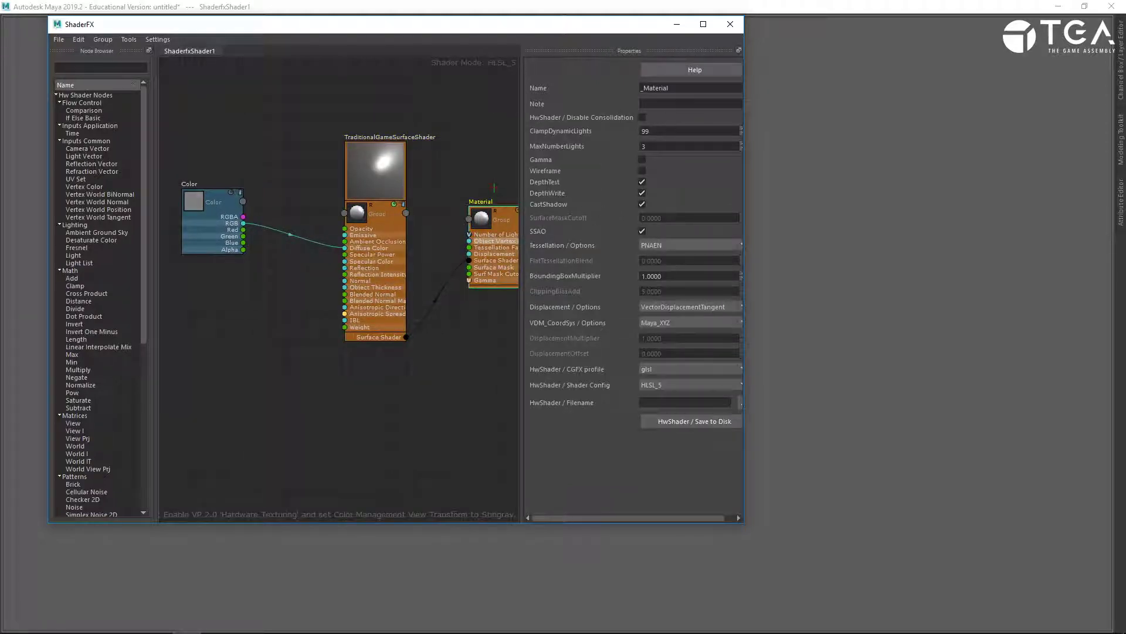
Maximize the ShaderFX window and center the three connected nodes in the graph
drag(617, 24, 681, 67)
double_click(682, 67)
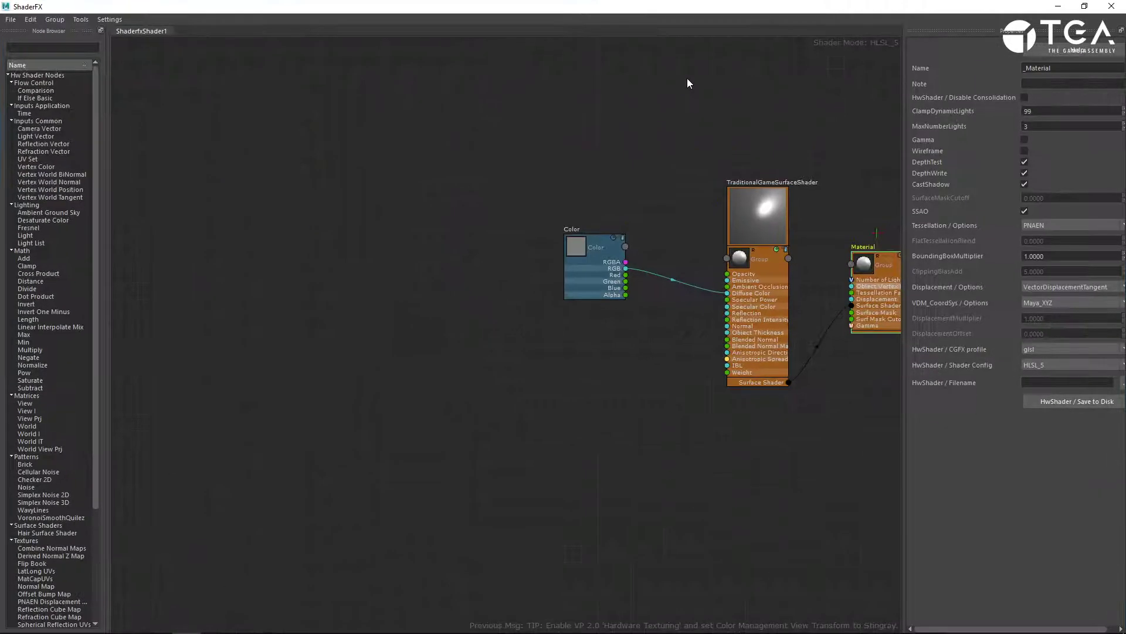
middle_drag(574, 387, 434, 388)
scroll(520, 399, up, 3)
middle_drag(517, 410, 392, 430)
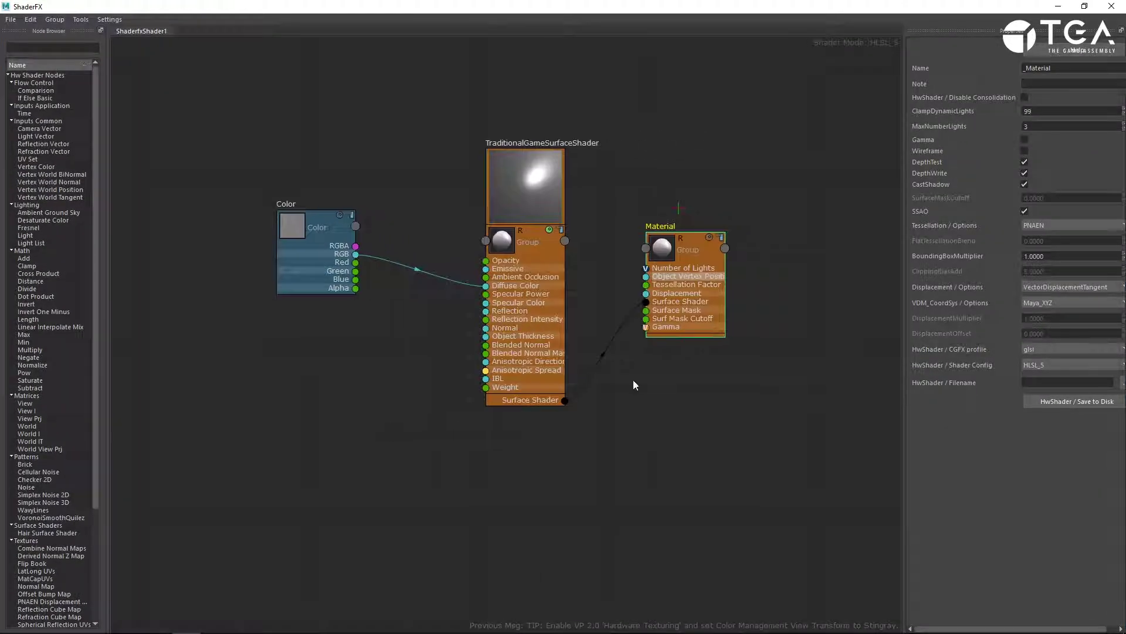
Move the Color node slightly closer to the TraditionalGameSurfaceShader node and deselect it
click(289, 244)
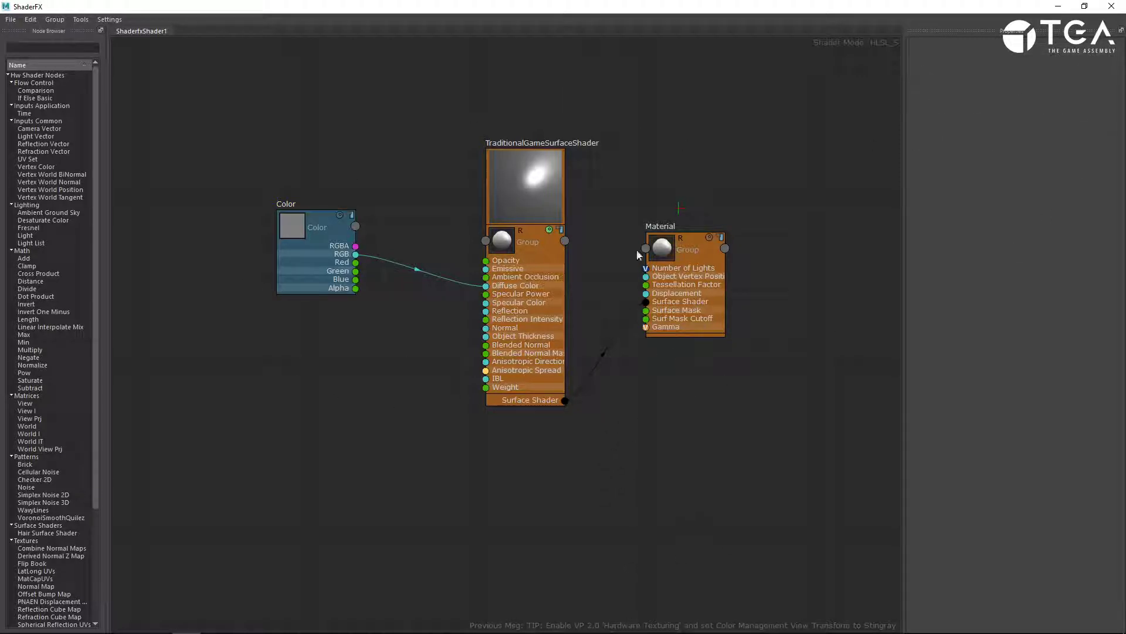
drag(323, 258, 378, 281)
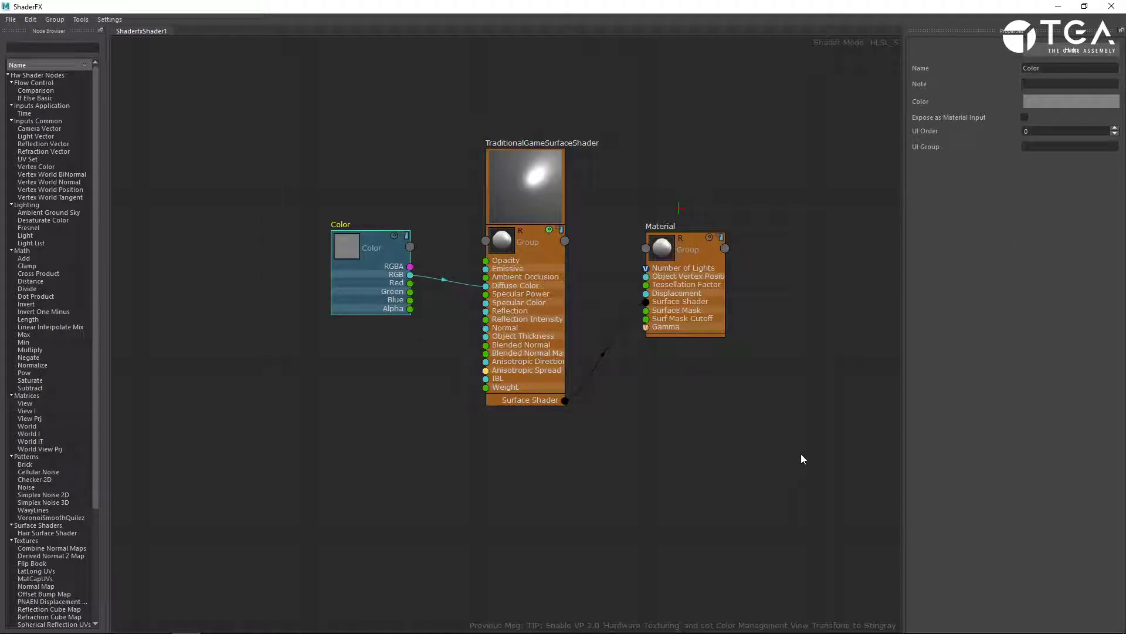
drag(897, 2, 727, 1)
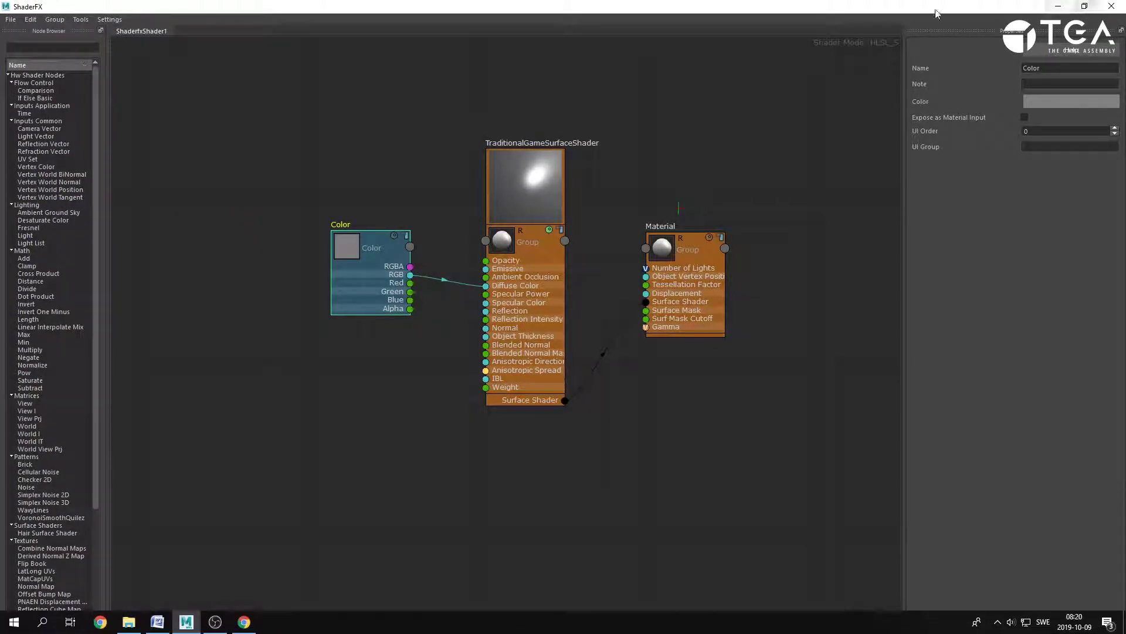
click(631, 437)
middle_drag(627, 437, 498, 467)
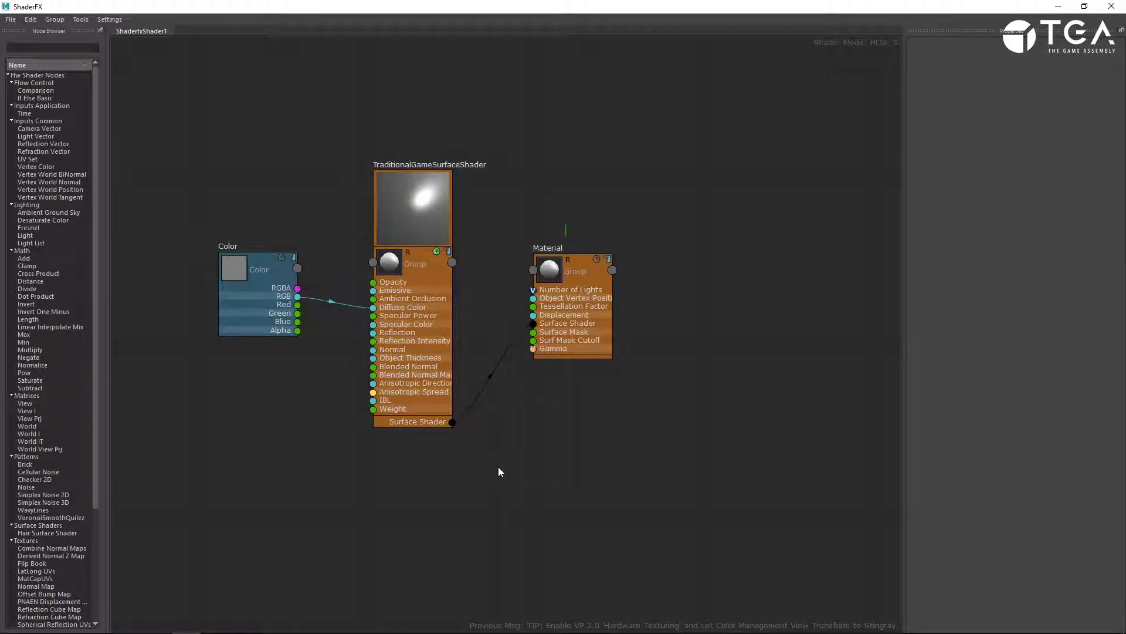
middle_drag(324, 92, 356, 94)
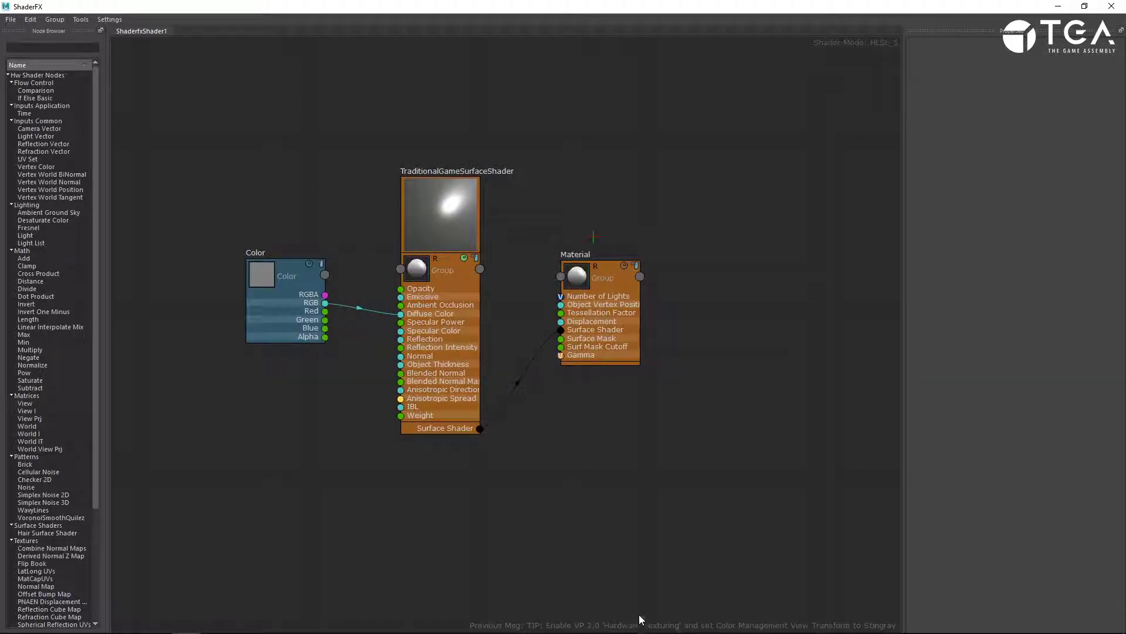
middle_drag(311, 202, 390, 219)
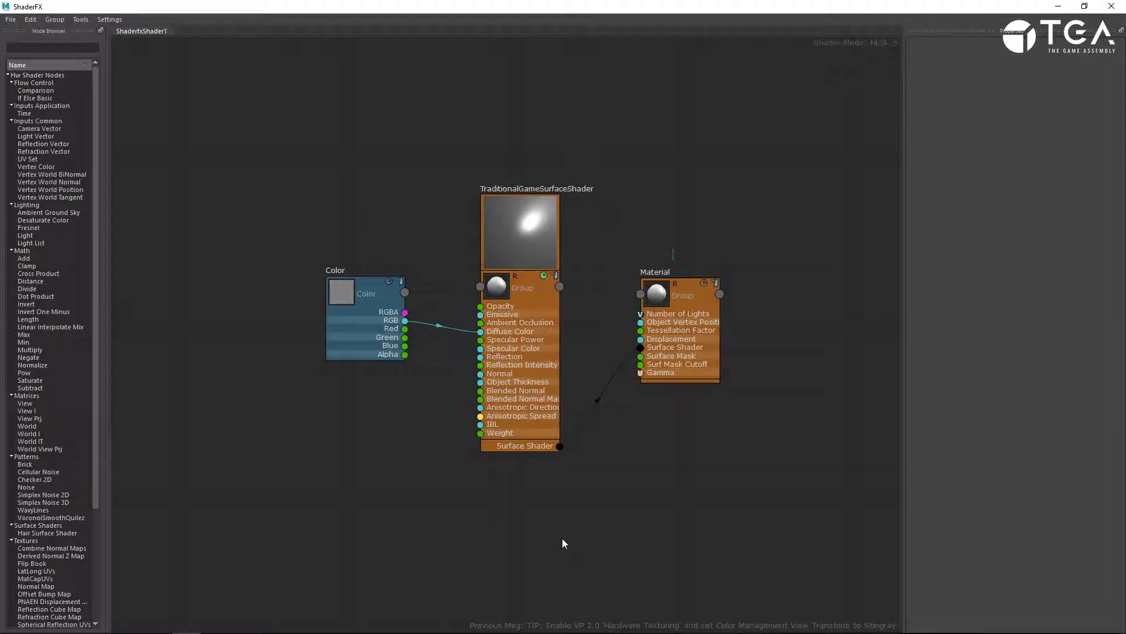
scroll(618, 498, up, 2)
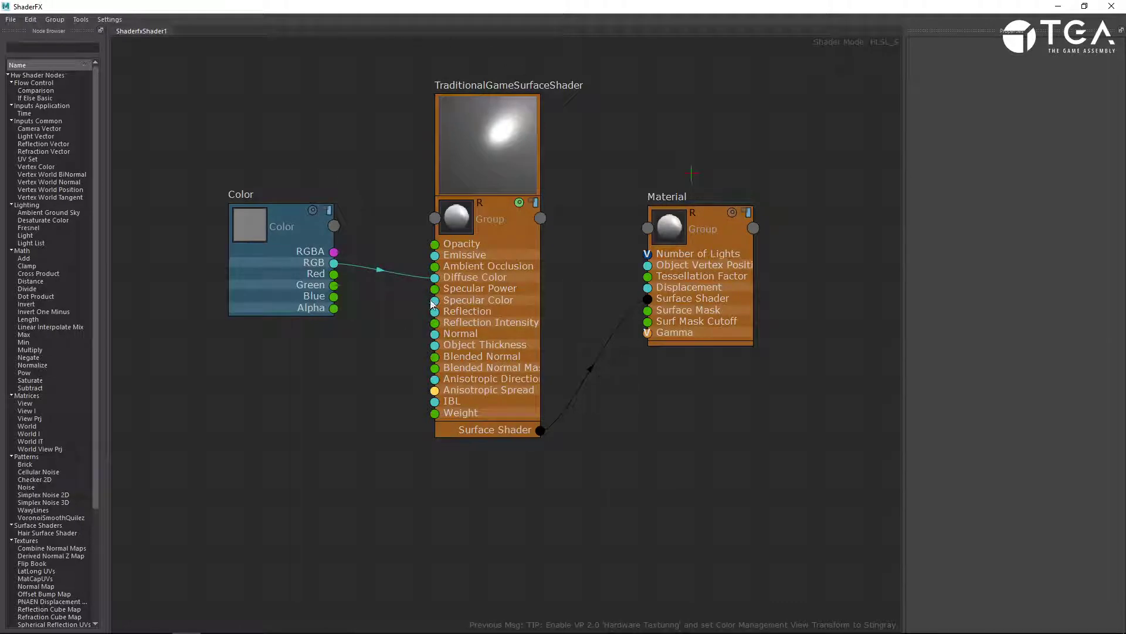
middle_drag(430, 447, 434, 470)
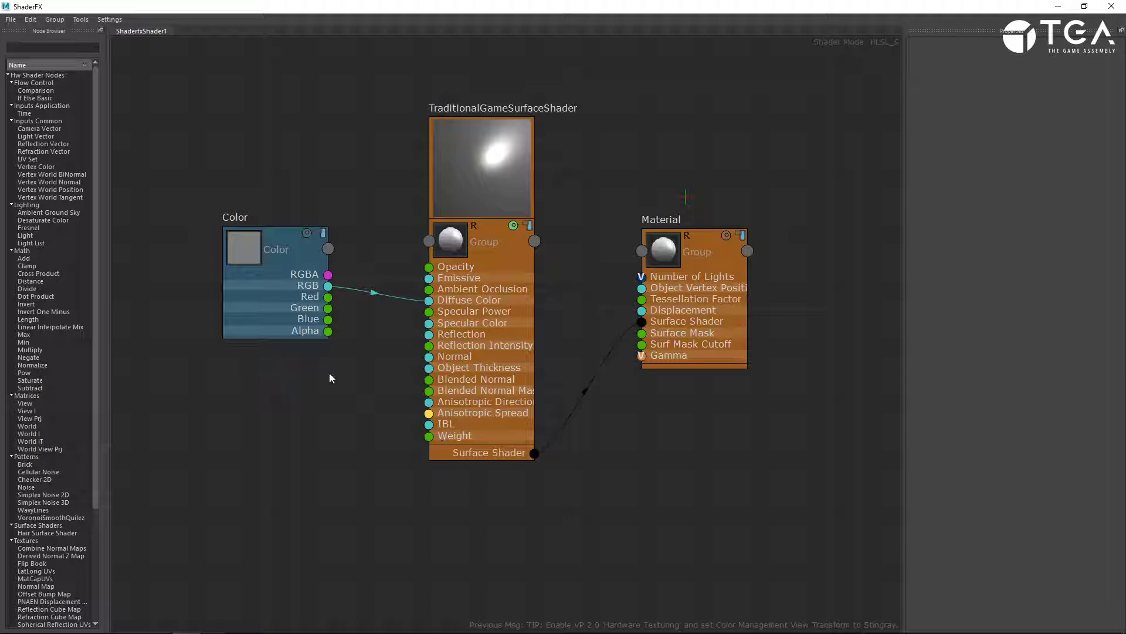
Move the Color node up and away from the TraditionalGameSurfaceShader node, leaving free space in the graph beneath it
drag(260, 321, 241, 255)
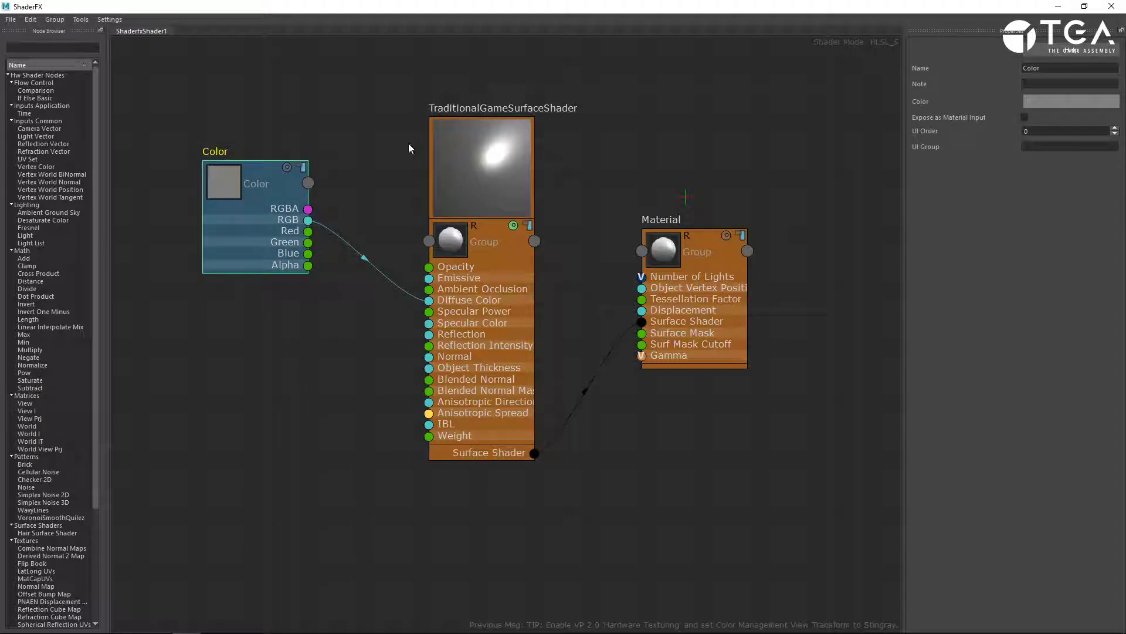
click(599, 512)
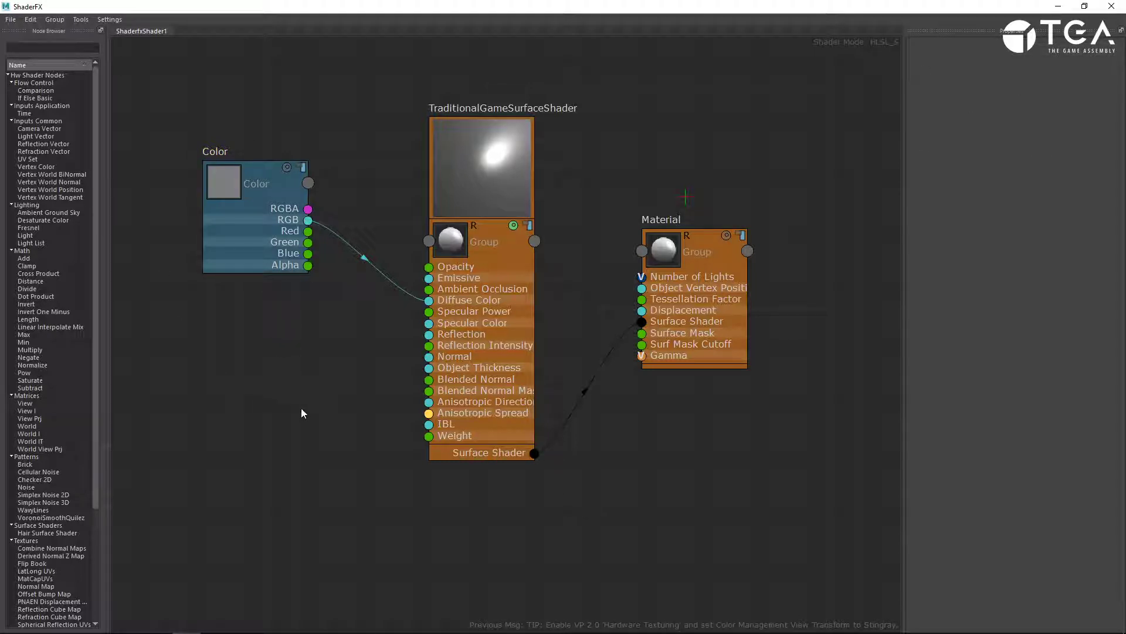
alt+middle_drag(327, 387, 377, 422)
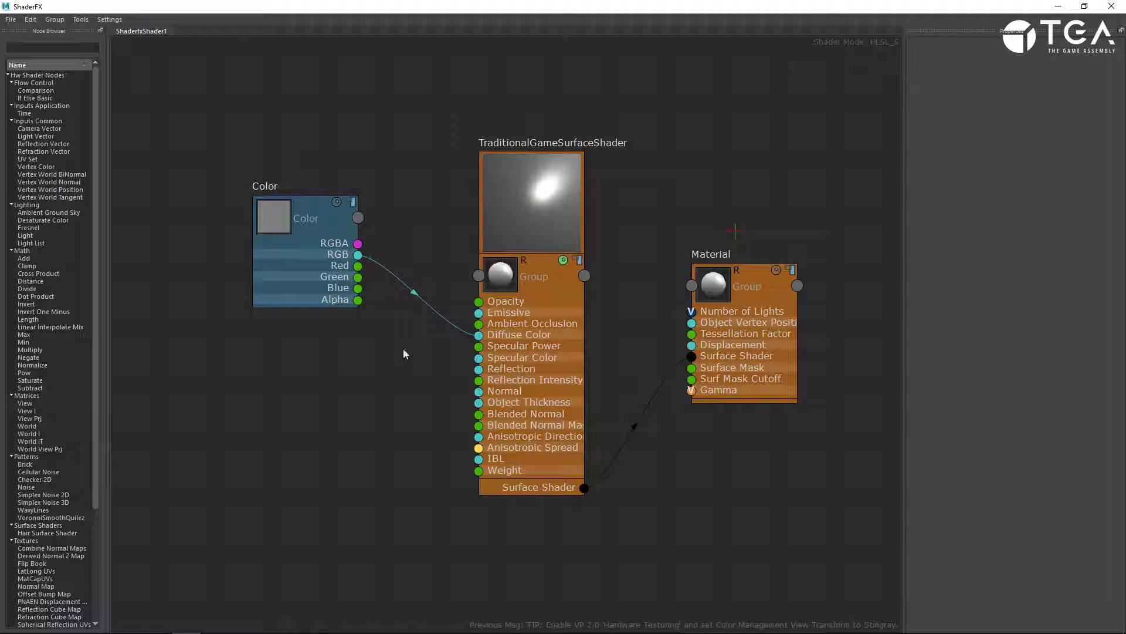
alt+middle_drag(298, 424, 388, 433)
drag(387, 245, 337, 144)
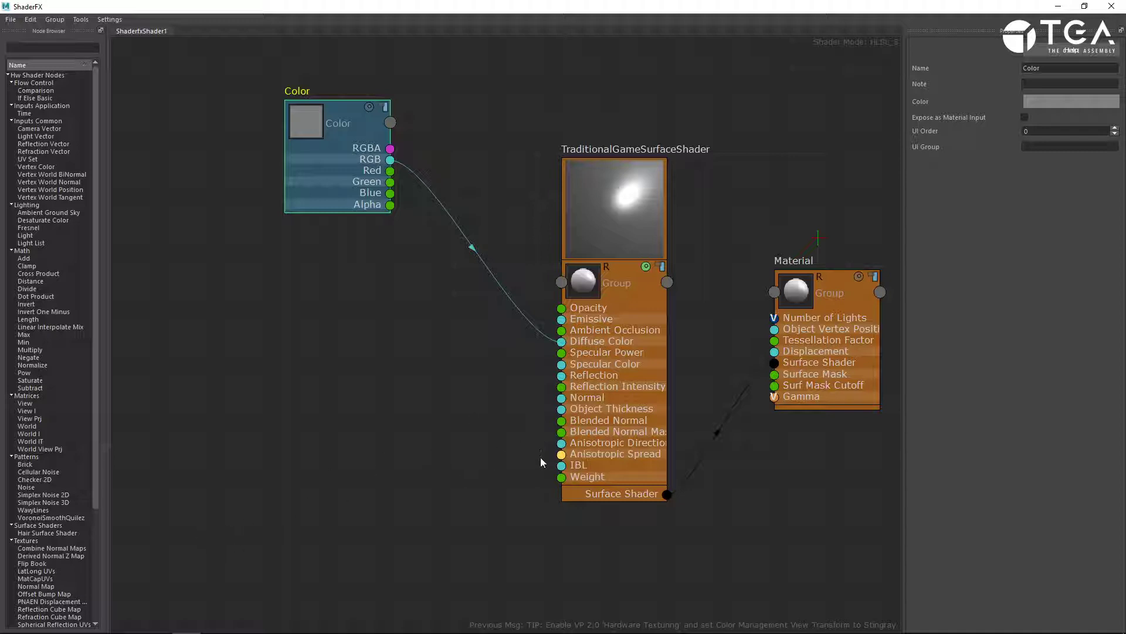
click(779, 529)
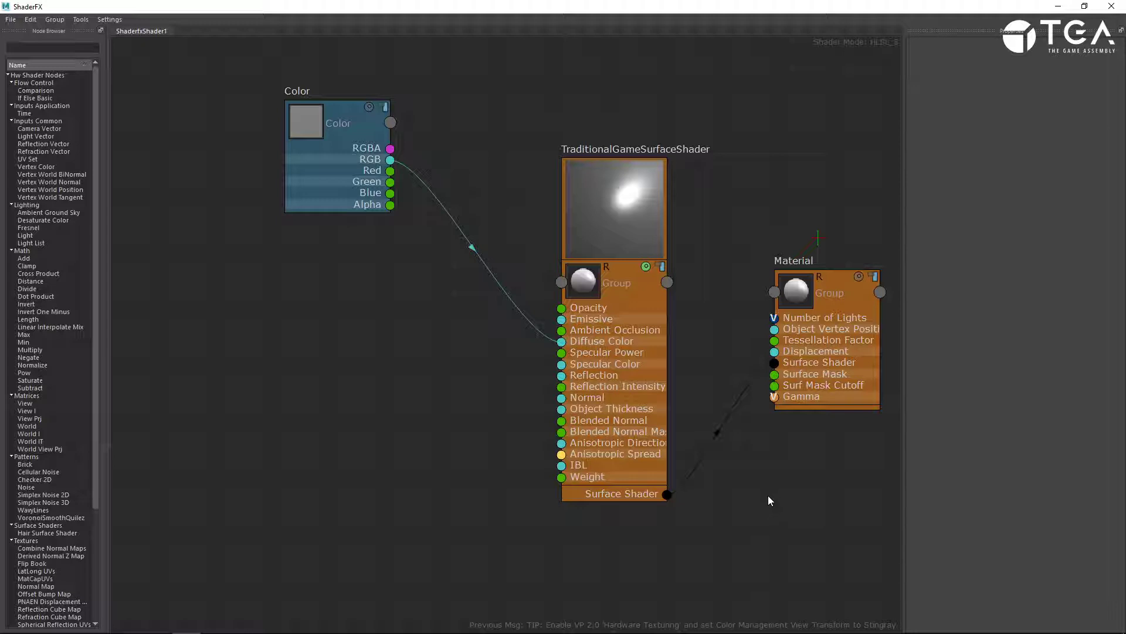
scroll(452, 481, down, 1)
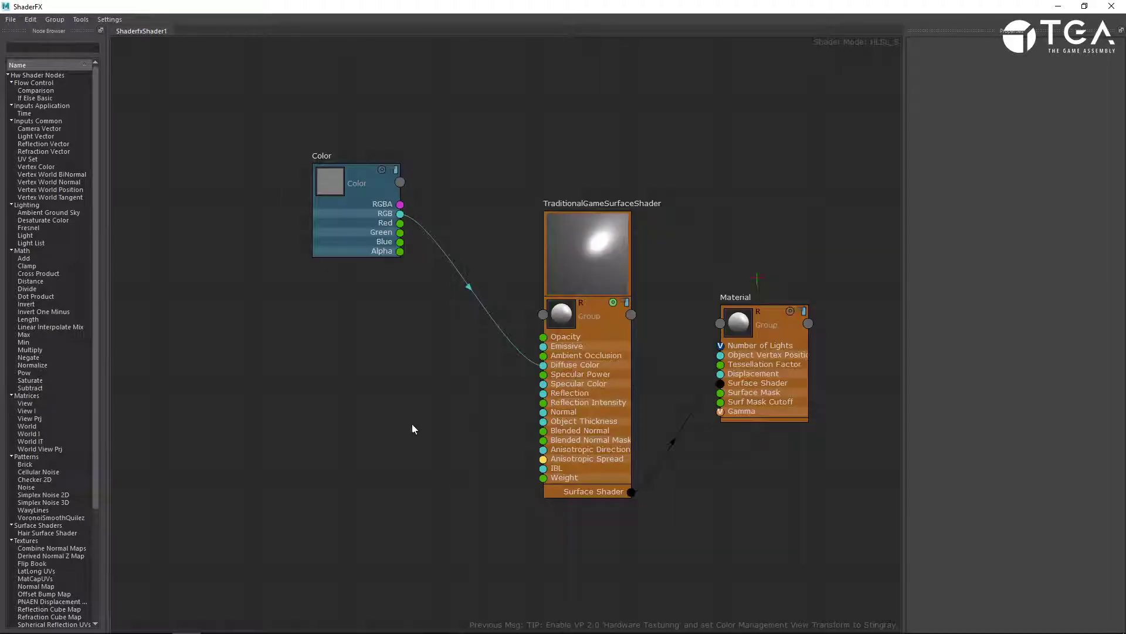
middle_drag(413, 425, 486, 419)
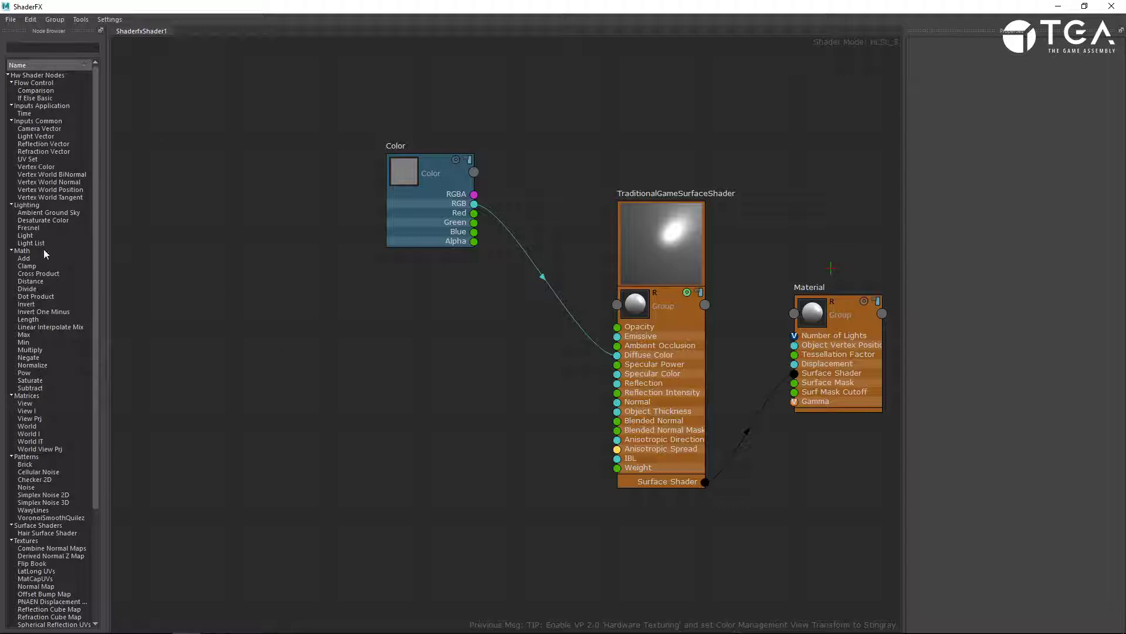
Browse the available Hw Shader Nodes categories, such as Patterns, Surface Shaders and Matrices, without adding a node
drag(94, 277, 84, 155)
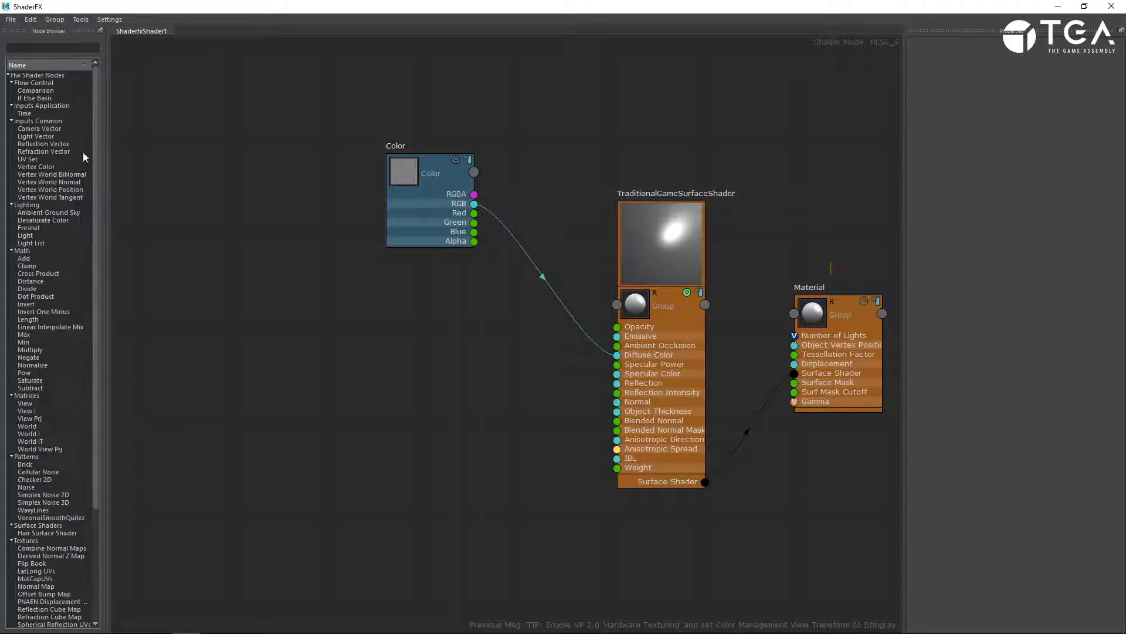
click(64, 46)
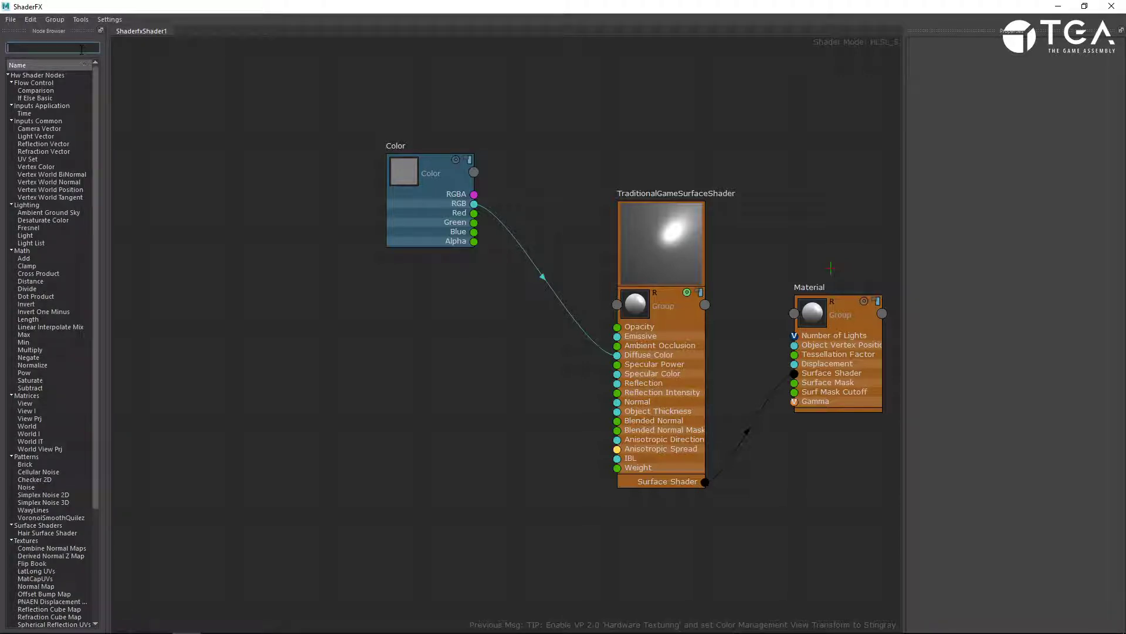
right_click(369, 322)
mouse_move(415, 328)
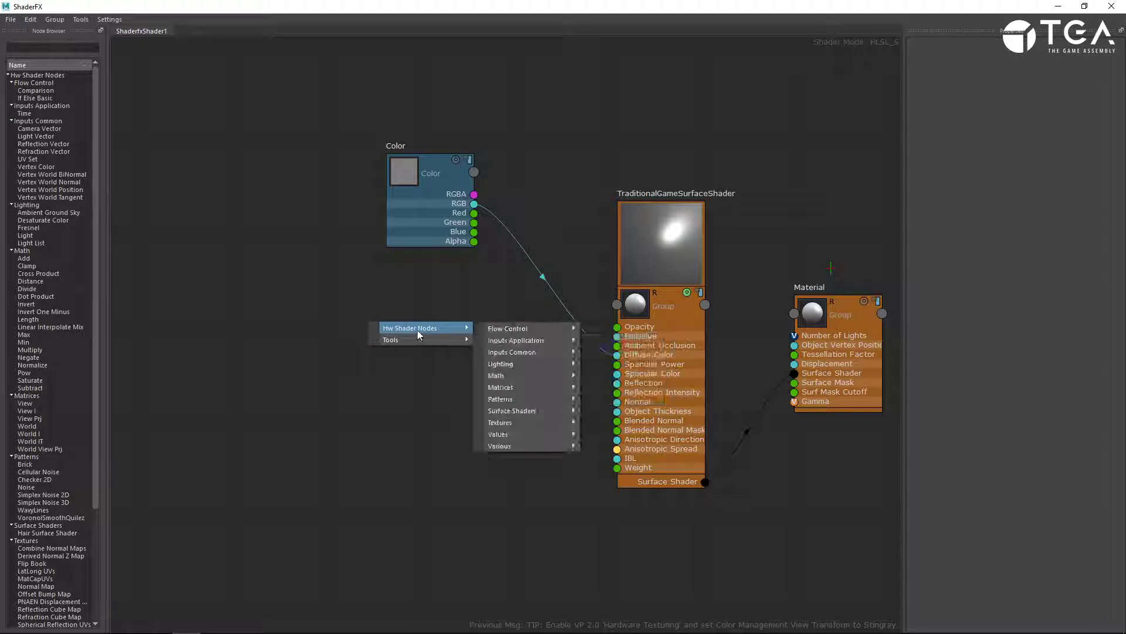
mouse_move(534, 339)
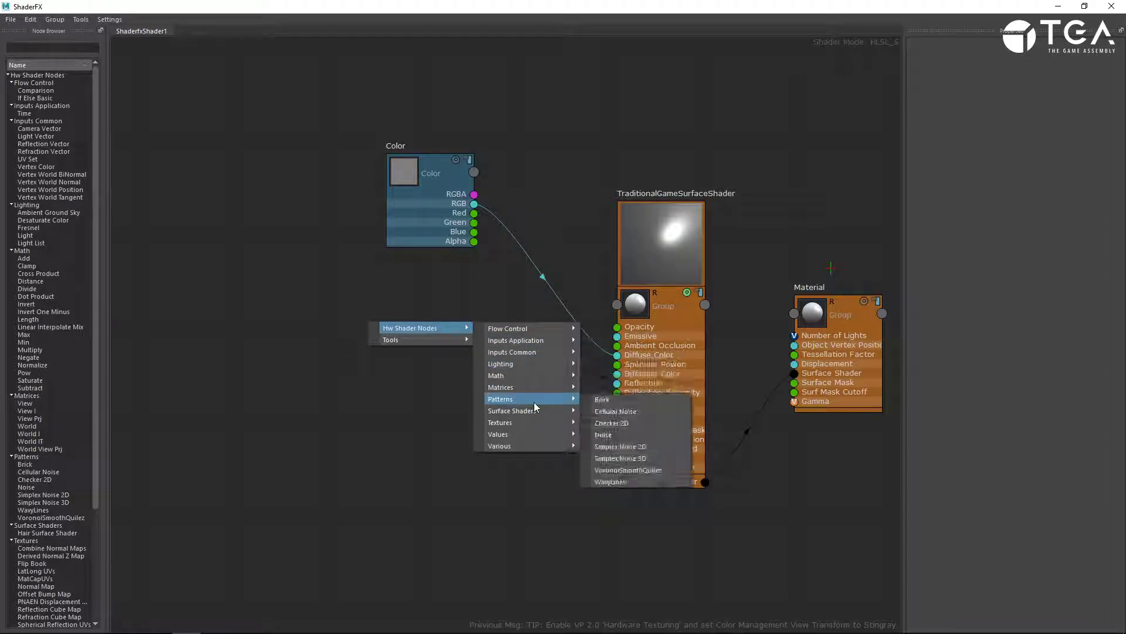
mouse_move(534, 427)
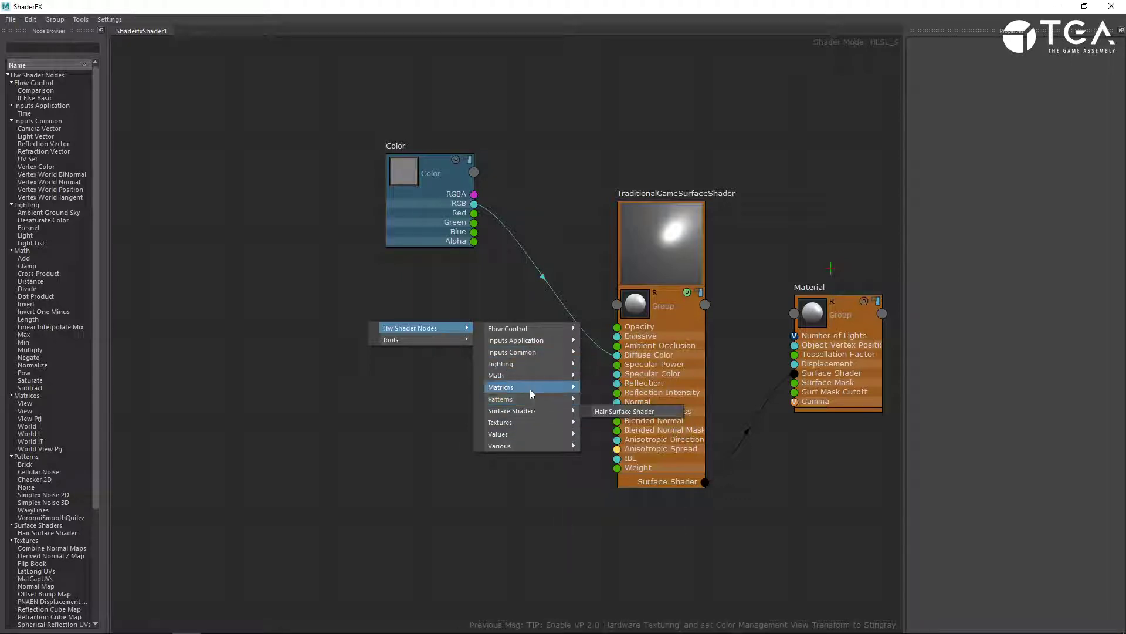
click(337, 355)
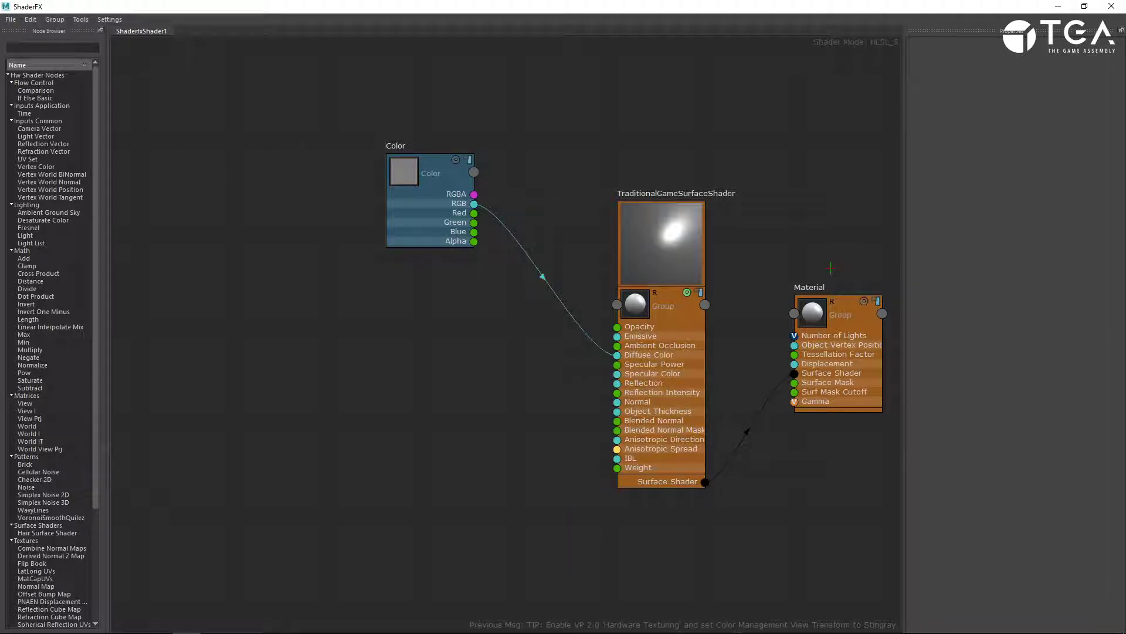
Filter the node browser for "multi" and place a Multiply node in the graph's empty area, below and left of the Color node
click(53, 47)
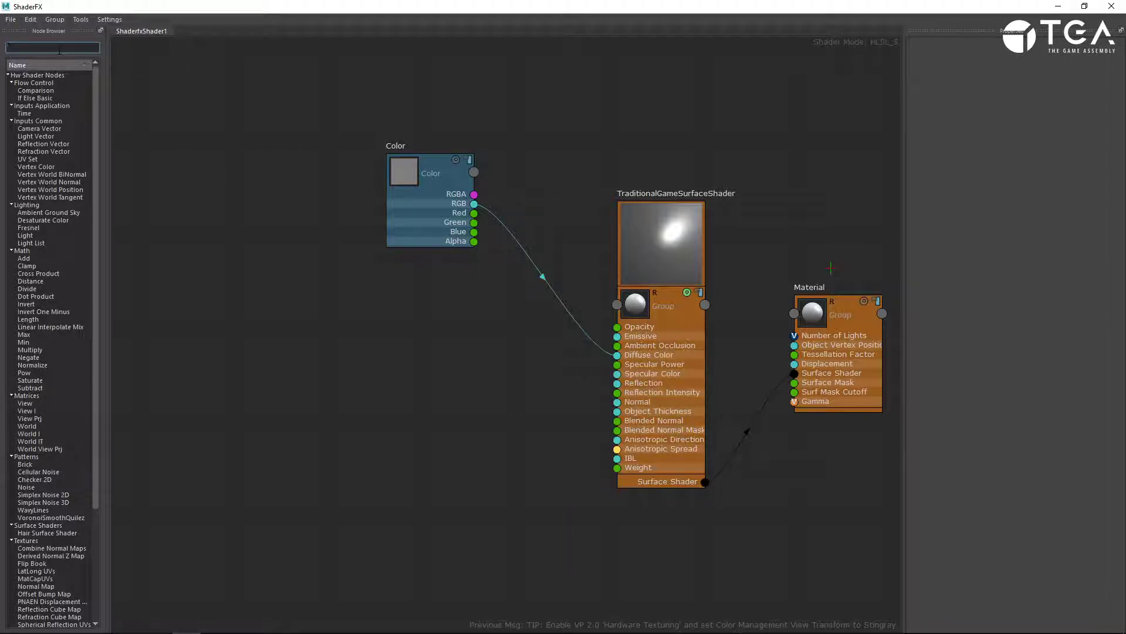
text(multi)
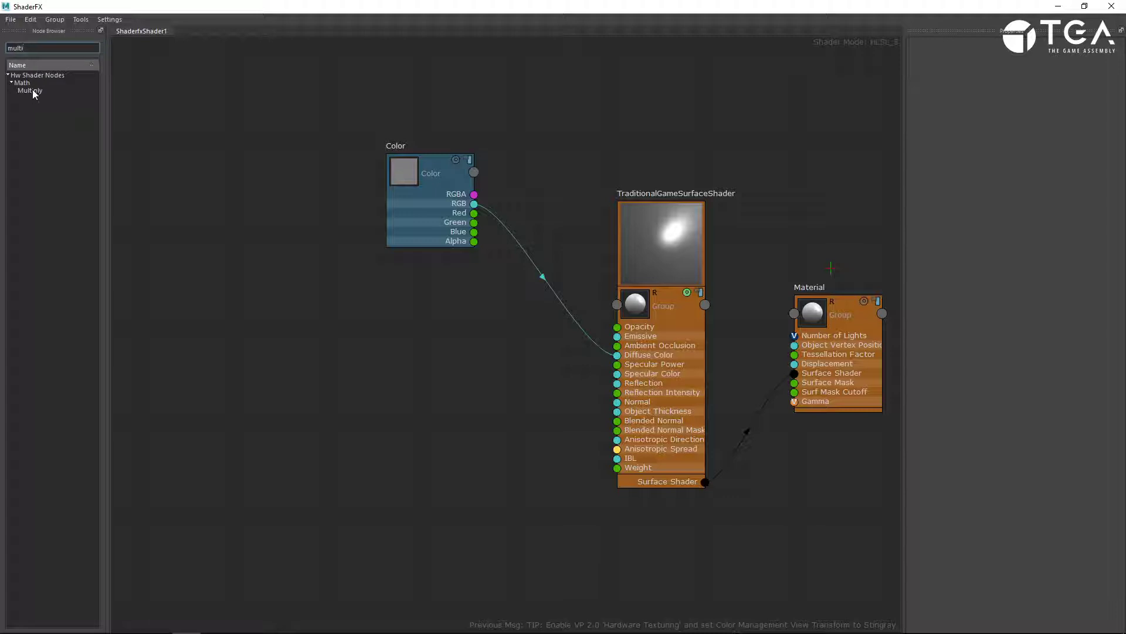
drag(34, 92, 298, 362)
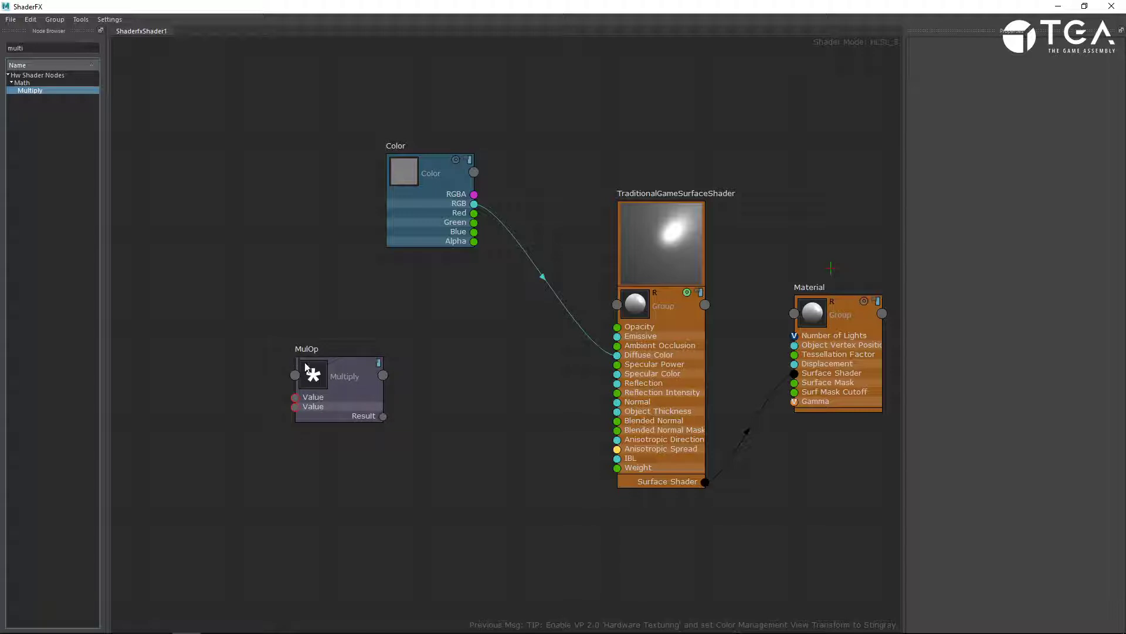
click(355, 373)
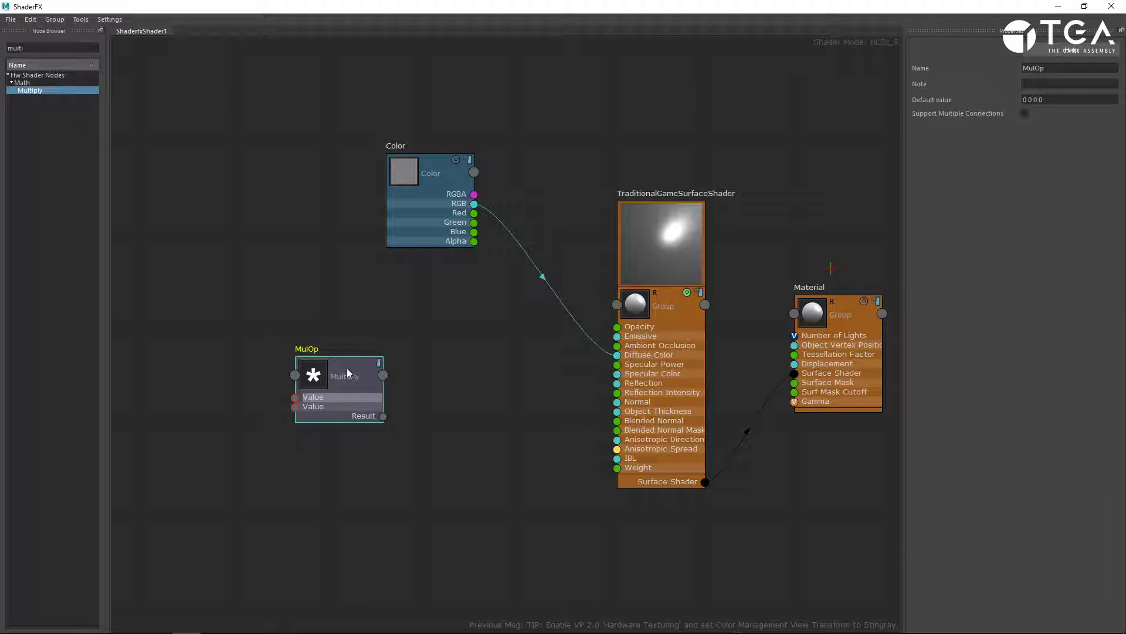
drag(347, 376, 284, 366)
click(452, 391)
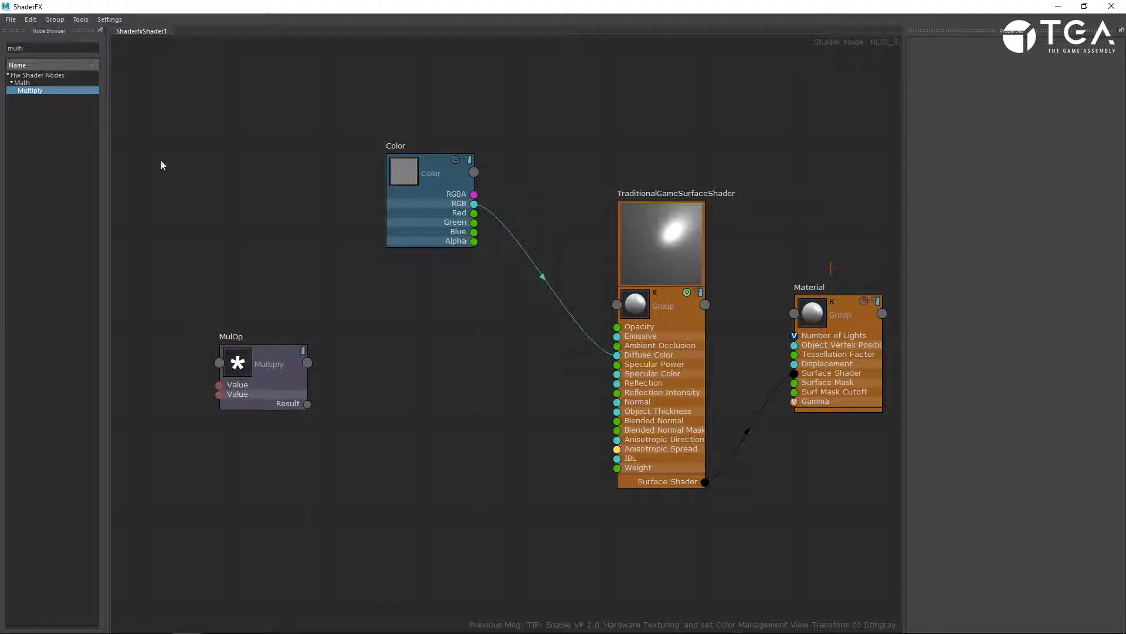
Filter the node browser for "add" and place an Add node in the graph just above the Multiply node
double_click(29, 48)
text(add)
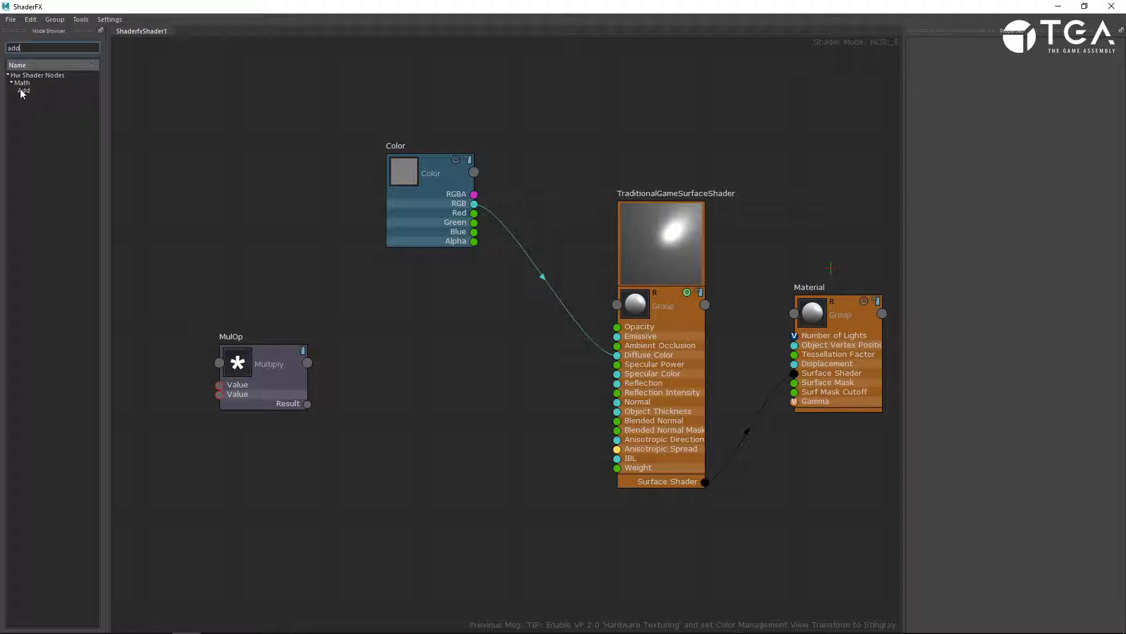
drag(24, 91, 235, 227)
Filter the node browser for "text" and place a Texture Map node below and slightly right of the Multiply node
double_click(33, 47)
key(BackSpace)
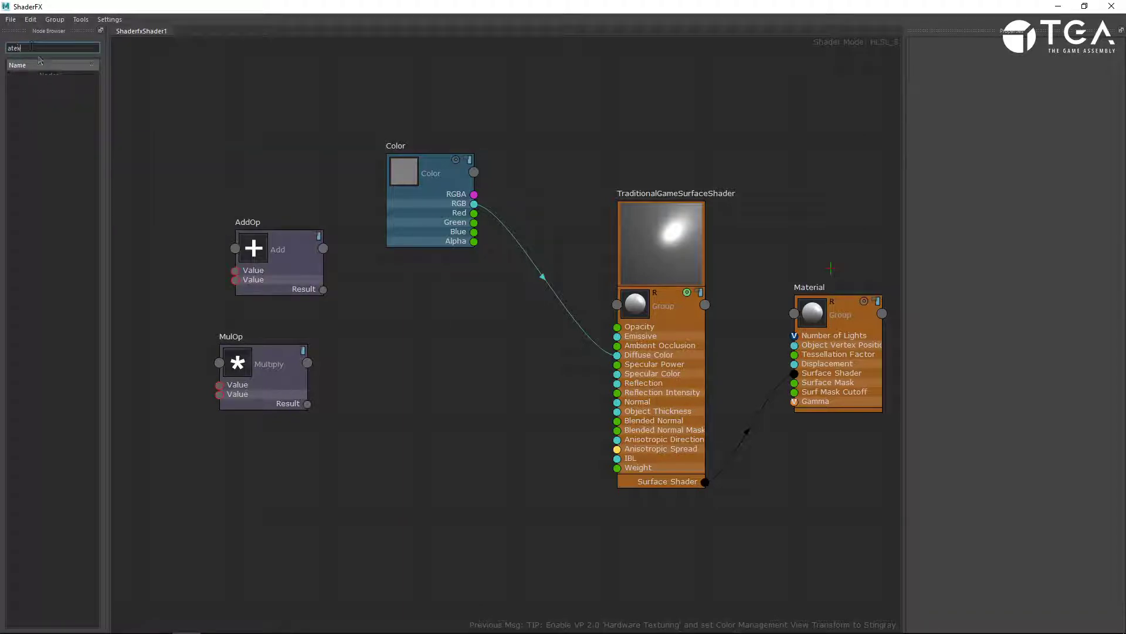
text(text)
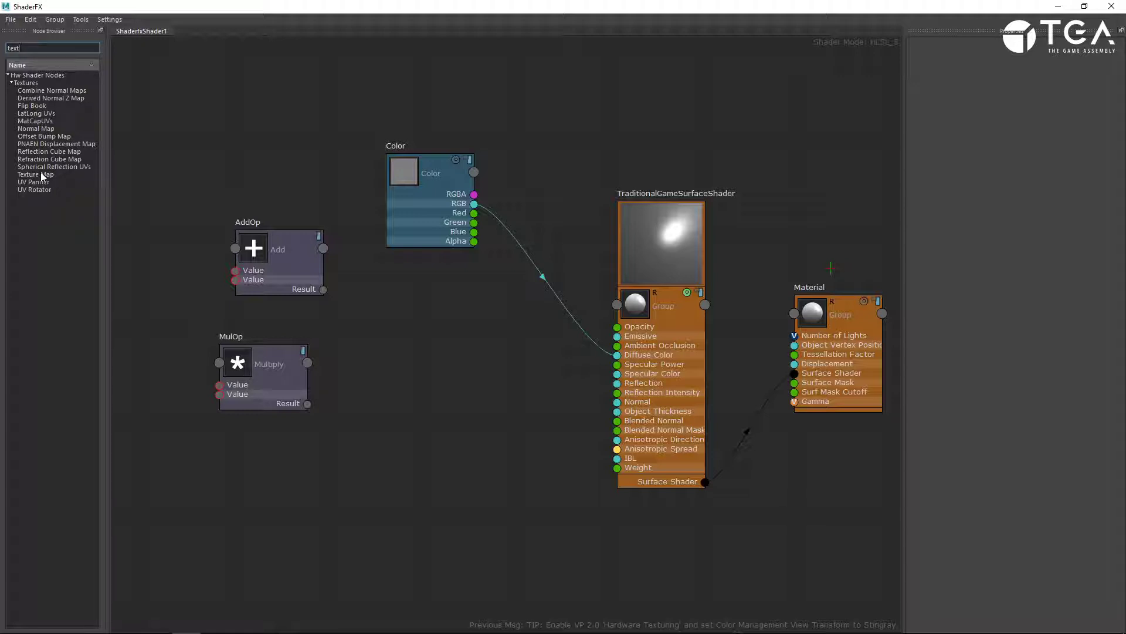
drag(39, 175, 387, 485)
drag(441, 519, 393, 494)
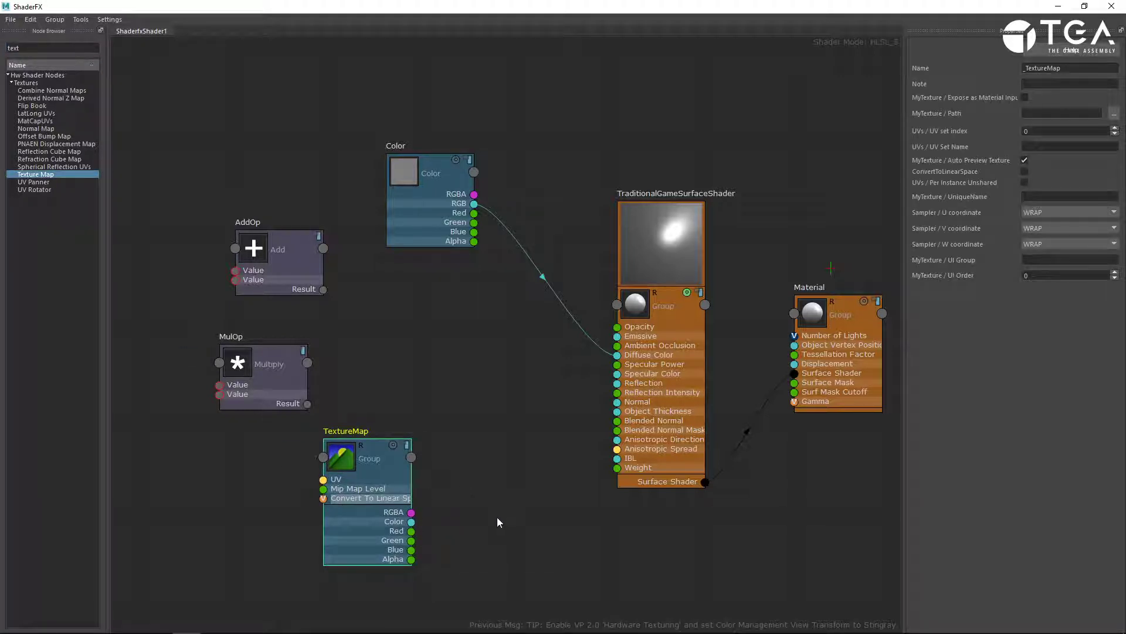
Duplicate the TextureMap node, delete the copy, and move the original up beside the Multiply node
click(473, 432)
click(395, 486)
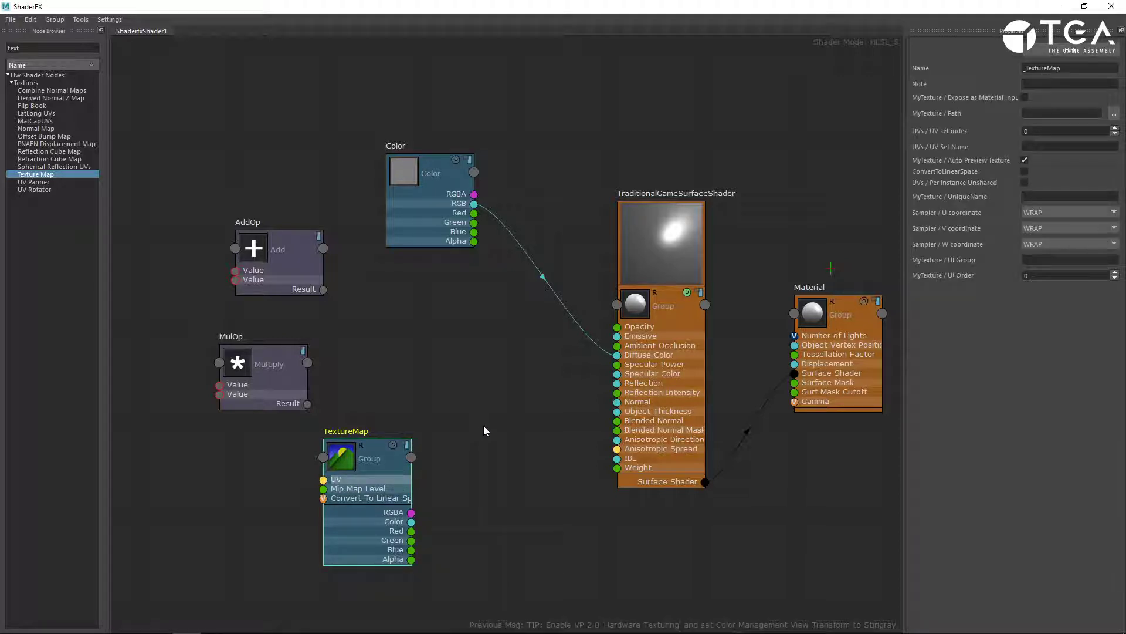
key(ctrl+v)
drag(283, 173, 552, 495)
key(Delete)
drag(351, 490, 388, 380)
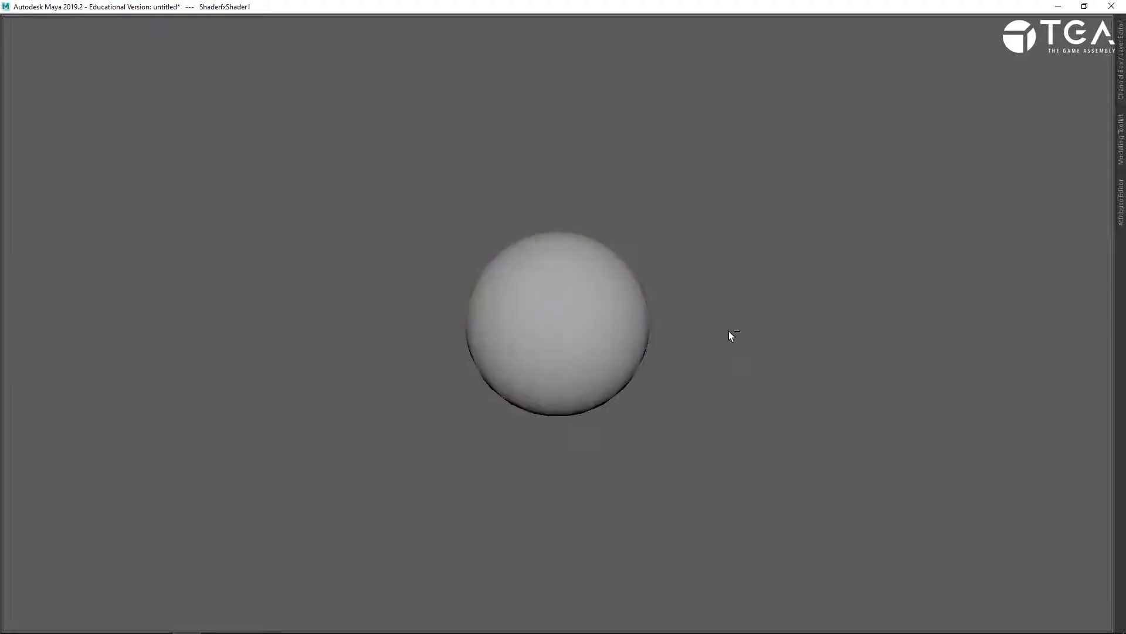
Select the sphere in the Maya viewport, reopen the ShaderFX editor from its shader attributes, and maximize the editor window
click(567, 280)
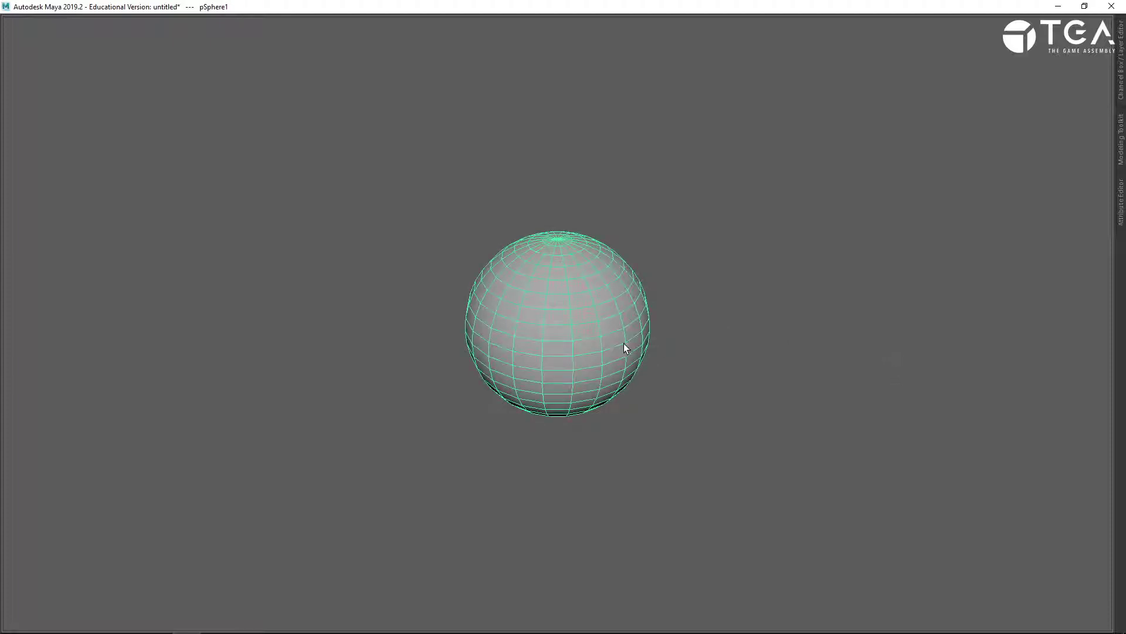
click(1120, 205)
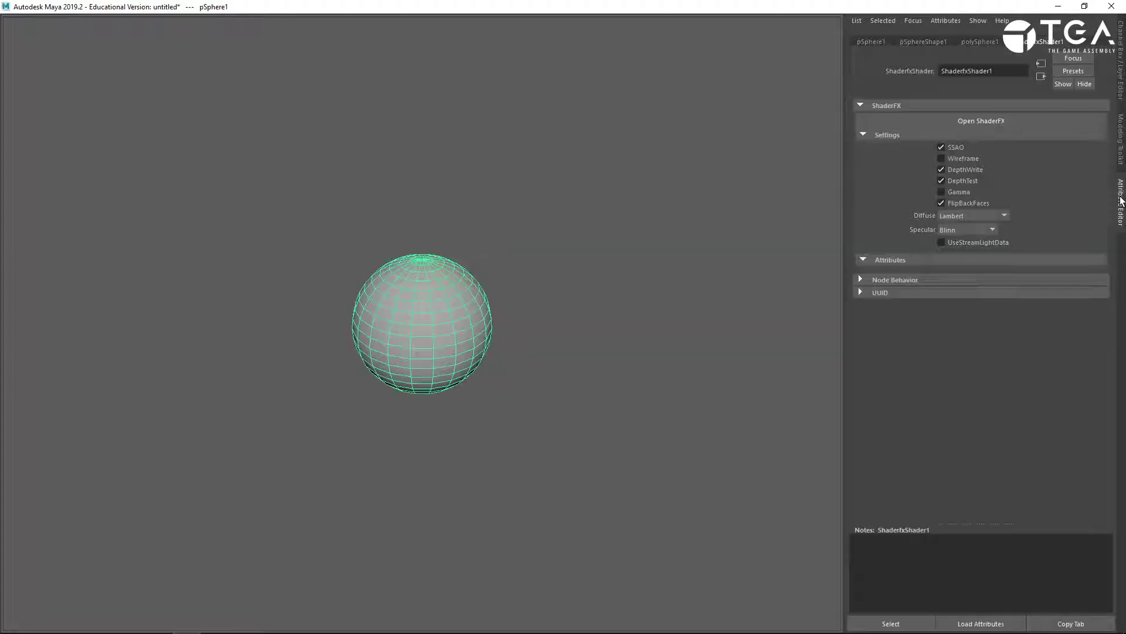
click(1032, 127)
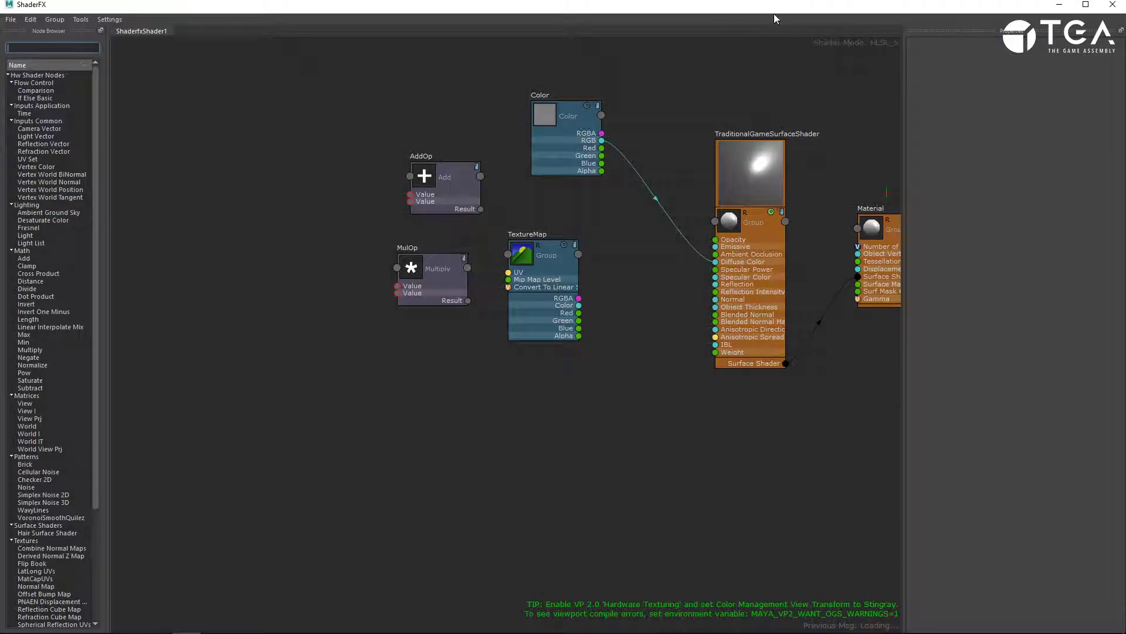
drag(773, 9, 540, 103)
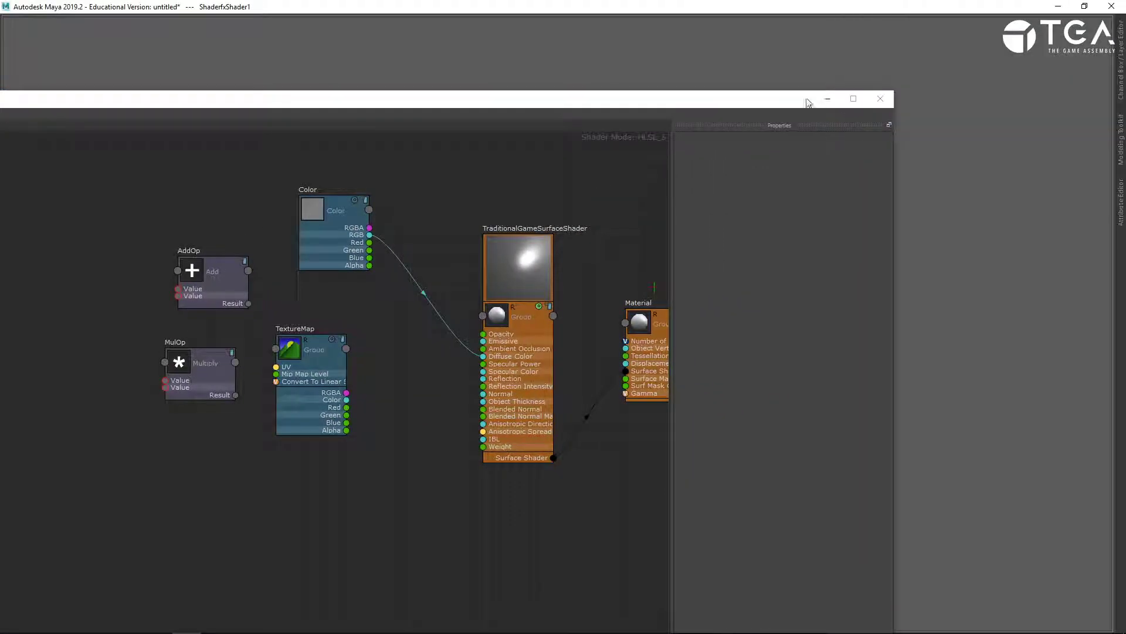
double_click(766, 103)
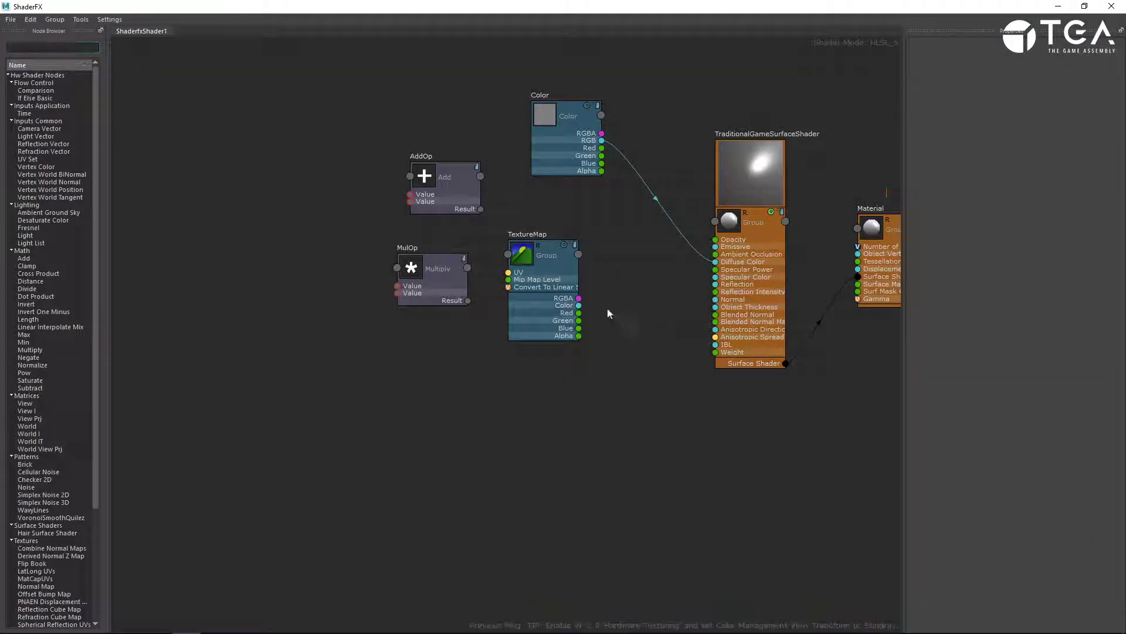
Shift the TextureMap node slightly down, duplicate it twice, and move one copy to the empty area beneath the other nodes
drag(553, 264, 539, 303)
key(ctrl+d)
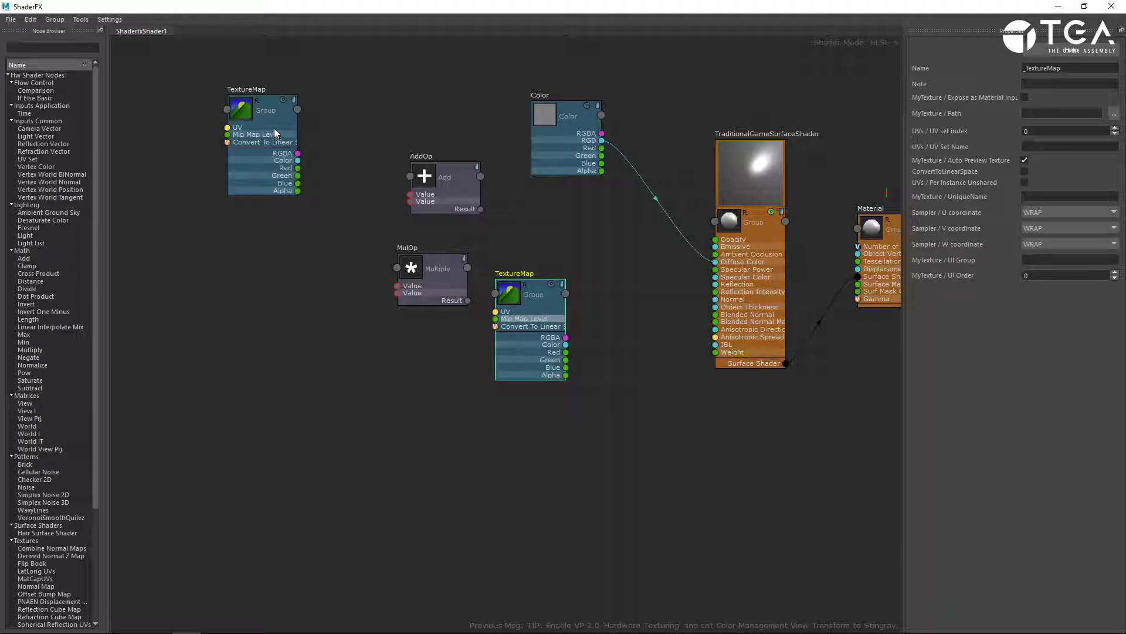
key(ctrl+d)
drag(264, 114, 476, 518)
click(604, 480)
click(477, 547)
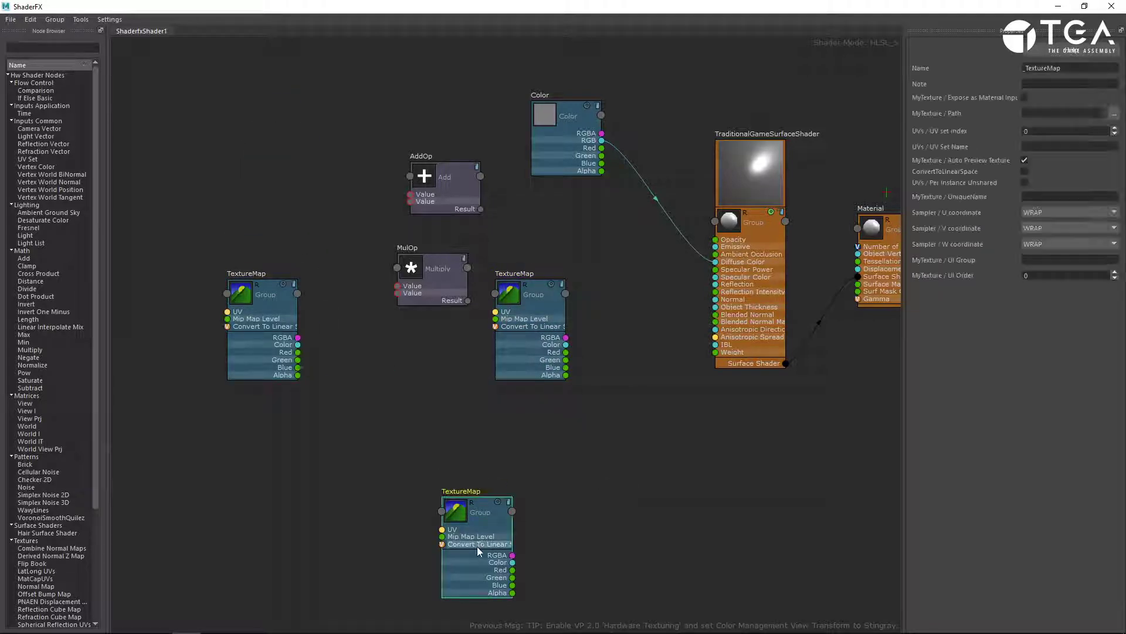
Delete all three TextureMap nodes and the Multiply node from the graph
key(Delete)
click(281, 330)
key(Delete)
click(543, 324)
key(Delete)
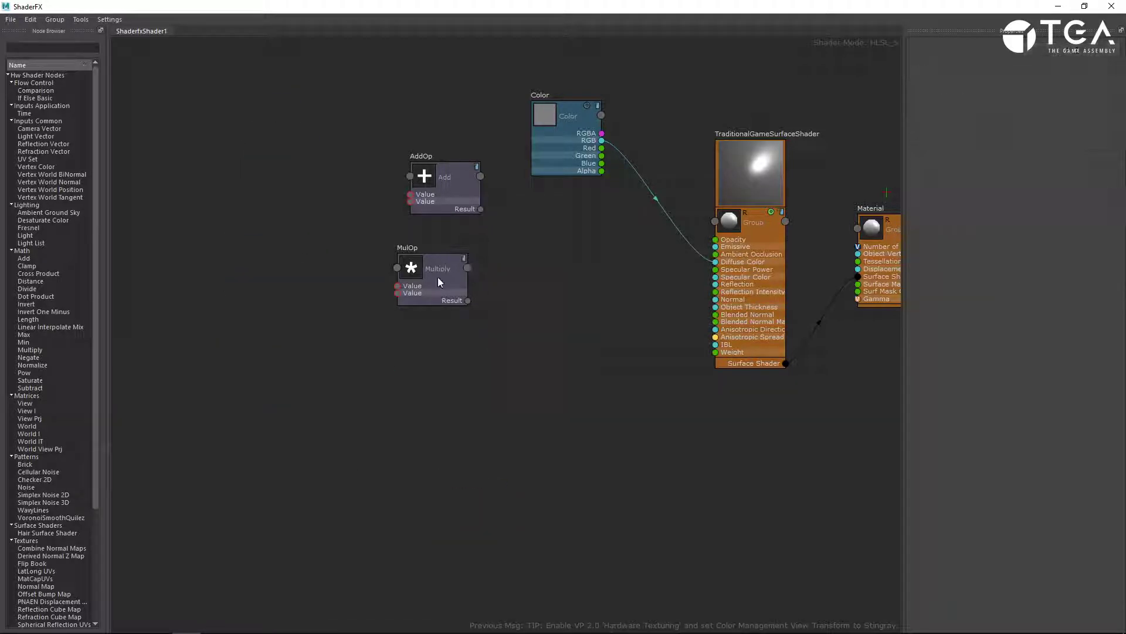
click(438, 275)
key(Delete)
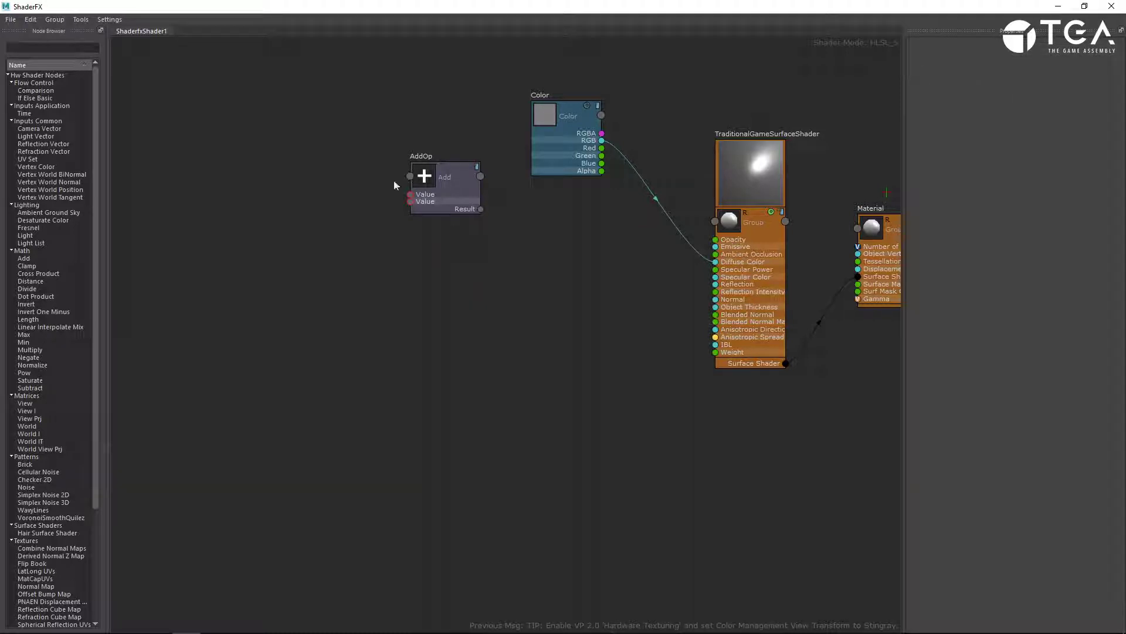
Turn on Advanced Mode in ShaderFX and look over the extended node list
click(110, 20)
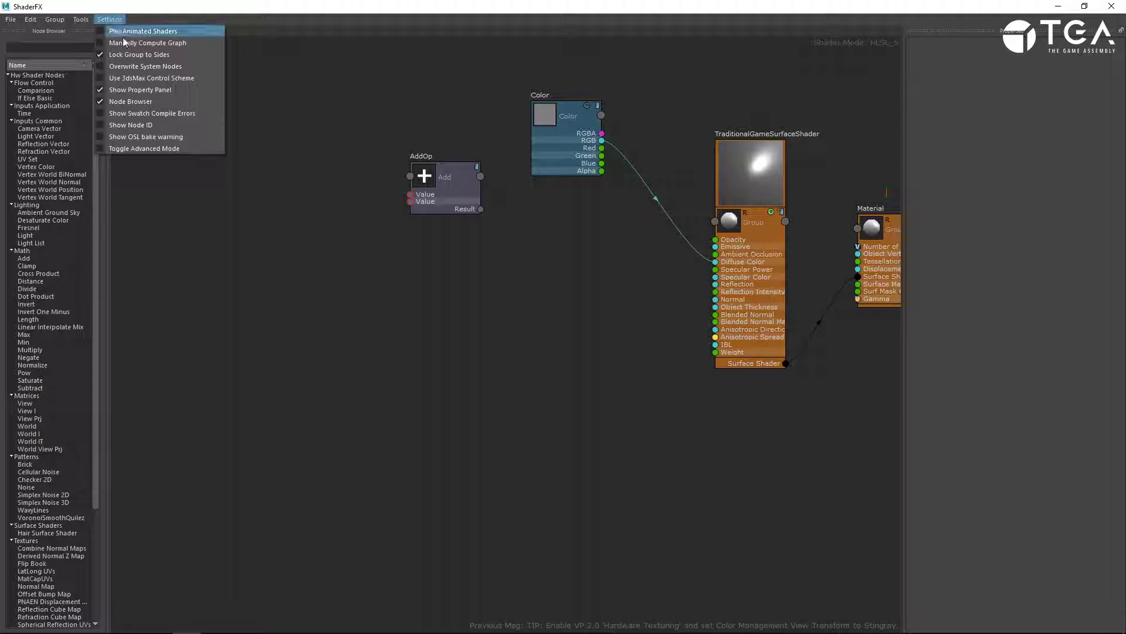
click(154, 148)
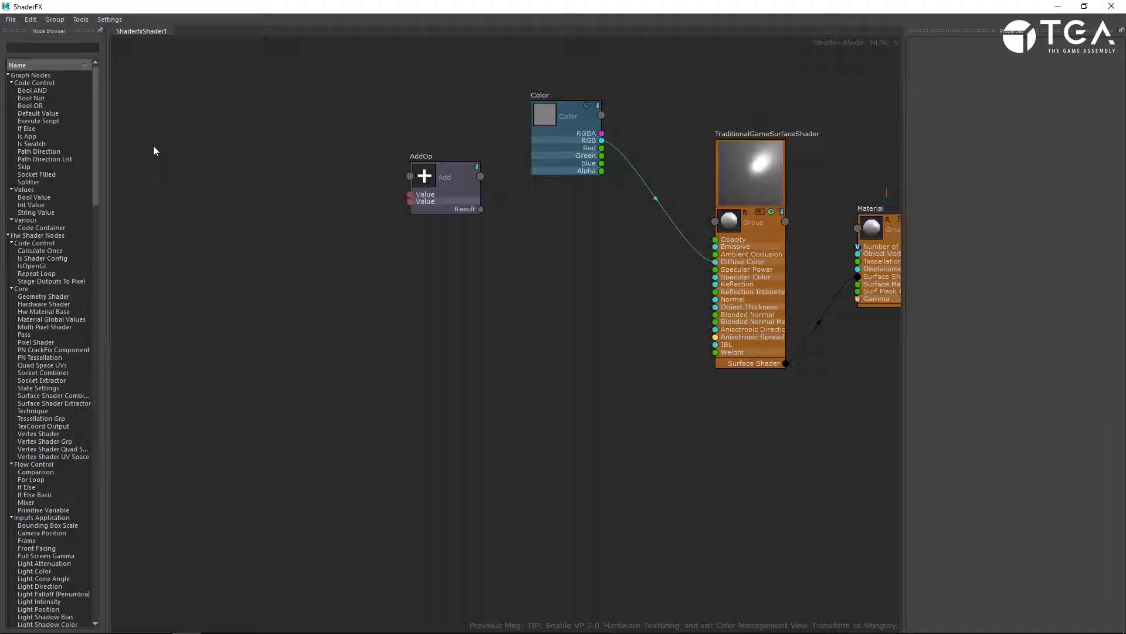
drag(99, 142, 86, 83)
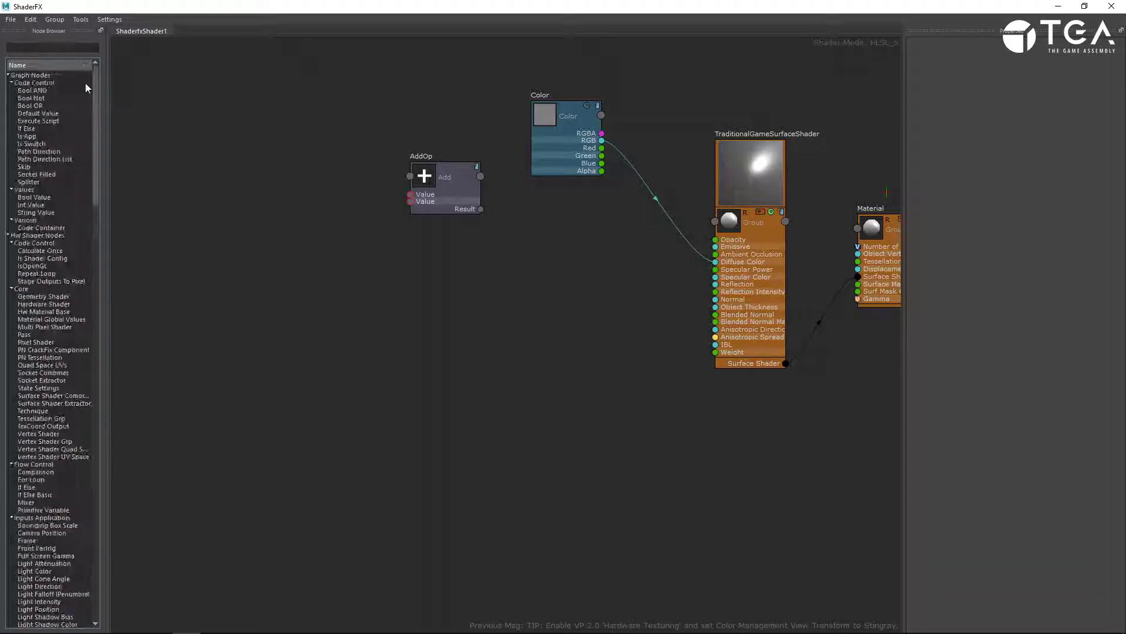
Move the Add node directly beneath the Color node
drag(466, 202, 583, 232)
scroll(579, 296, up, 1)
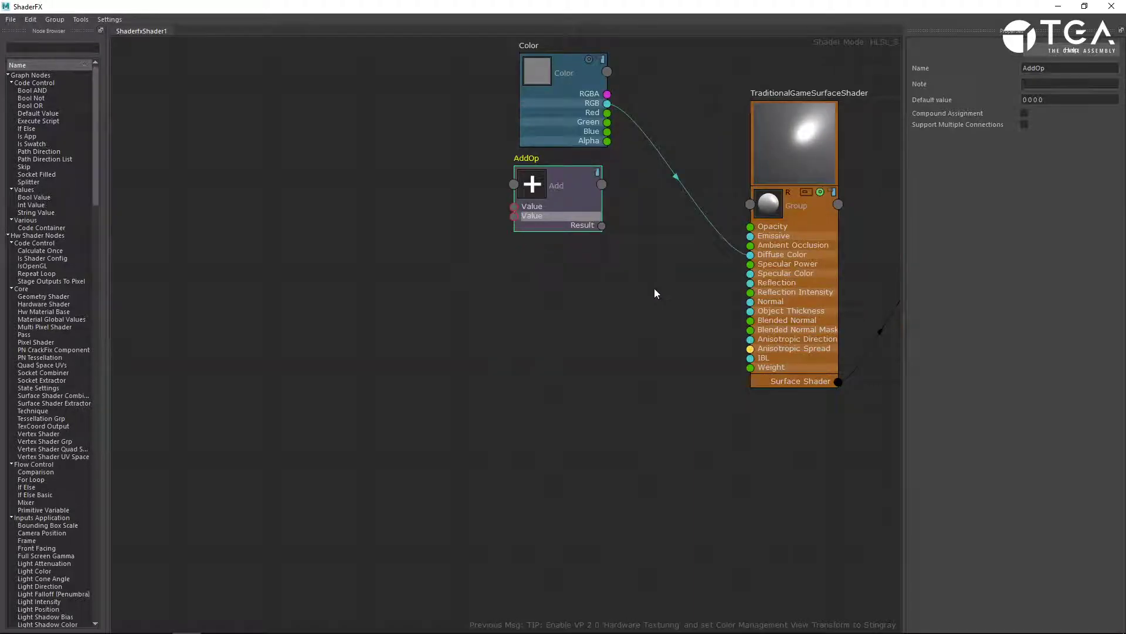
middle_drag(653, 288, 555, 368)
drag(490, 281, 499, 286)
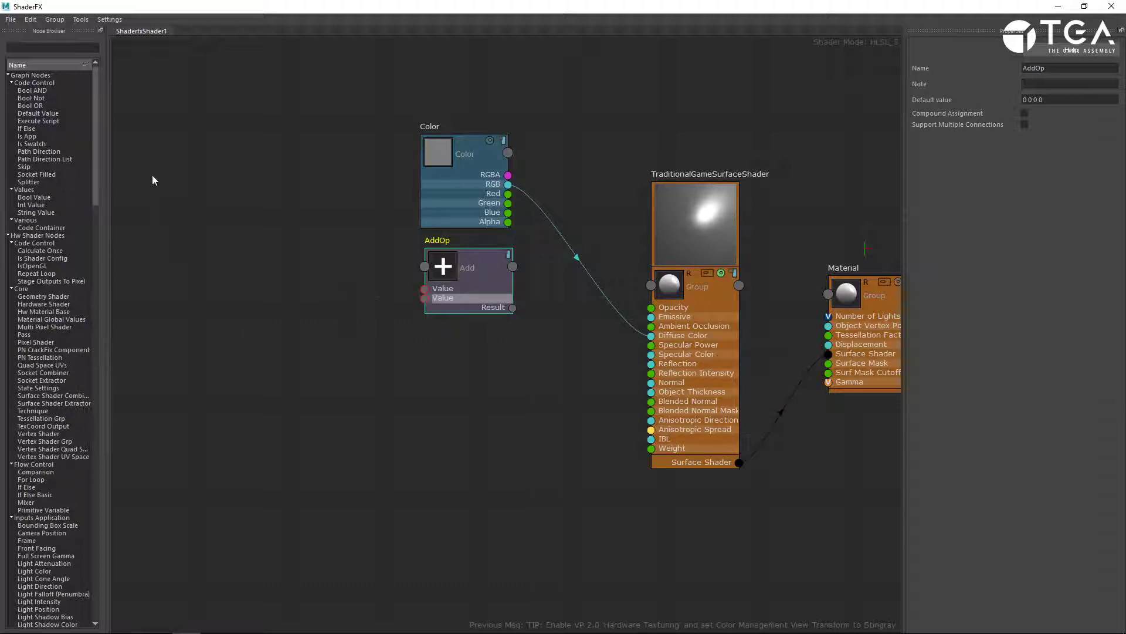
Switch Advanced Mode off and on again to compare the headers of the TraditionalGameSurfaceShader and Material nodes
click(110, 19)
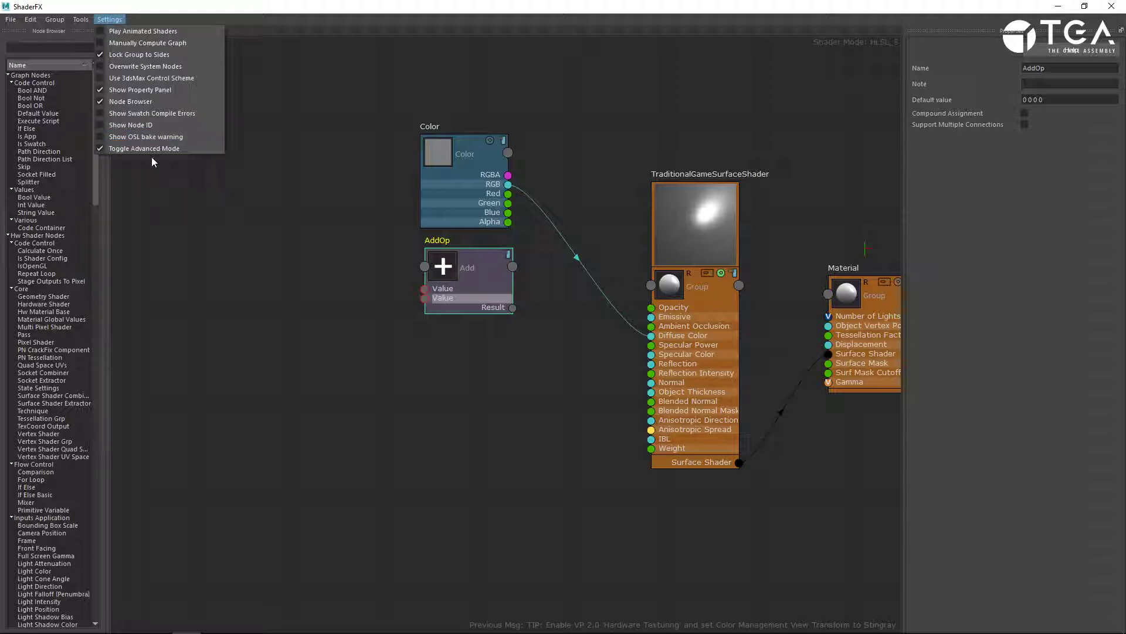
alt+middle_drag(560, 193, 333, 201)
scroll(504, 262, up, 3)
alt+middle_drag(621, 396, 545, 326)
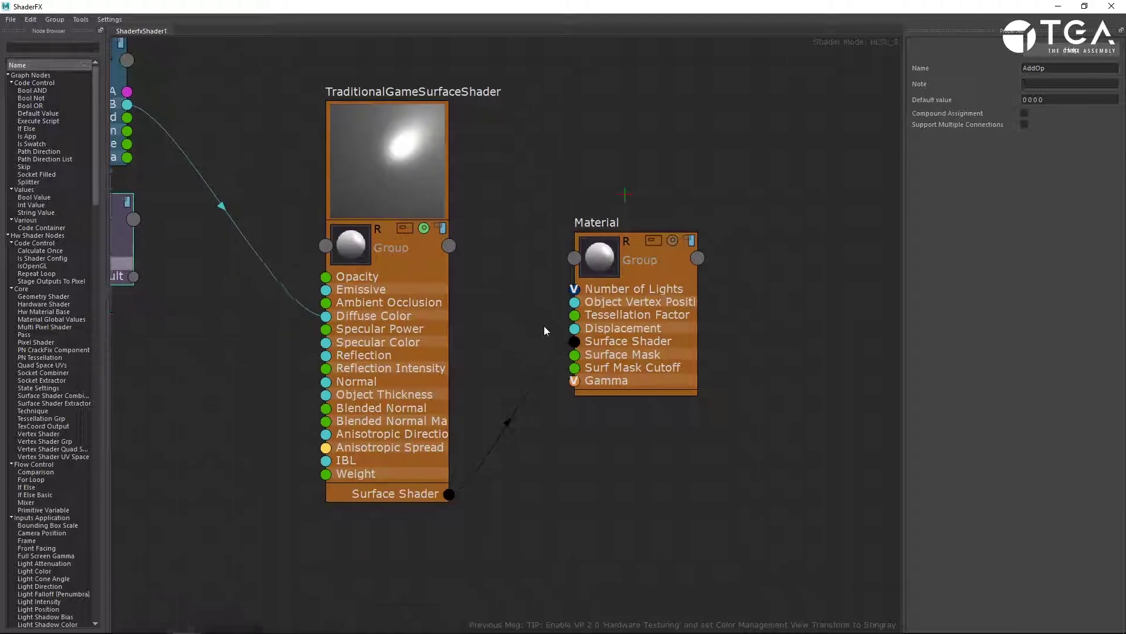
click(119, 20)
click(171, 147)
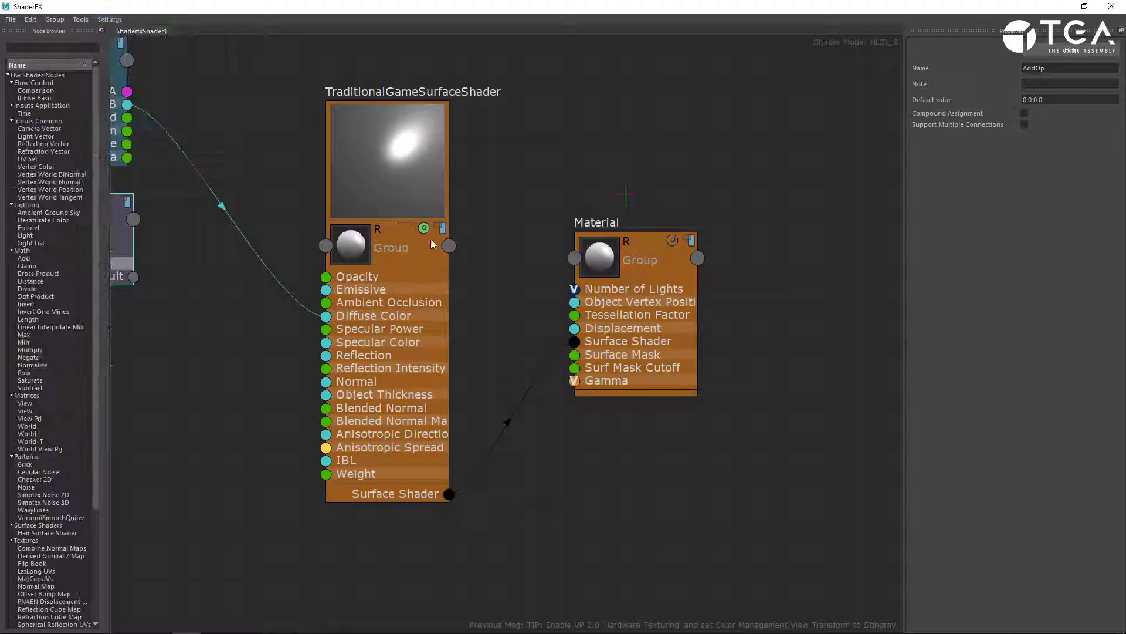
click(111, 19)
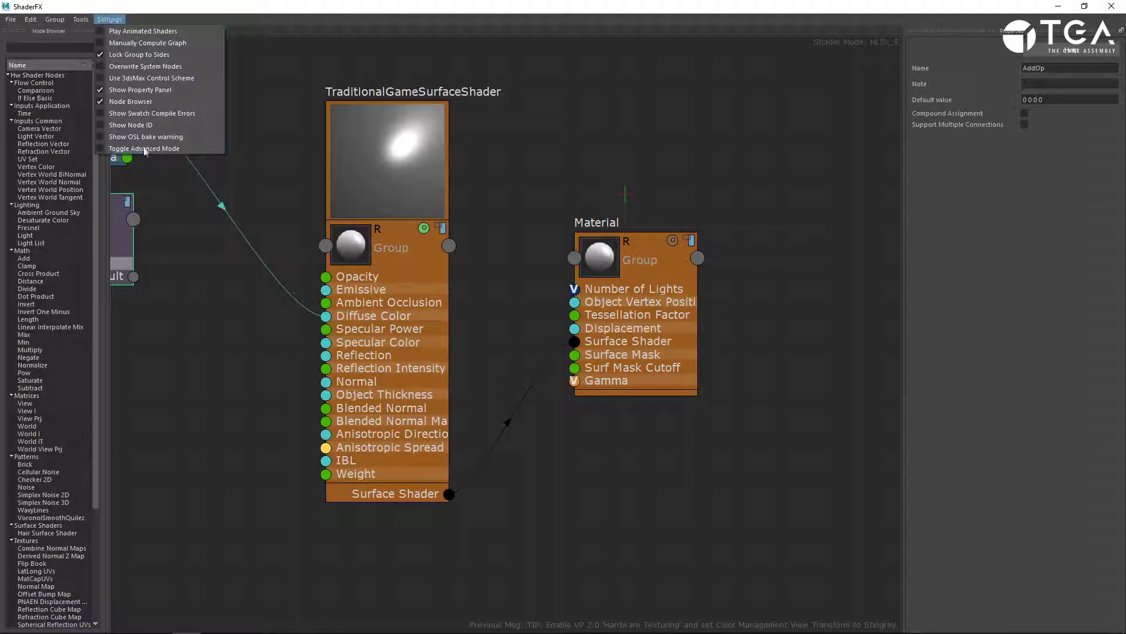
click(144, 148)
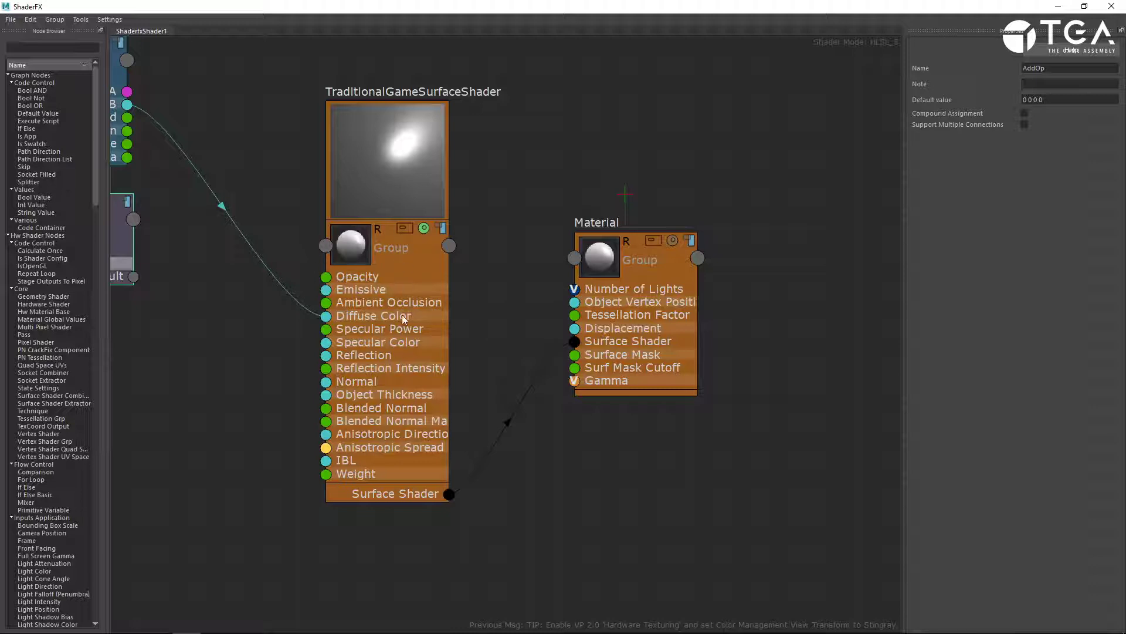
Enter the TraditionalGameSurfaceShader group, examine its internal node network, and exit back to the main graph
click(403, 229)
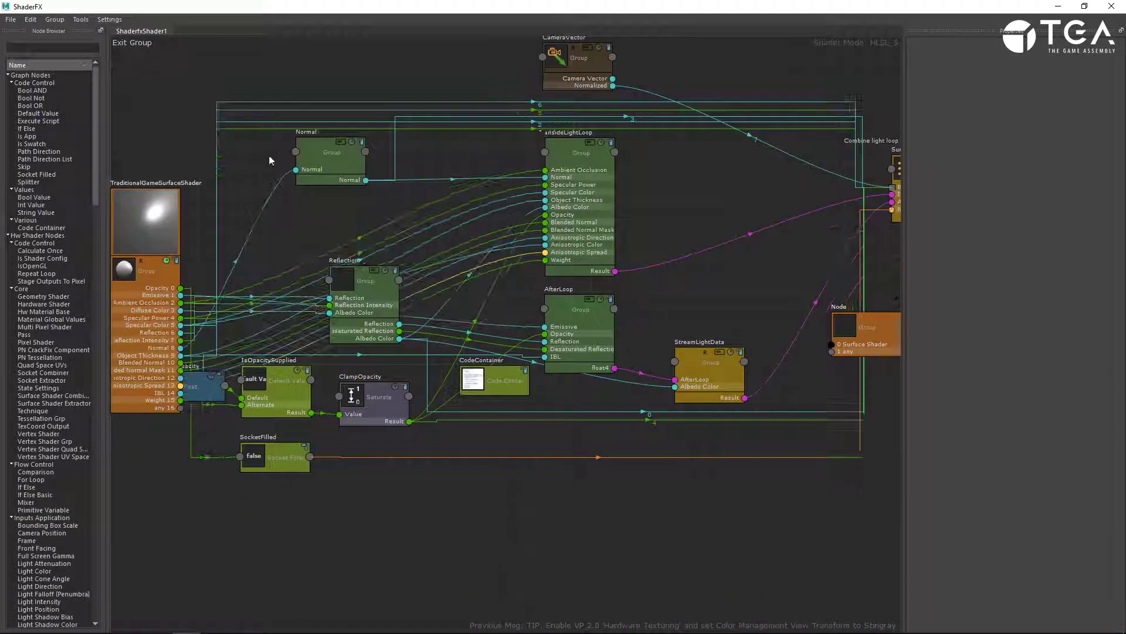
alt+middle_drag(298, 276, 237, 631)
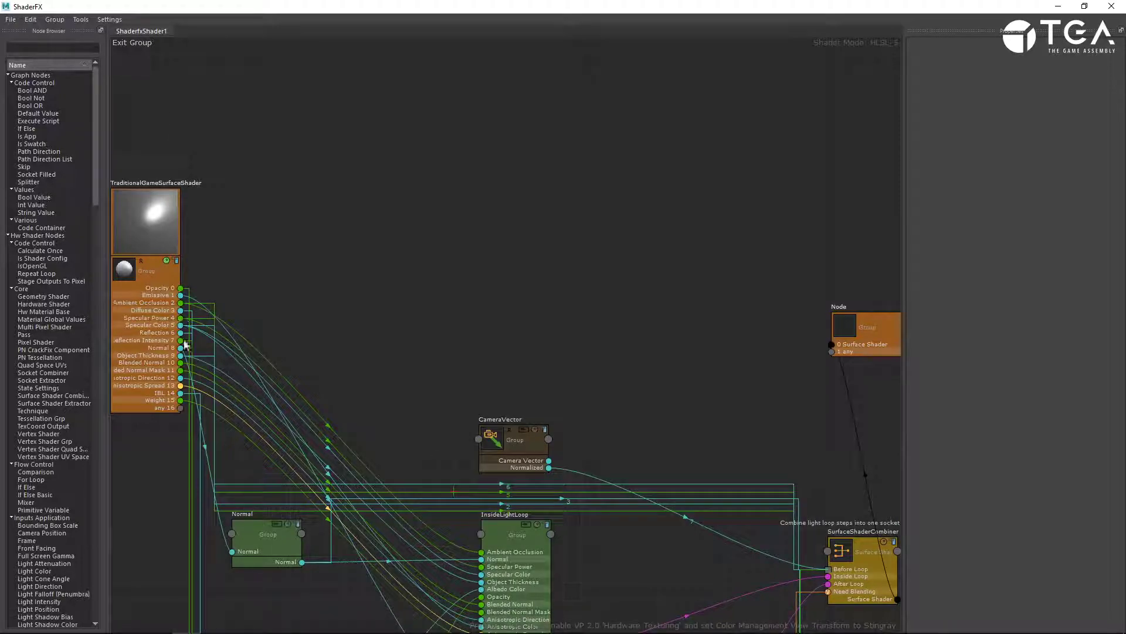
alt+middle_drag(224, 411, 310, 409)
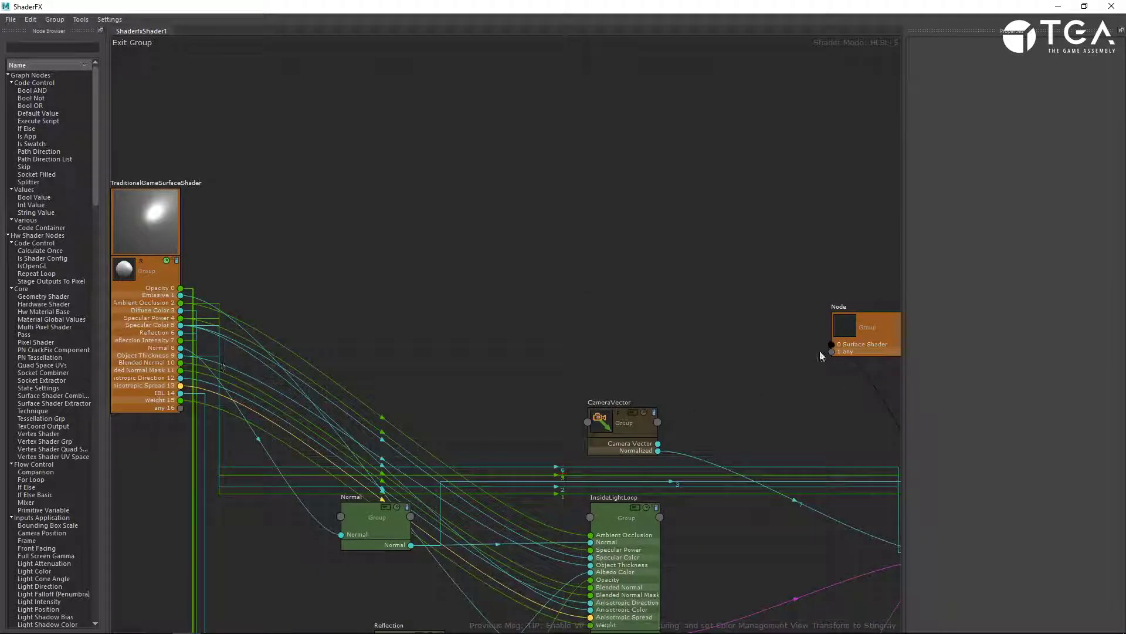
alt+middle_drag(775, 306, 626, 88)
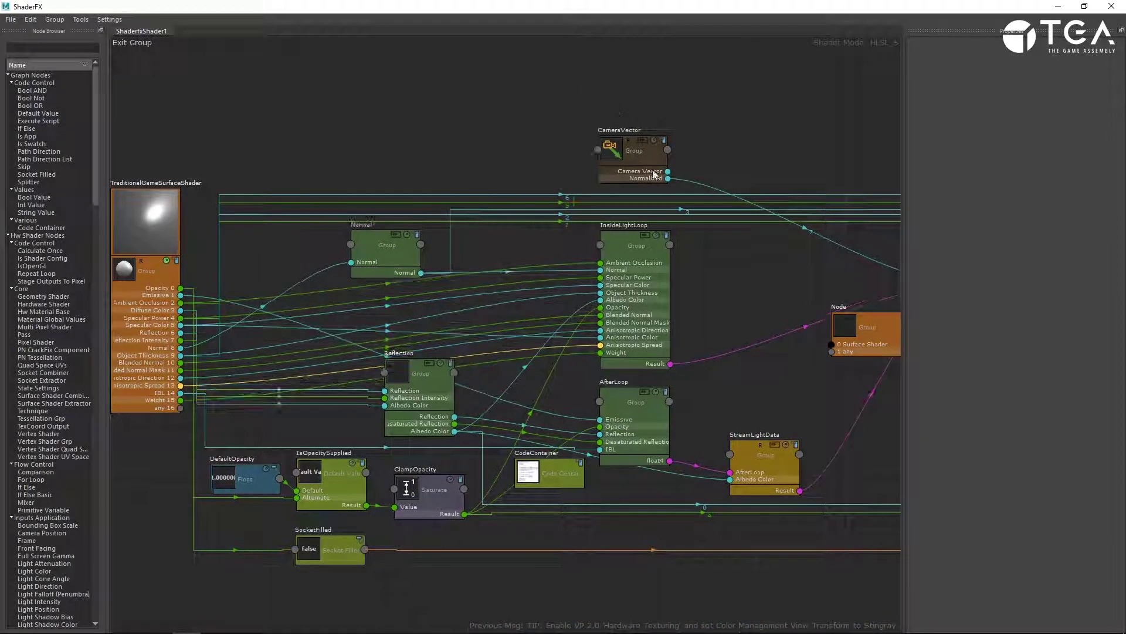
click(143, 43)
scroll(486, 357, up, 3)
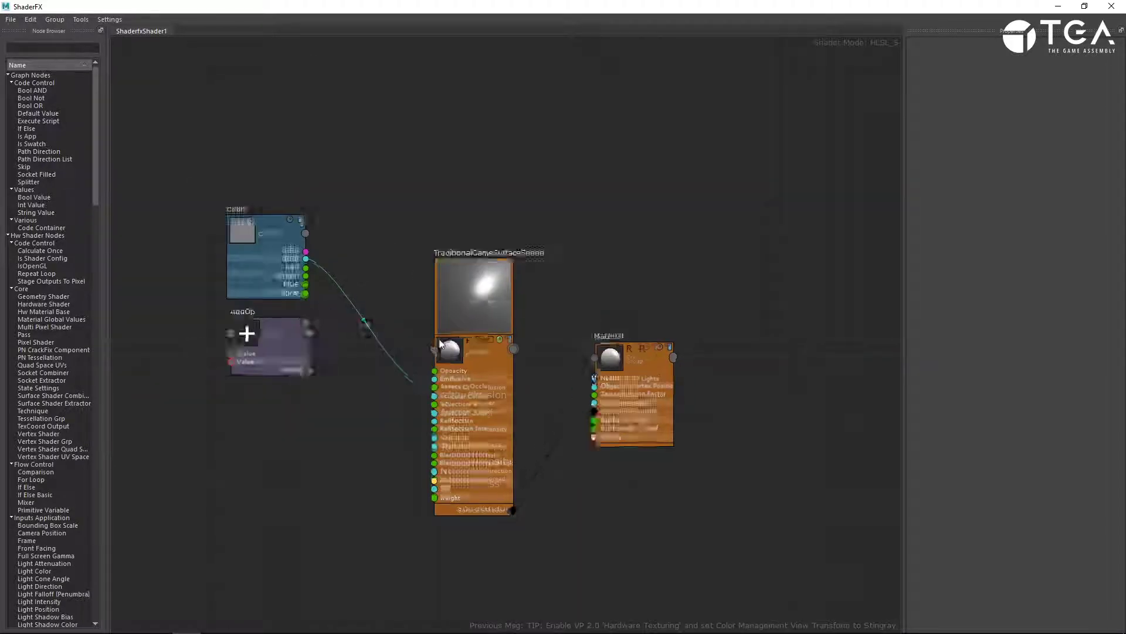
Re-enter the TraditionalGameSurfaceShader group, examine its InsideLightLoop subgroup, and open the DiffuseMethod group inside it
double_click(496, 352)
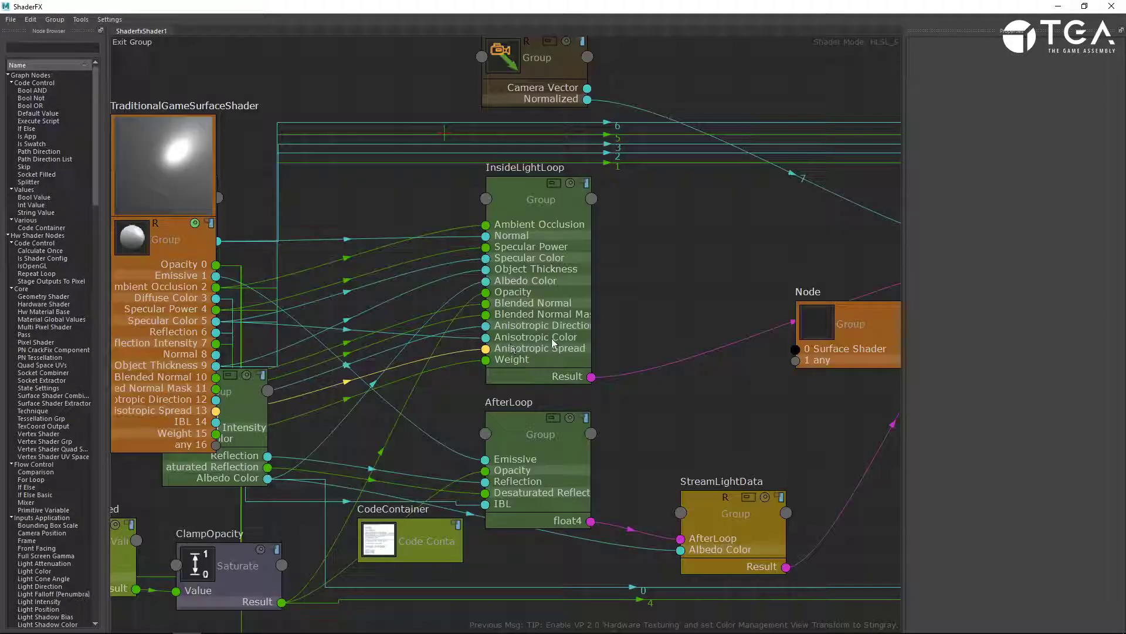
alt+middle_drag(298, 256, 439, 241)
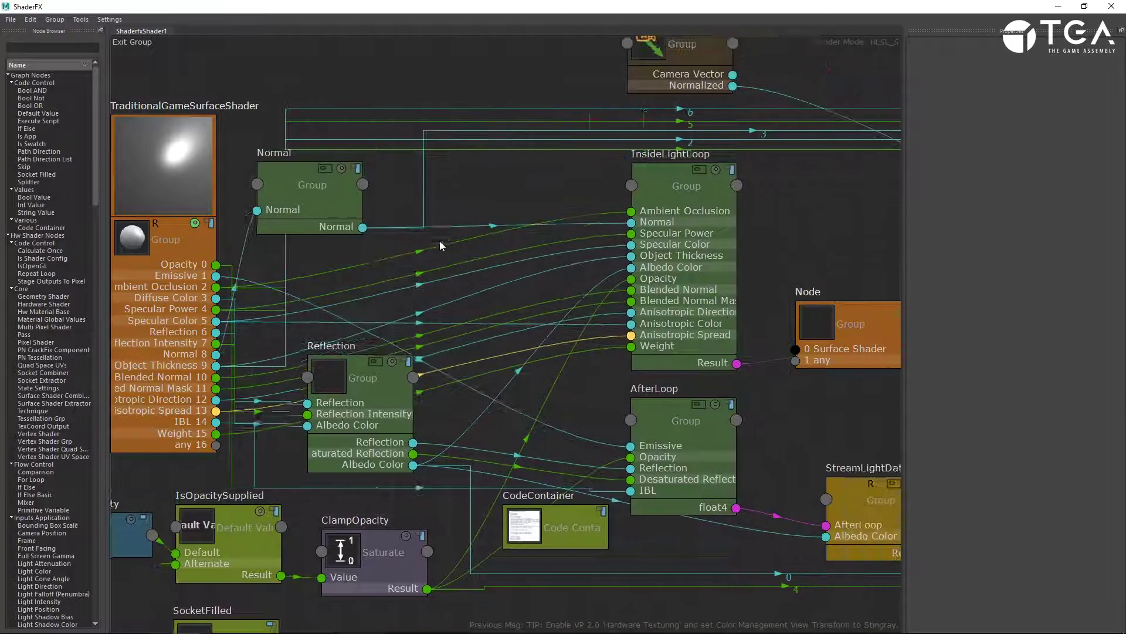
click(698, 171)
alt+middle_drag(426, 360, 695, 188)
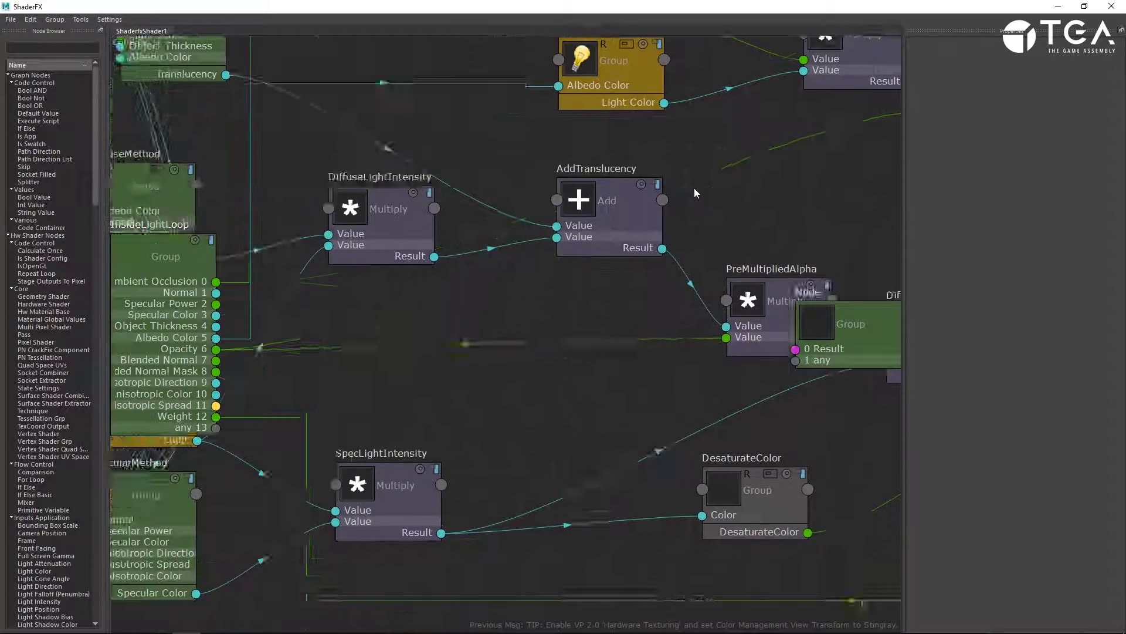
scroll(694, 187, down, 5)
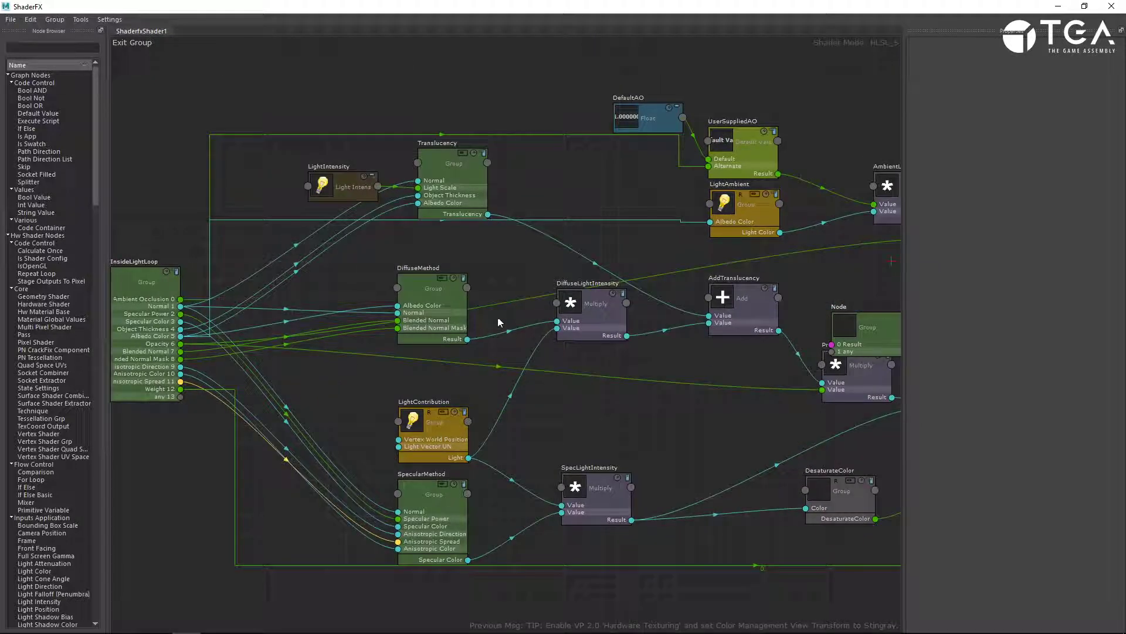
click(442, 277)
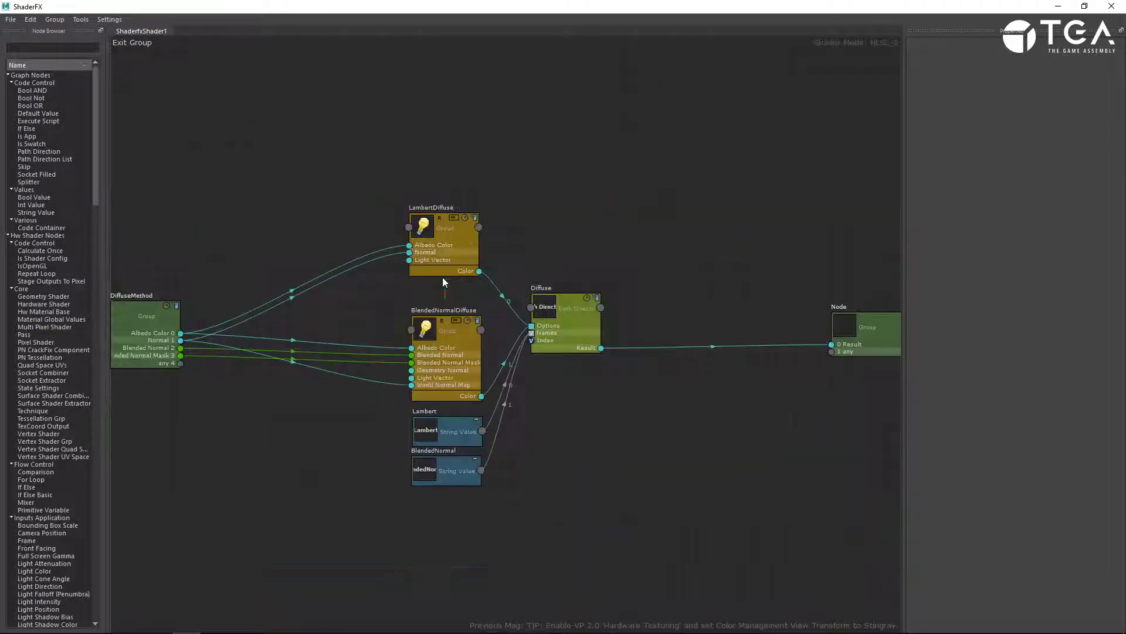
Open the BlendedNormalDiffuse group and go down through its nested groups to Diffuse using Geo Normal, examining each network
scroll(487, 314, up, 2)
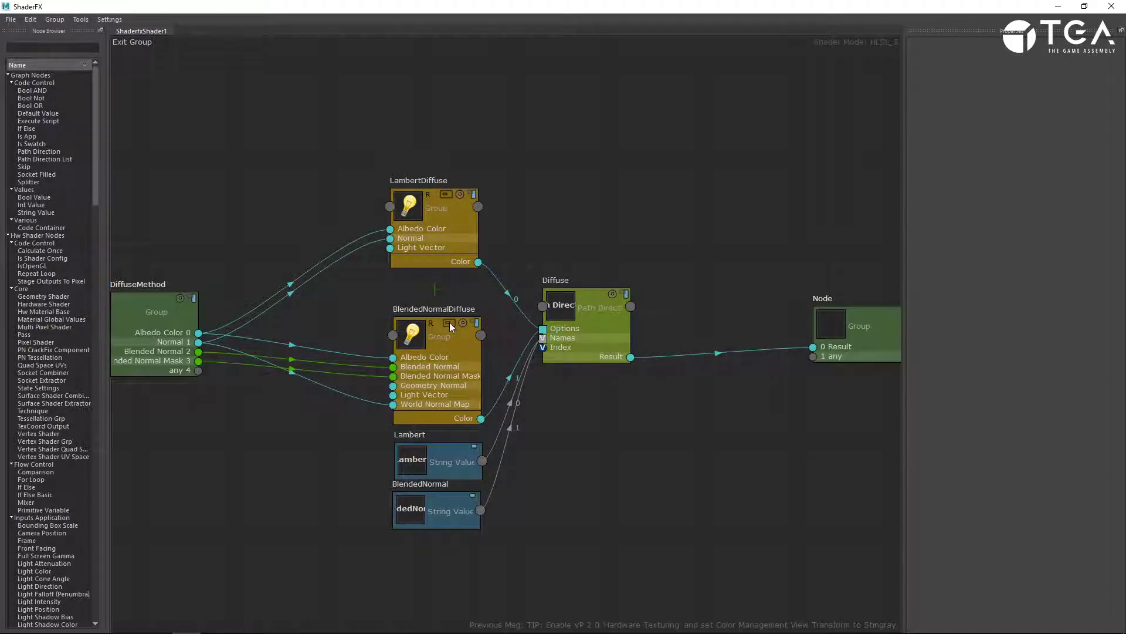
click(449, 322)
click(653, 385)
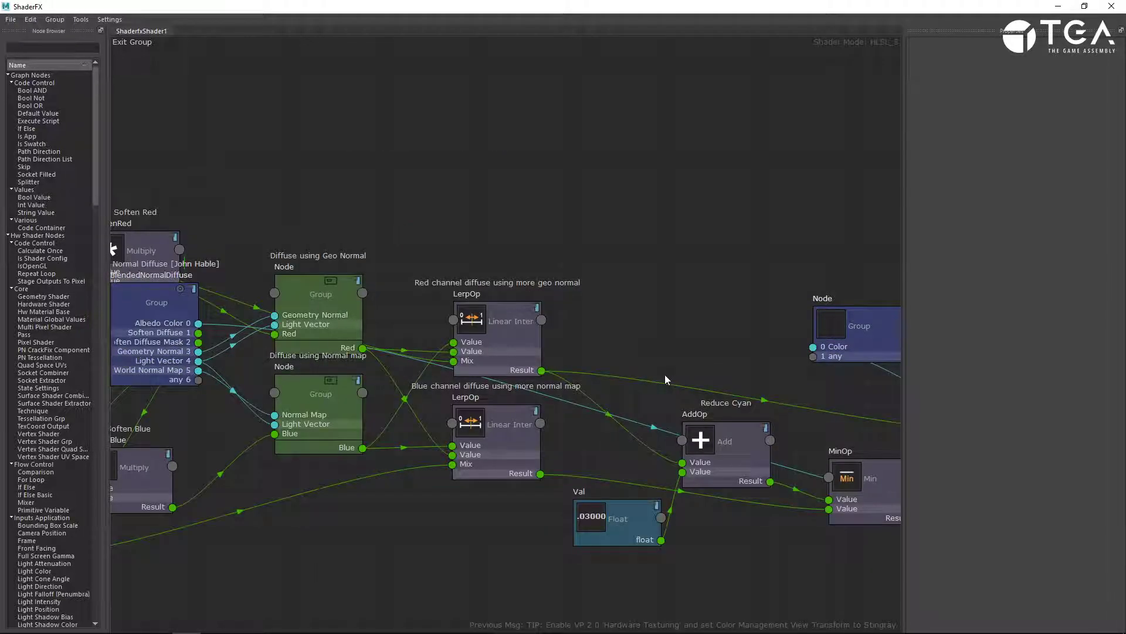
scroll(593, 409, down, 2)
alt+middle_drag(413, 335, 511, 333)
click(495, 308)
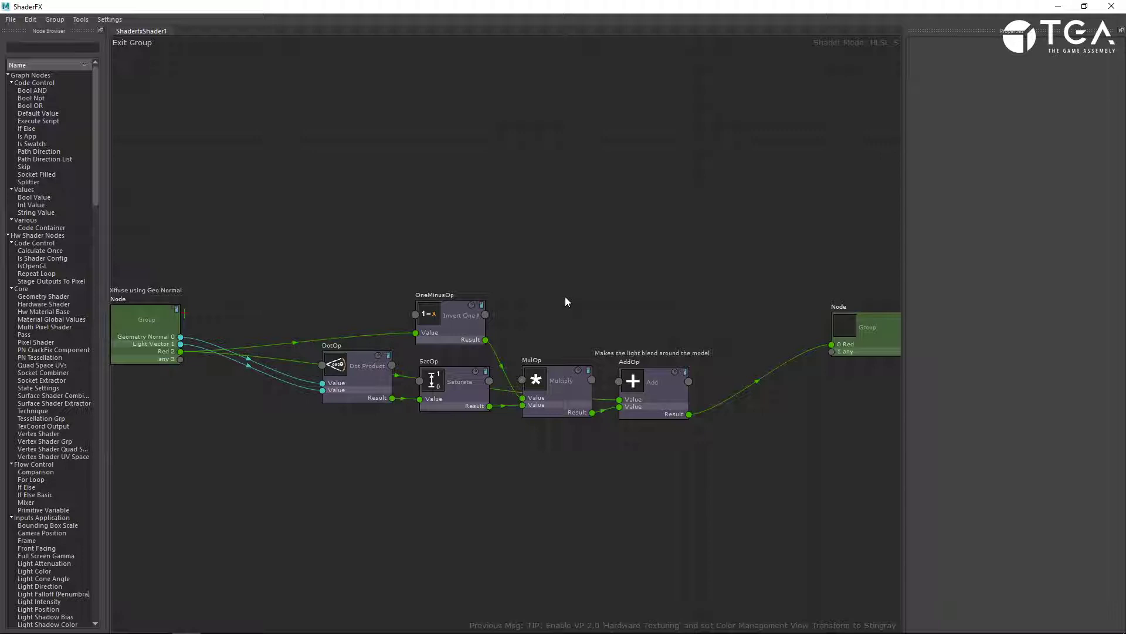
Exit the nested diffuse groups level by level back to the InsideLightLoop network
click(146, 43)
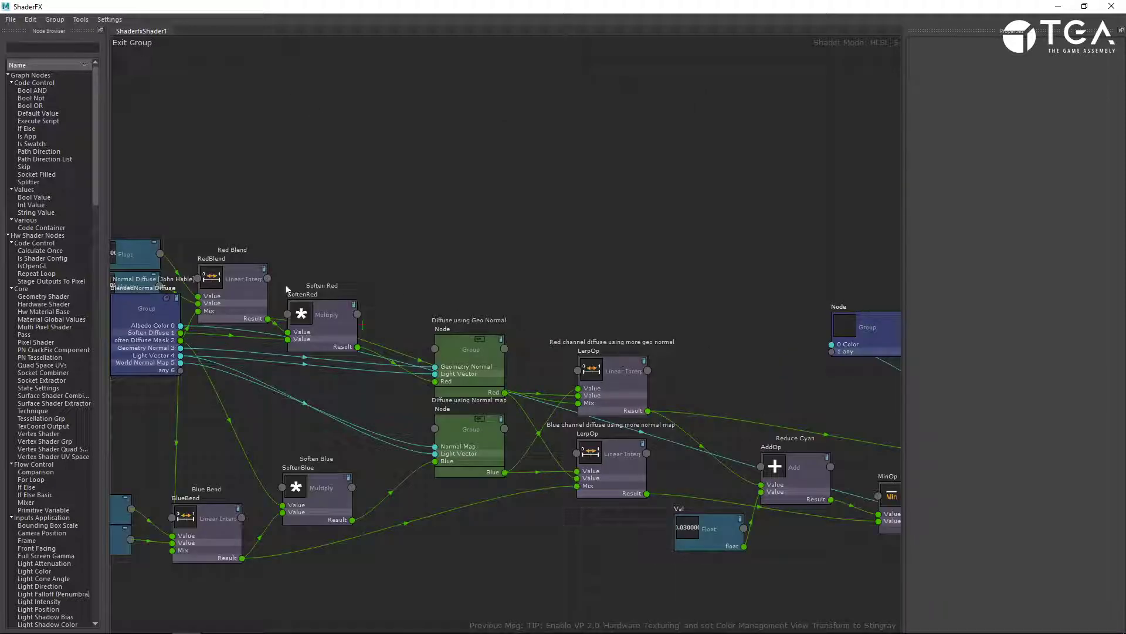
click(146, 44)
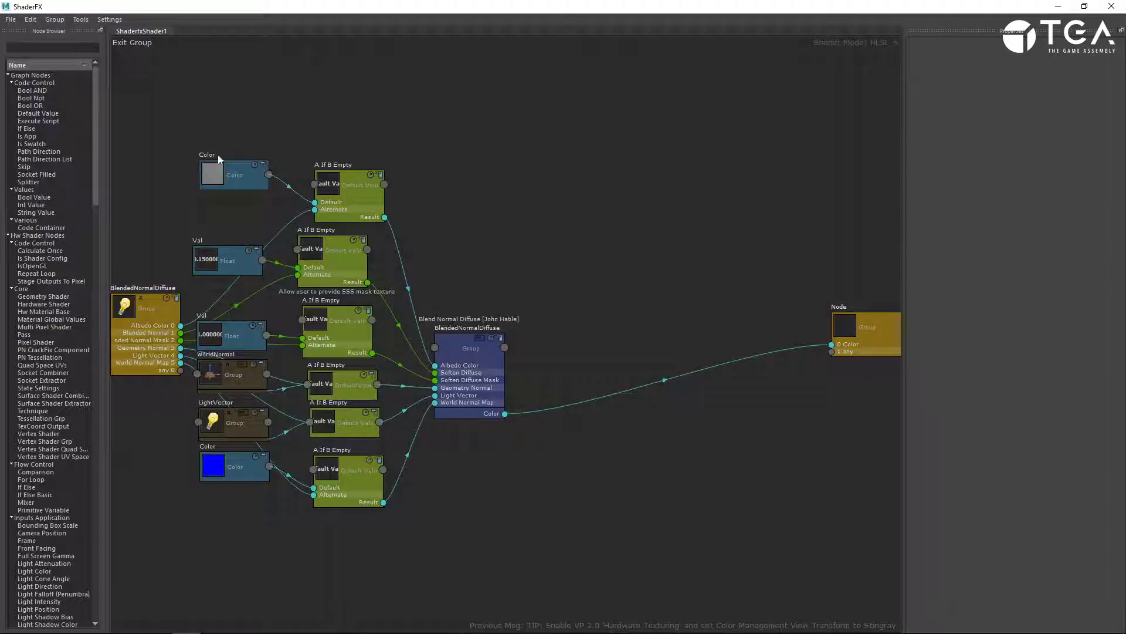
click(142, 42)
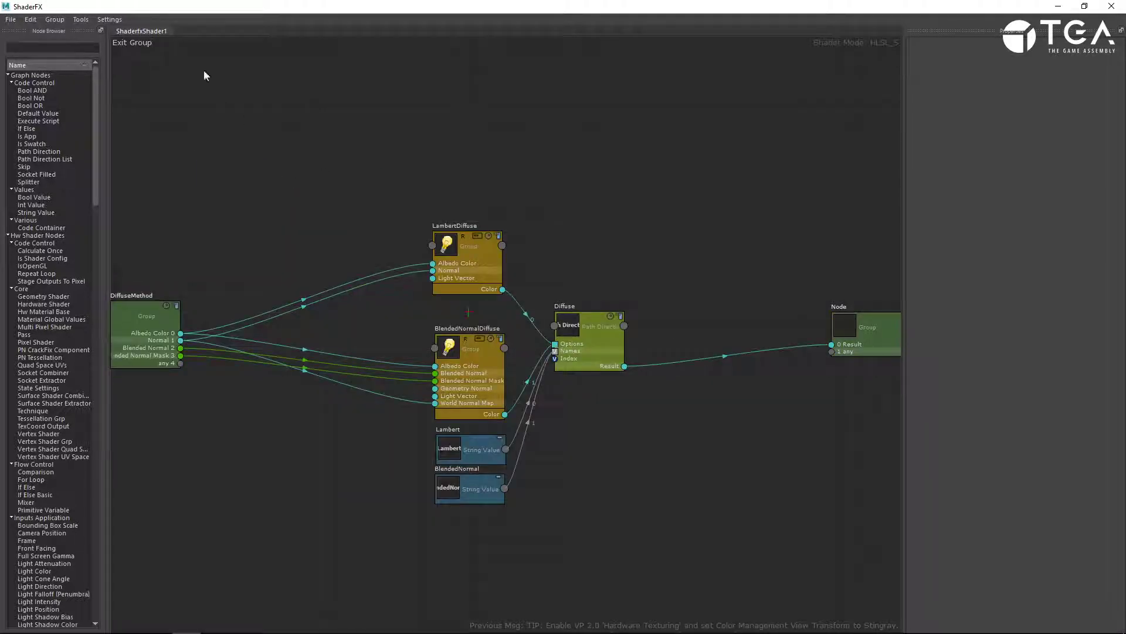
click(136, 43)
click(136, 43)
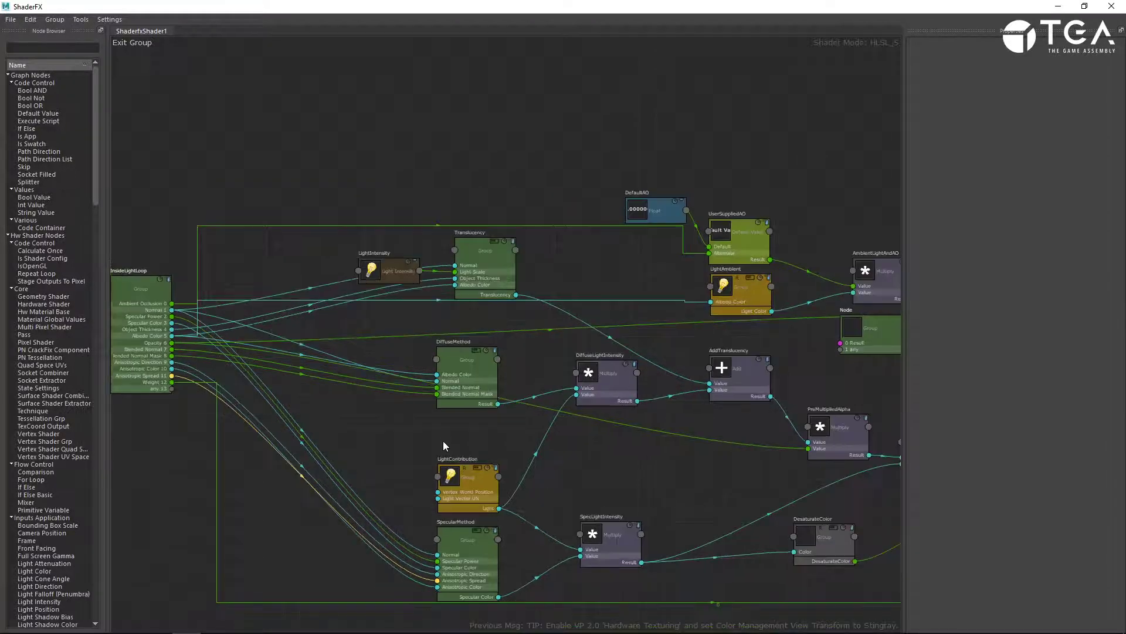
Examine the InsideLightLoop network, exit that group, and inspect the nodes inside TraditionalGameSurfaceShader
alt+middle_drag(613, 319, 451, 288)
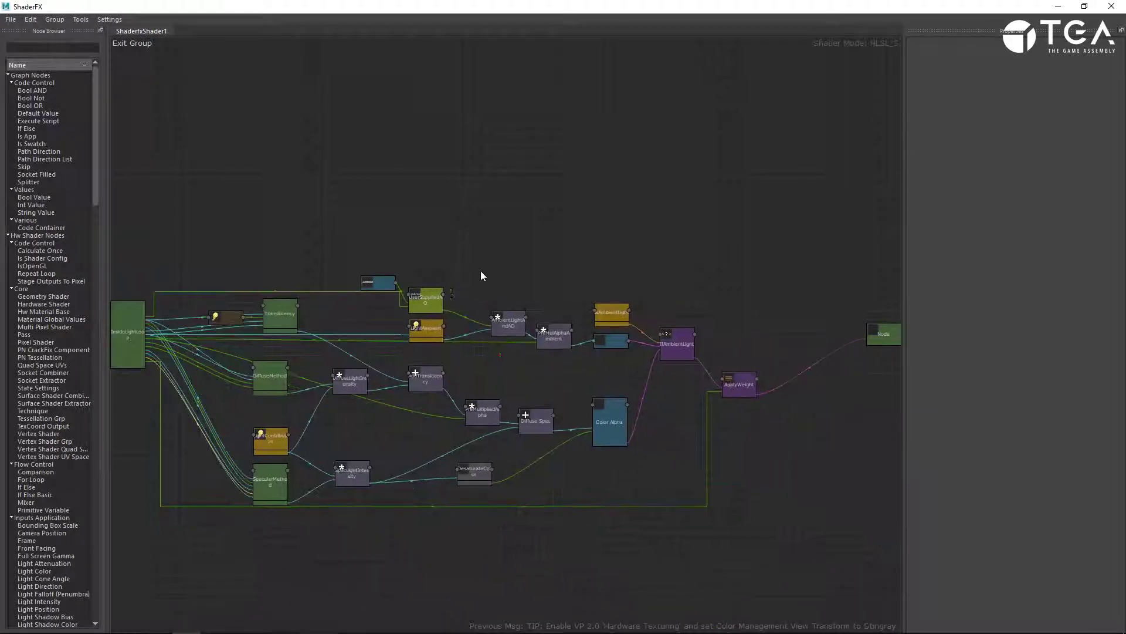
scroll(329, 557, up, 3)
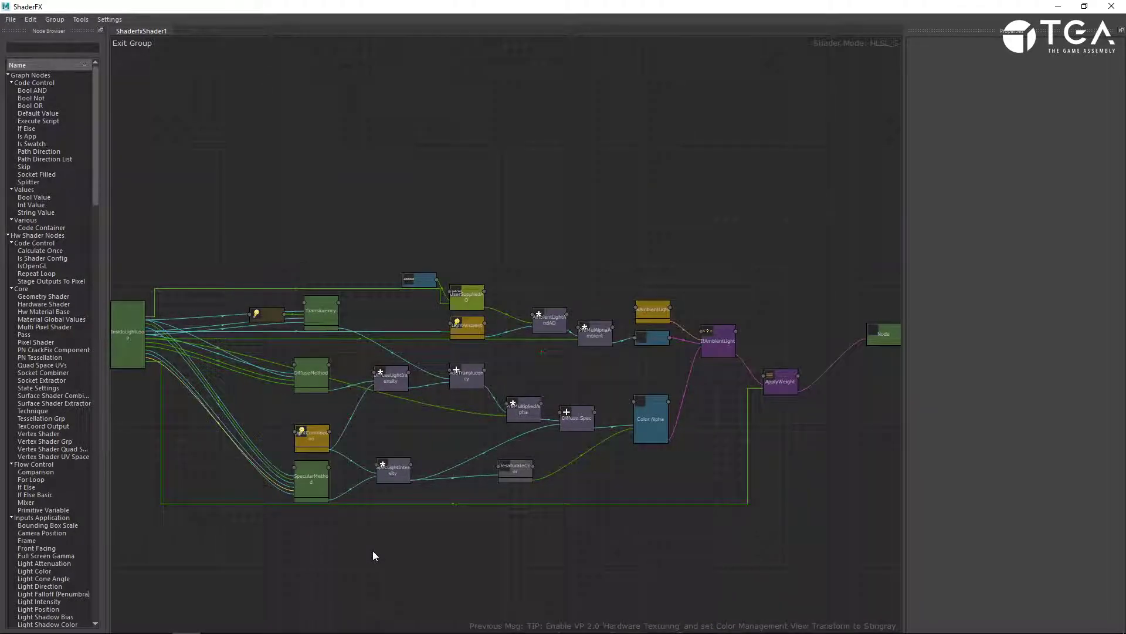
click(140, 42)
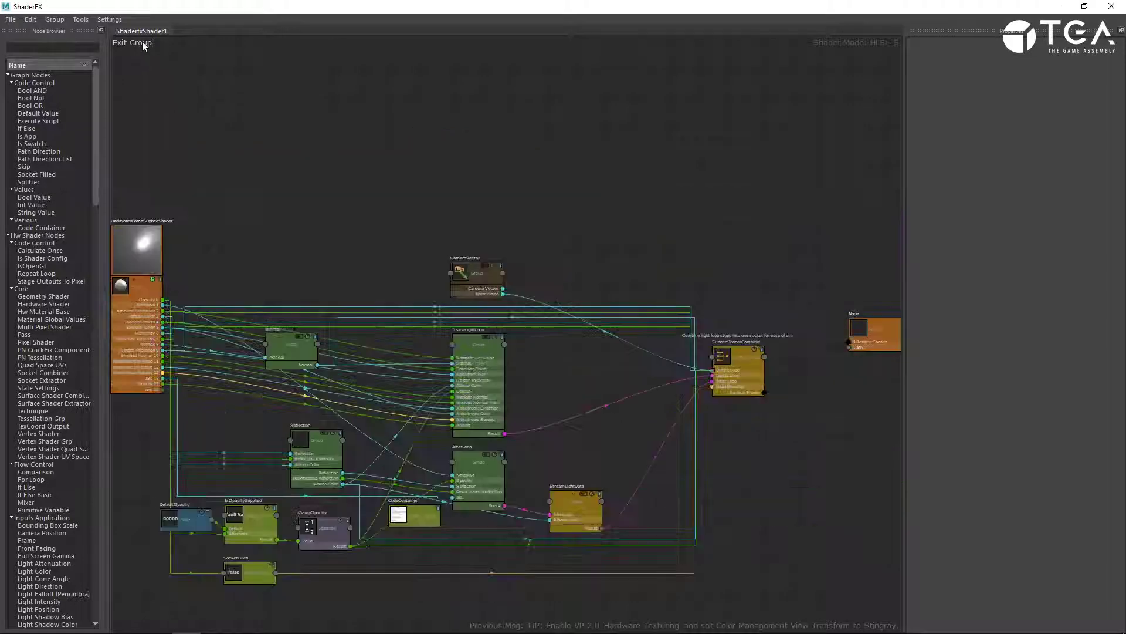
scroll(420, 284, up, 3)
alt+middle_drag(381, 472, 428, 467)
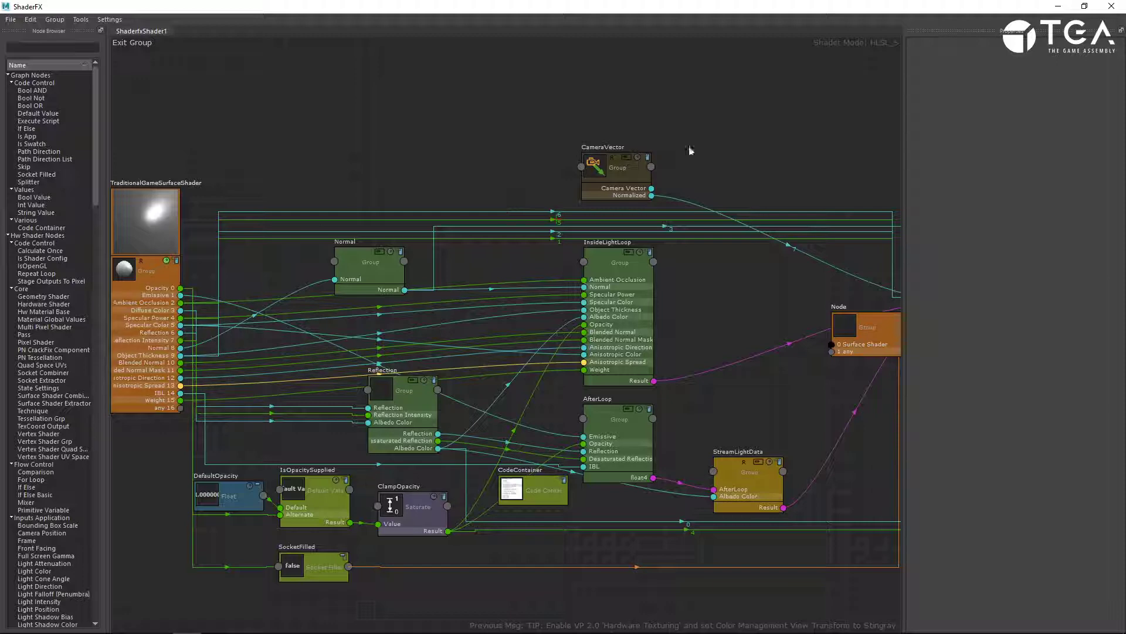
scroll(657, 211, up, 2)
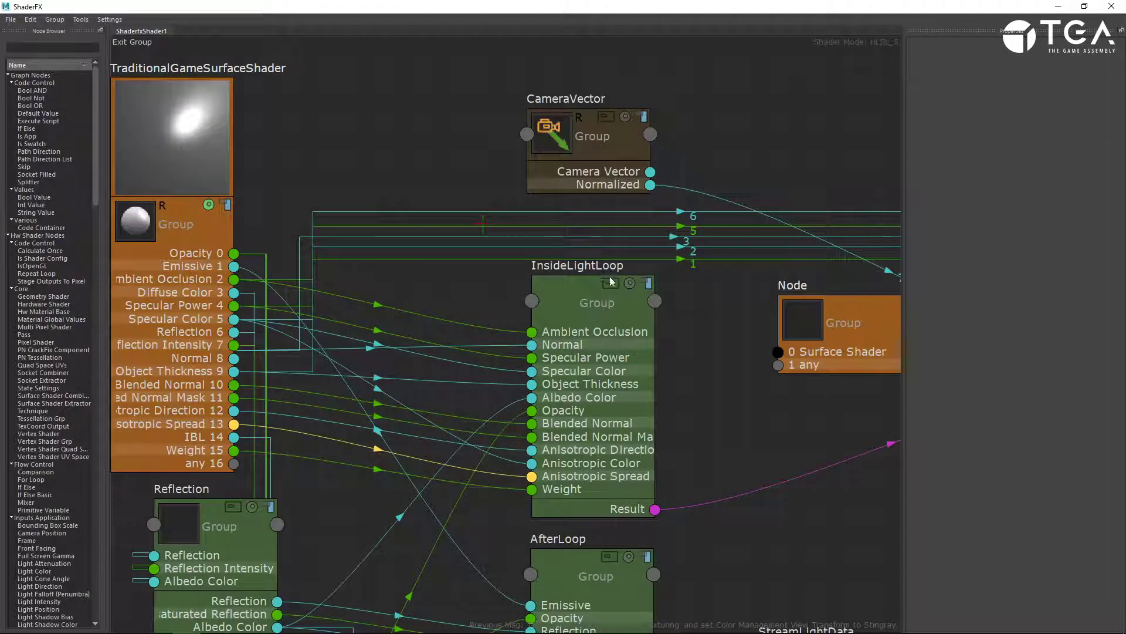
Re-enter the InsideLightLoop group, look over its nodes, and open its DiffuseMethod group again
double_click(607, 283)
scroll(511, 419, down, 3)
scroll(592, 305, up, 5)
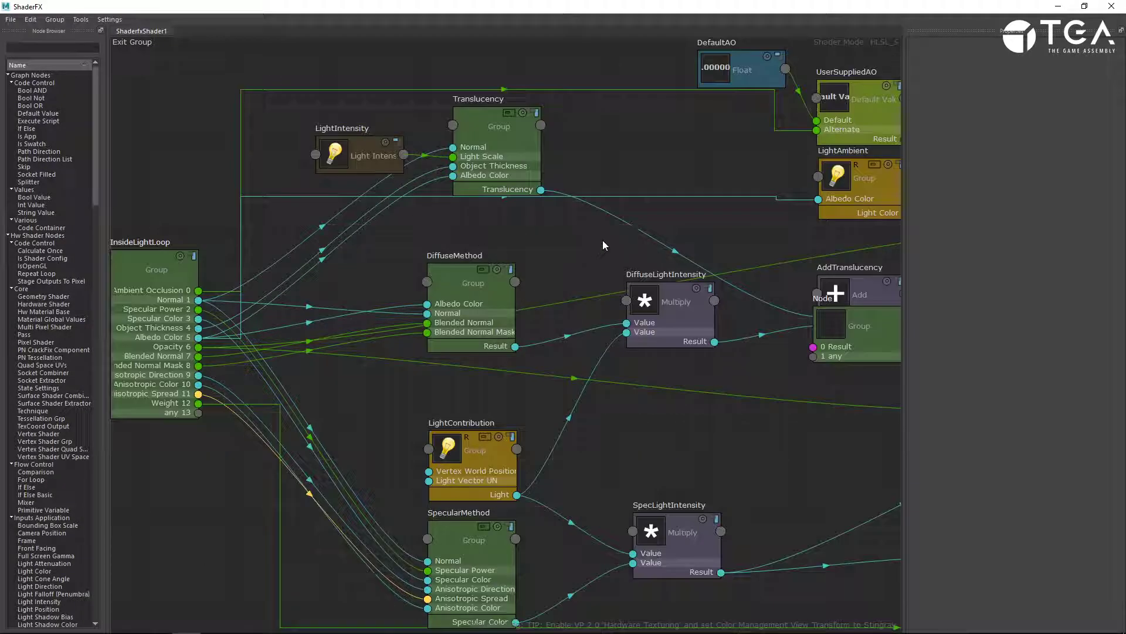
middle_drag(546, 473, 442, 480)
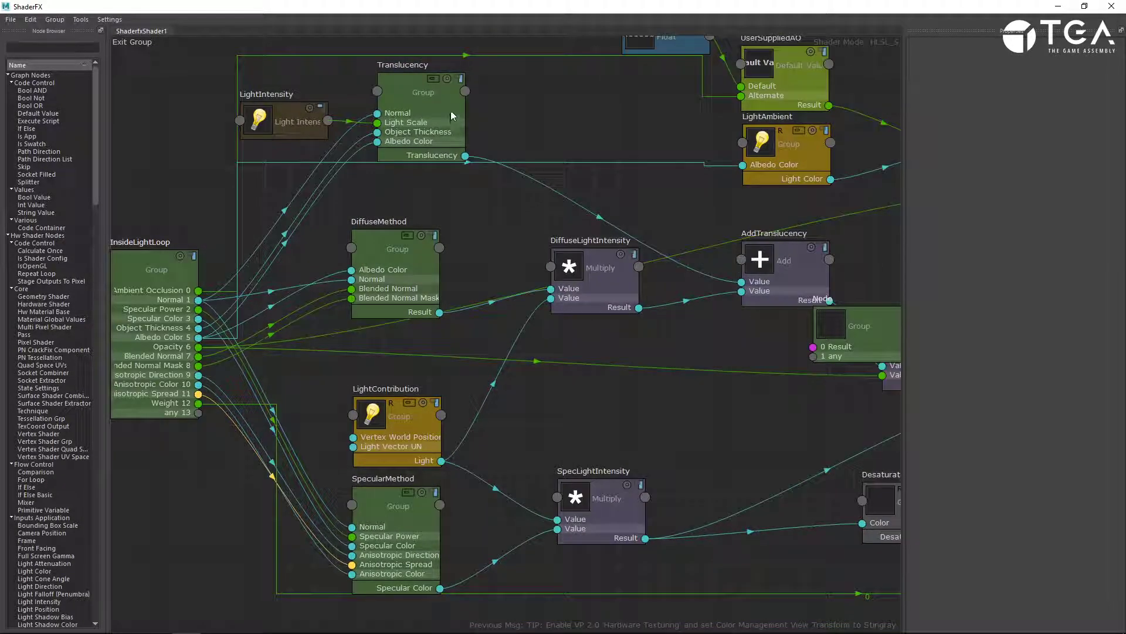
double_click(407, 245)
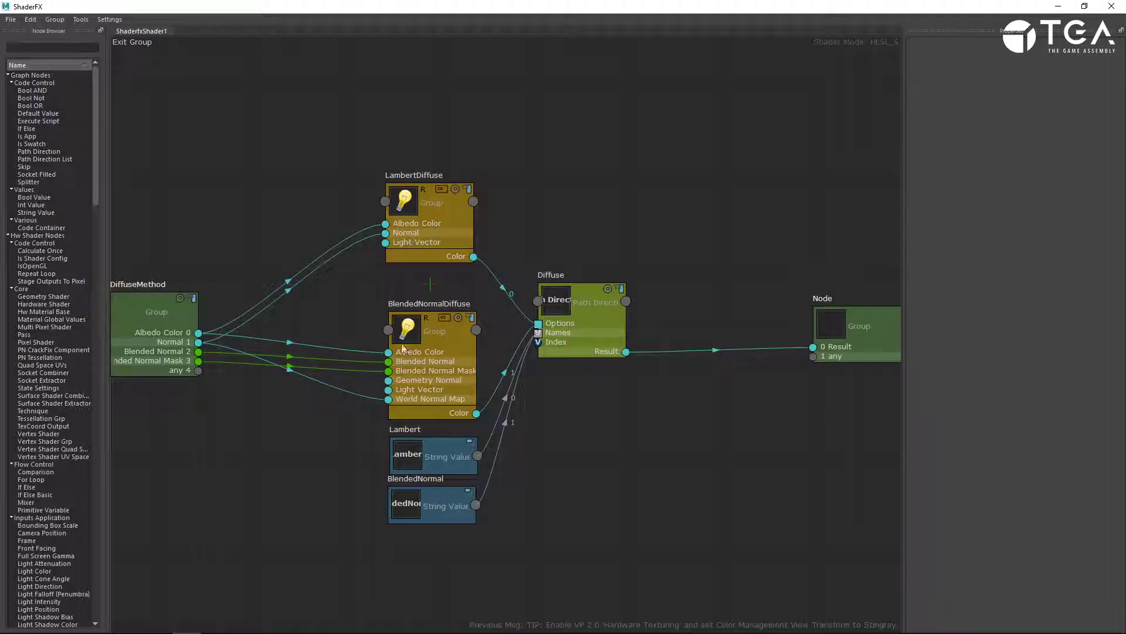
Exit the DiffuseMethod, InsideLightLoop and TraditionalGameSurfaceShader groups to return to the main graph
click(136, 41)
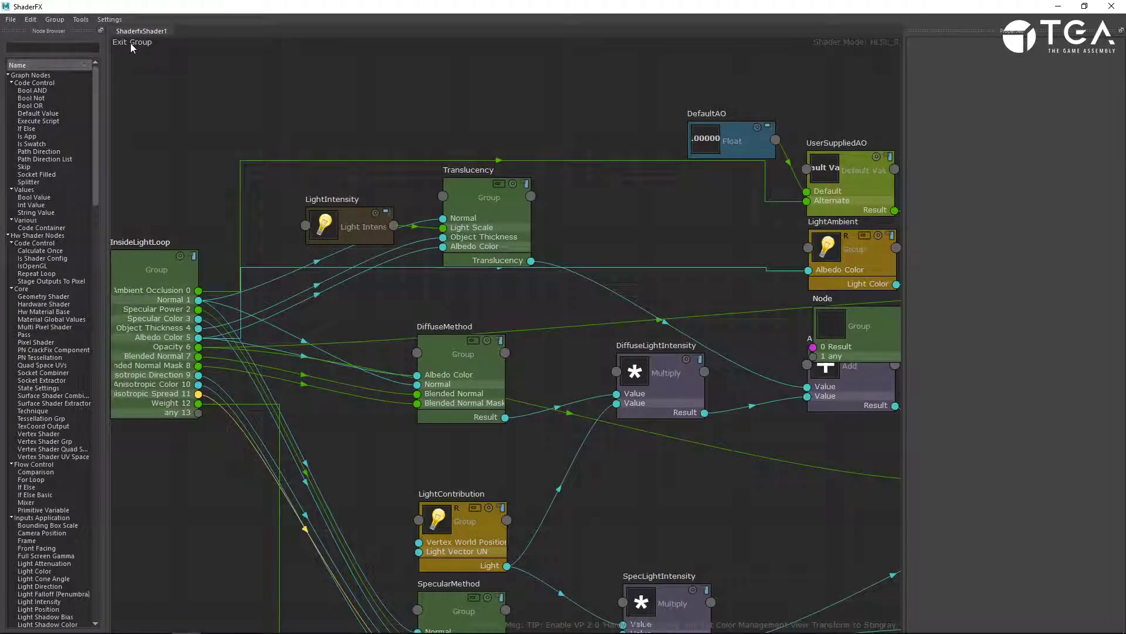
click(139, 43)
click(149, 44)
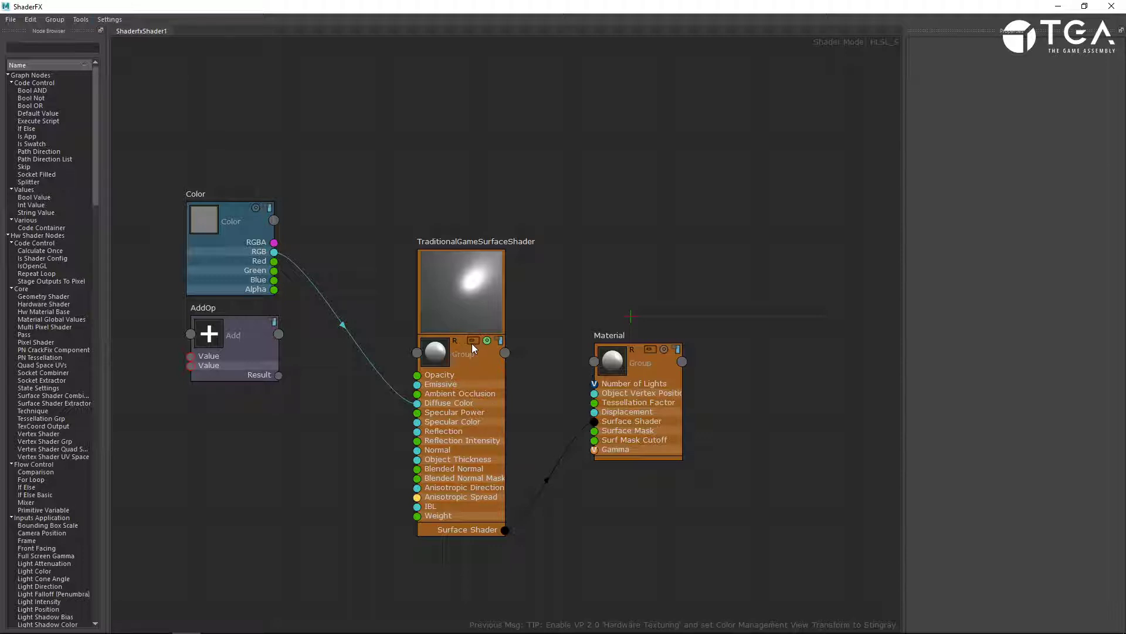
Move the Color and Add nodes together farther away from TraditionalGameSurfaceShader and frame them in the graph view
middle_drag(323, 516, 496, 463)
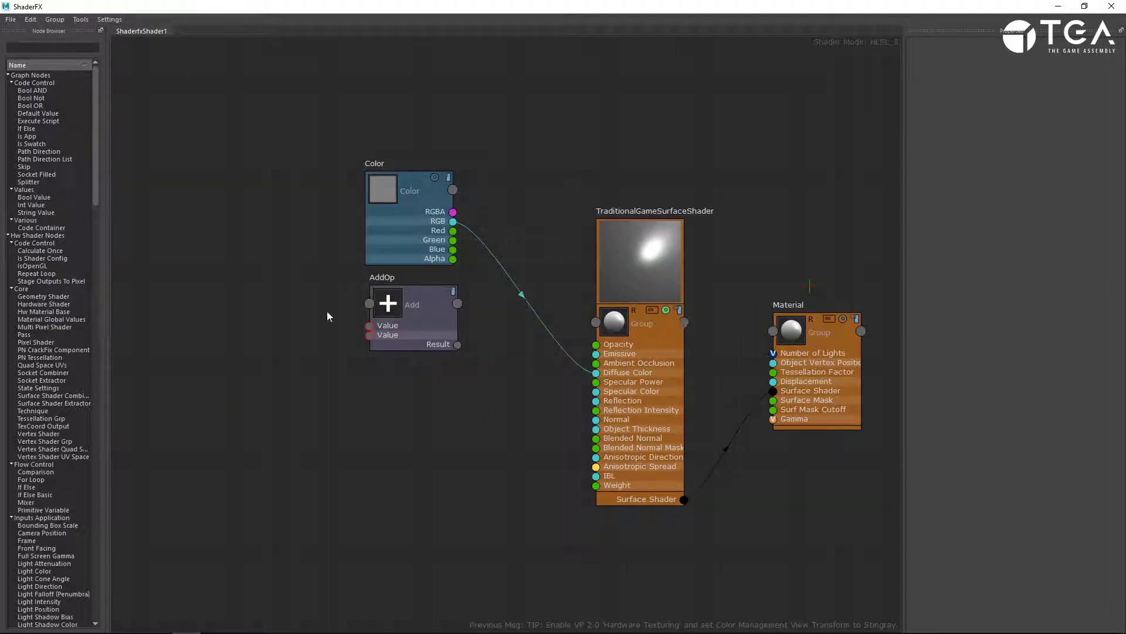
middle_drag(305, 392, 448, 186)
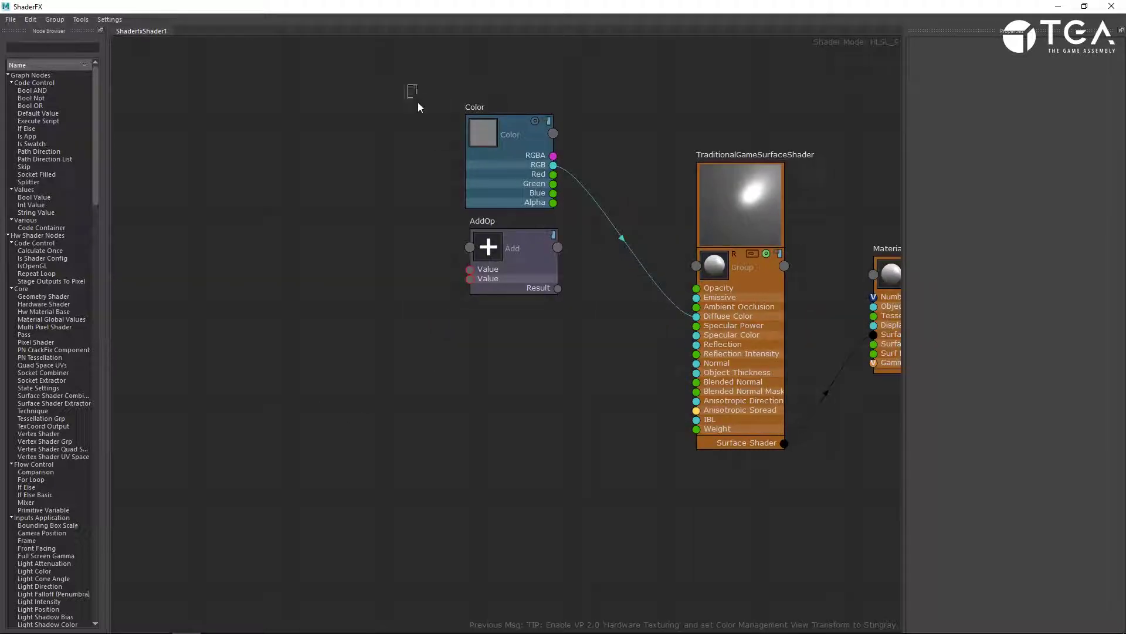
drag(418, 107, 269, 303)
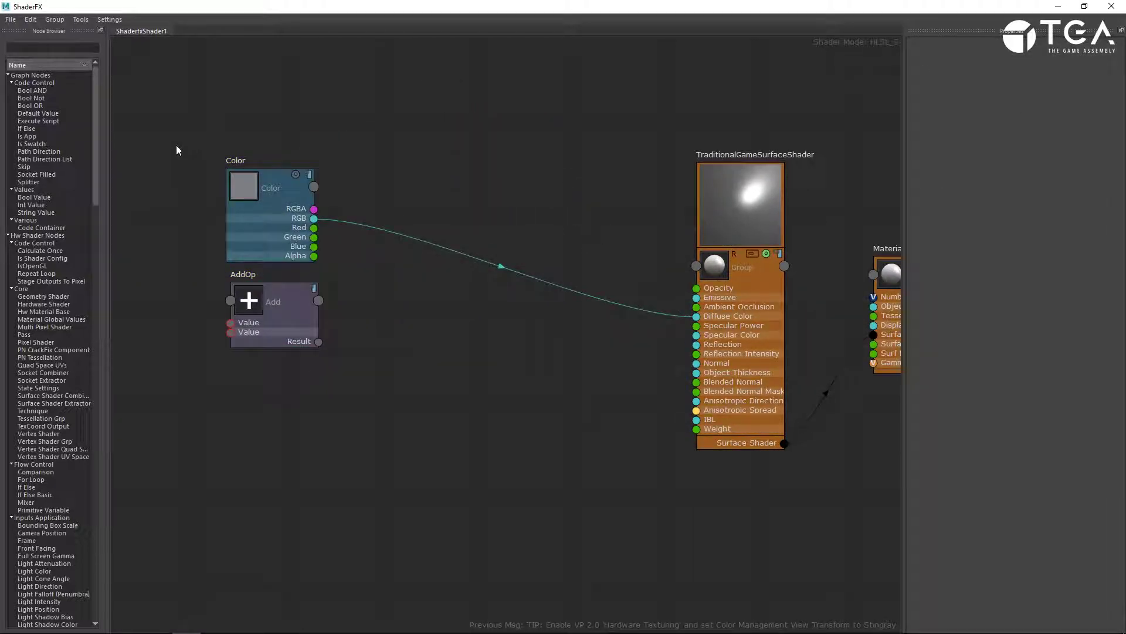
drag(152, 156, 295, 393)
key(f)
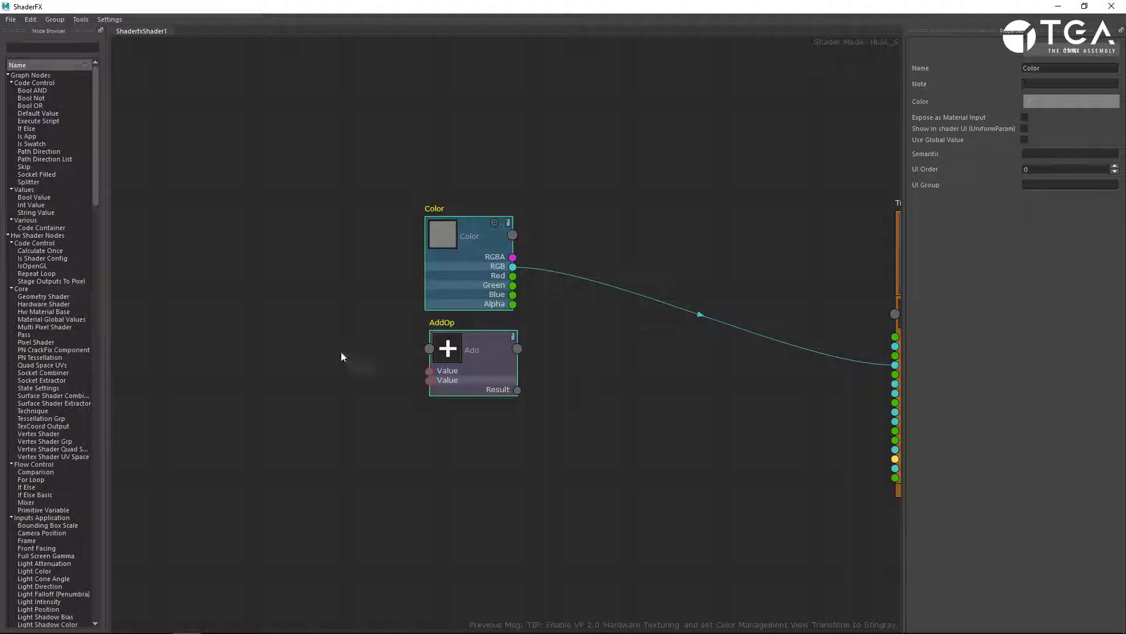
click(558, 413)
Place the Add node between Color and TraditionalGameSurfaceShader and connect Color's RGB output to Add's first Value input
middle_drag(598, 455, 437, 368)
scroll(437, 368, down, 2)
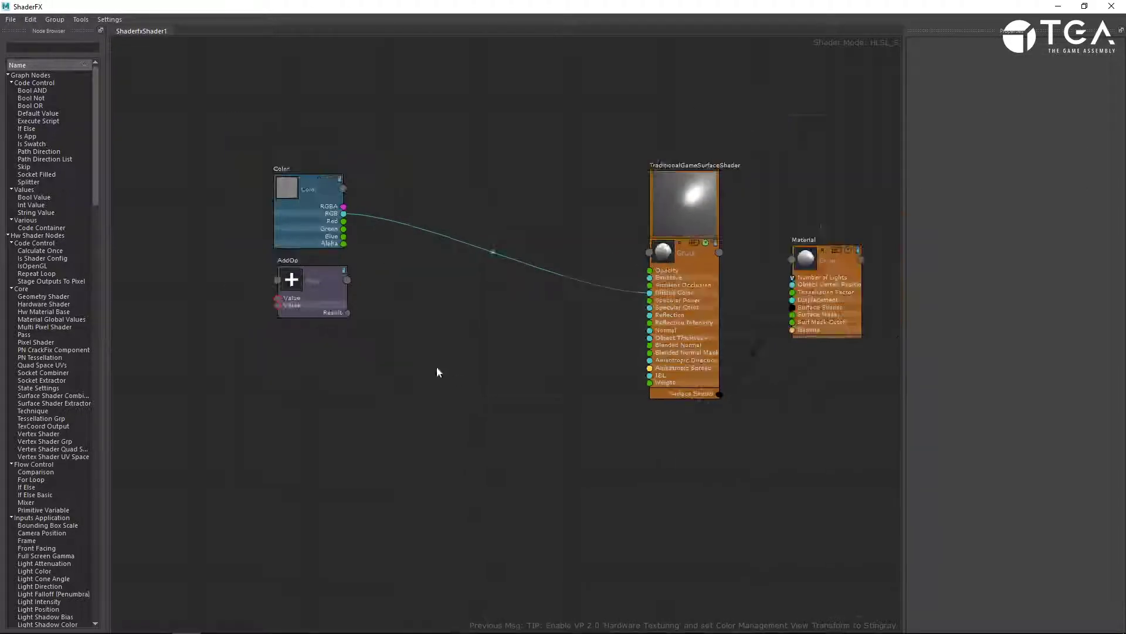
drag(310, 298, 470, 266)
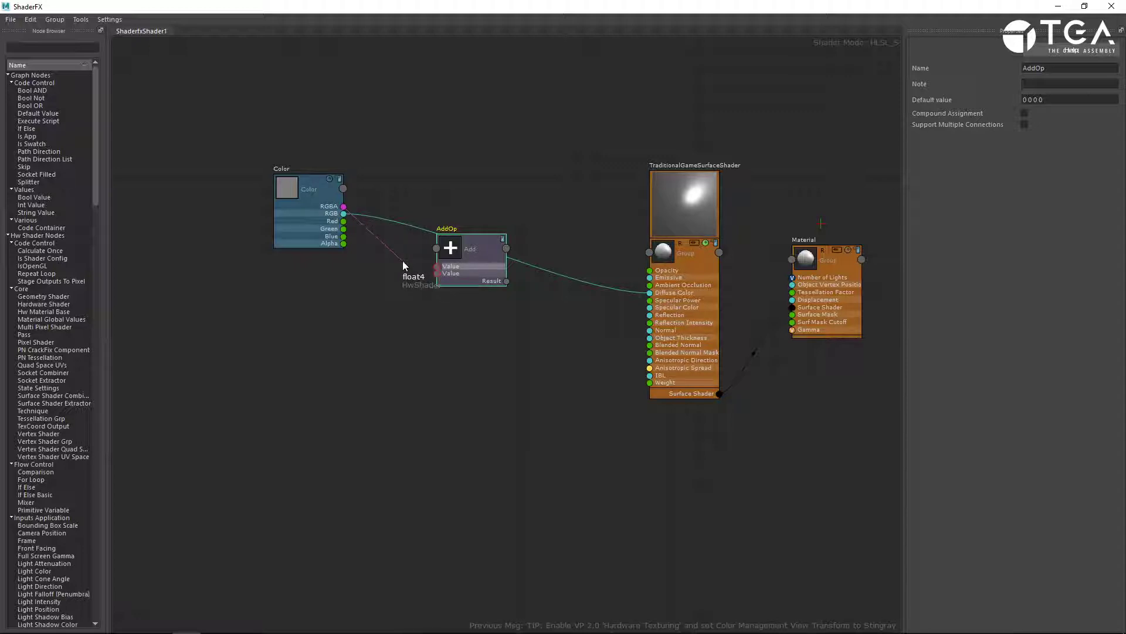
drag(348, 215, 438, 266)
click(530, 335)
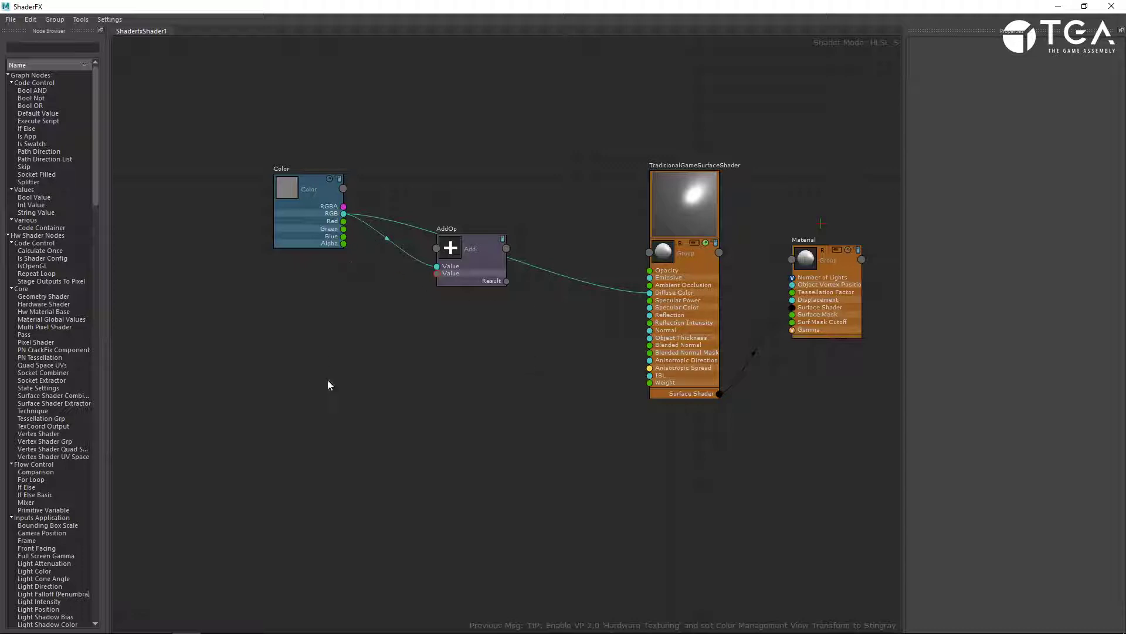
Search the node list for "float" and add a Float3 node below the Color node
click(68, 46)
text(float)
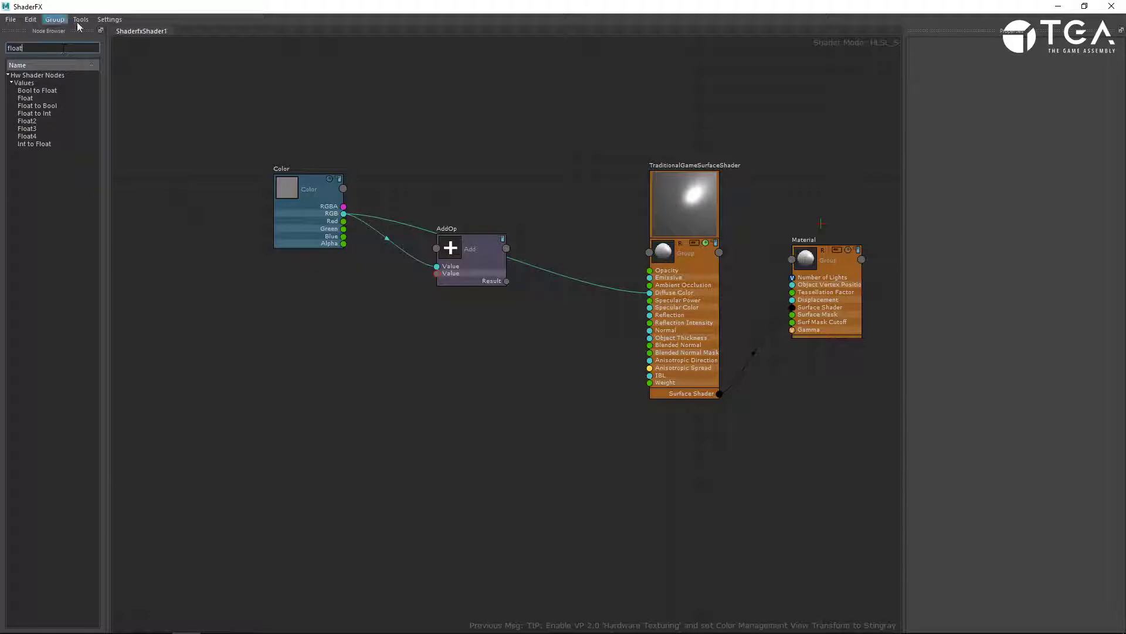
drag(47, 130, 305, 329)
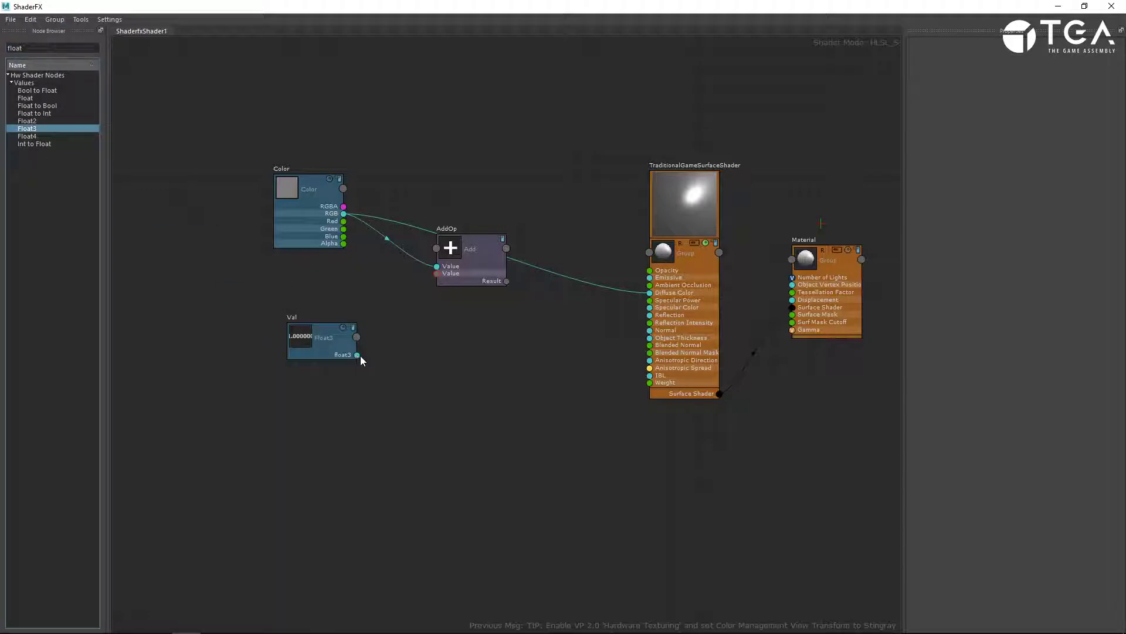
Connect the Float3 output to Add's second Value input and Add's Result to the surface shader's Diffuse Color
drag(359, 355, 438, 274)
drag(504, 283, 649, 292)
alt+middle_drag(526, 292, 605, 329)
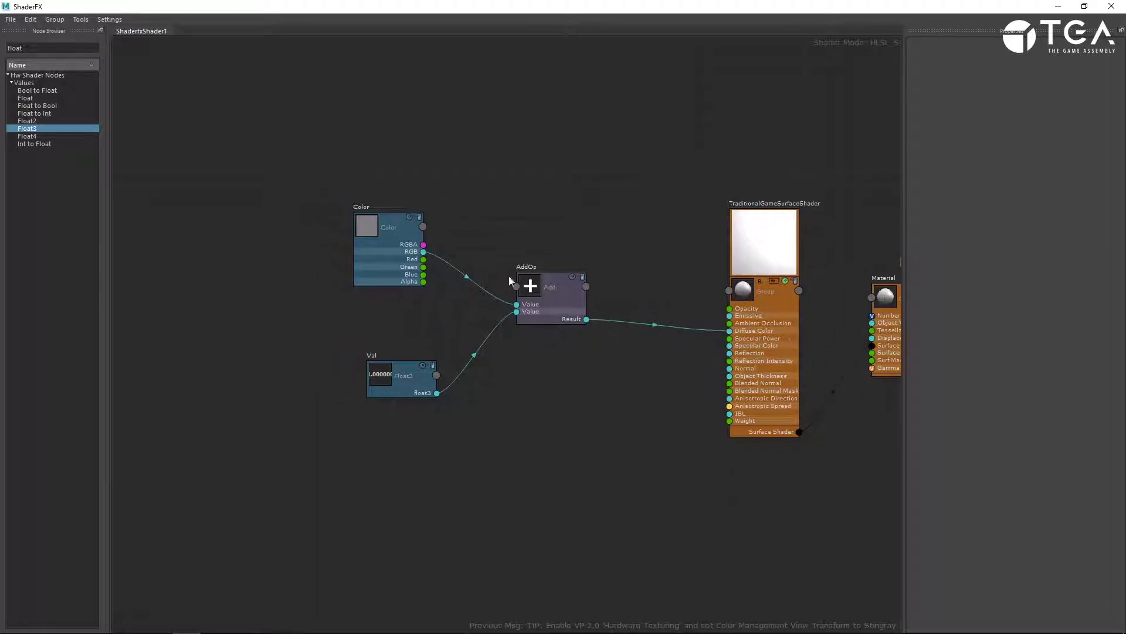
Tidy the layout by placing the Float3 node directly beneath Color and moving the Add node closer to both
drag(336, 130, 567, 435)
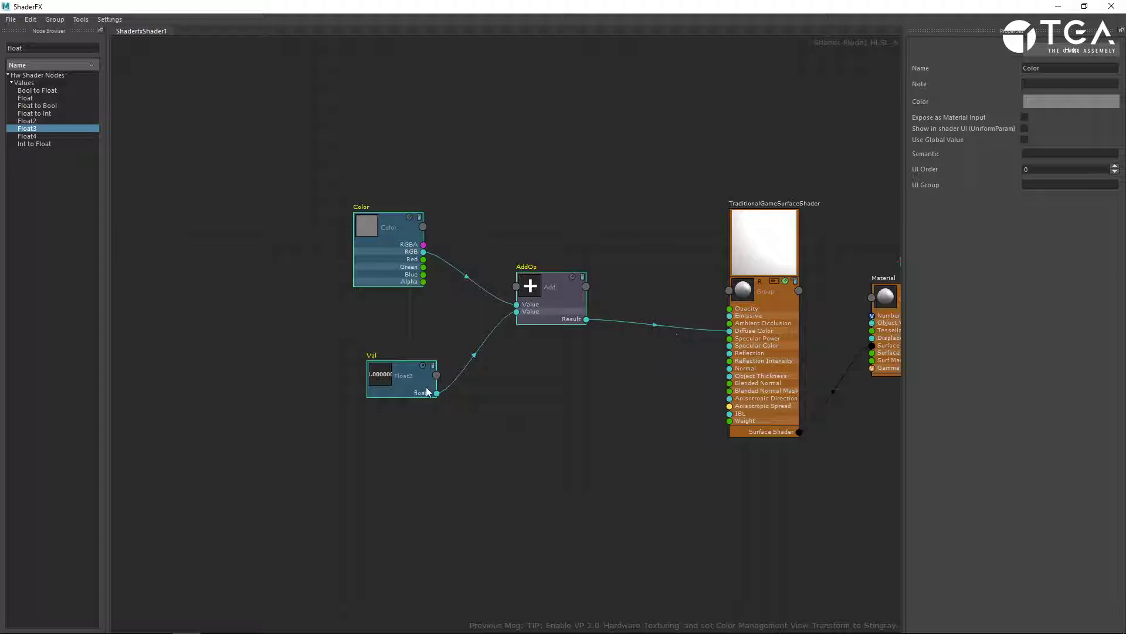
drag(426, 388, 399, 345)
click(424, 427)
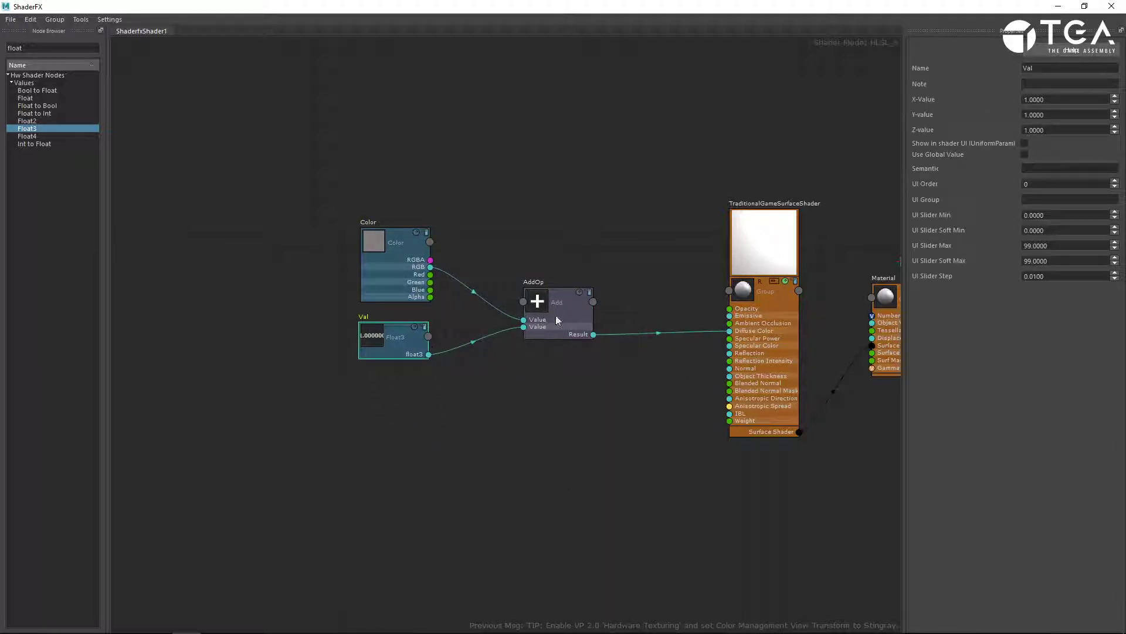
drag(556, 318, 515, 296)
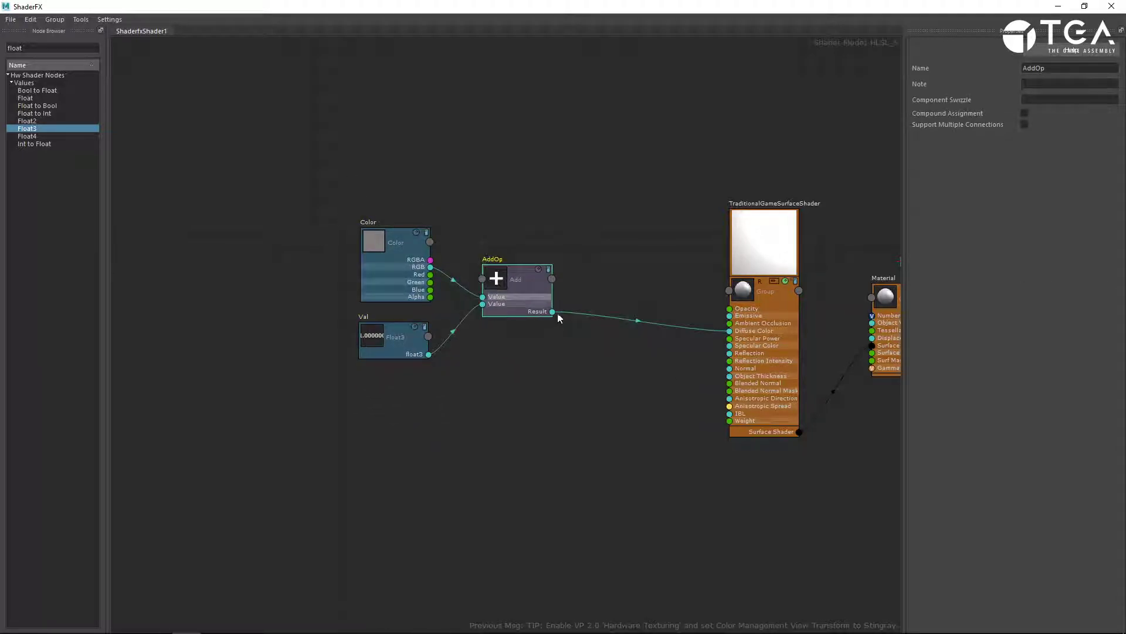
Delete the connection between Add's Result and Diffuse Color, and reconnect the same two sockets
click(623, 322)
key(Delete)
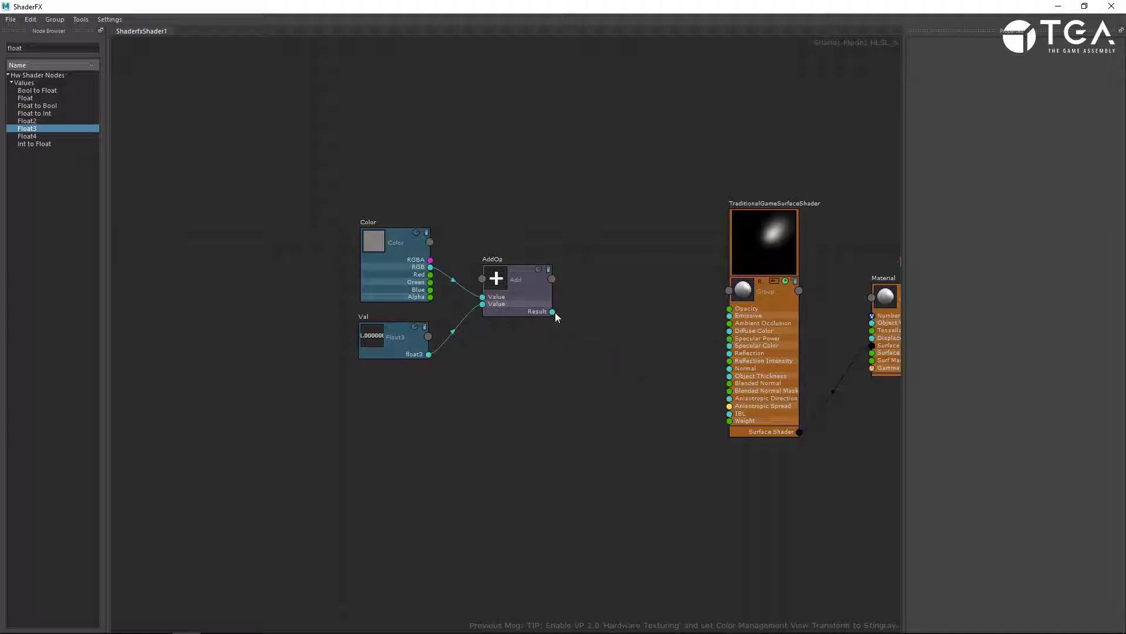
drag(553, 312, 729, 330)
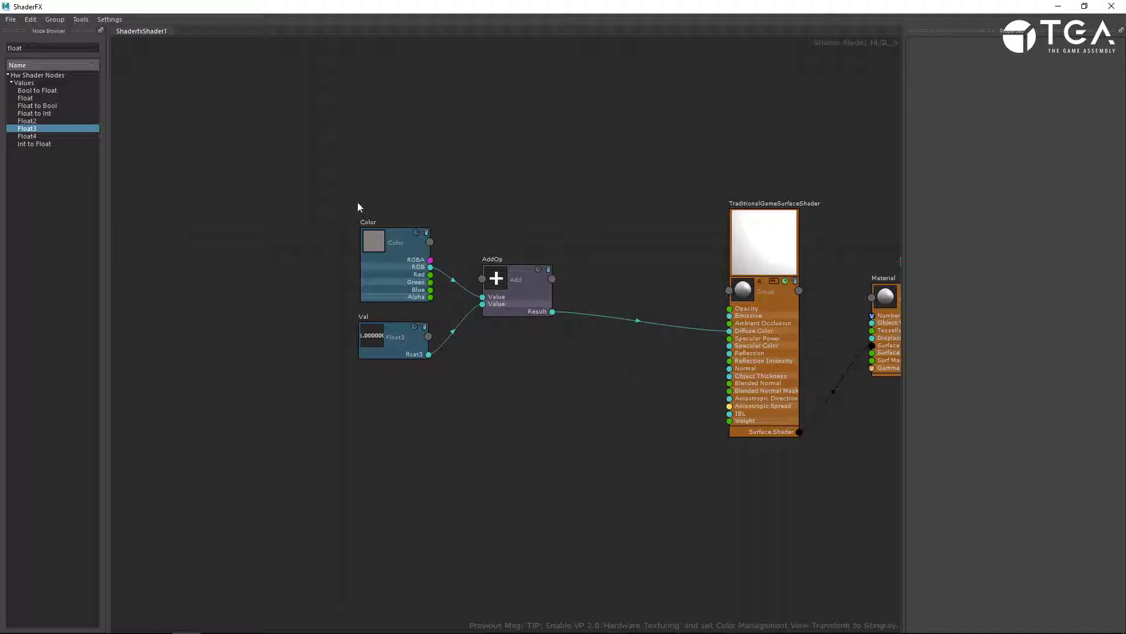
Group the Color, Float3 and Add nodes into one group node and open it to view its contents
drag(340, 174, 534, 380)
click(47, 22)
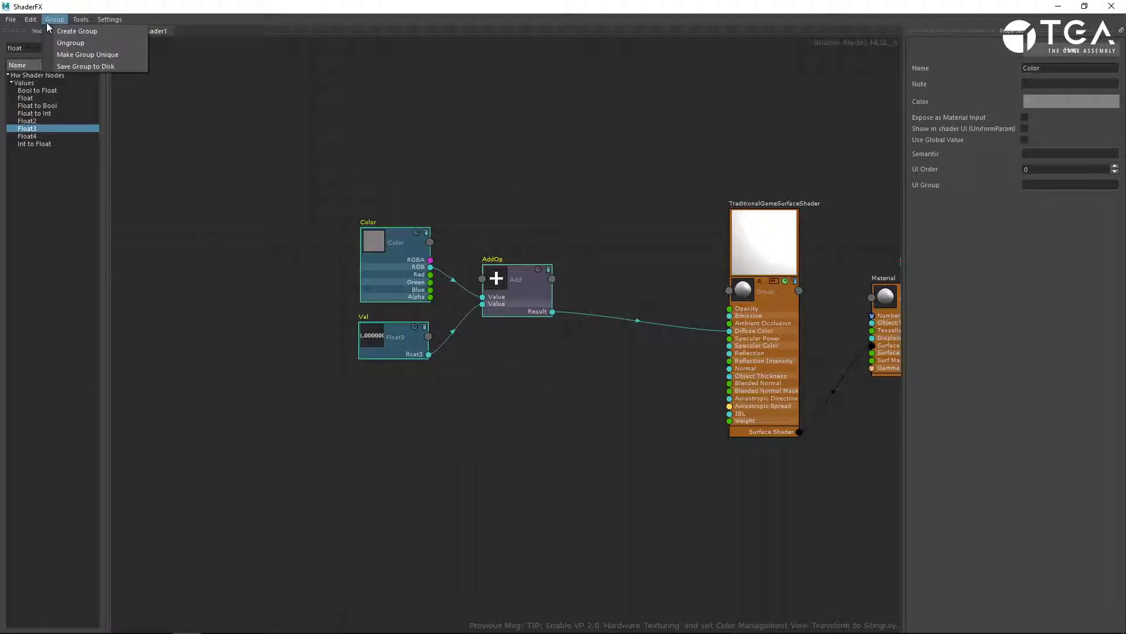
click(101, 33)
scroll(569, 355, up, 2)
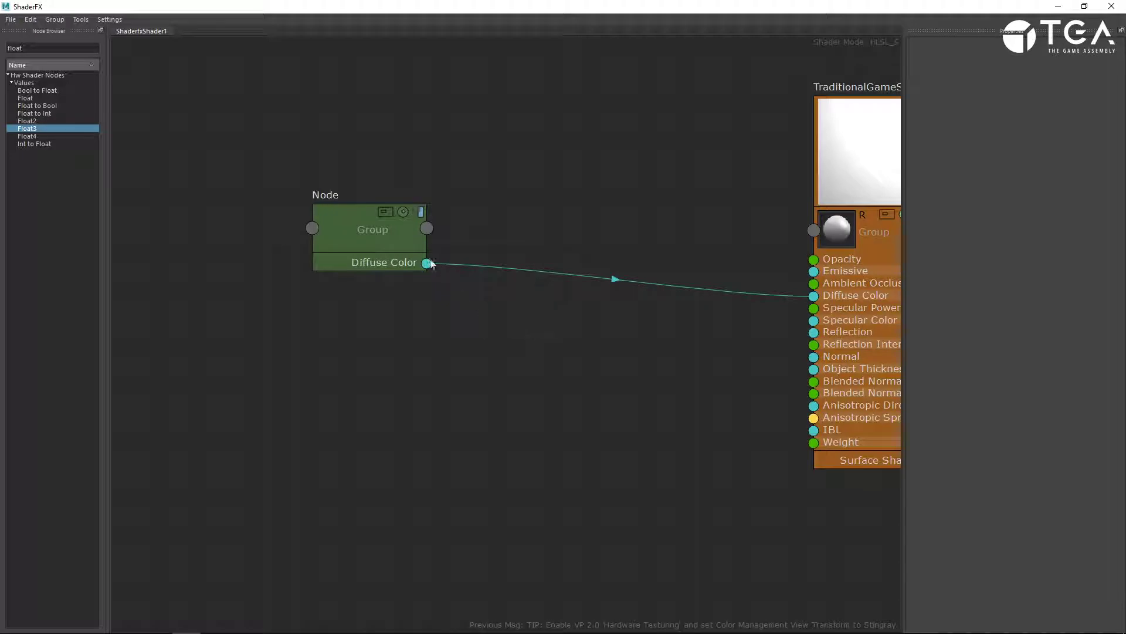
click(389, 212)
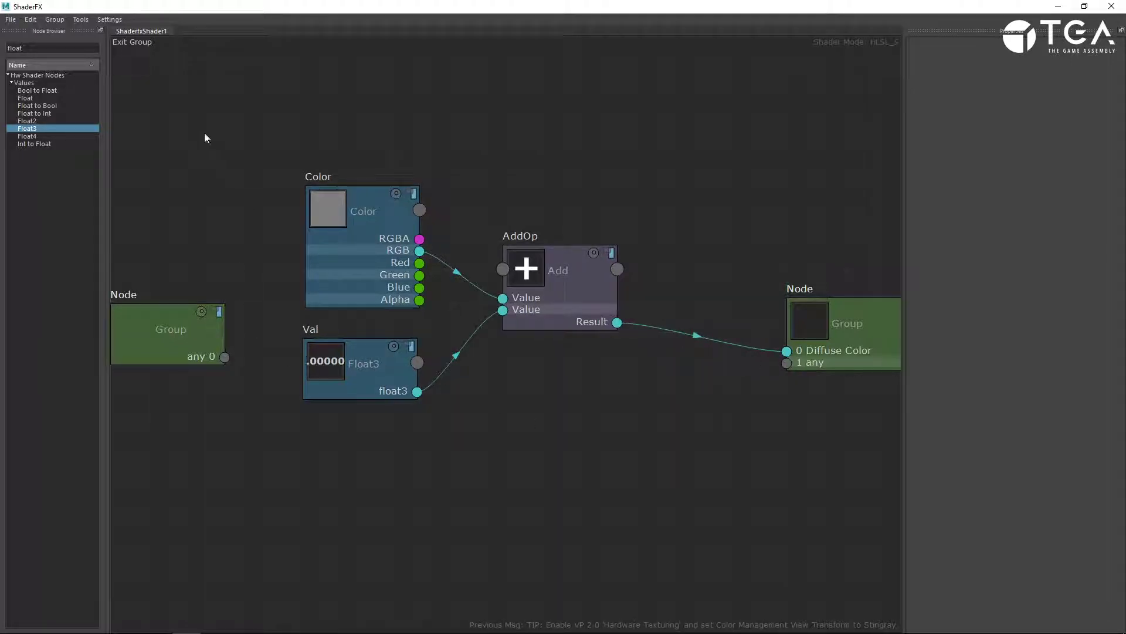
Leave the group and ungroup it back into the separate Color, Float3 and Add nodes
click(134, 44)
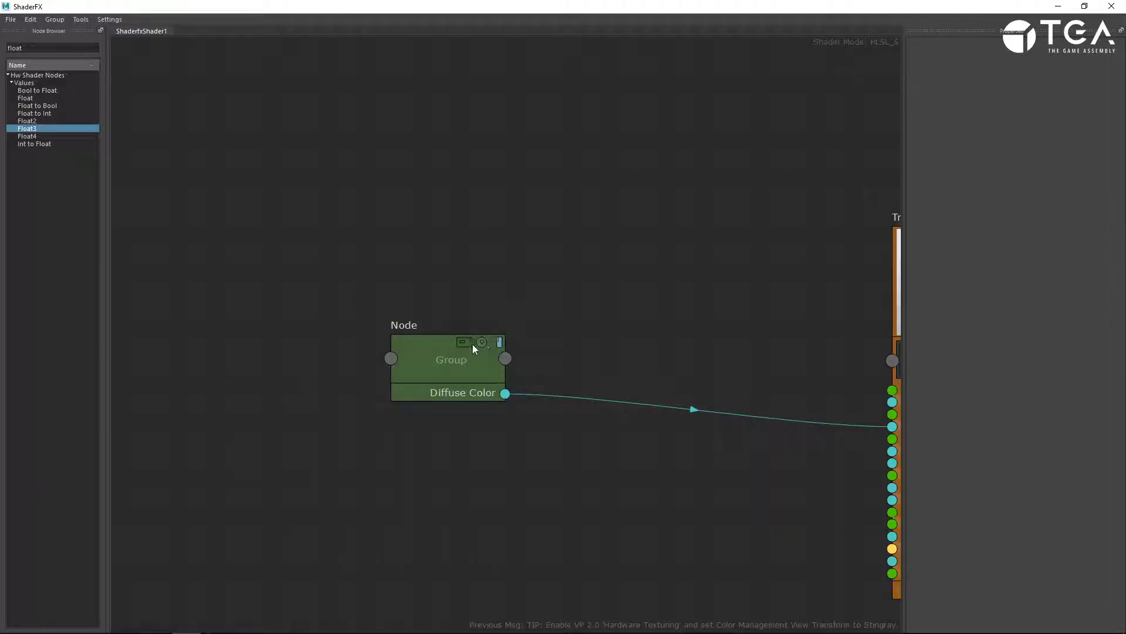
drag(429, 346, 420, 333)
click(54, 20)
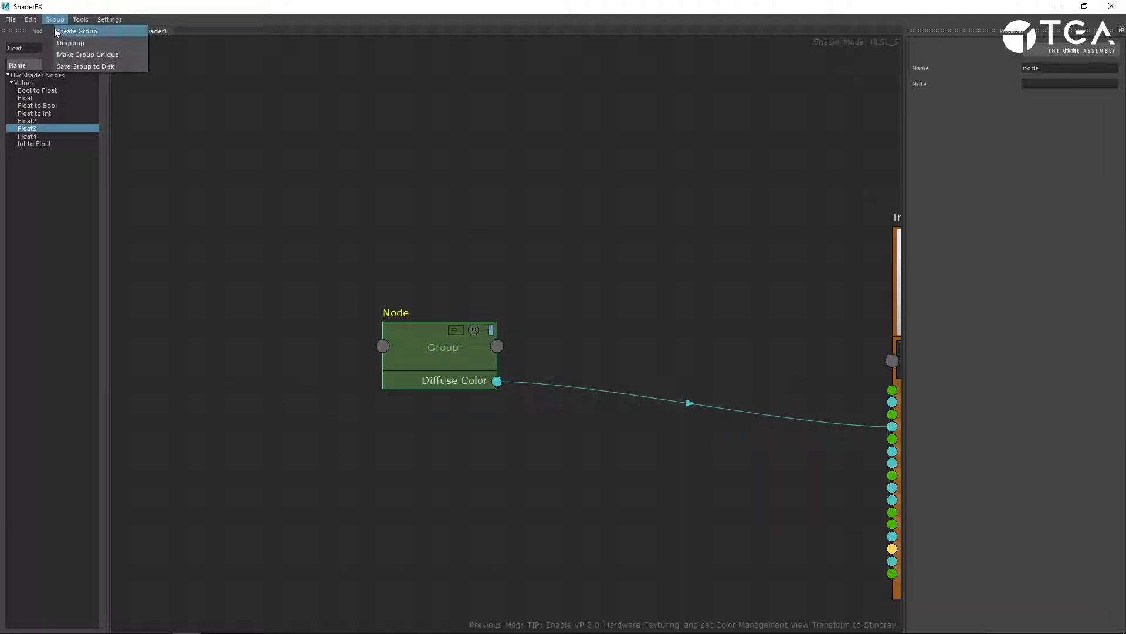
click(71, 40)
key(f)
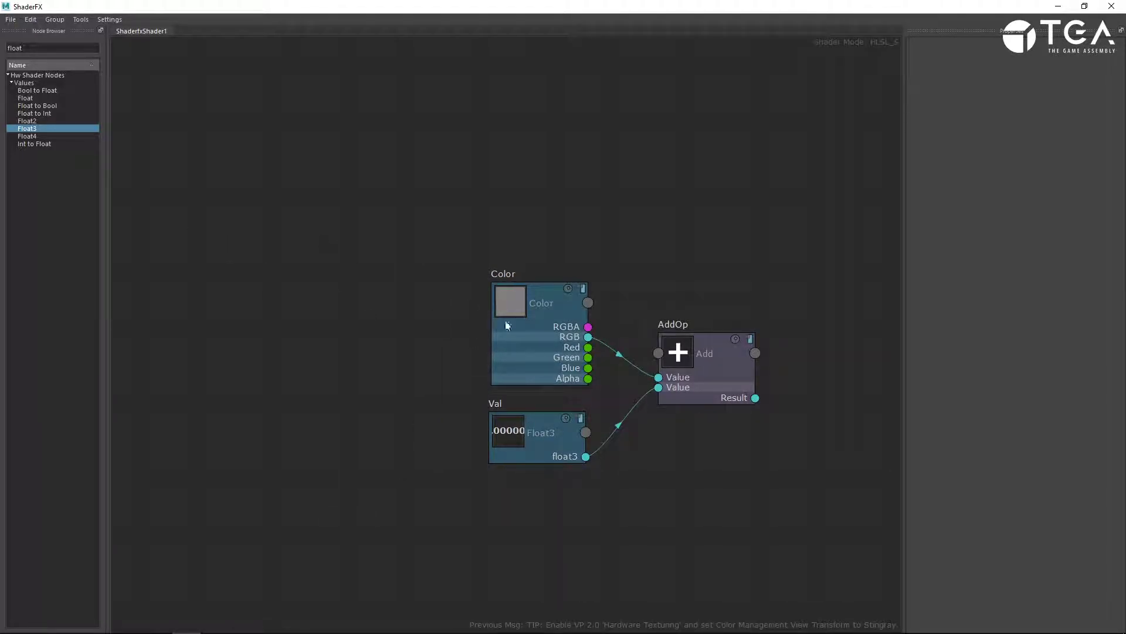
alt+middle_drag(561, 472, 421, 441)
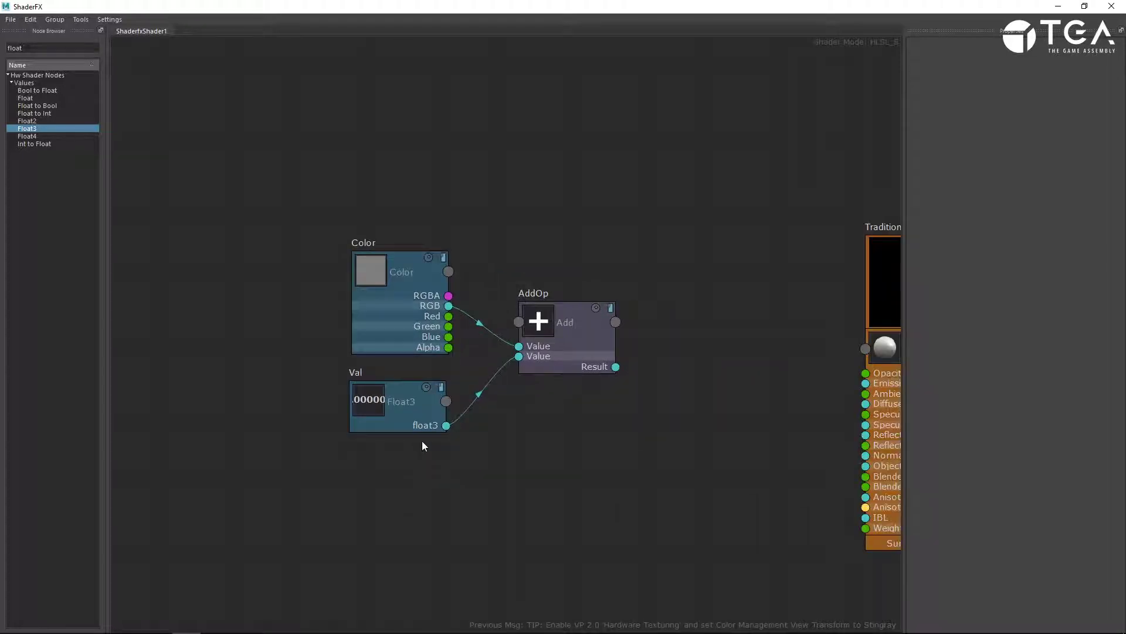
drag(662, 421, 328, 217)
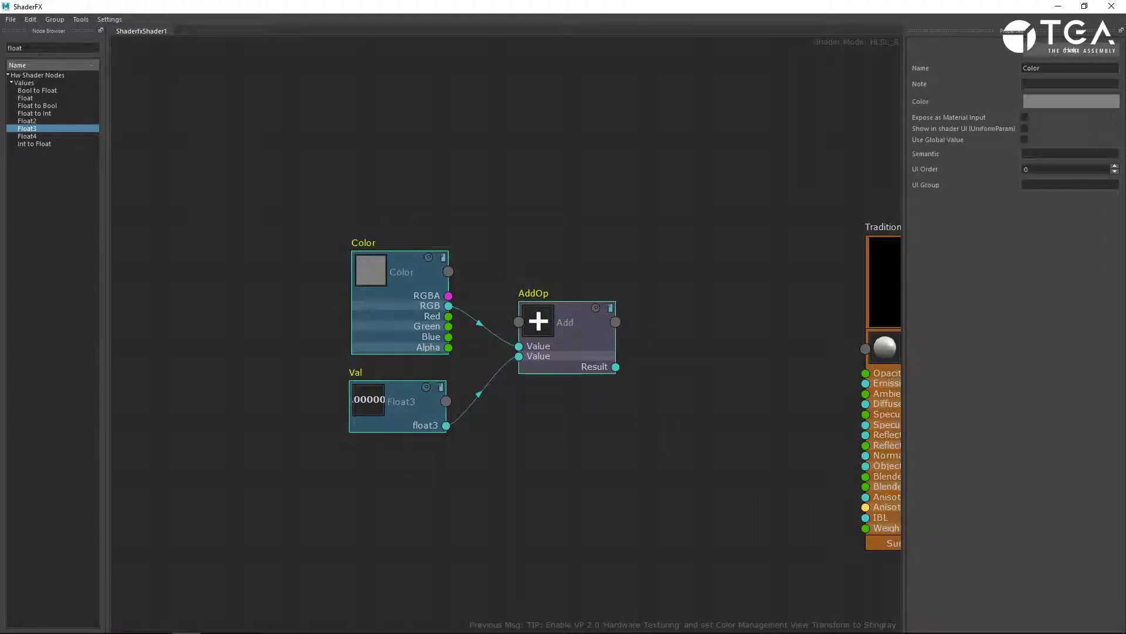
Add a Multiply node beside Add and connect Add's Result to Multiply's first Value input
drag(53, 45, 2, 43)
text(mult)
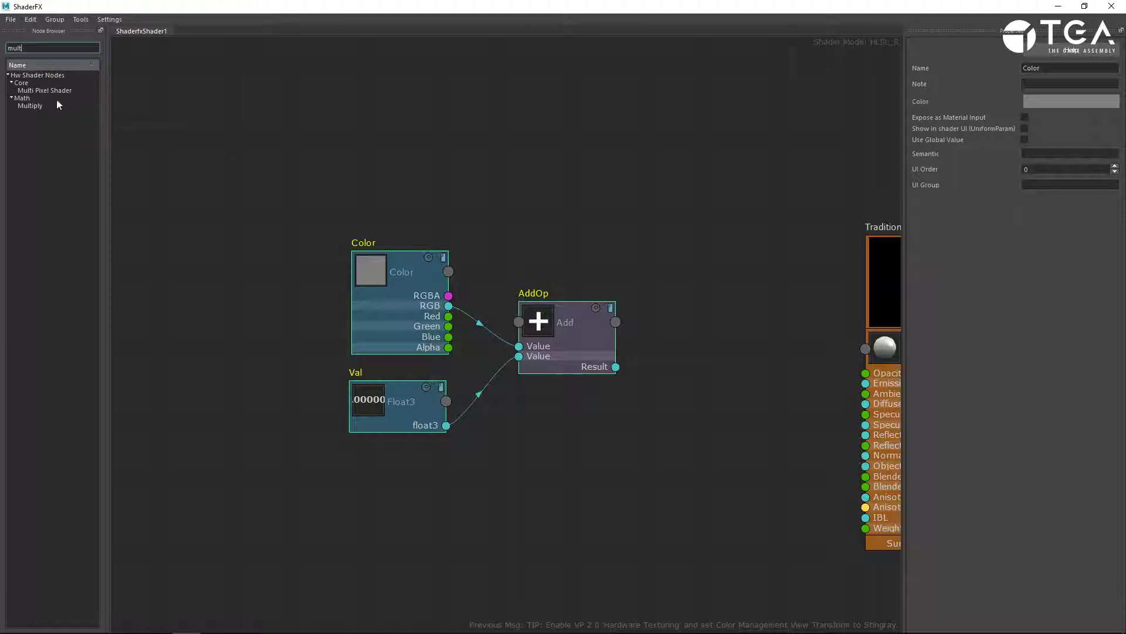
drag(56, 106, 668, 380)
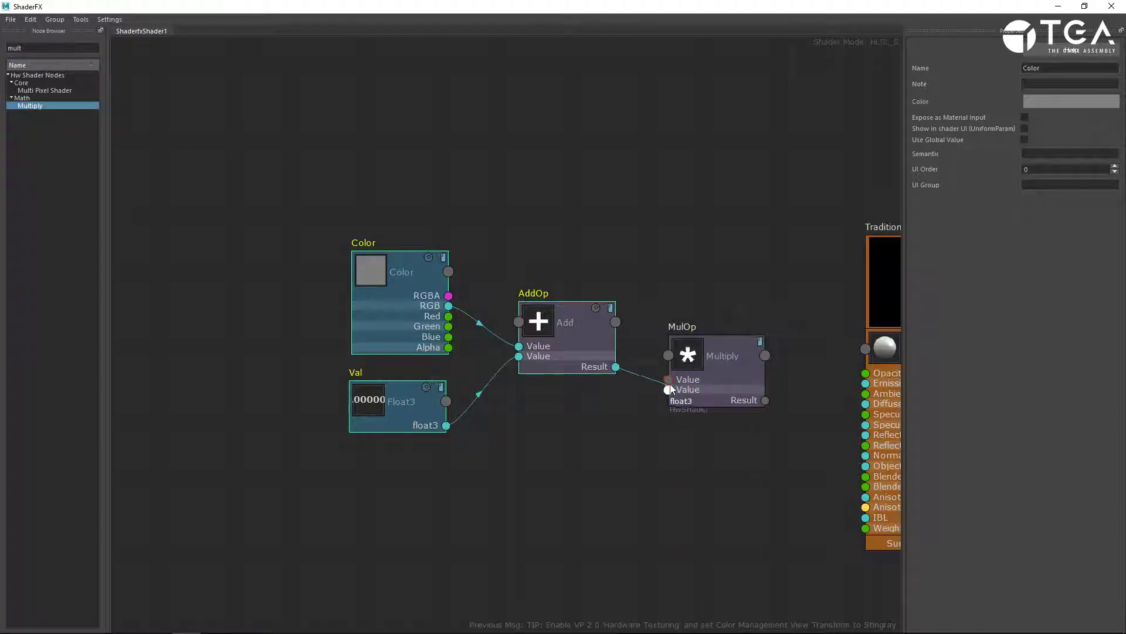
click(657, 428)
Duplicate the Float3 node, place the copy below Add and connect its float3 output to Multiply's second Value input
drag(427, 431, 425, 431)
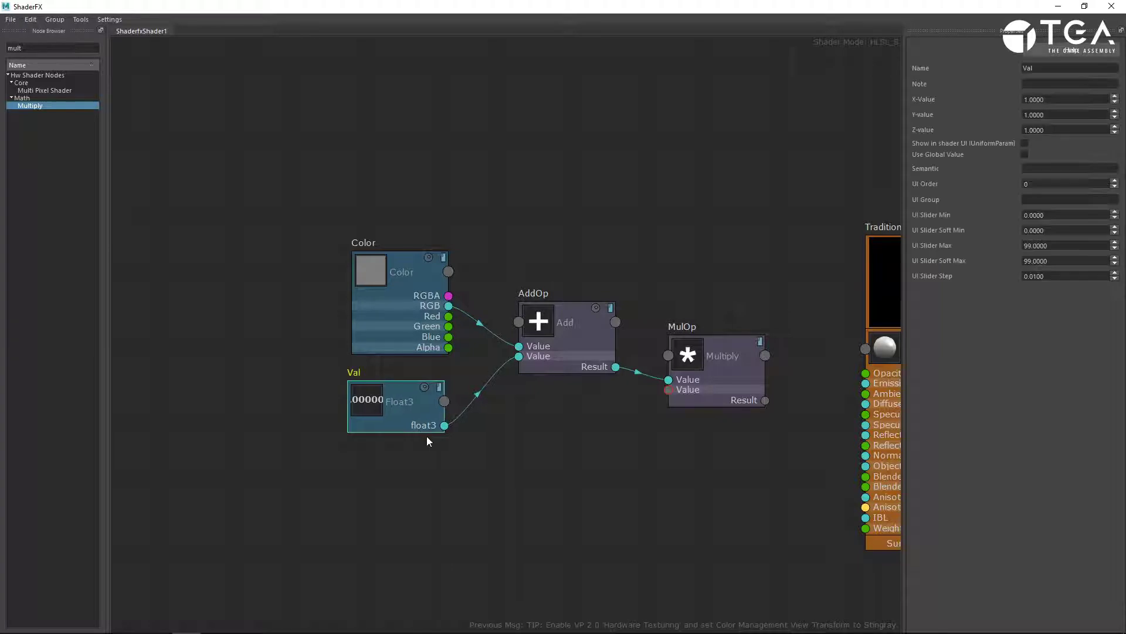
key(ctrl+v)
drag(296, 132, 669, 389)
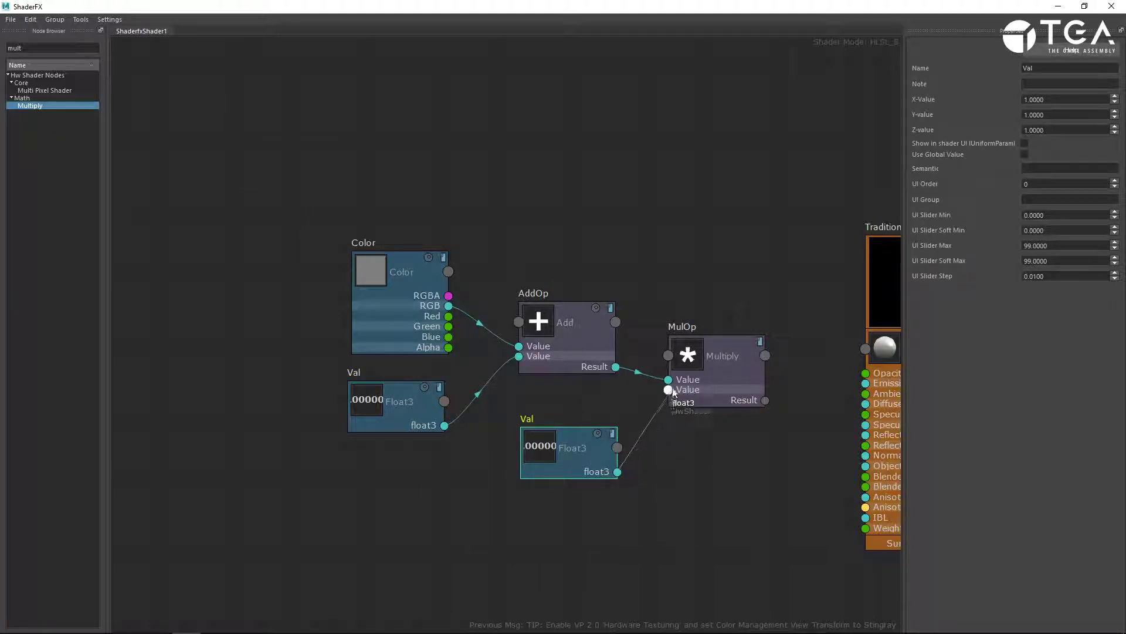
Connect Multiply's Result to the surface shader's Diffuse Color and move the copied Float3 closer beneath Add
middle_drag(762, 465, 579, 408)
drag(584, 343, 682, 346)
drag(416, 400, 402, 362)
Group the Add, Multiply and copied Float3 nodes, view the group's contents and return to the main graph
drag(346, 192, 544, 430)
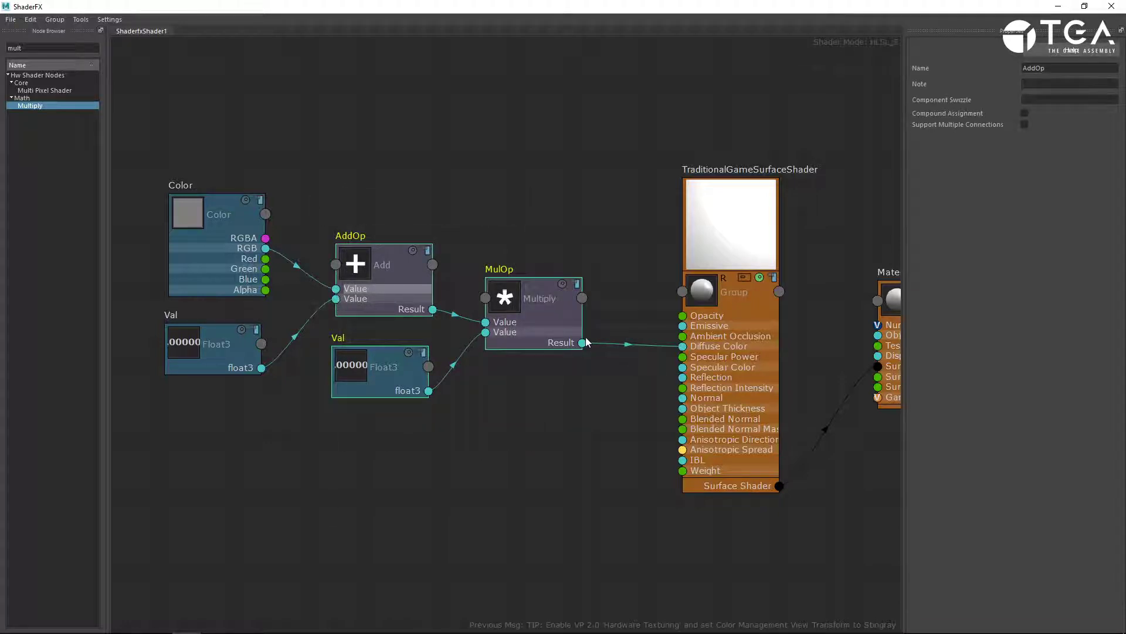
click(54, 19)
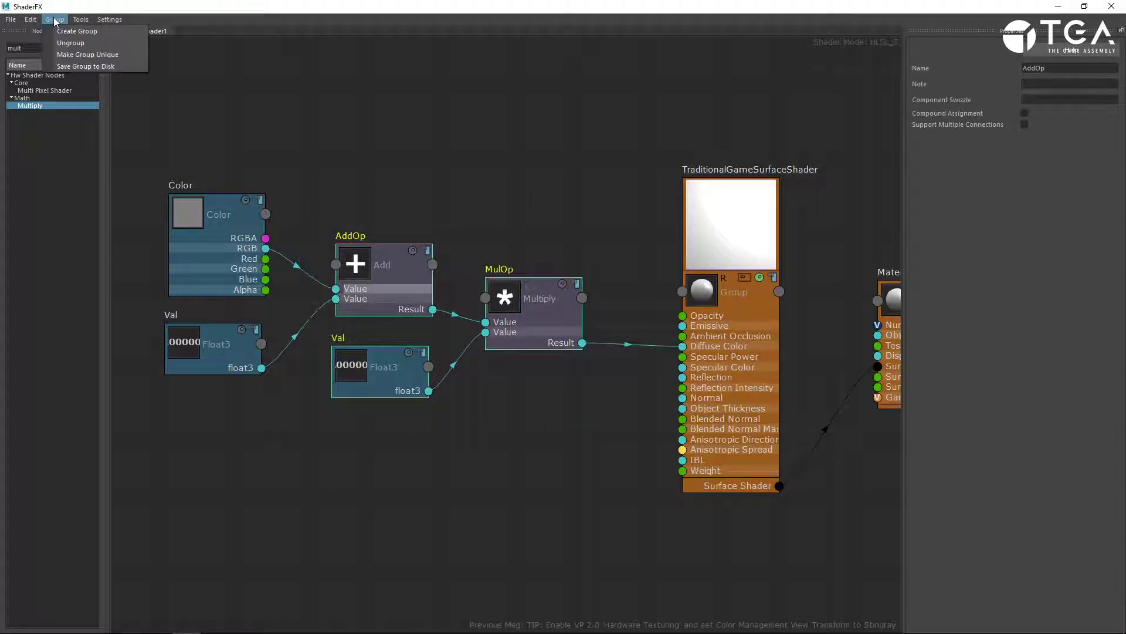
click(80, 33)
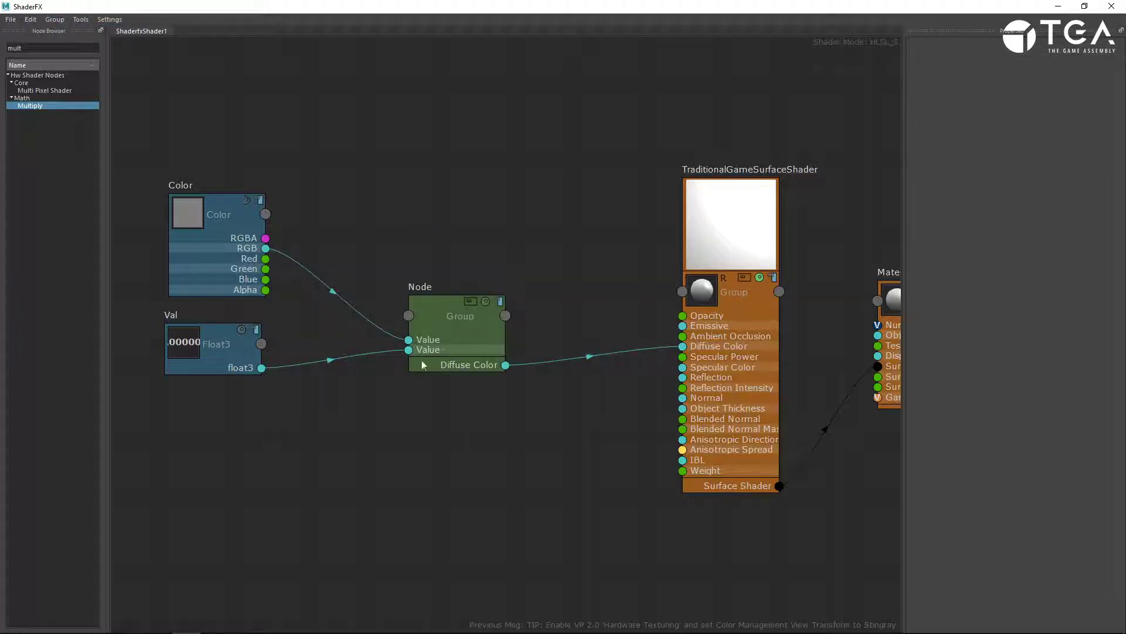
double_click(467, 301)
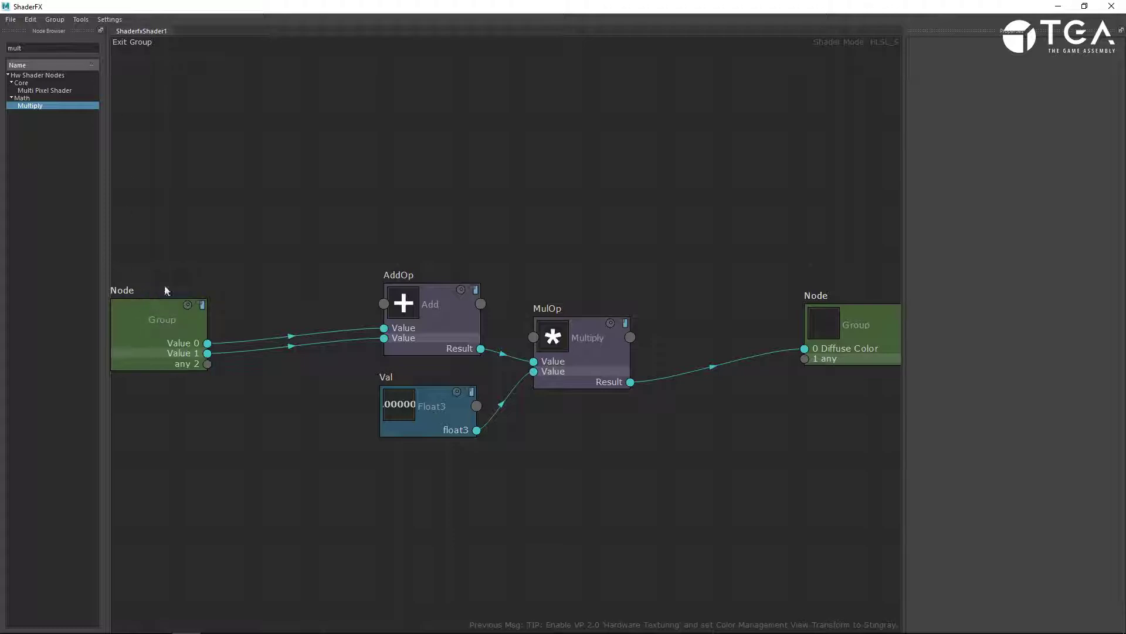
click(130, 42)
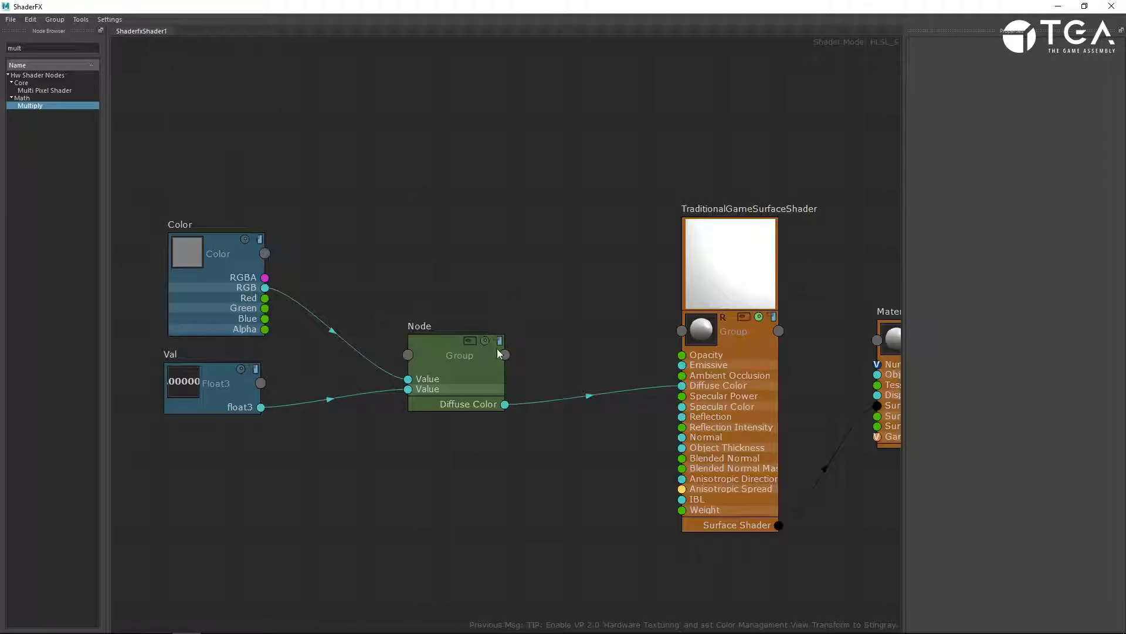
Rename the new group node MyCalculation
click(464, 348)
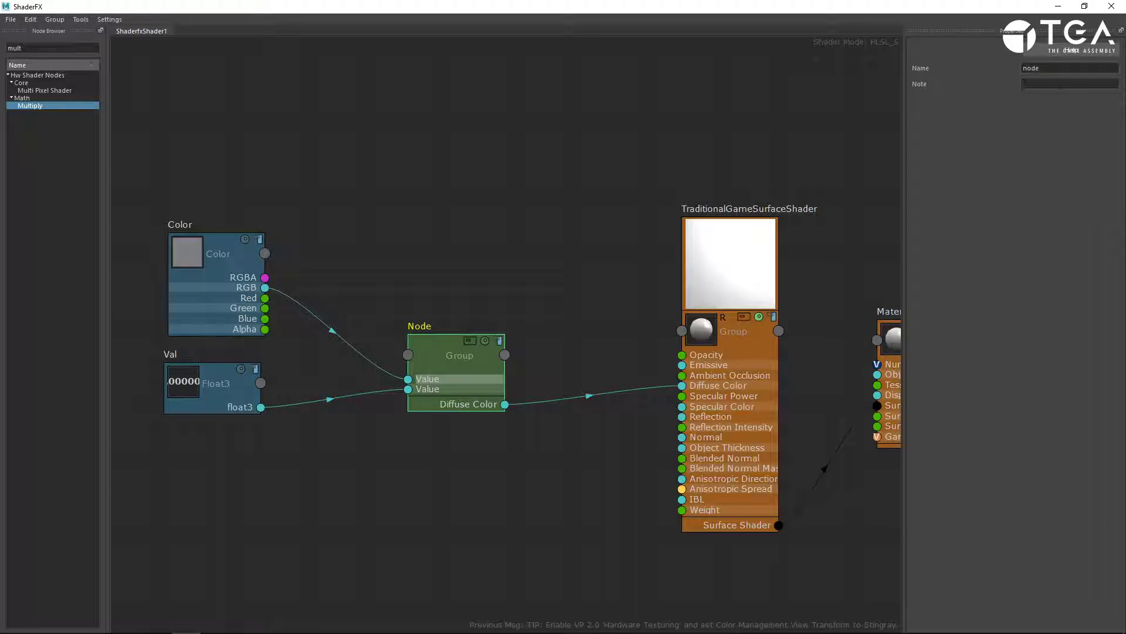
drag(1047, 68, 958, 63)
text(MyCustomC)
key(BackSpace)
key(BackSpace)
key(BackSpace)
key(BackSpace)
key(BackSpace)
key(BackSpace)
text(alc)
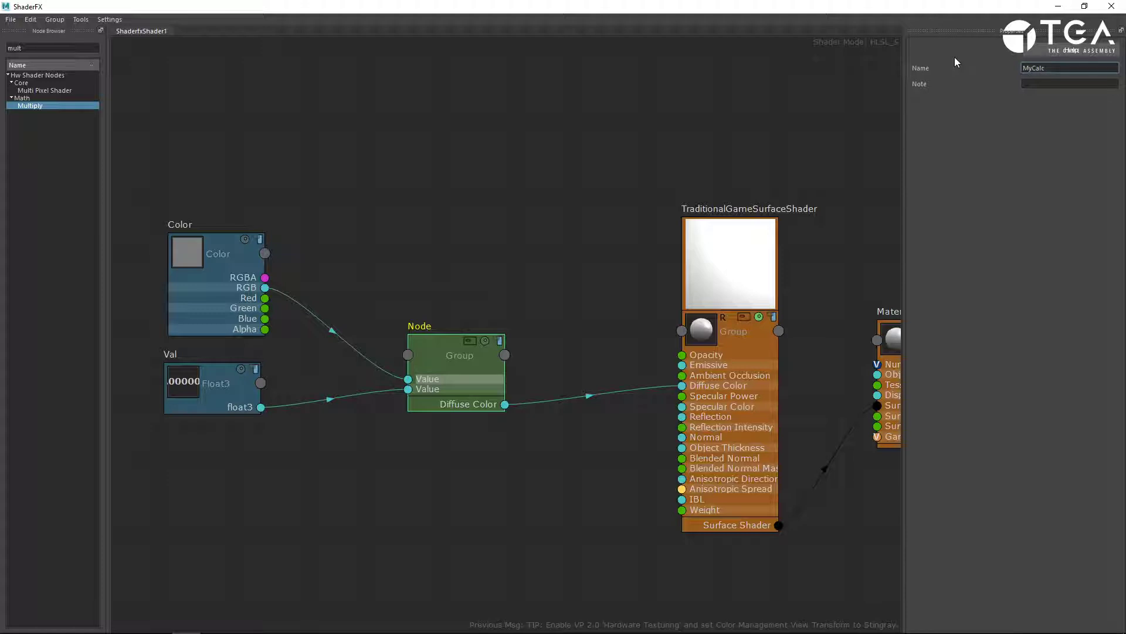
text(ulation)
key(Return)
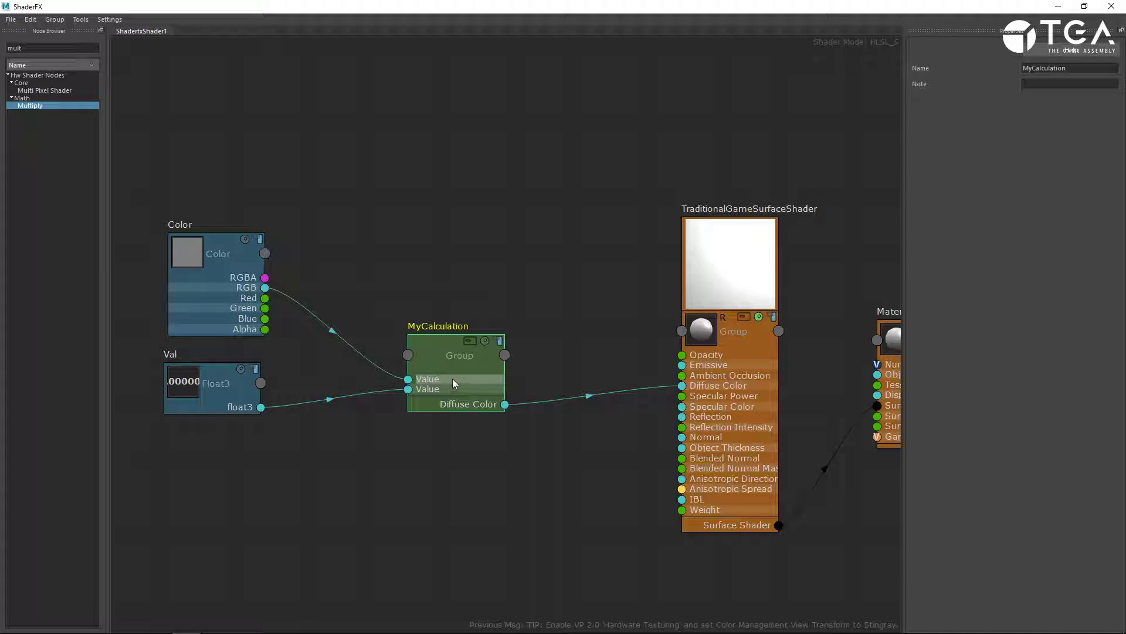
Open the MyCalculation group and label its first input socket Color 1
click(469, 340)
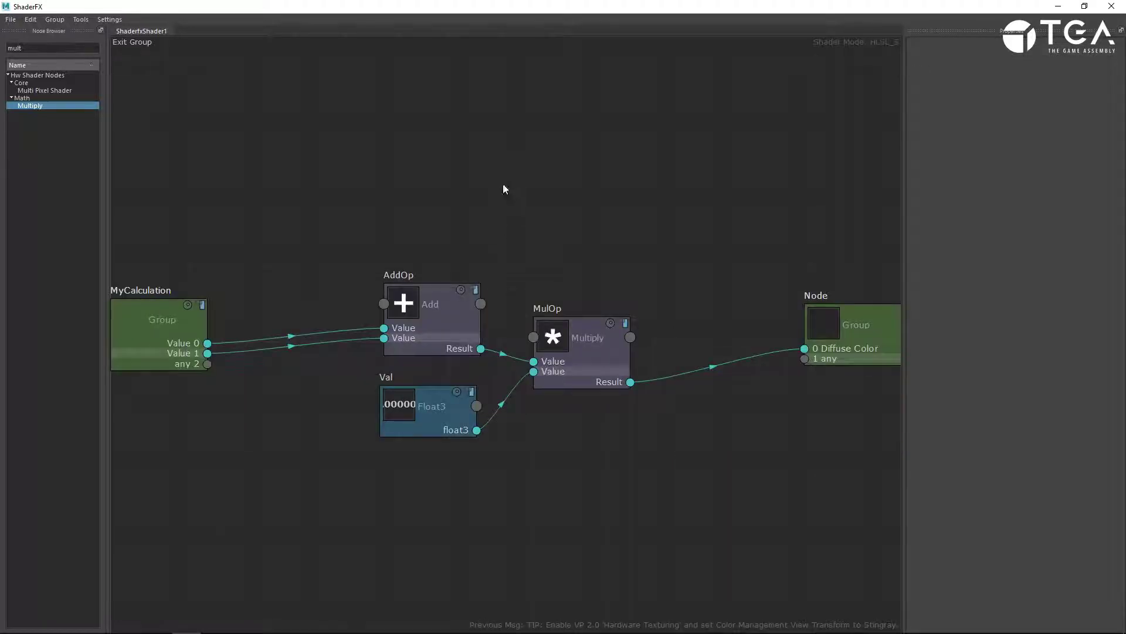
click(185, 336)
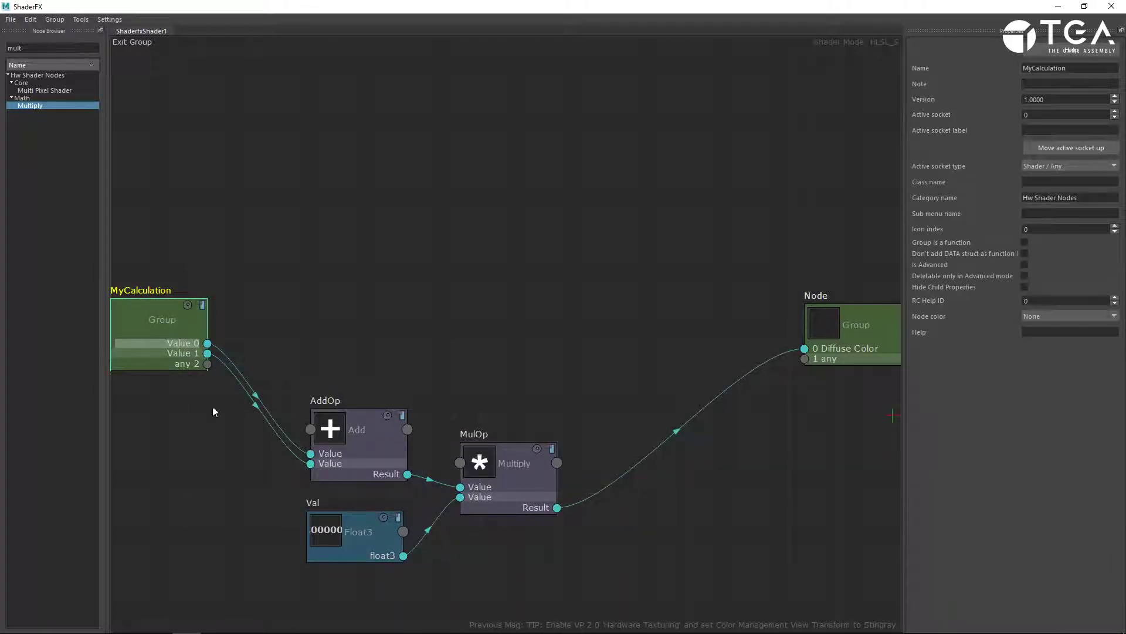
click(181, 352)
click(184, 364)
click(186, 352)
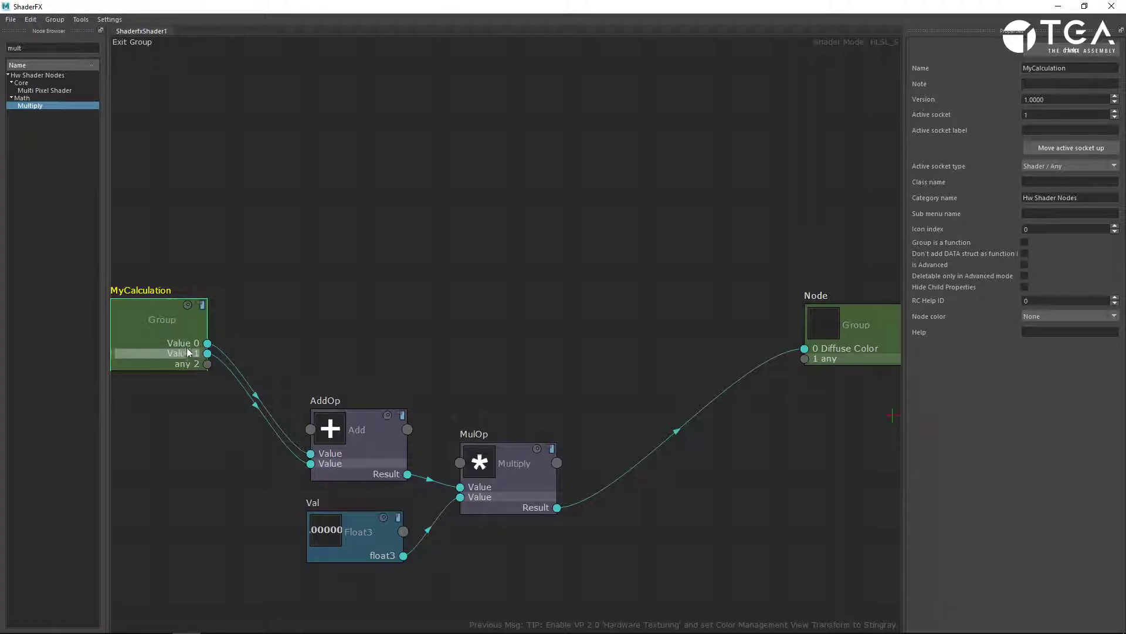
click(186, 343)
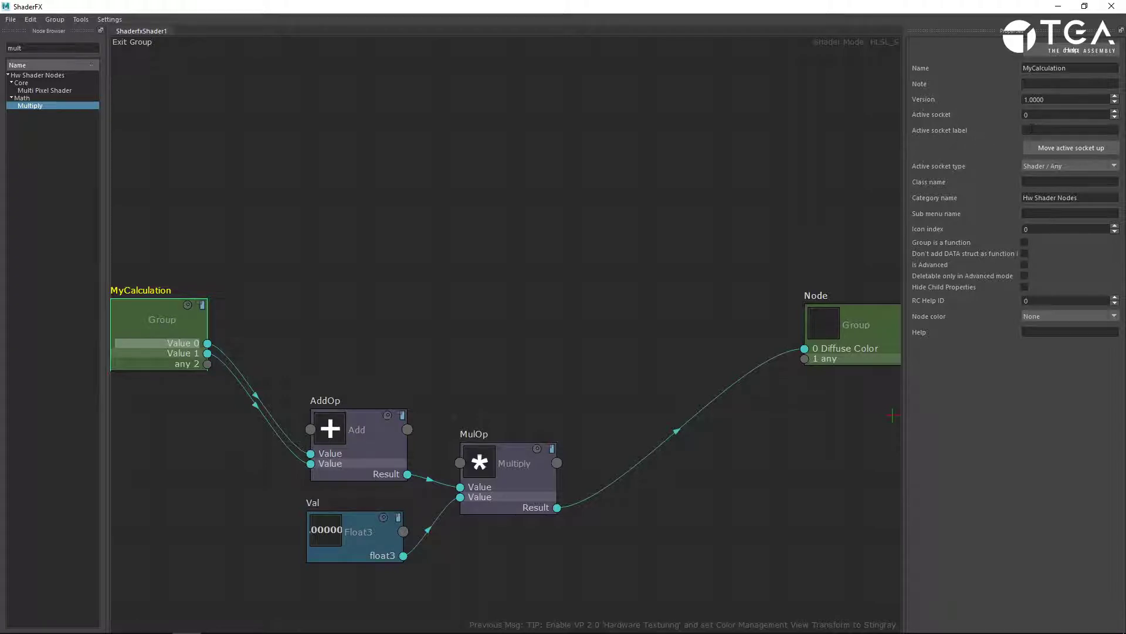
click(1032, 128)
text(Color 1)
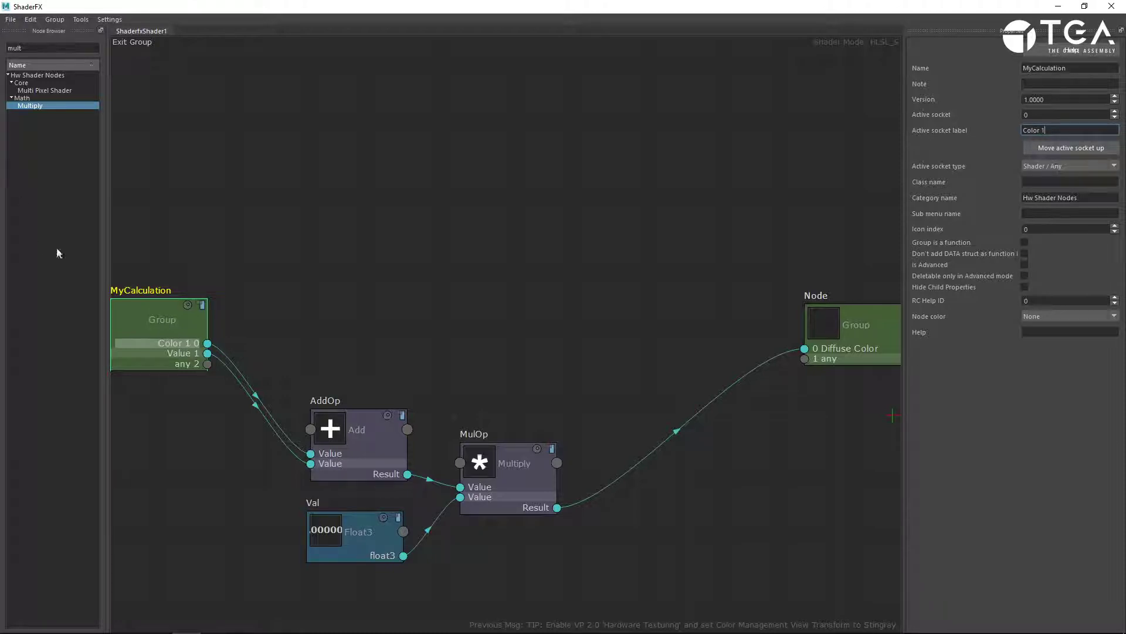
Label the group's second input socket Color 2
click(188, 353)
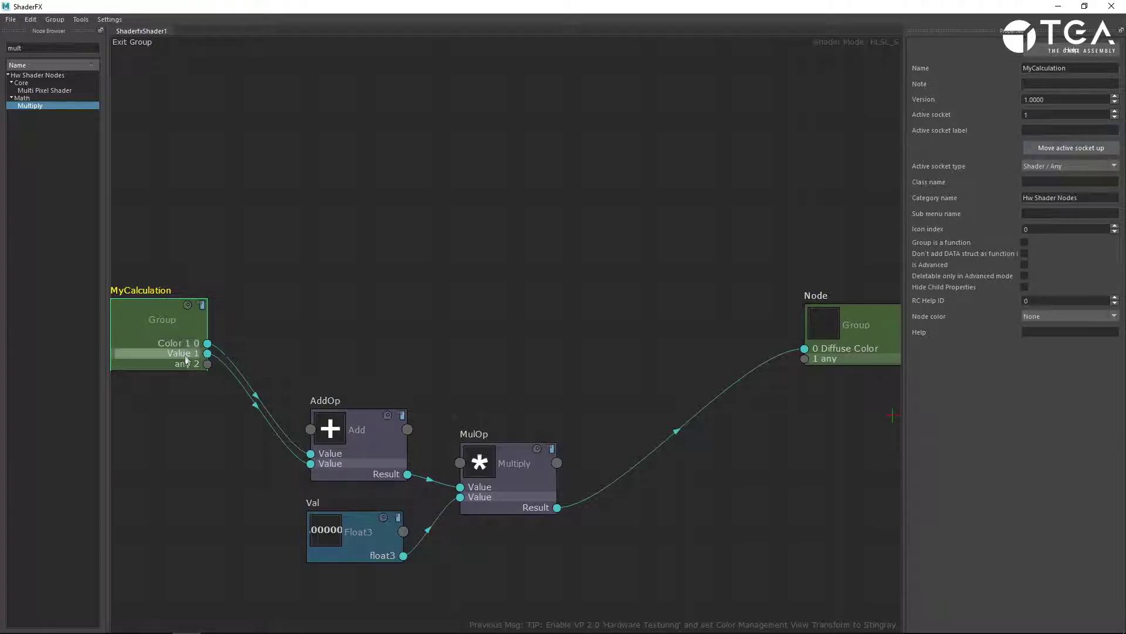
click(1044, 130)
text(Color 2)
click(718, 310)
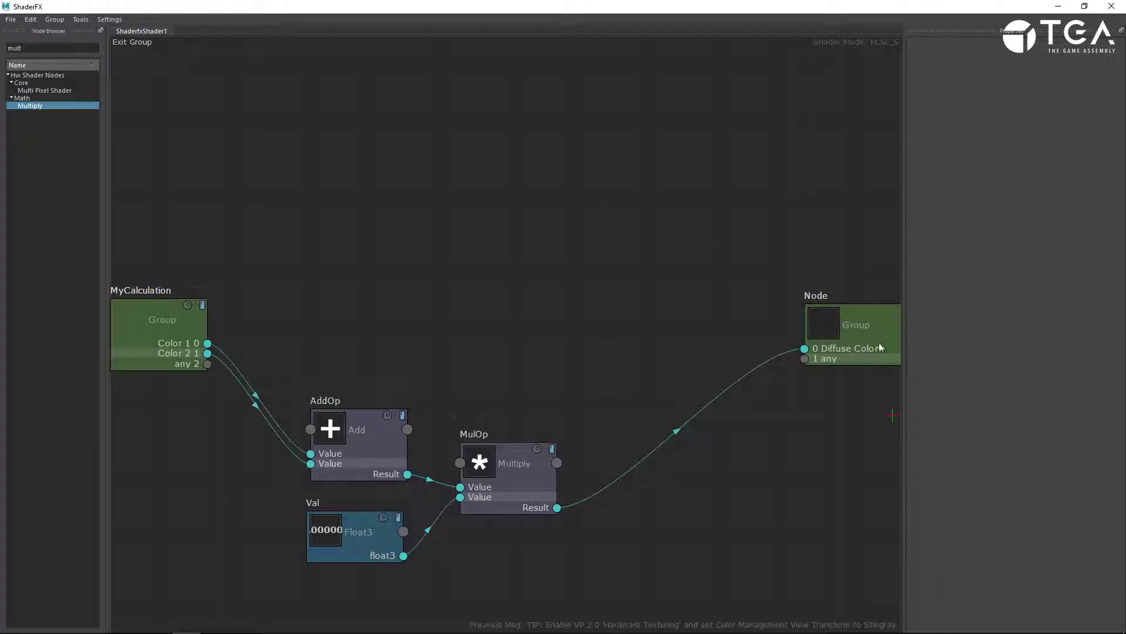
Label the group's Diffuse Color output socket FinalColor and return to the main graph
click(859, 349)
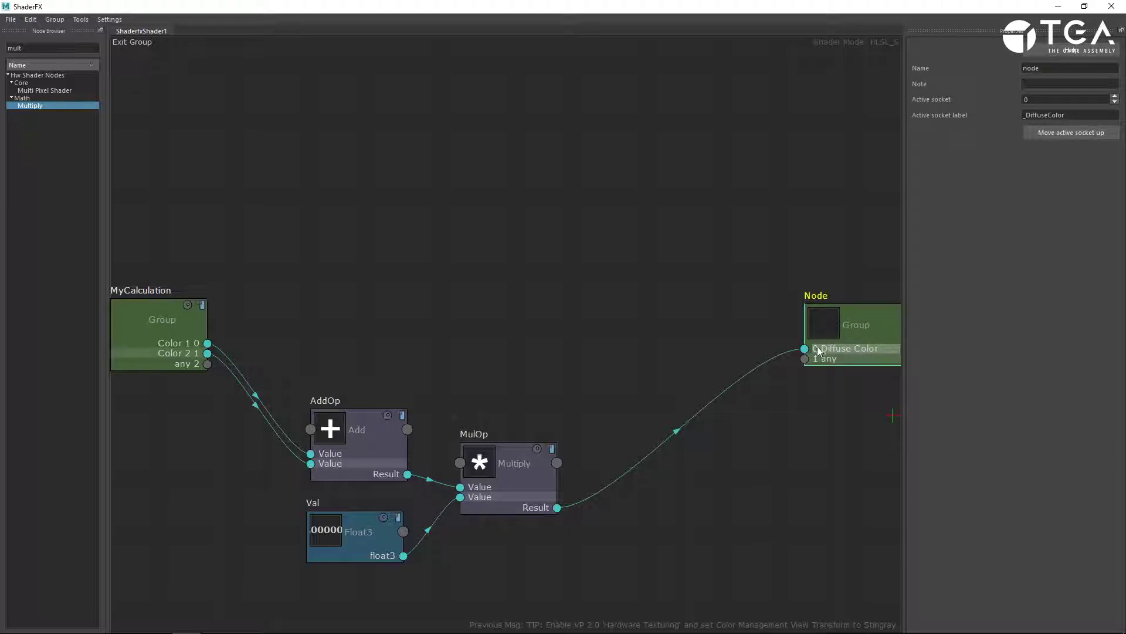
key(Tab)
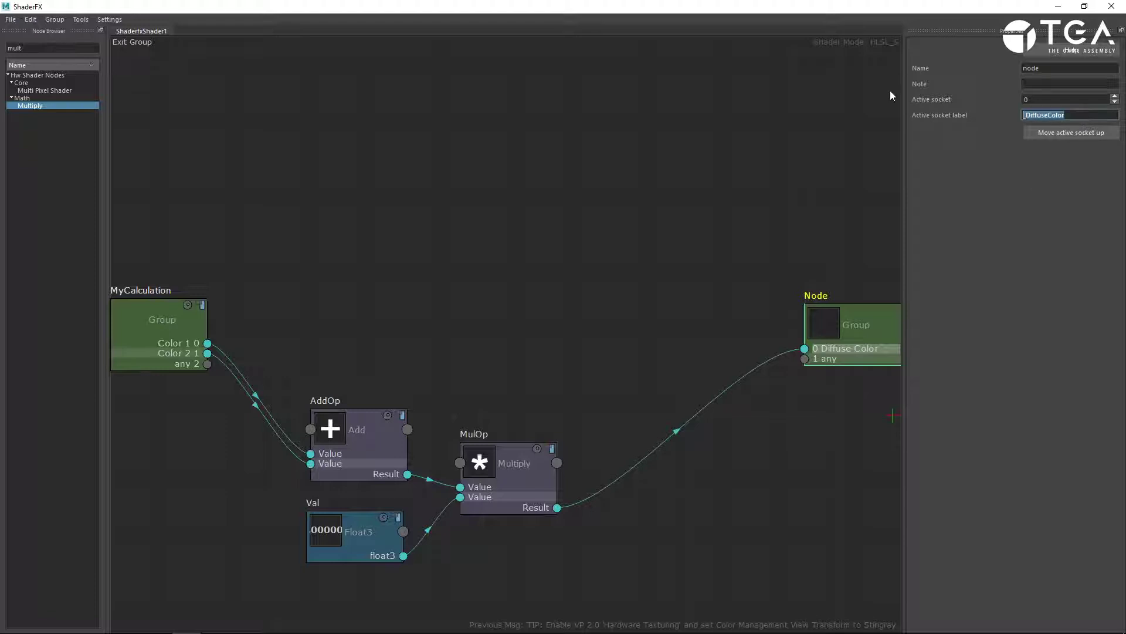
text(FinalColor)
key(Return)
click(132, 42)
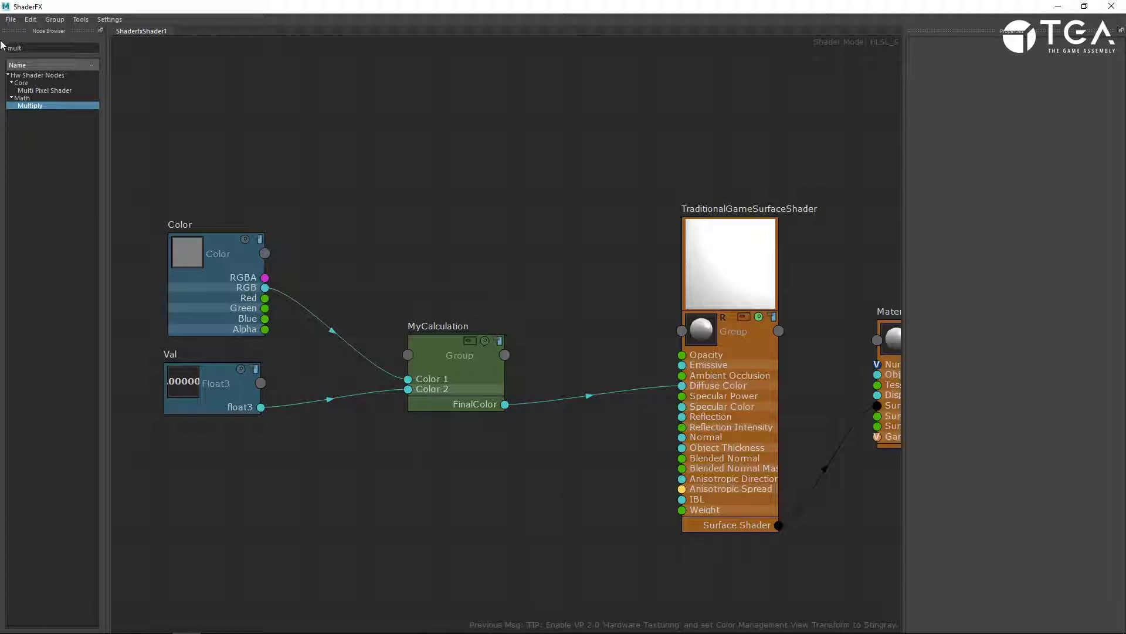
Search the node browser for vertex and place a Vertex Shader Grp node below MyCalculation
scroll(518, 416, up, 2)
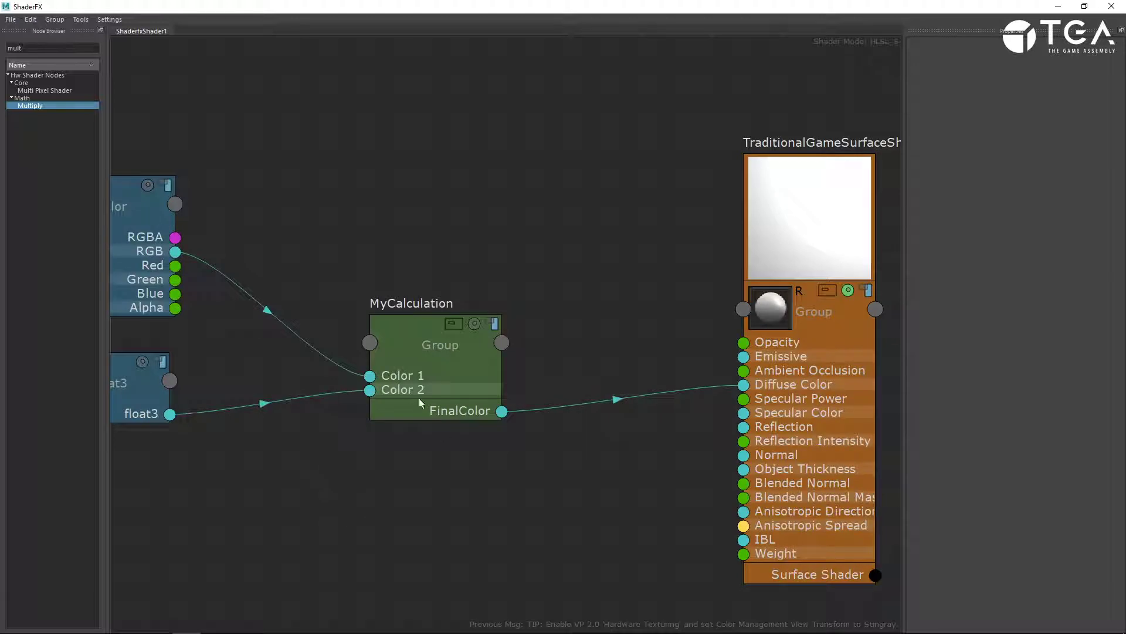
scroll(434, 370, down, 1)
scroll(325, 317, down, 1)
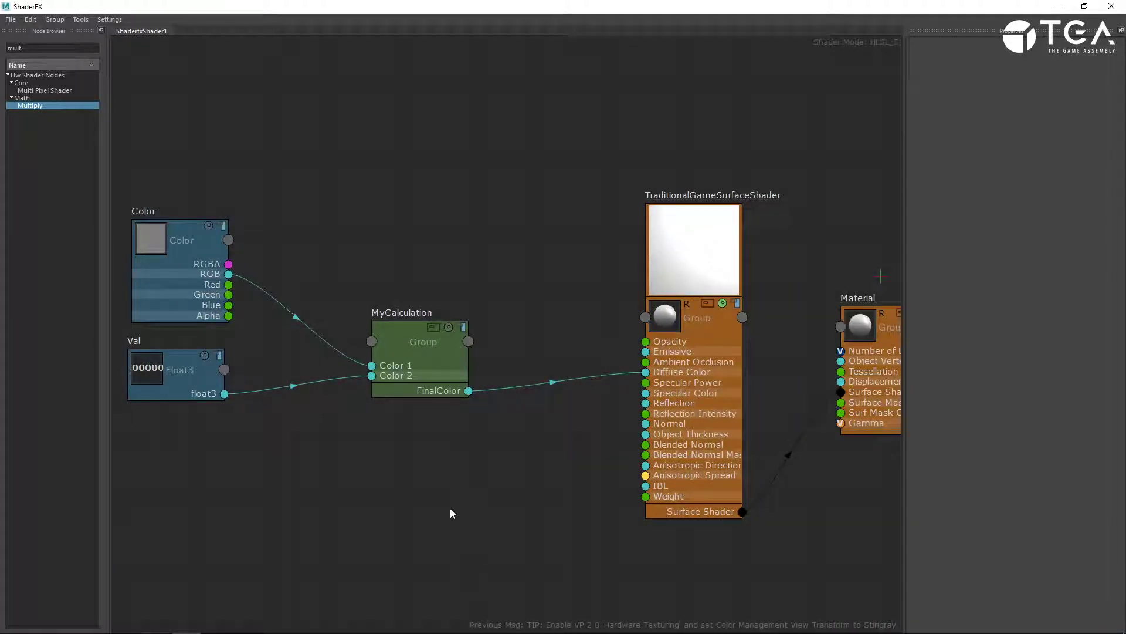
alt+middle_drag(404, 454, 480, 476)
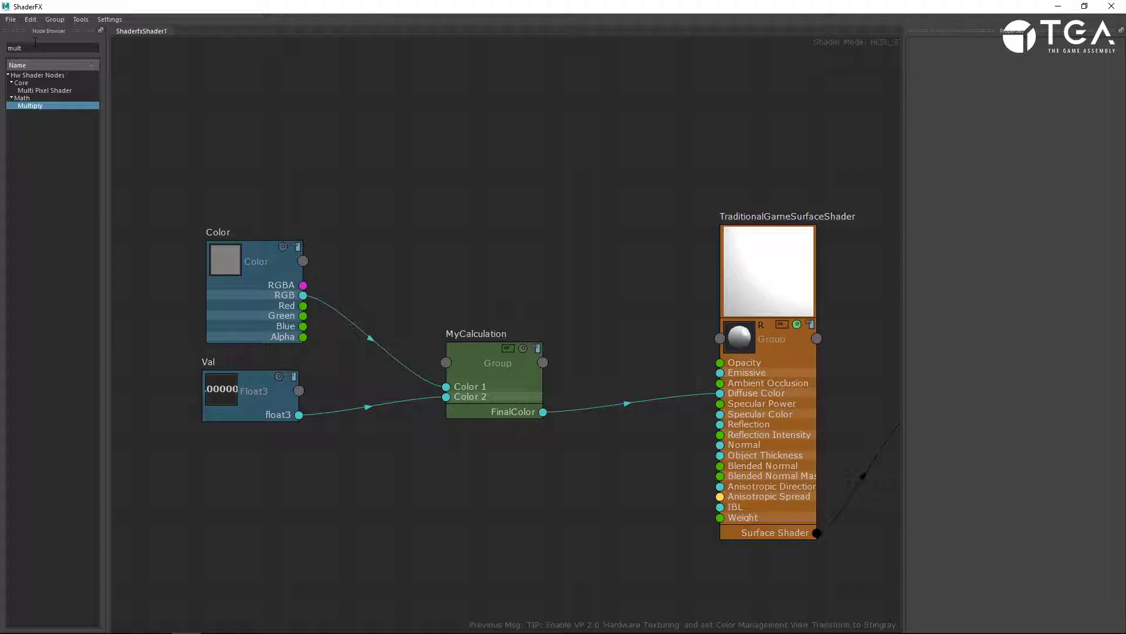
double_click(12, 48)
text(vertex)
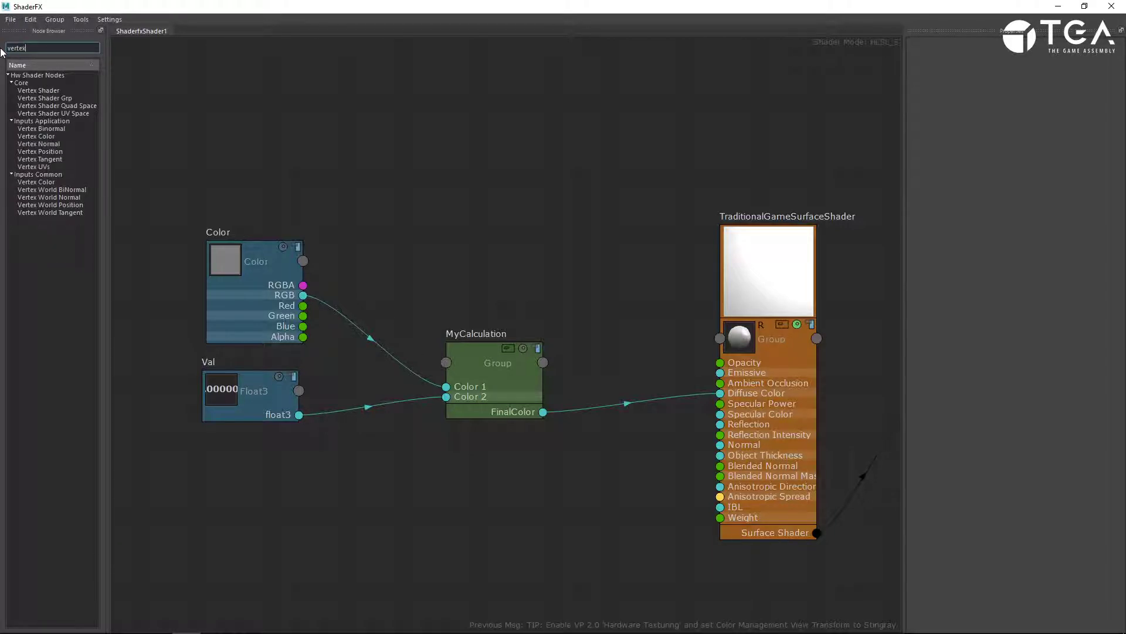
drag(46, 98, 461, 480)
alt+middle_drag(638, 564, 603, 379)
scroll(519, 393, up, 3)
drag(488, 297, 467, 318)
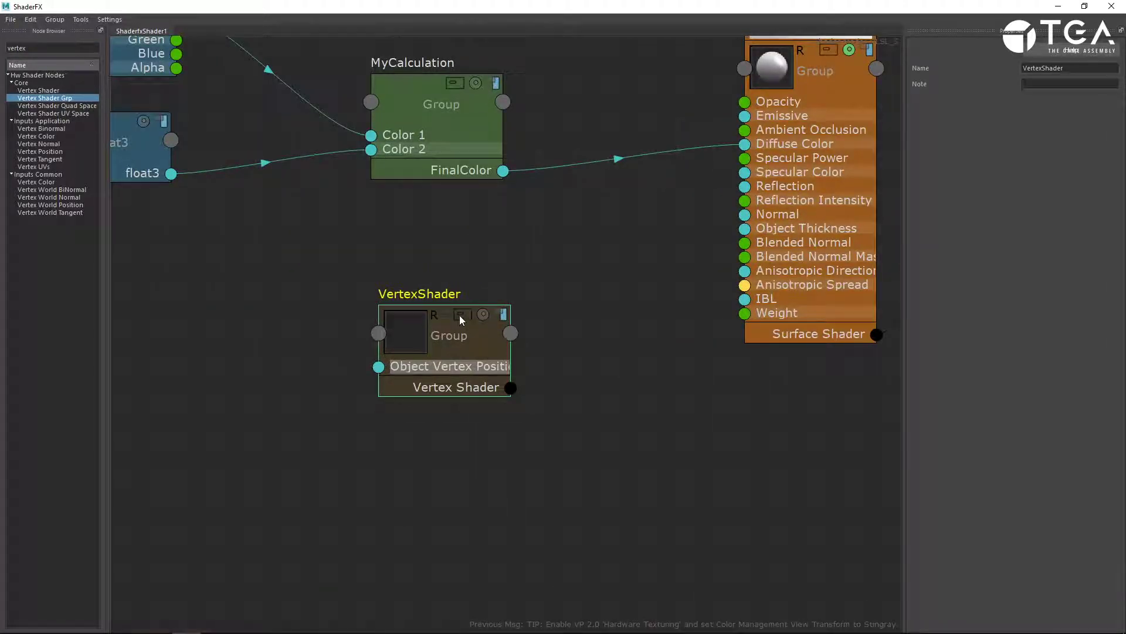
Open the VertexShader group to examine its internal nodes and return to the main graph
double_click(459, 315)
scroll(549, 414, down, 4)
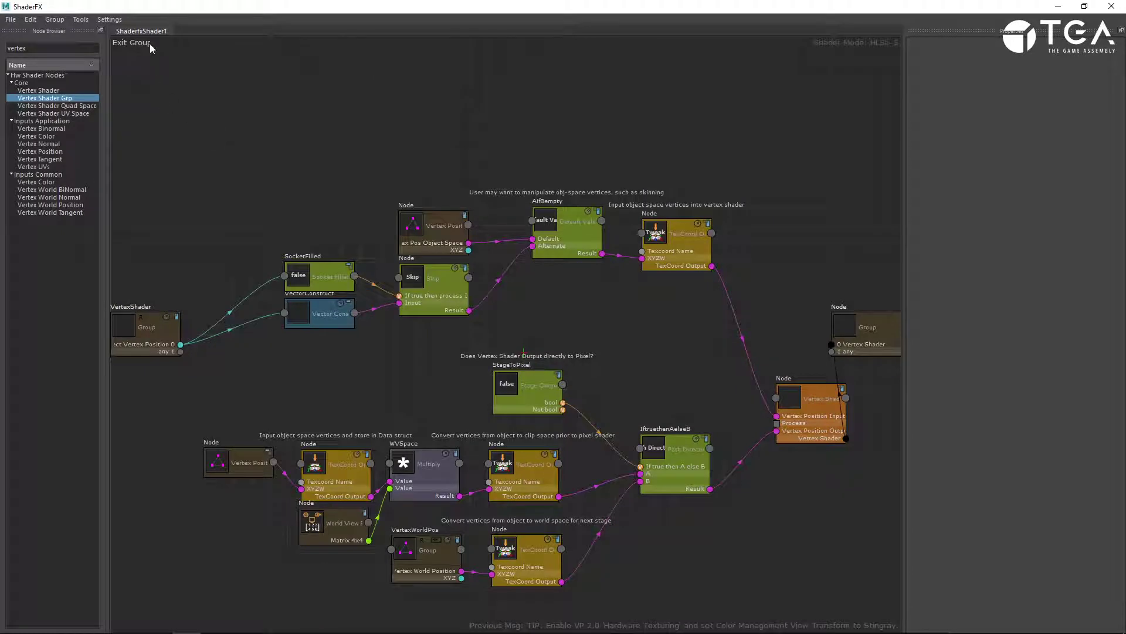
click(146, 42)
scroll(520, 349, up, 5)
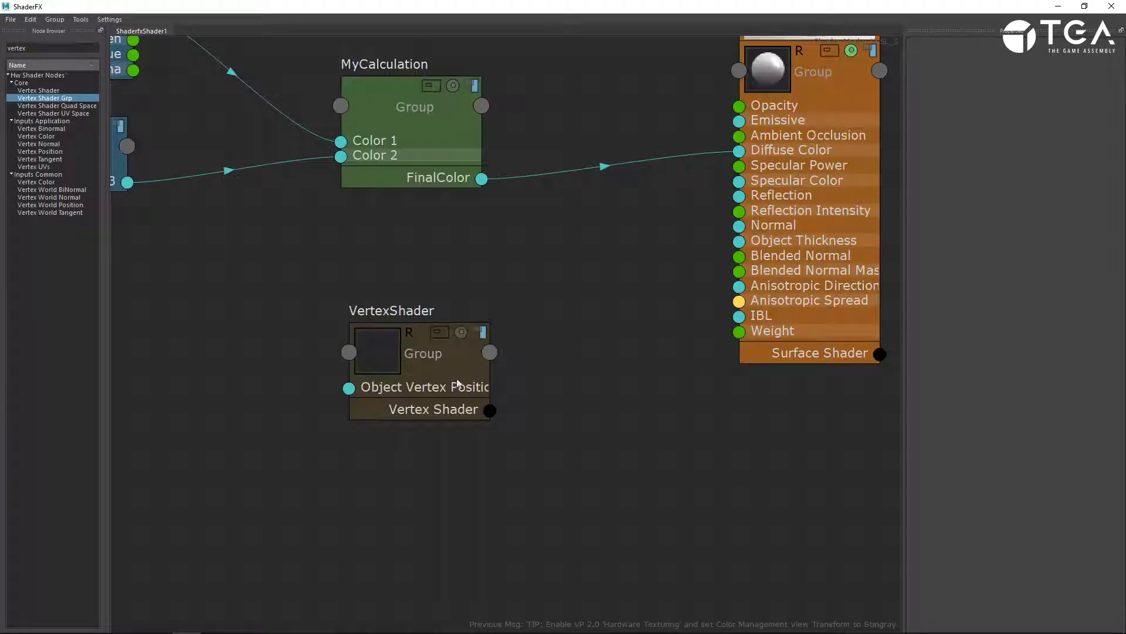
click(427, 366)
drag(426, 367, 407, 362)
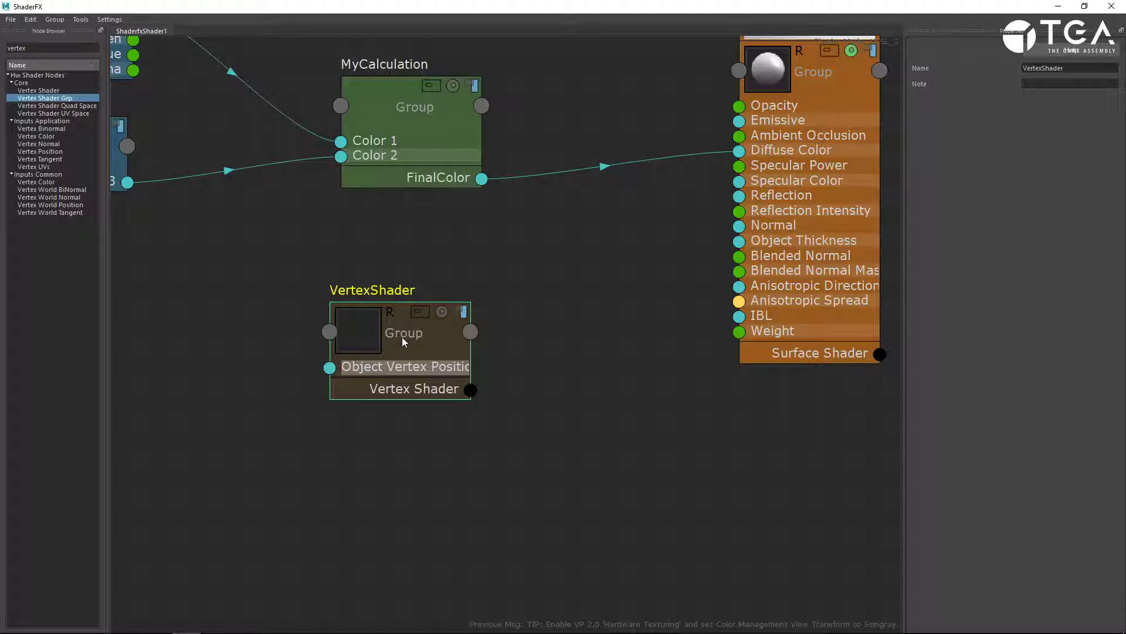
Inside the VertexShader group, connect StageToPixel's Not bool output to IftruethenAelseB's condition input and return to the main graph
click(418, 312)
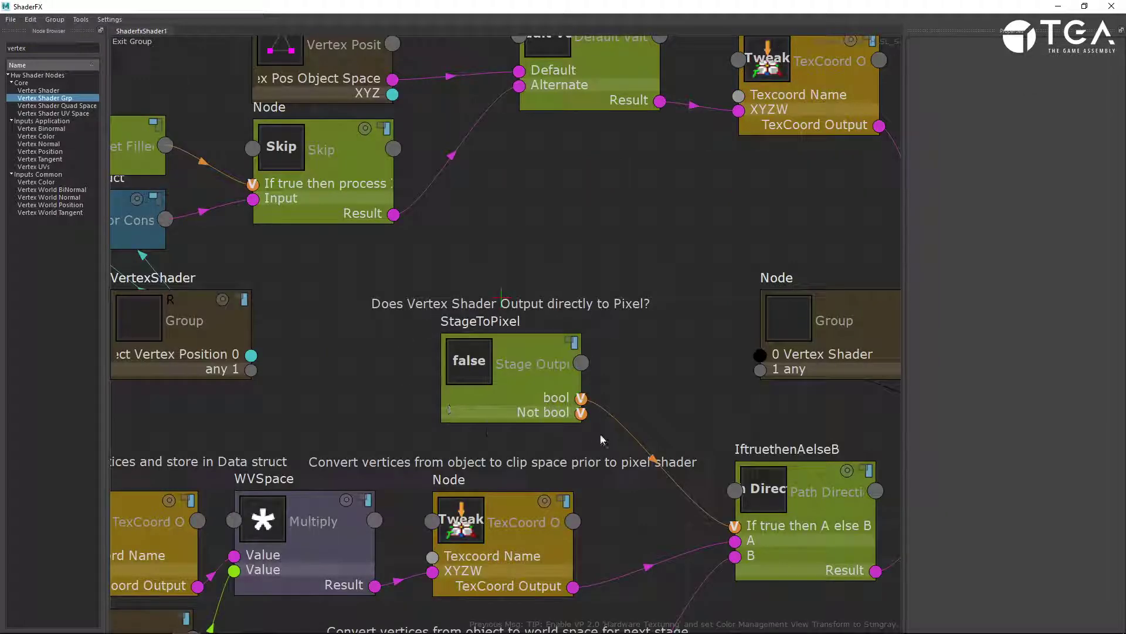
scroll(658, 469, down, 4)
scroll(572, 374, up, 3)
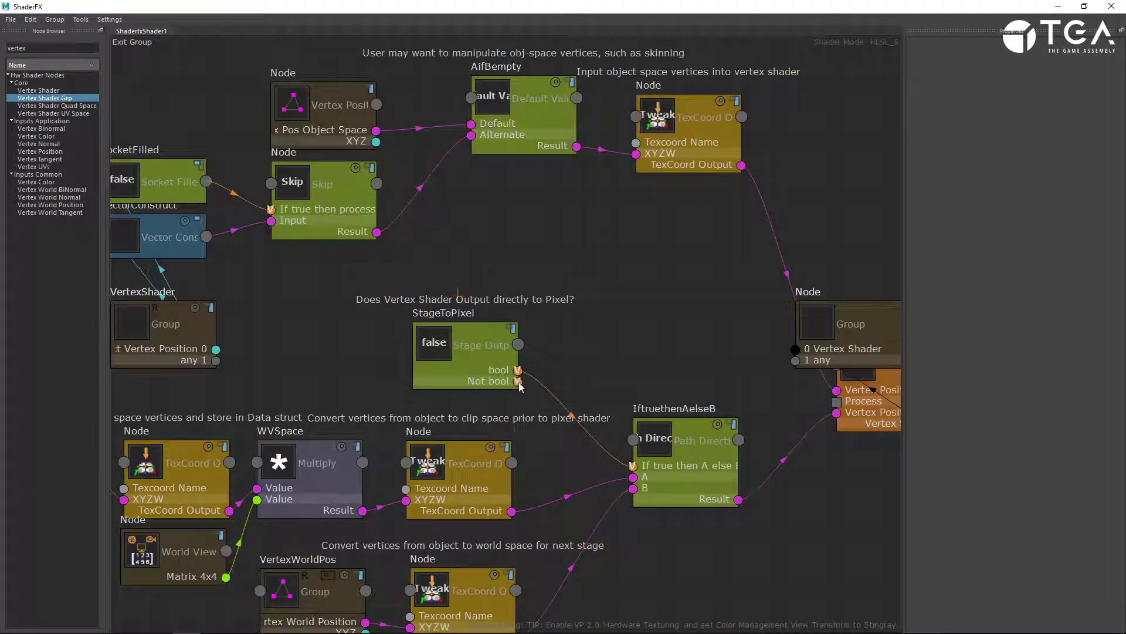
drag(519, 382, 635, 468)
click(126, 42)
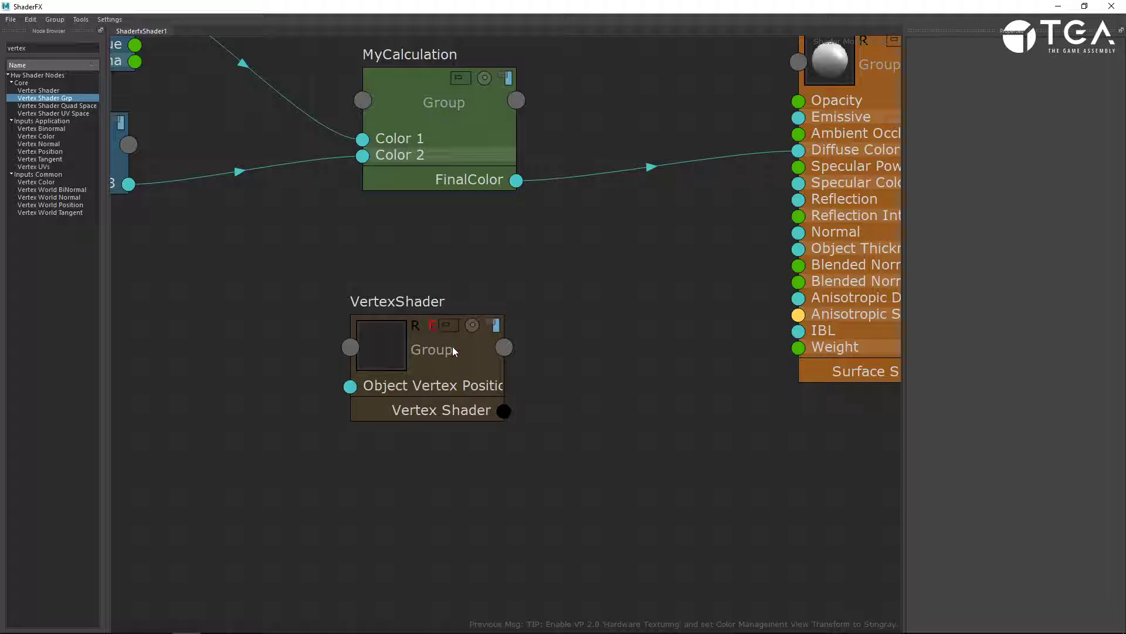
Make the edited VertexShader group unique so it no longer references the node on disk
drag(451, 348, 462, 351)
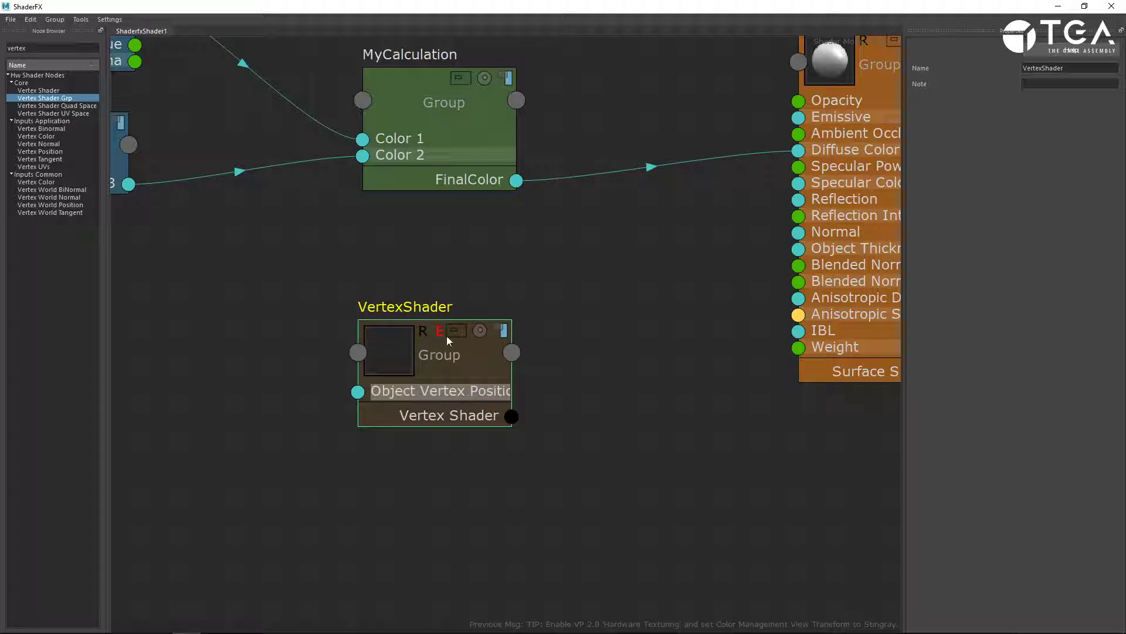
click(55, 19)
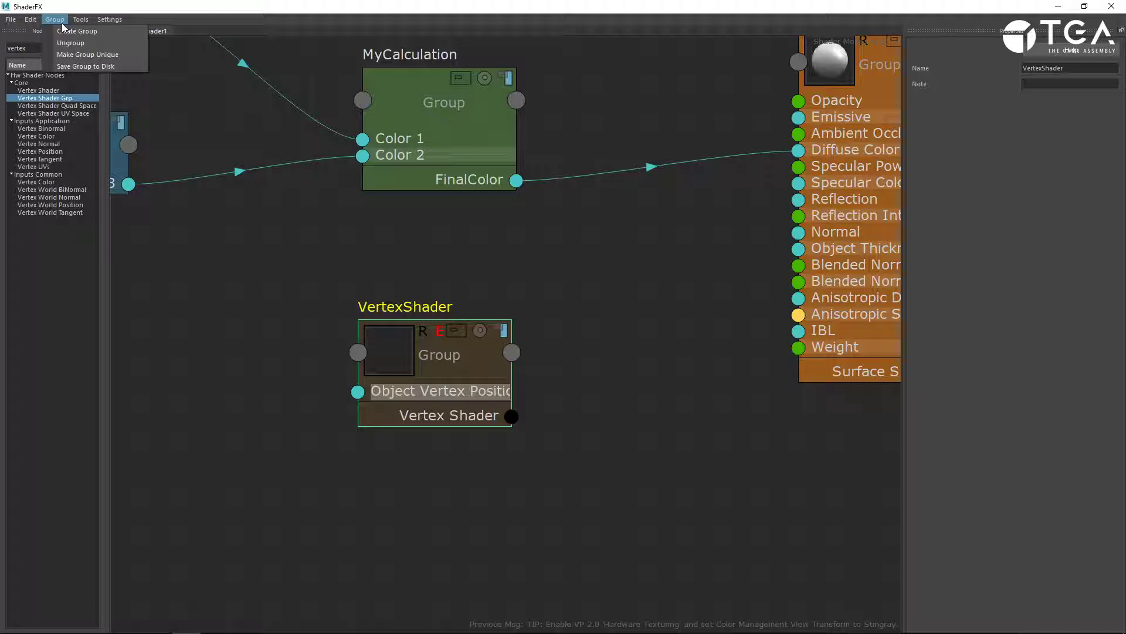
click(87, 54)
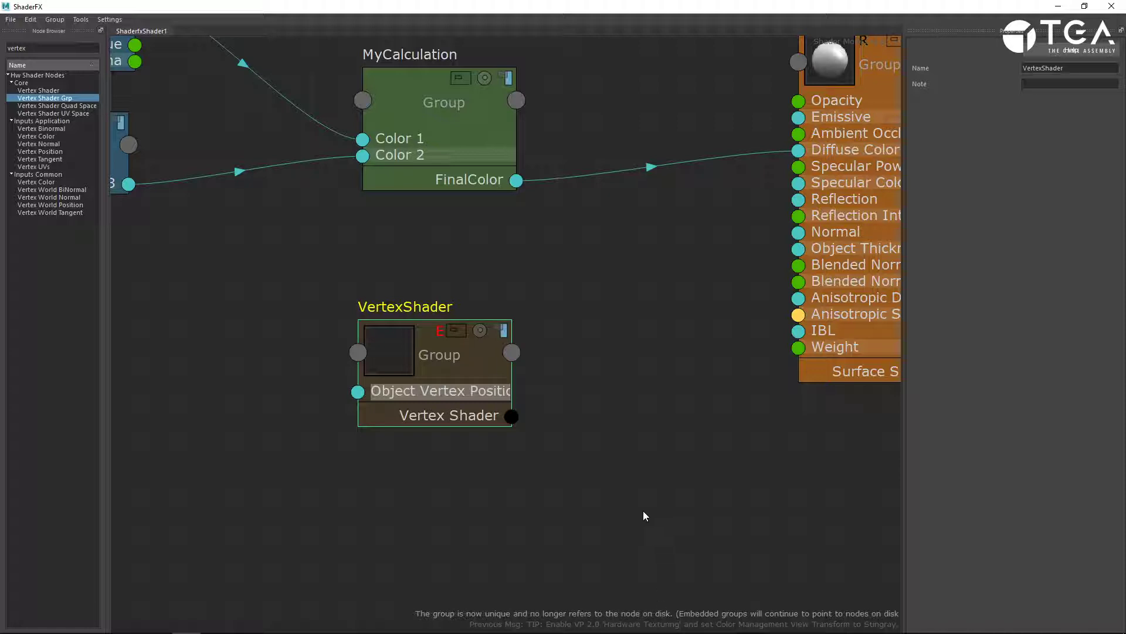
drag(445, 348, 449, 365)
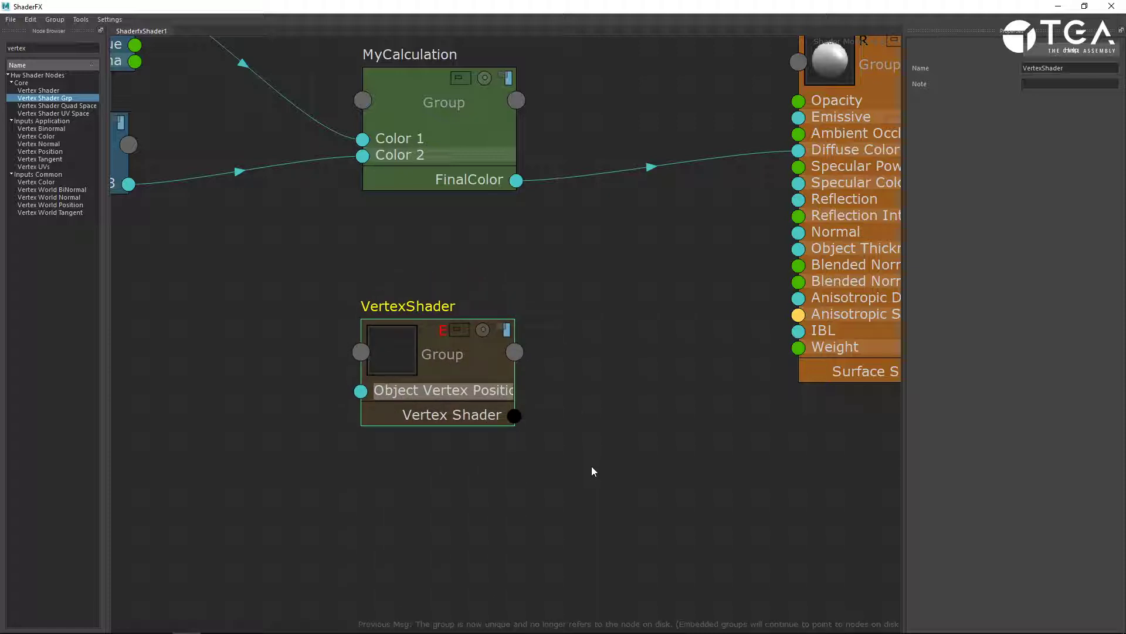
Place a second Vertex Shader Grp node directly below the edited VertexShader group
drag(63, 98, 479, 543)
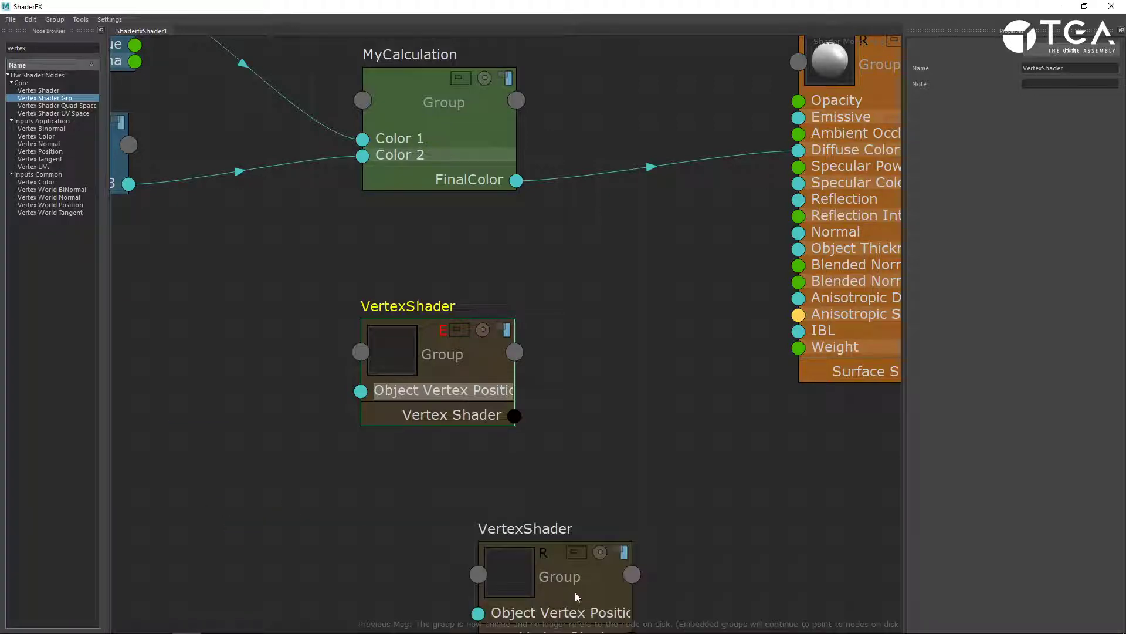
drag(575, 585, 463, 534)
click(576, 572)
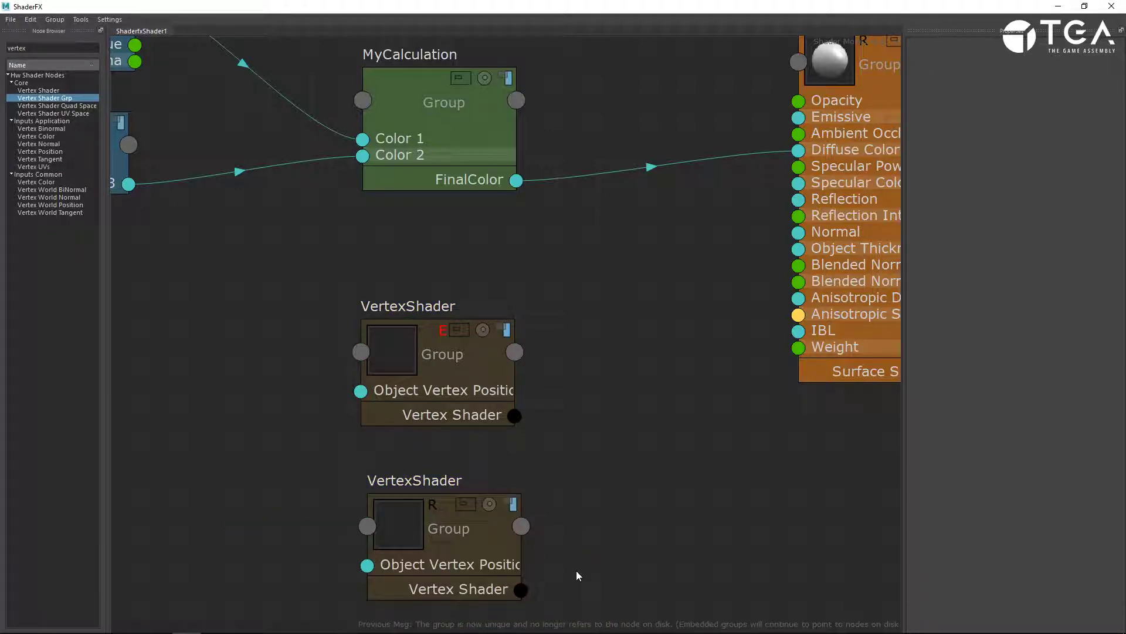
Open the new and the edited VertexShader groups in turn to compare their StageToPixel connections, and return to the main graph
double_click(463, 503)
click(132, 42)
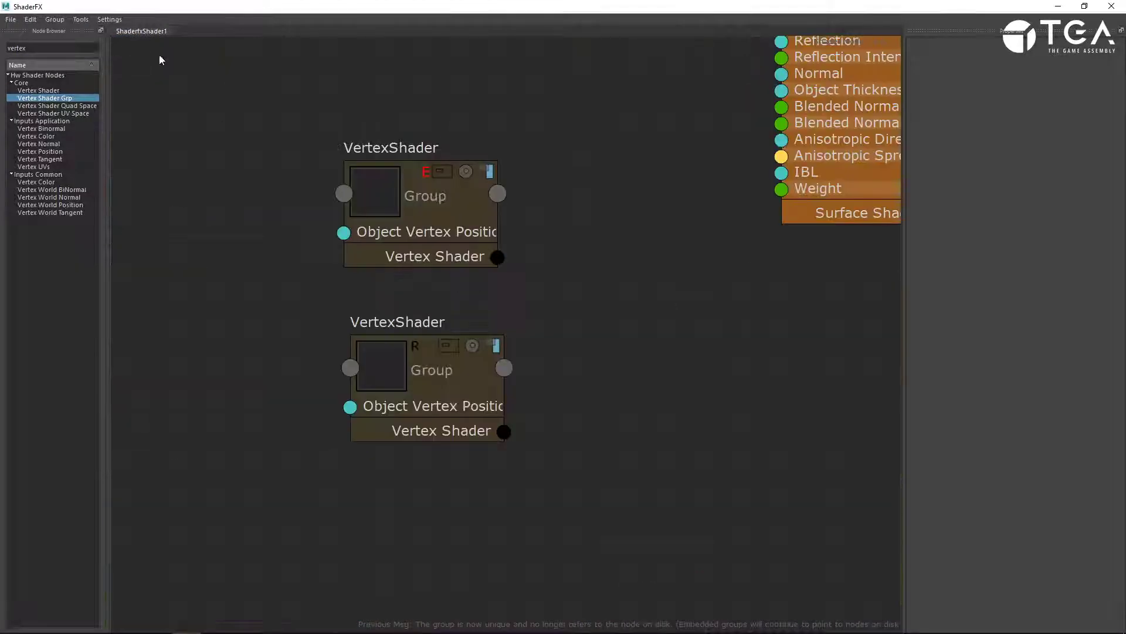
click(434, 173)
double_click(437, 171)
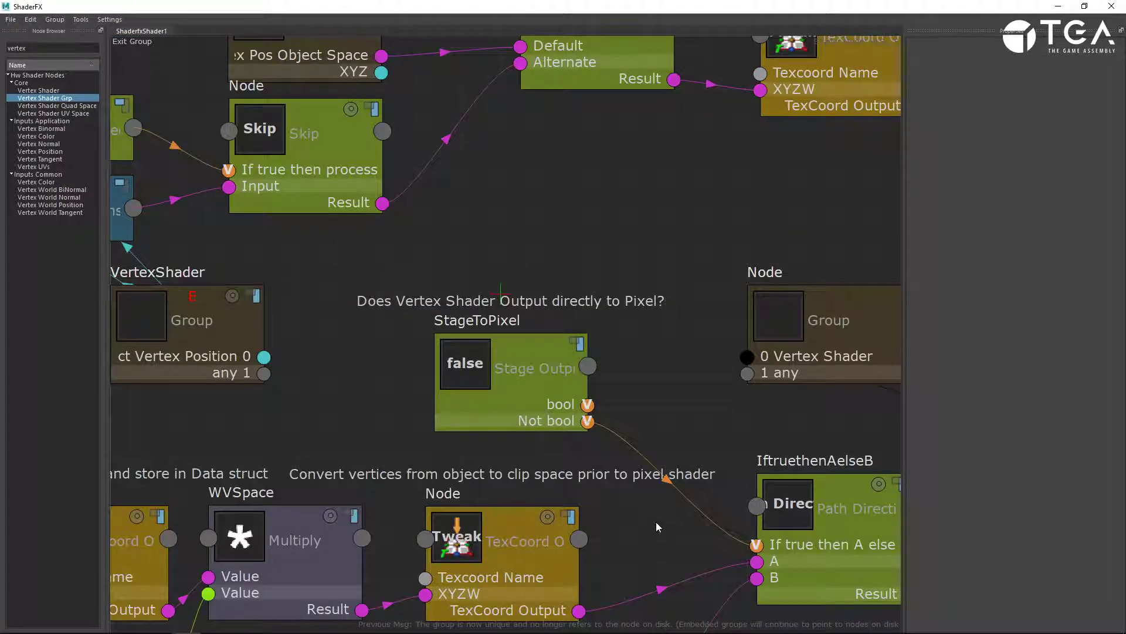
click(132, 42)
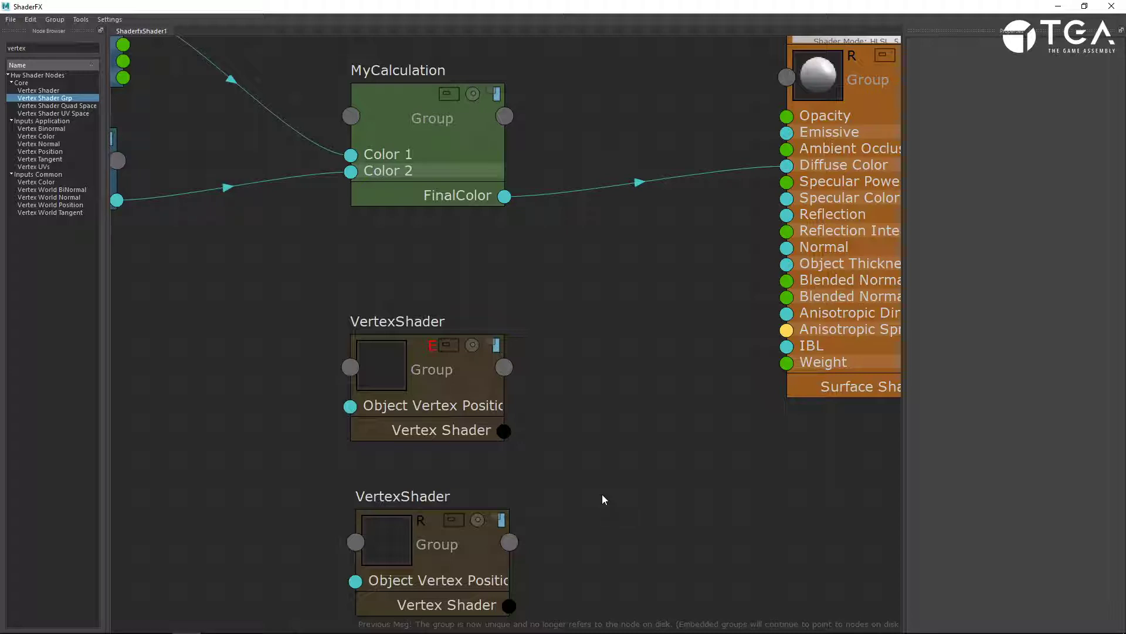
Place a third Vertex Shader Grp node beside the other two, examine its internal nodes and return to the main graph
scroll(562, 259, down, 2)
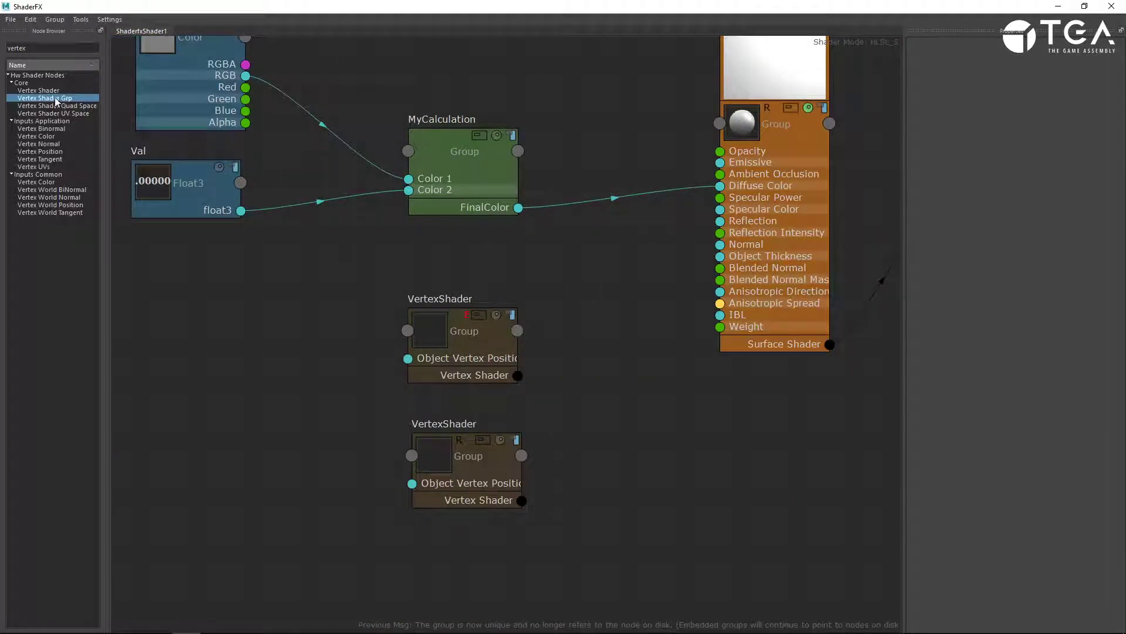
drag(58, 98, 258, 375)
click(324, 374)
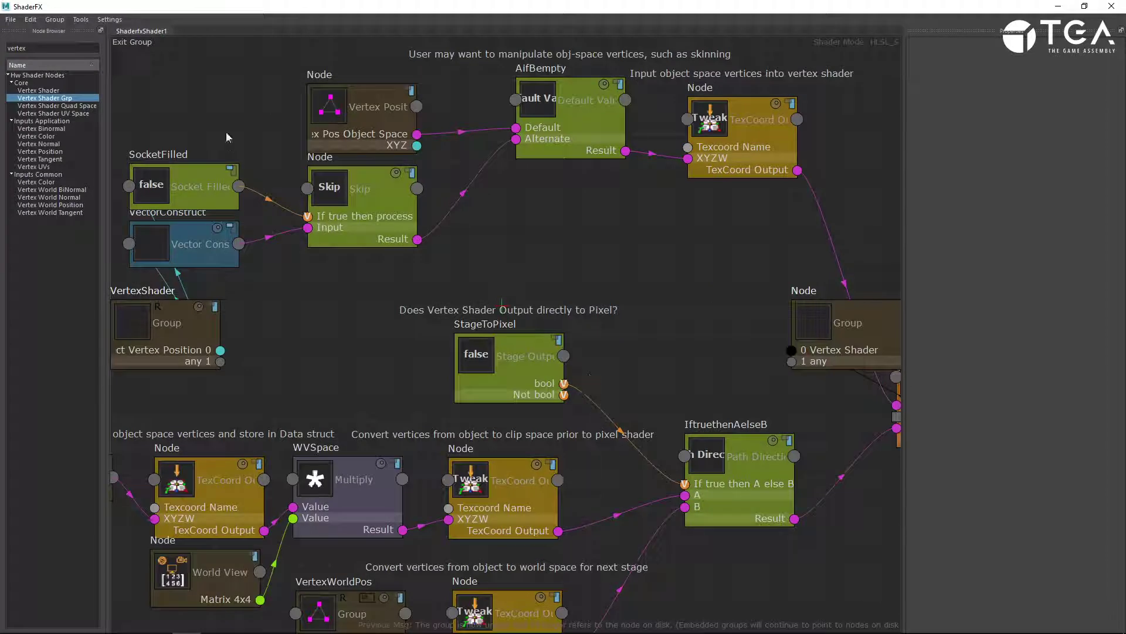
click(150, 42)
Review the group commands, including Save Group to Disk, for the third VertexShader group and MyCalculation without applying any
click(477, 370)
click(54, 20)
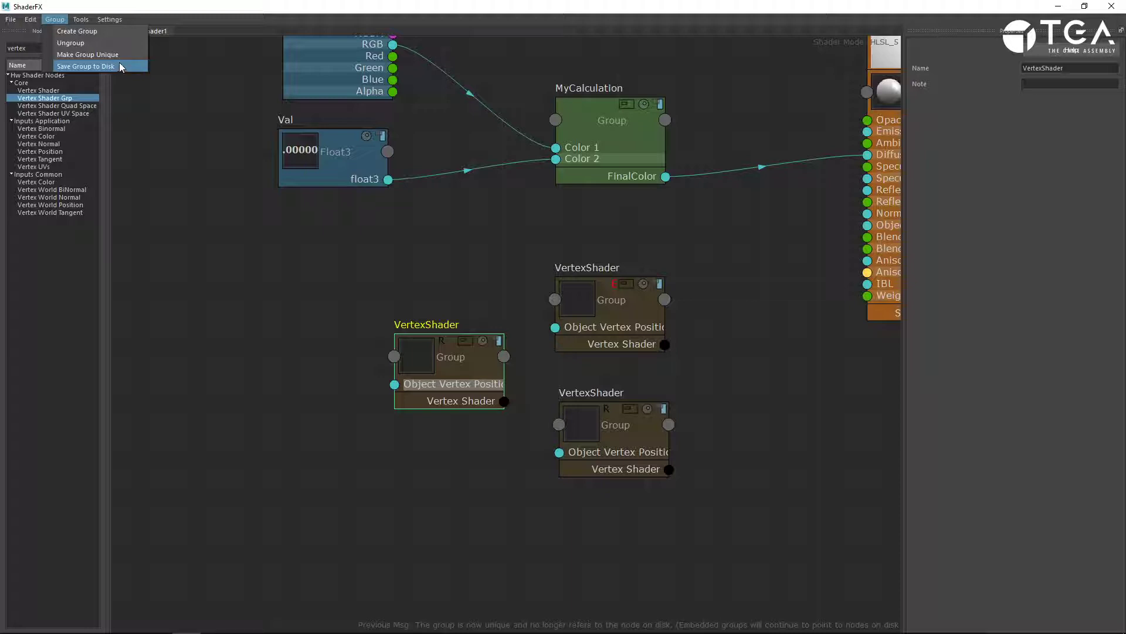
click(642, 148)
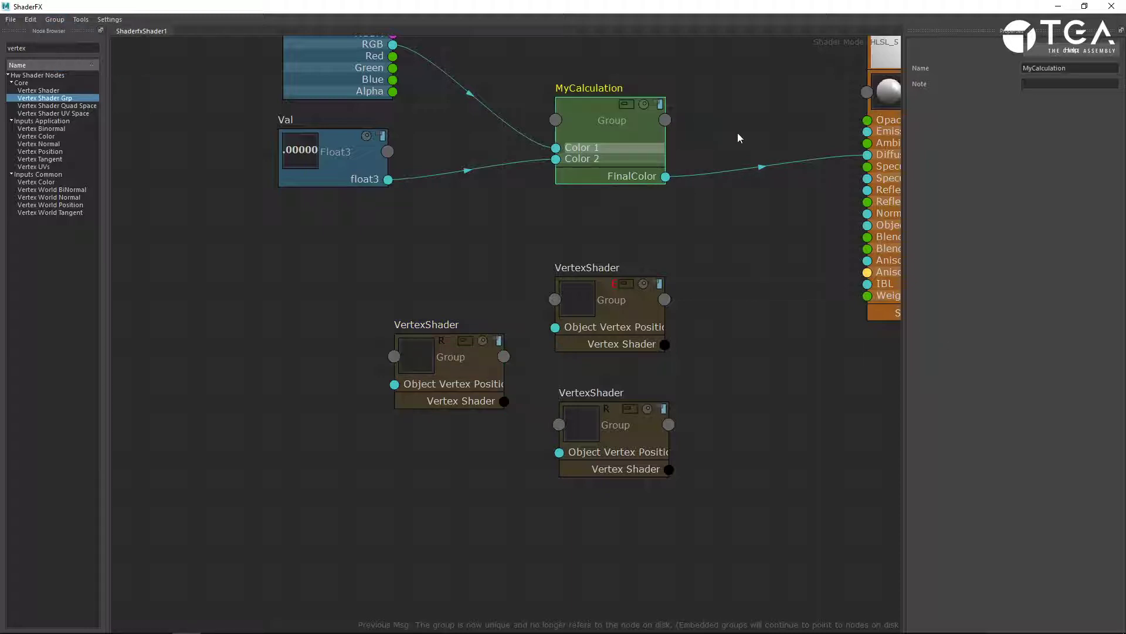
middle_drag(731, 157, 684, 251)
scroll(595, 183, up, 4)
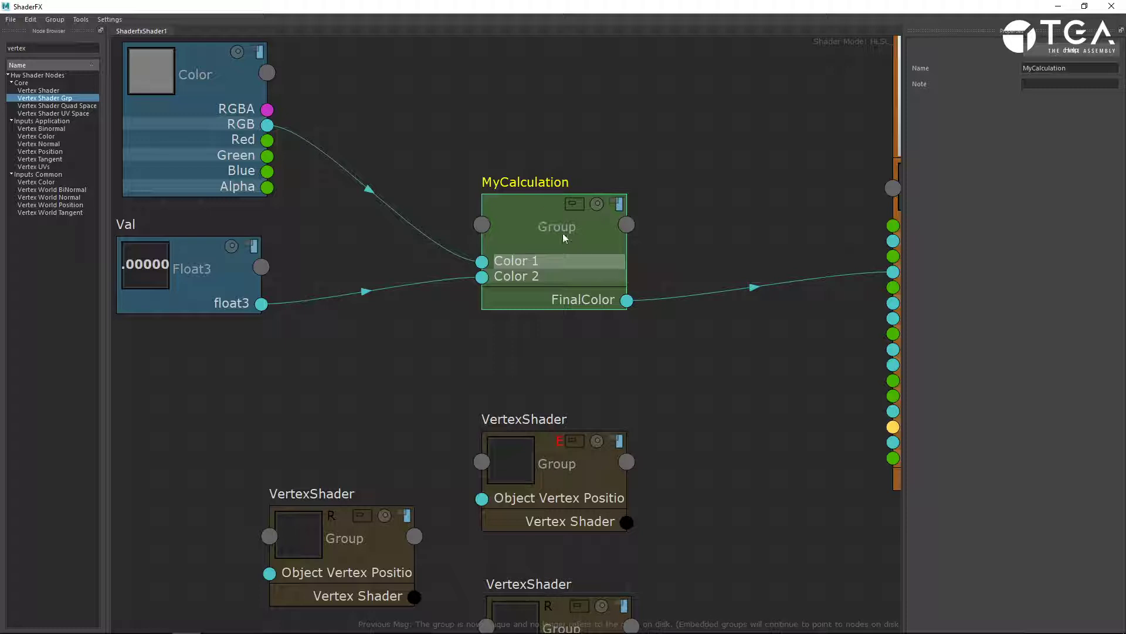
click(56, 19)
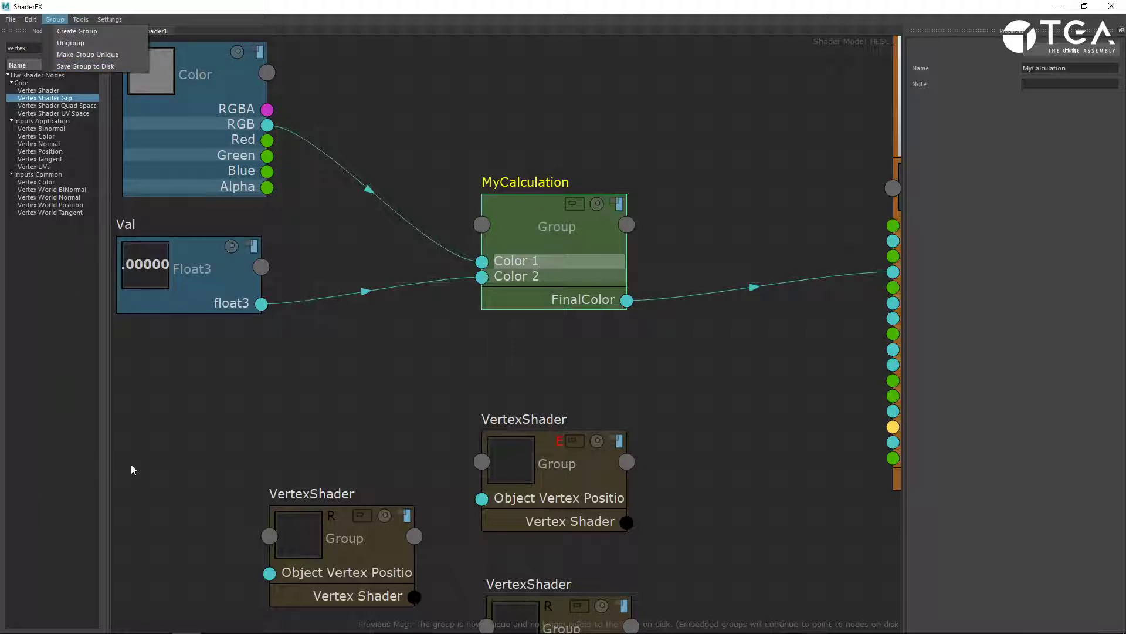
click(255, 440)
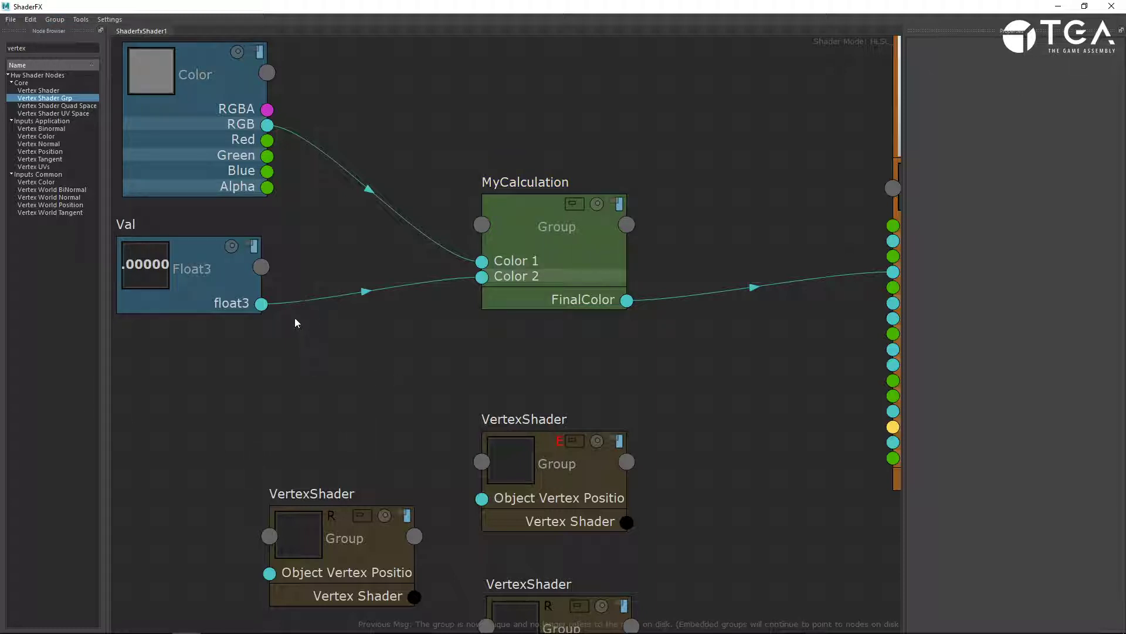
Delete all three VertexShader groups from the main graph
scroll(417, 365, down, 3)
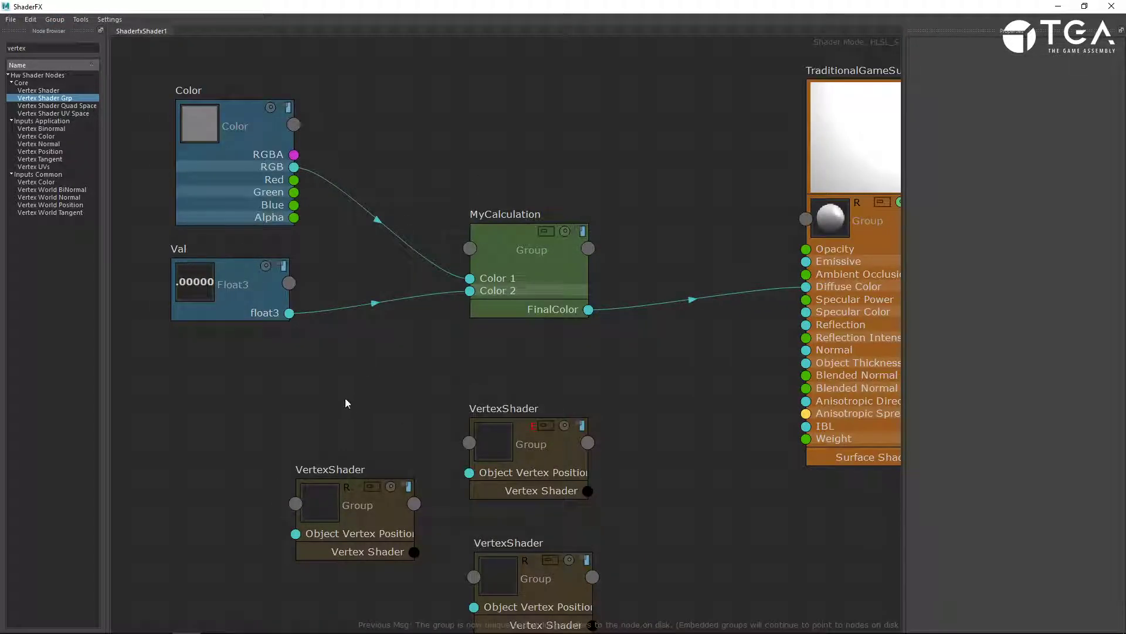
drag(345, 395, 554, 627)
key(Delete)
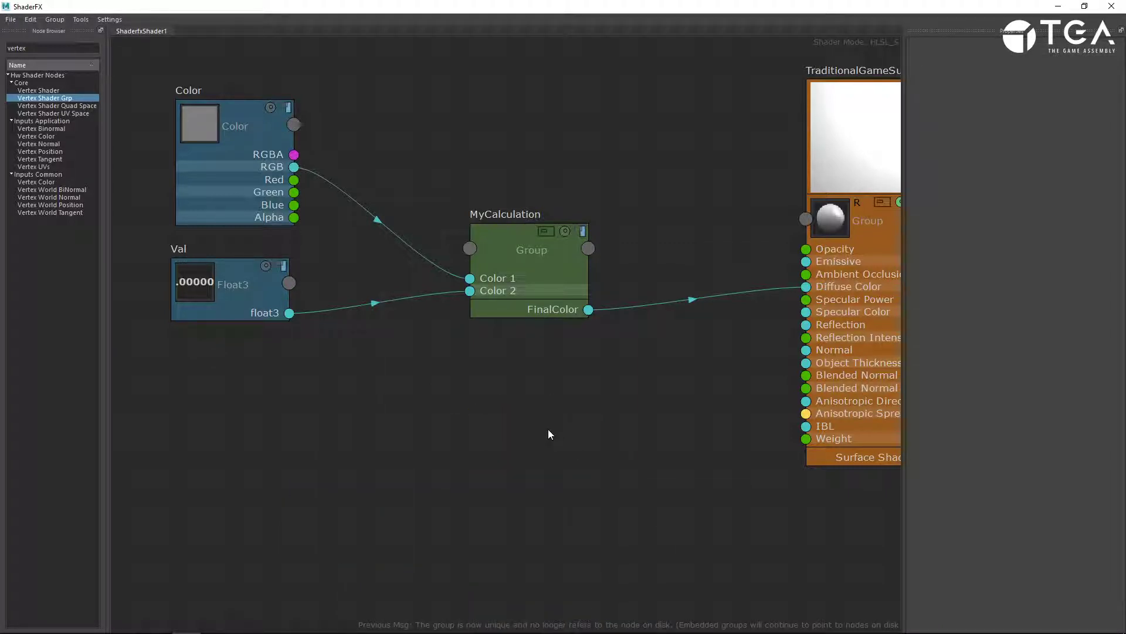
Delete the connection between MyCalculation's FinalColor and the surface shader's Diffuse Color, and connect the two sockets again
click(691, 302)
key(Delete)
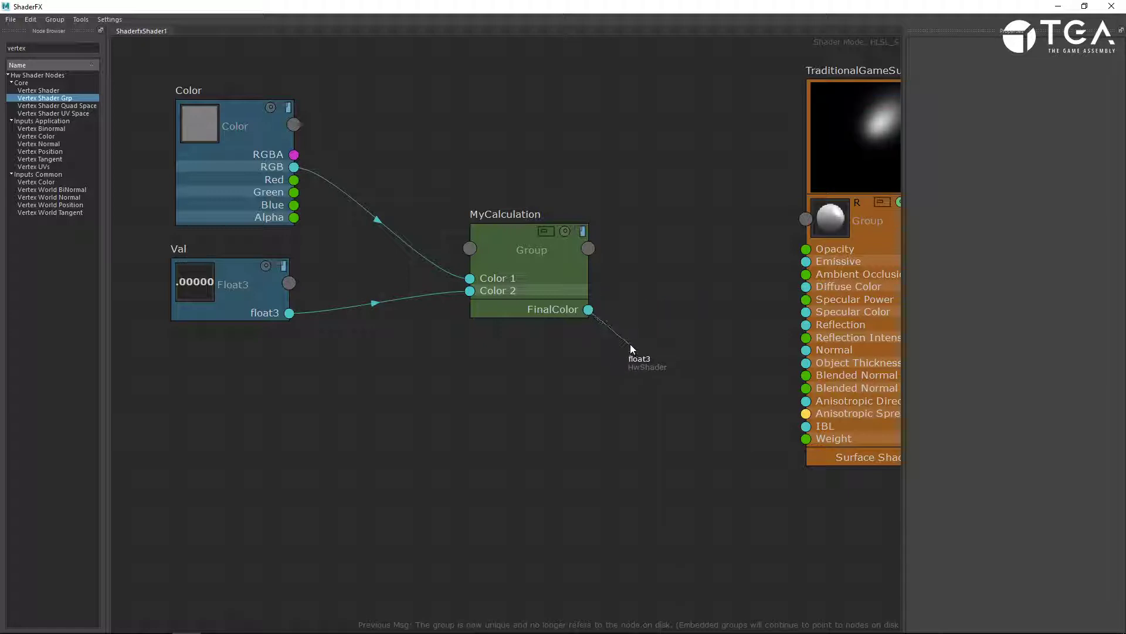
drag(631, 346, 808, 289)
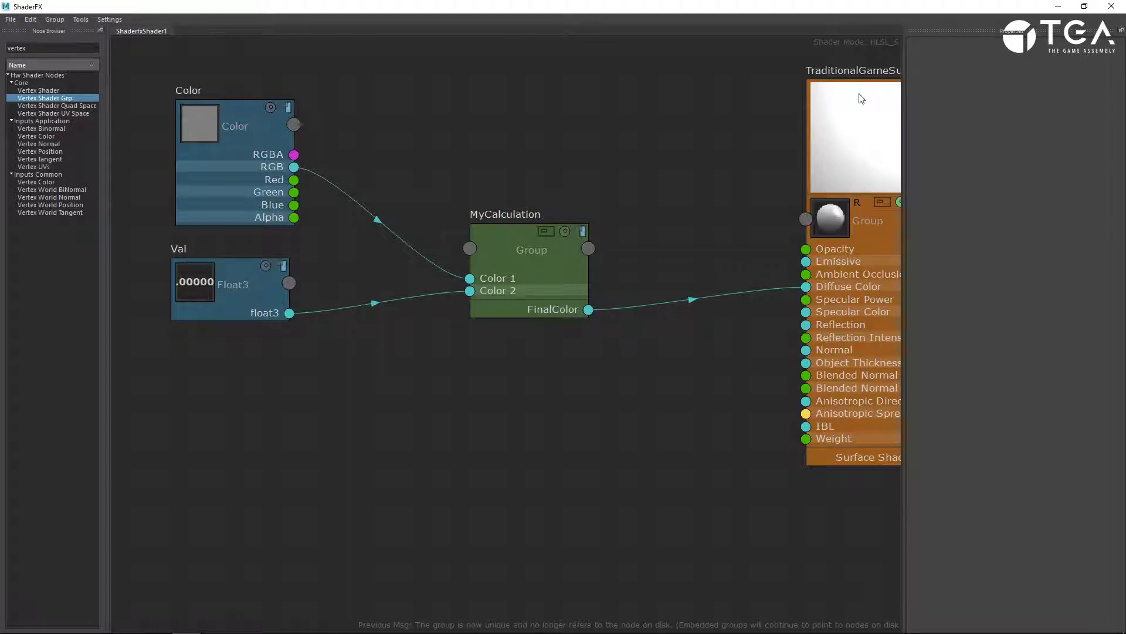
Move the TraditionalGameSurfaceShader node closer to MyCalculation
drag(866, 129, 816, 281)
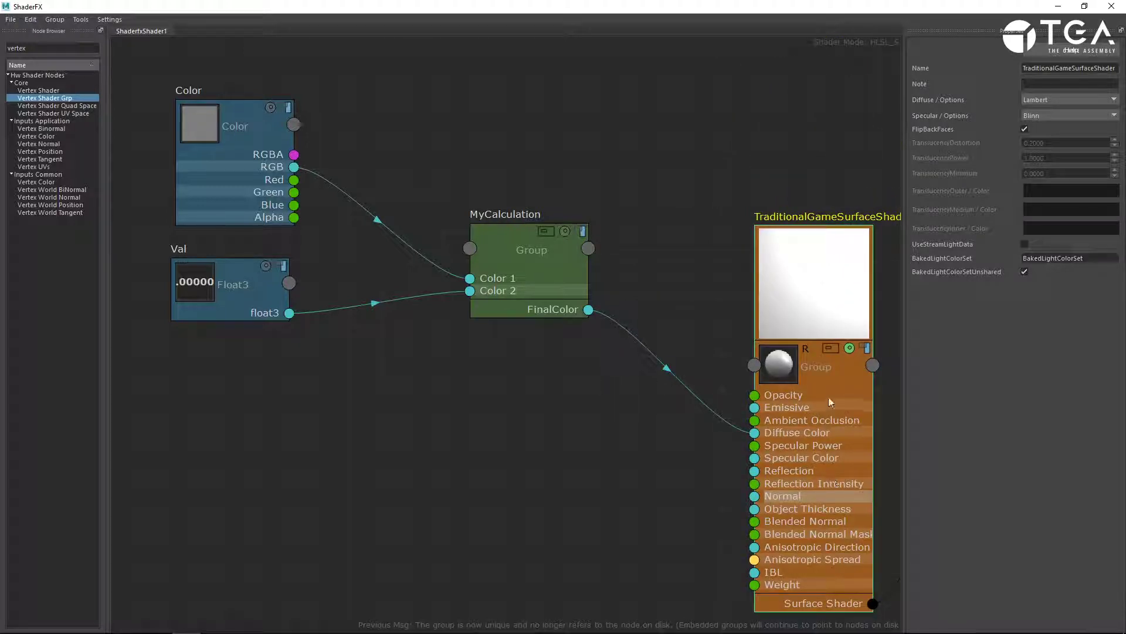
drag(828, 397, 825, 192)
click(636, 355)
Delete the FinalColor to Diffuse Color connection and undo the deletion
click(661, 272)
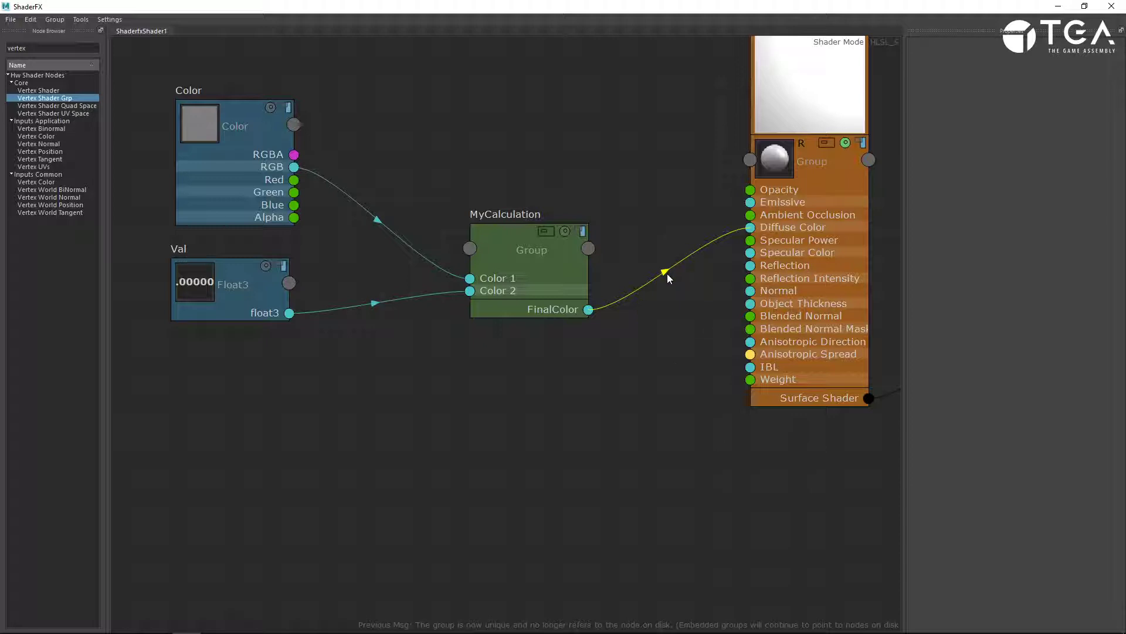
key(Delete)
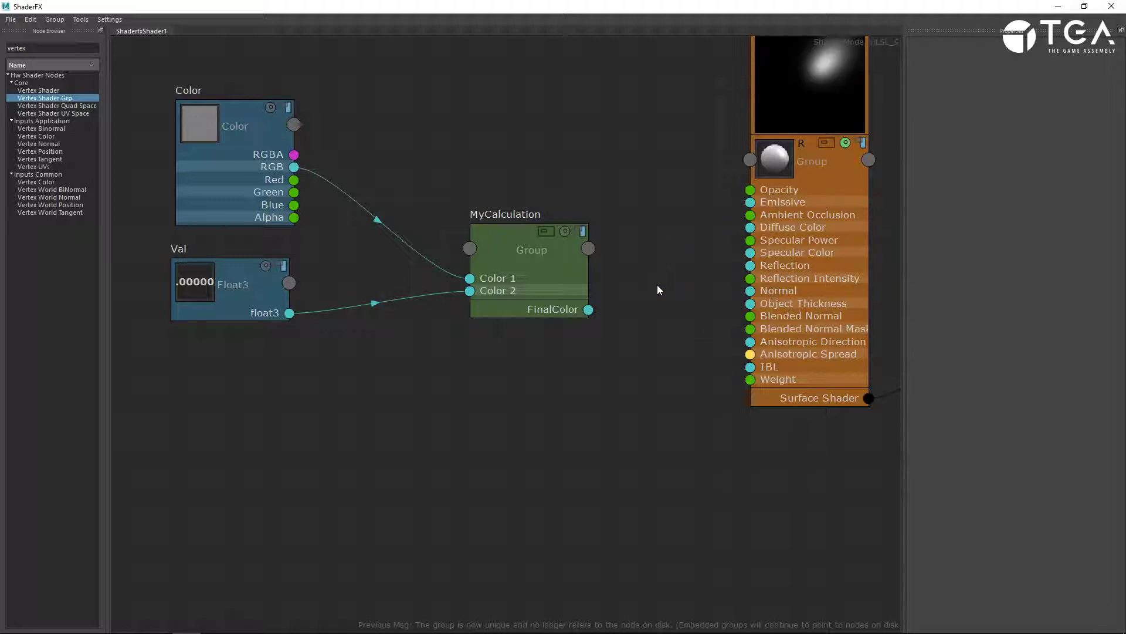
key(ctrl+z)
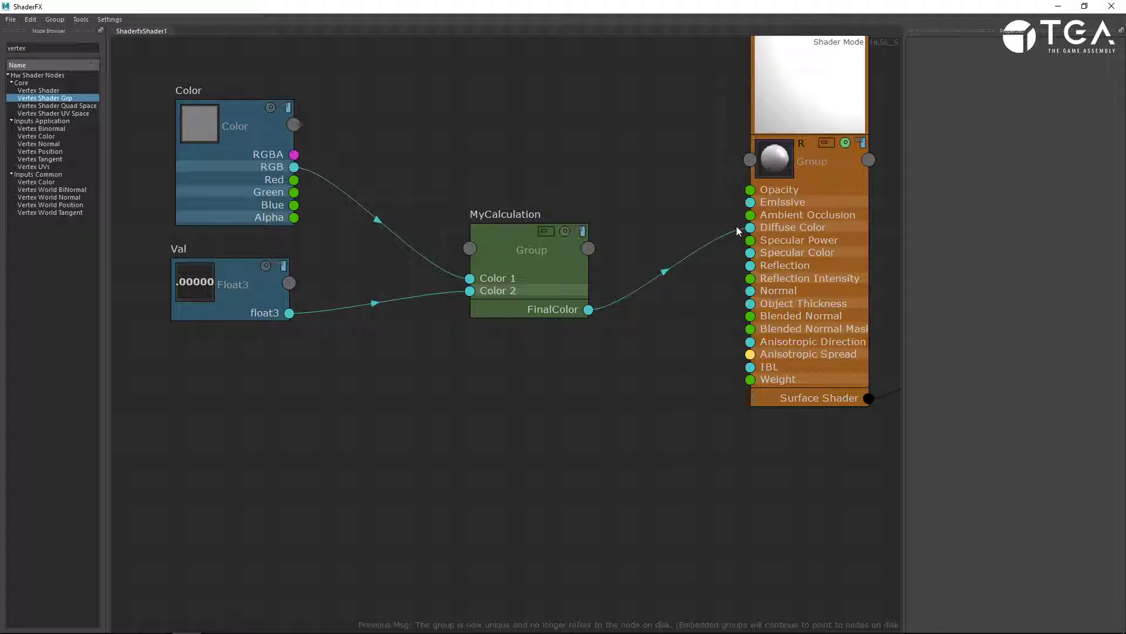
Connect the Color node's RGB output directly to the surface shader's Diffuse Color input
drag(294, 167, 750, 228)
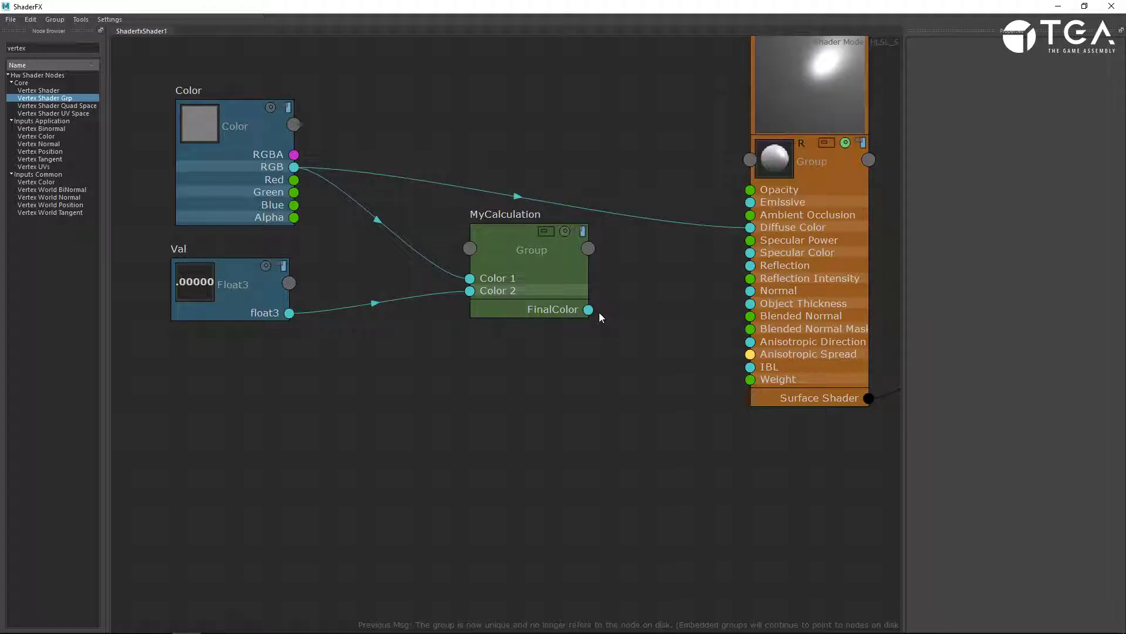
click(378, 305)
click(550, 443)
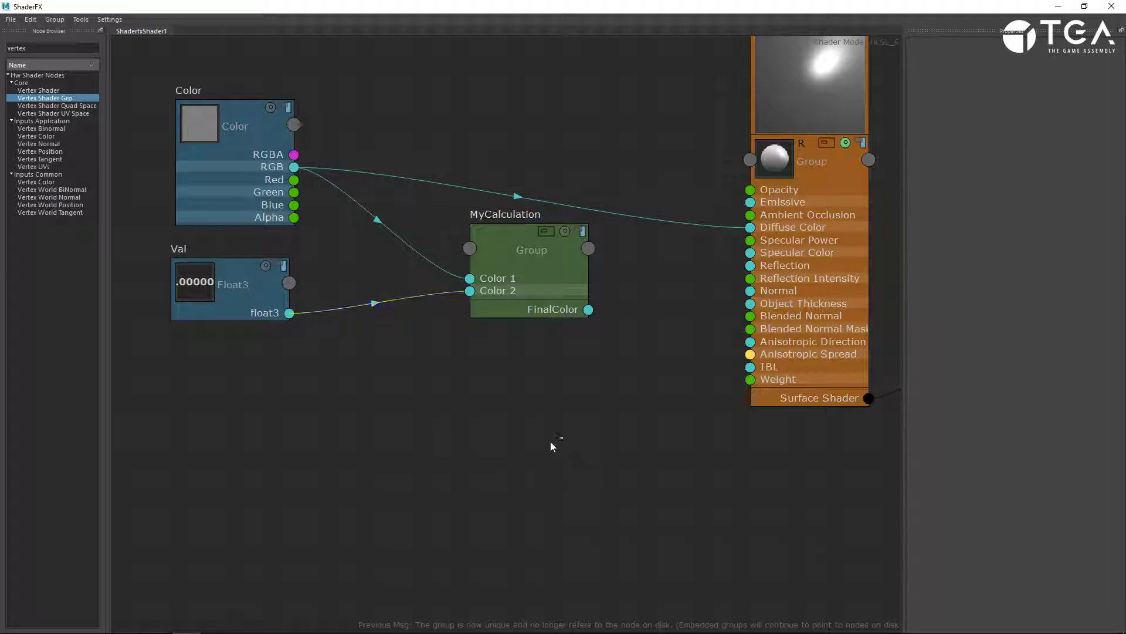
Delete the Val node and undo the deletion to restore it with its connection
click(223, 275)
key(Delete)
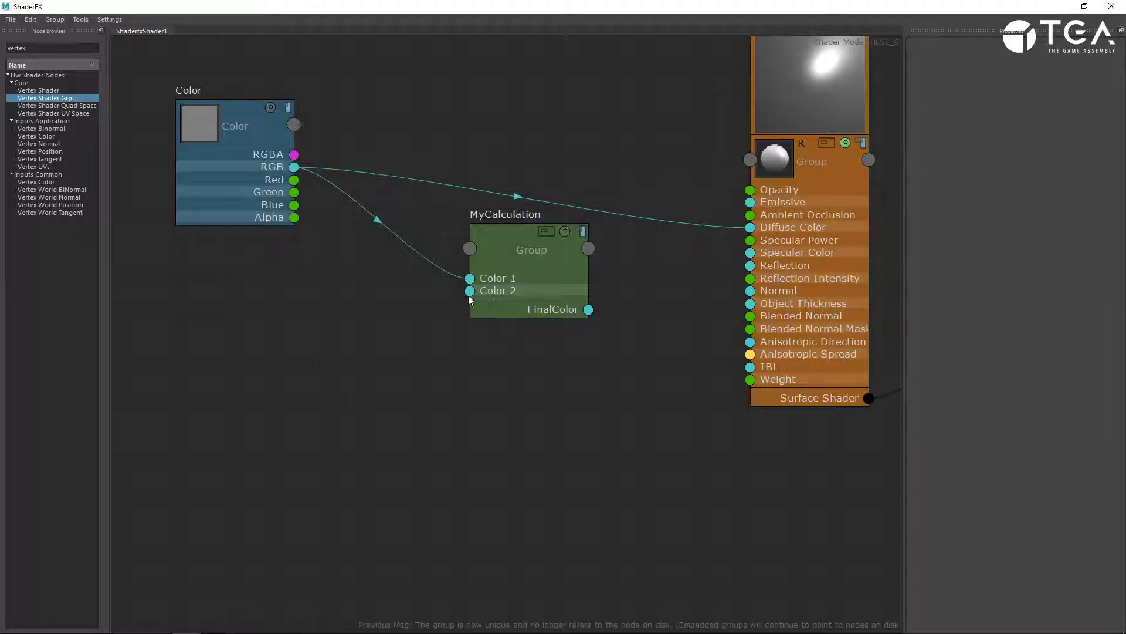
key(ctrl+z)
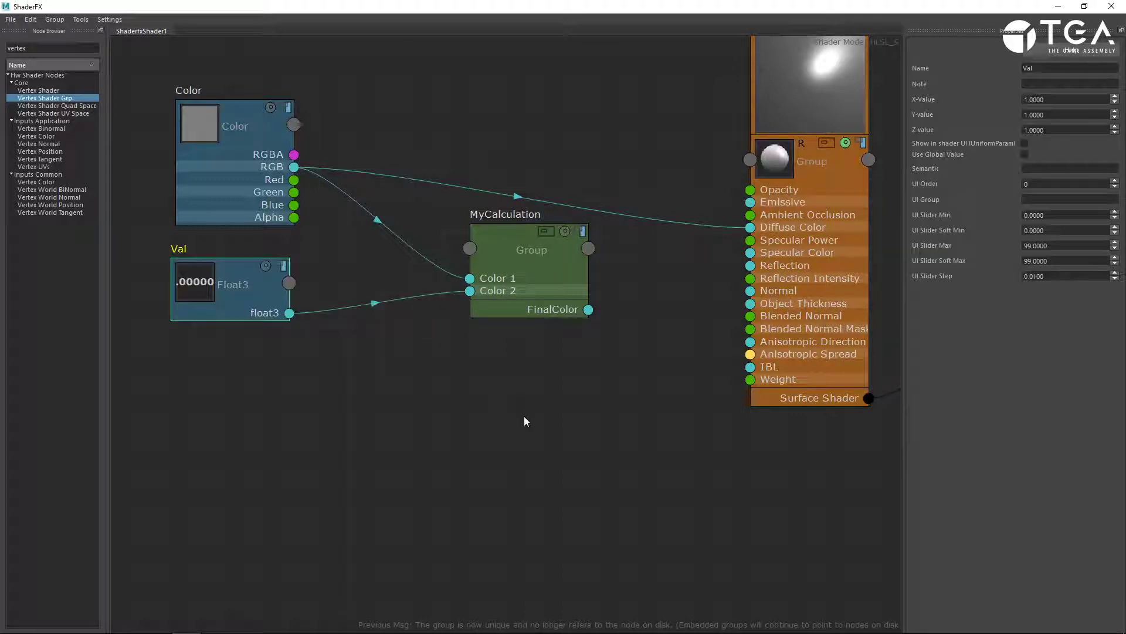
key(ctrl+z)
key(ctrl+z)
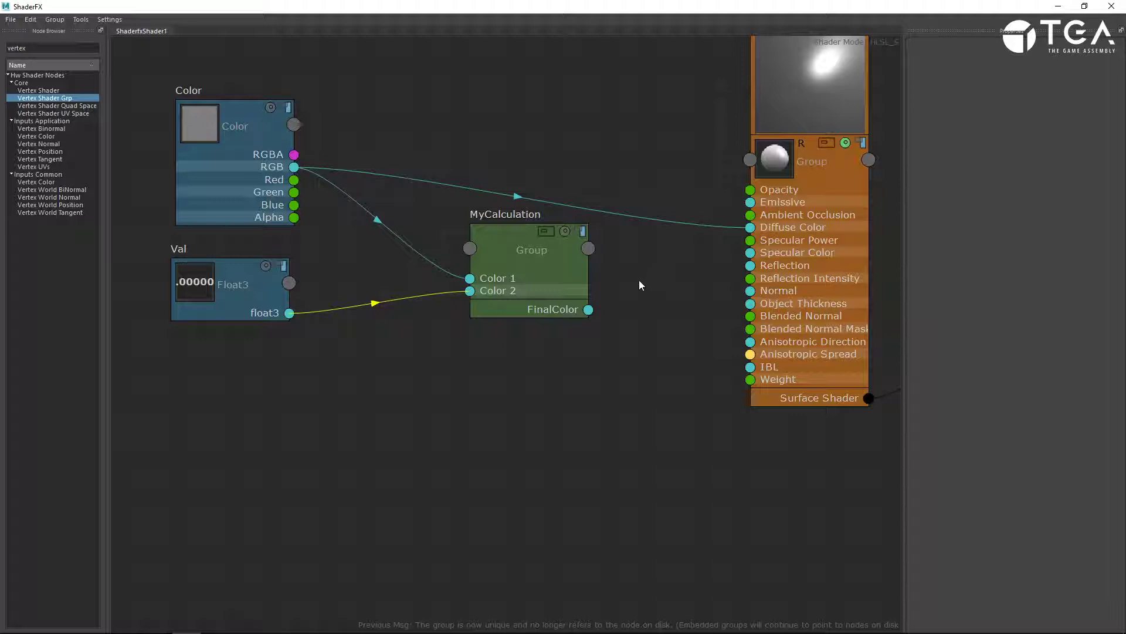
Connect MyCalculation's FinalColor output to Diffuse Color in place of the Color node's direct connection
drag(588, 310, 750, 227)
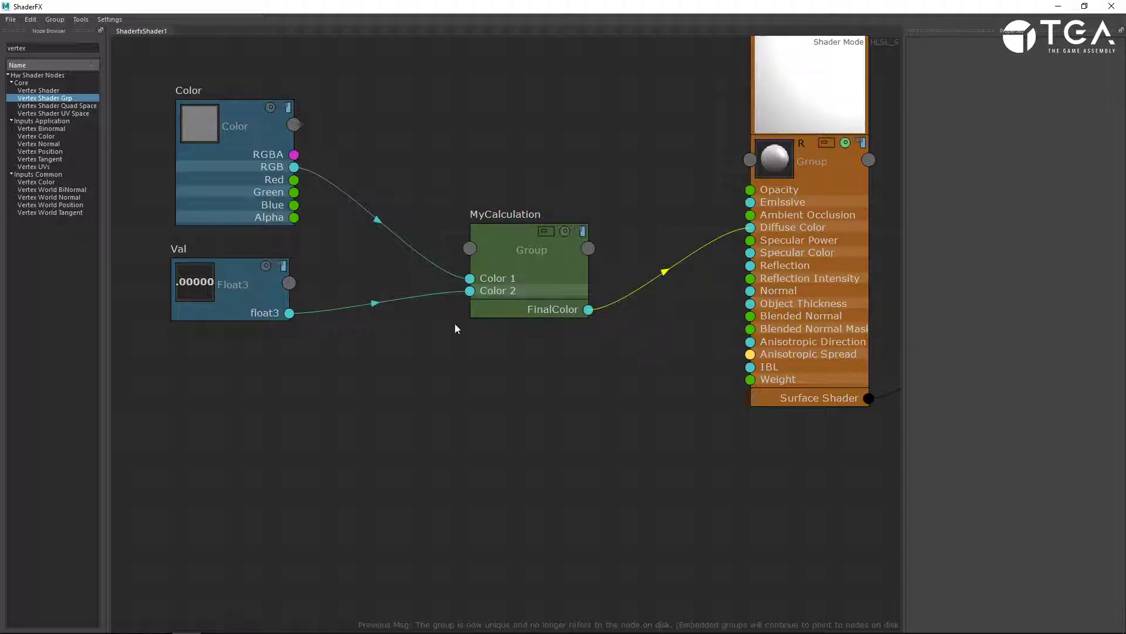
click(248, 124)
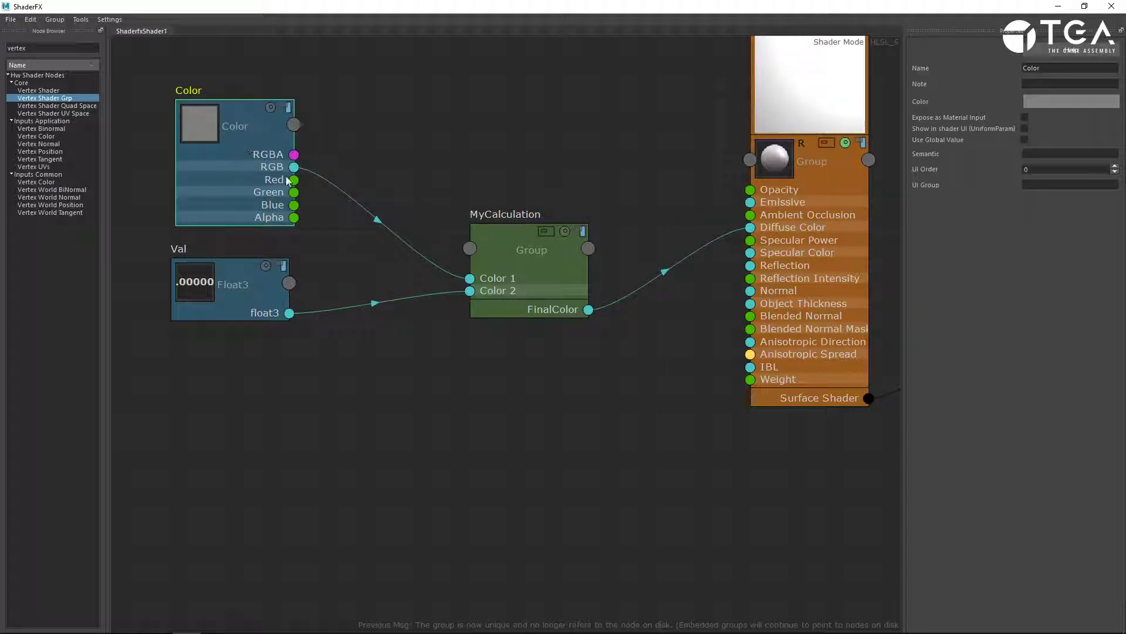
click(523, 534)
Restore the maximized ShaderFX window and move it down to uncover the sphere in the Maya viewport
drag(832, 7, 830, 13)
drag(740, 464, 766, 359)
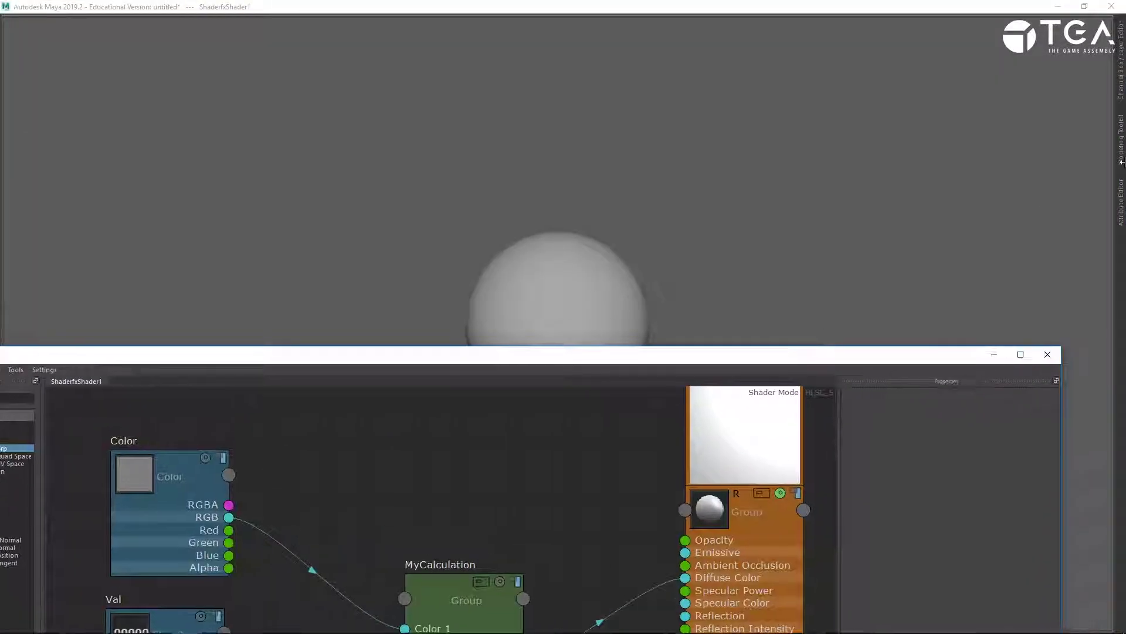
Show the sphere's ShaderfxShader1 settings and attributes in the Attribute Editor, and close the ShaderFX window
click(1121, 194)
click(421, 267)
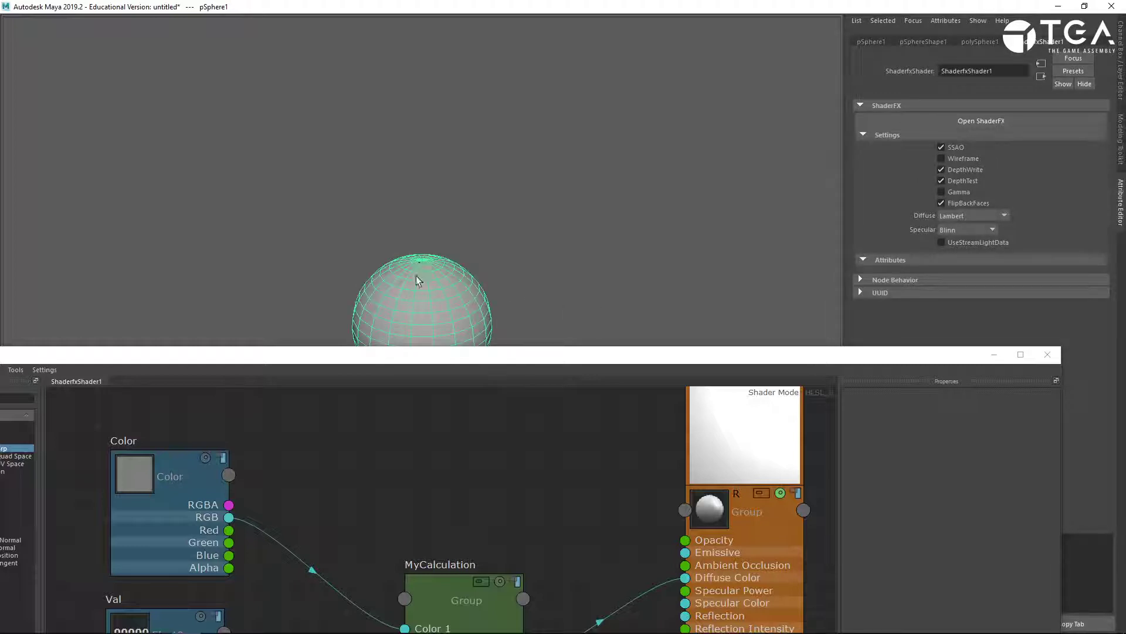
click(576, 505)
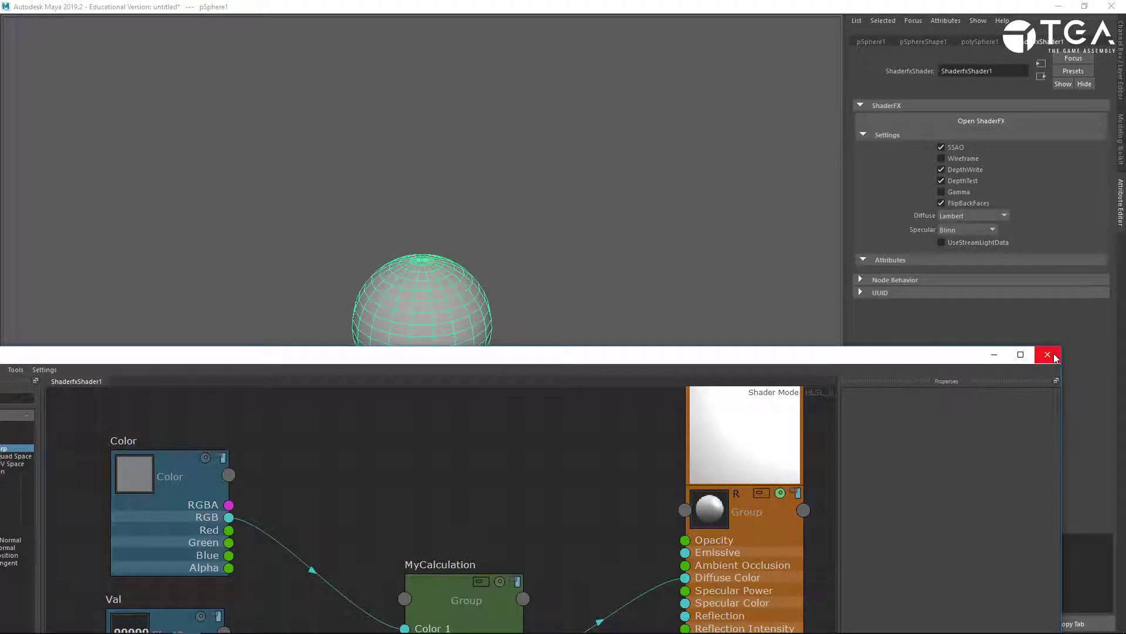
click(1048, 354)
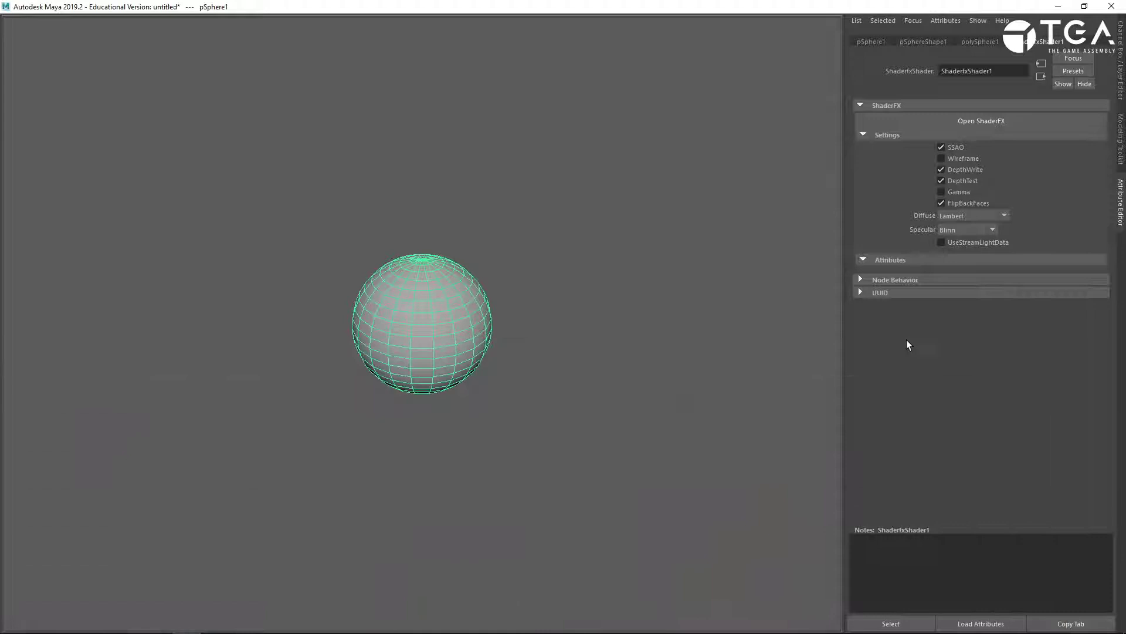
click(617, 349)
click(863, 258)
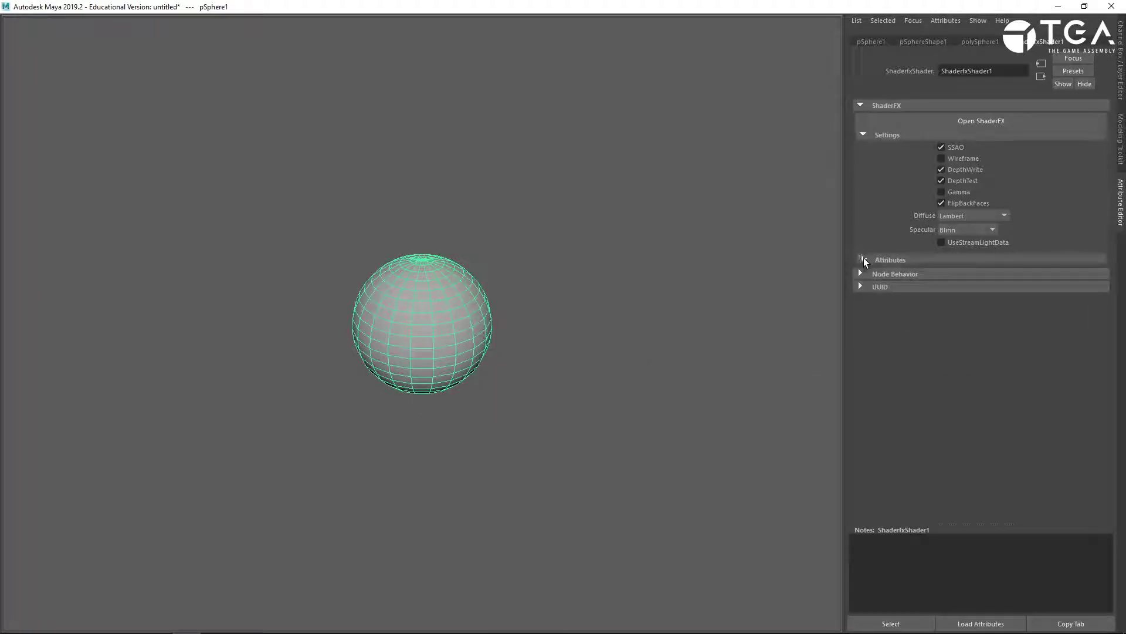
click(863, 259)
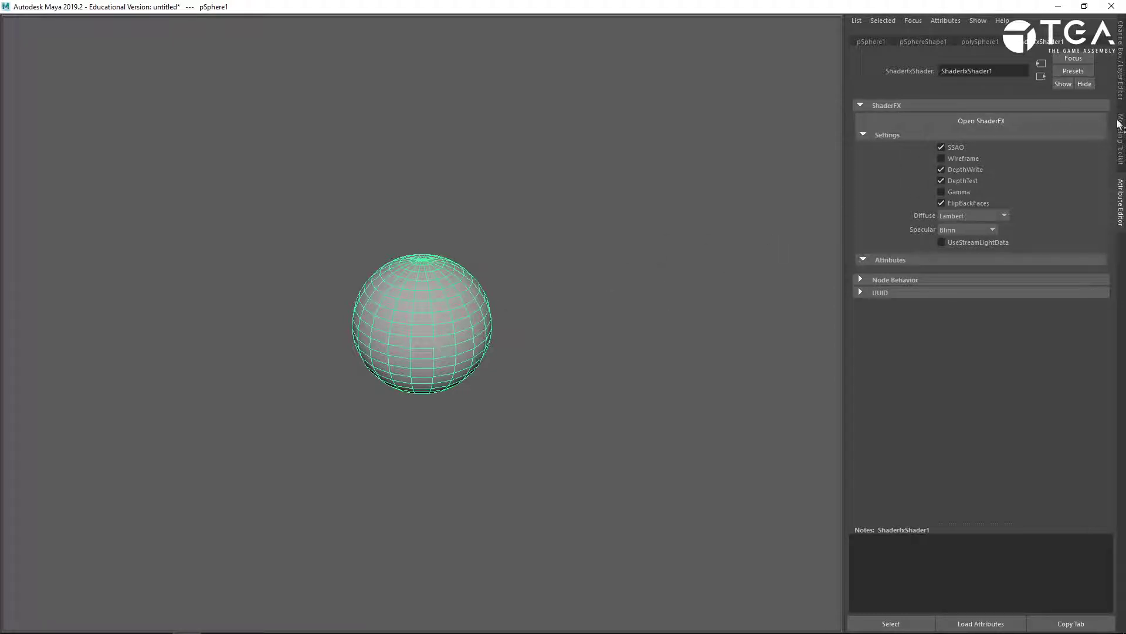
Reopen ShaderFX for the material and expose the Color node as a material input
click(952, 122)
drag(677, 355, 732, 1)
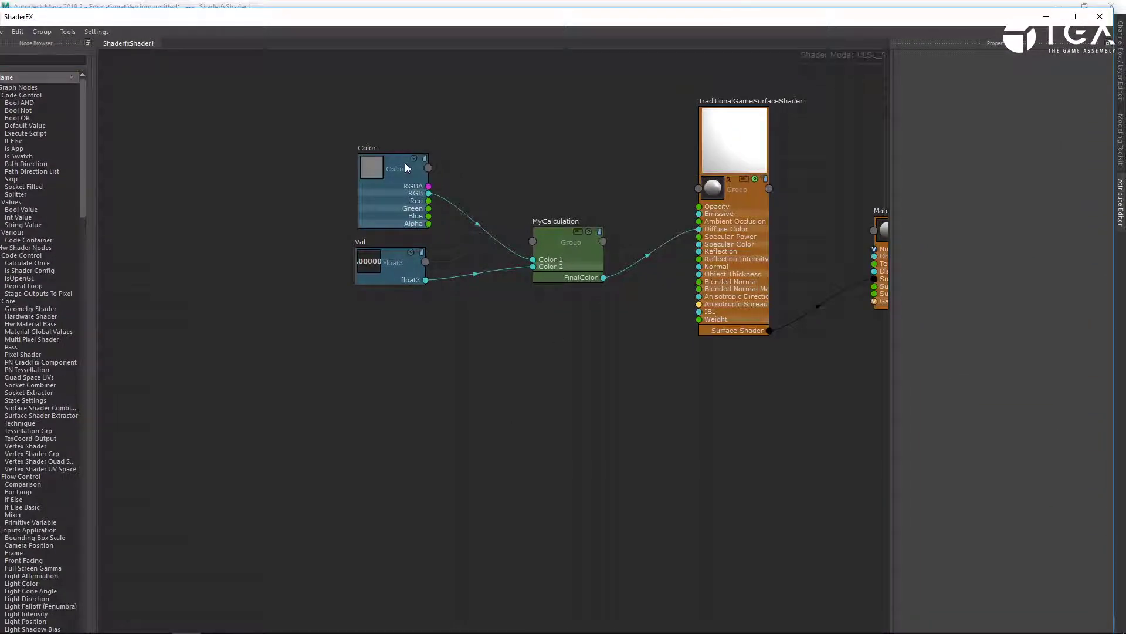
click(405, 168)
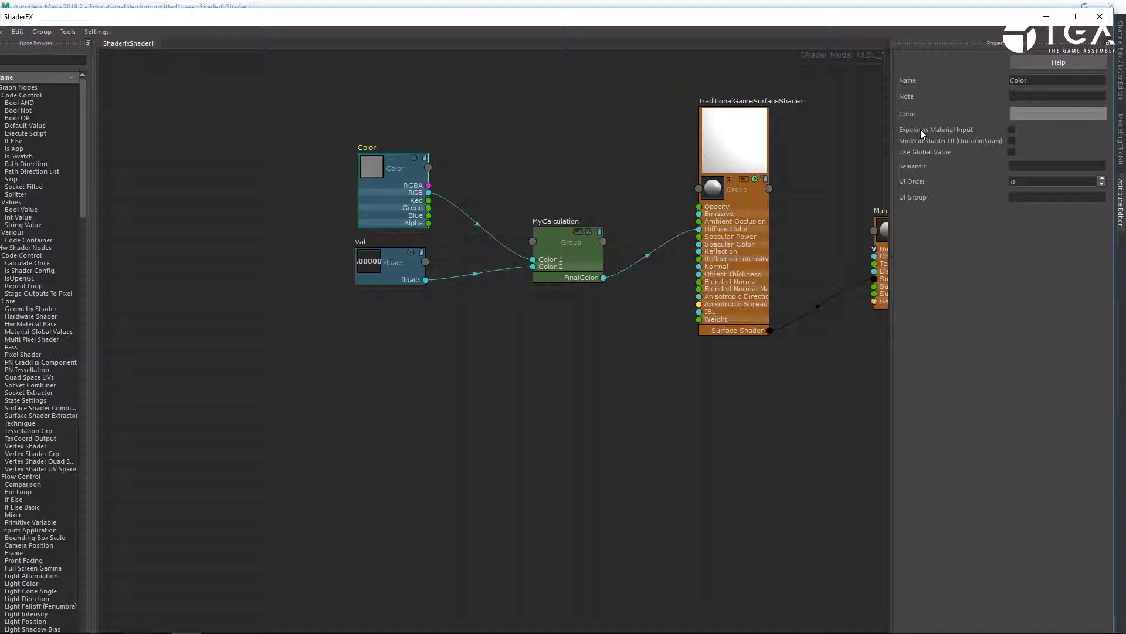
click(1013, 129)
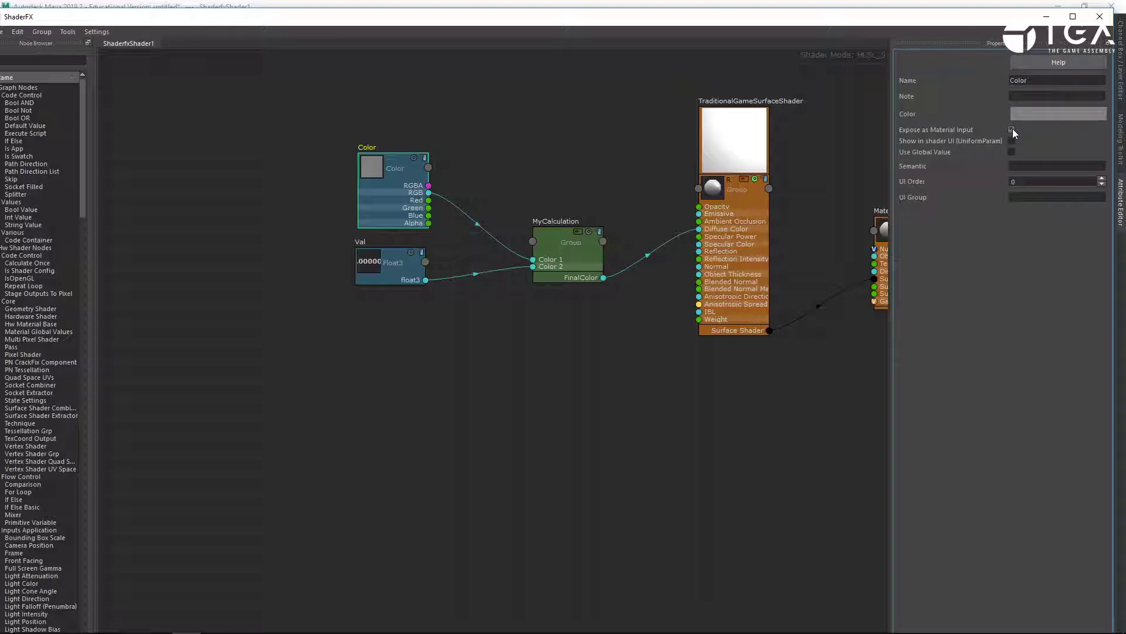
drag(397, 184, 393, 180)
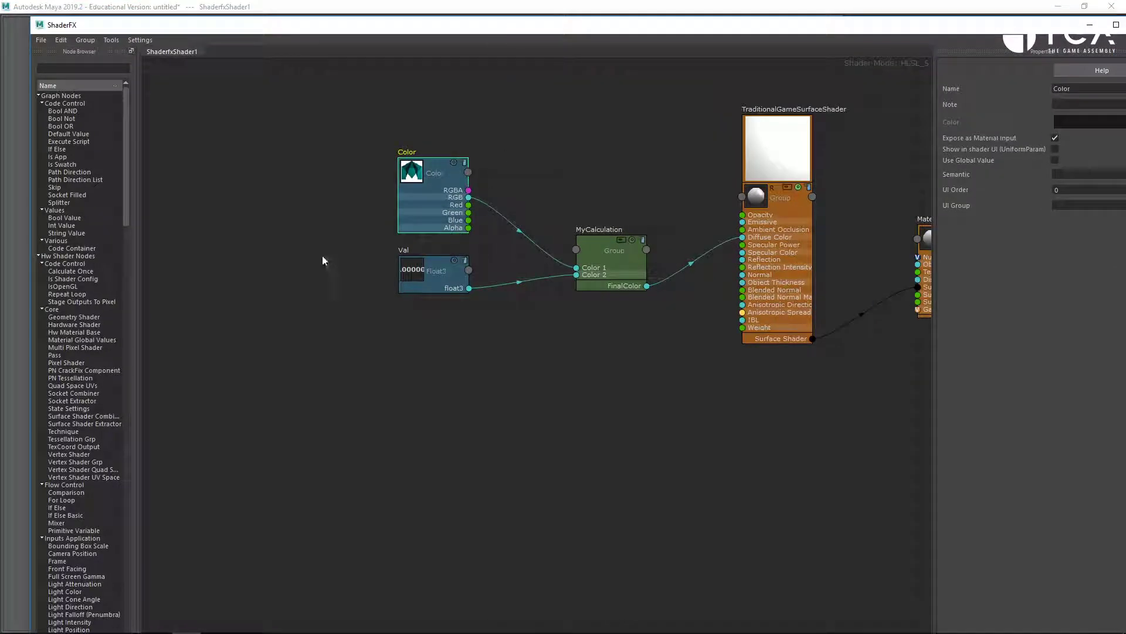
Add a Float node and align it directly below the Float3 Val node, comparing the exposure options of the value nodes
click(105, 68)
text(float)
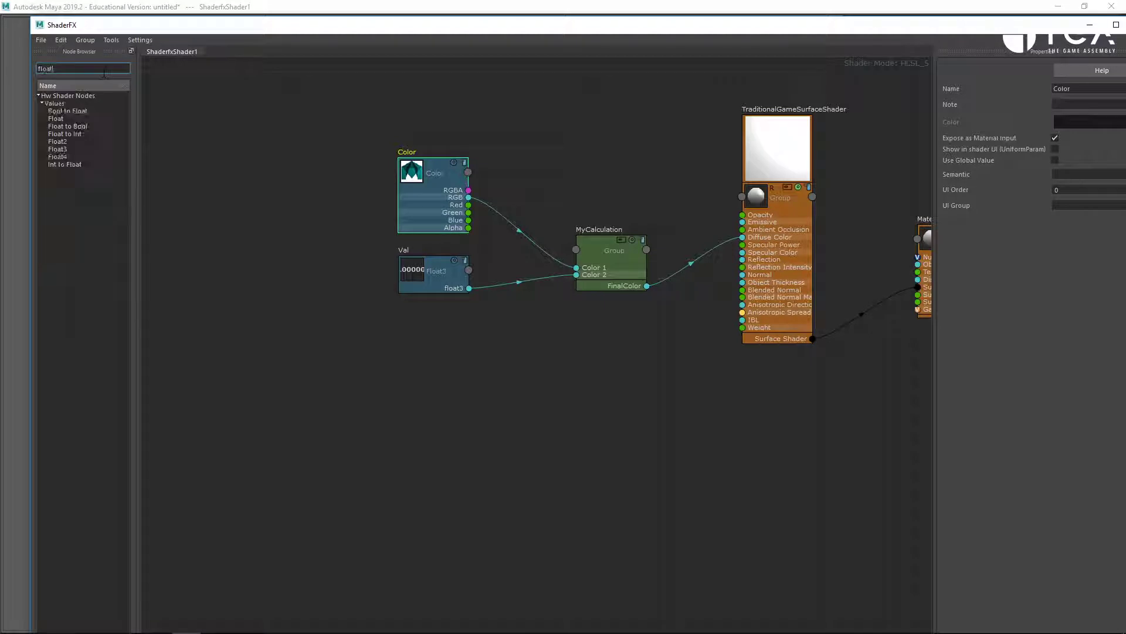
drag(55, 119, 382, 346)
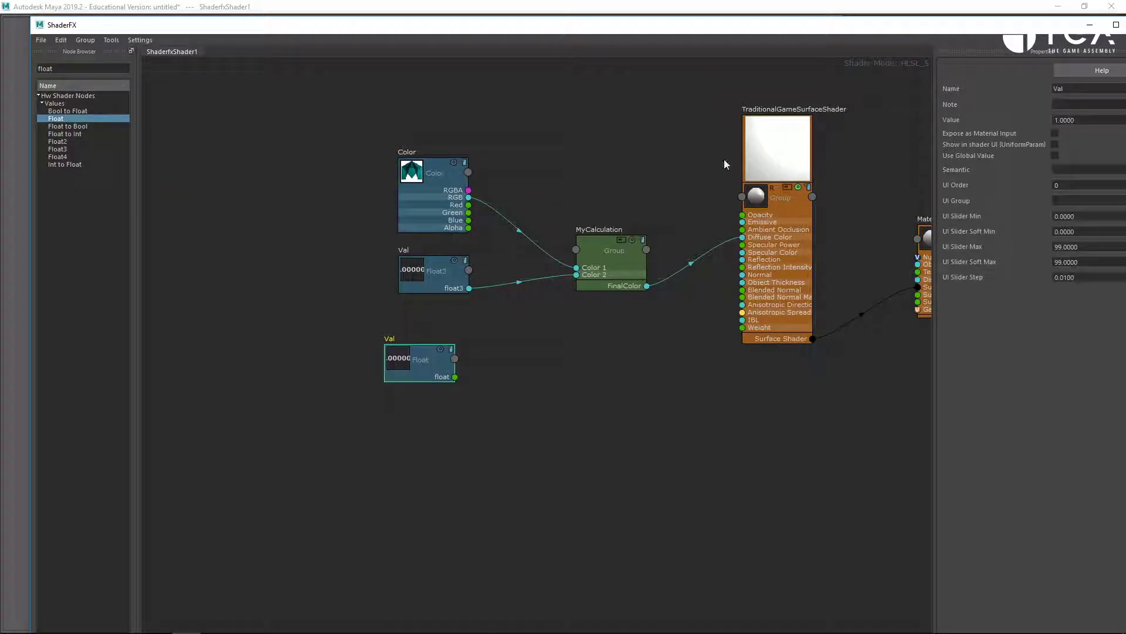
click(435, 273)
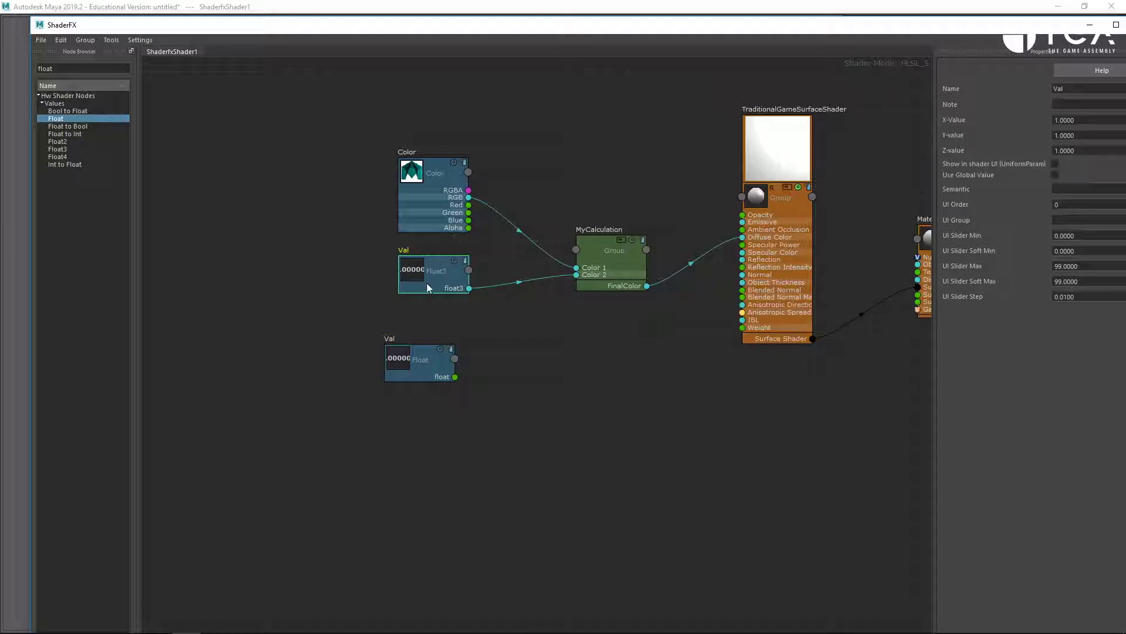
drag(405, 371, 416, 349)
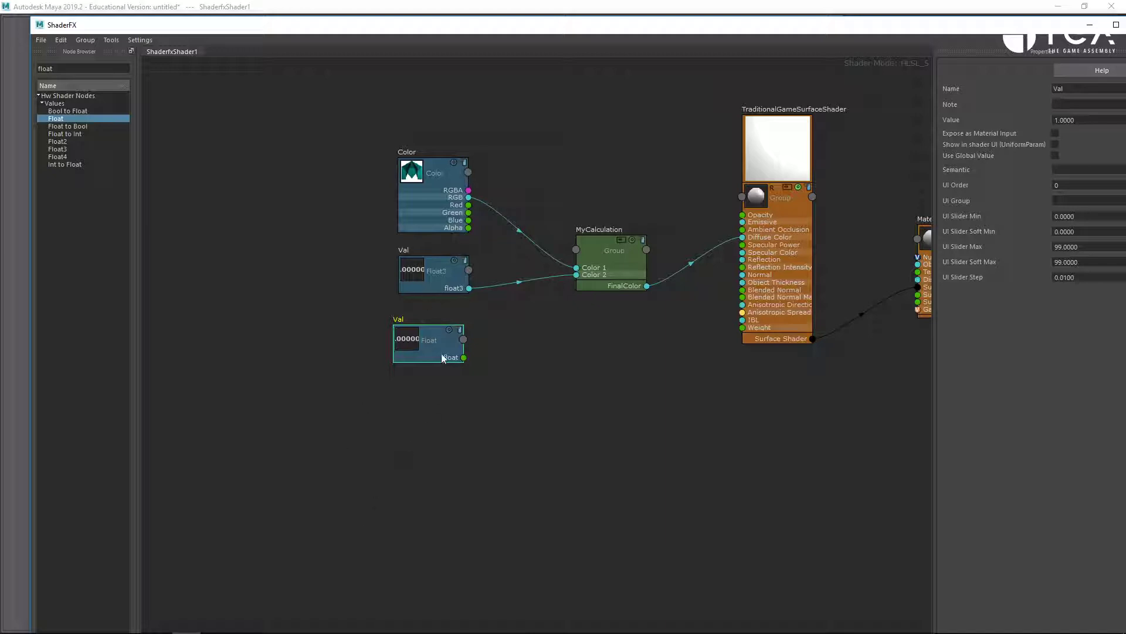
drag(441, 354, 447, 344)
click(440, 202)
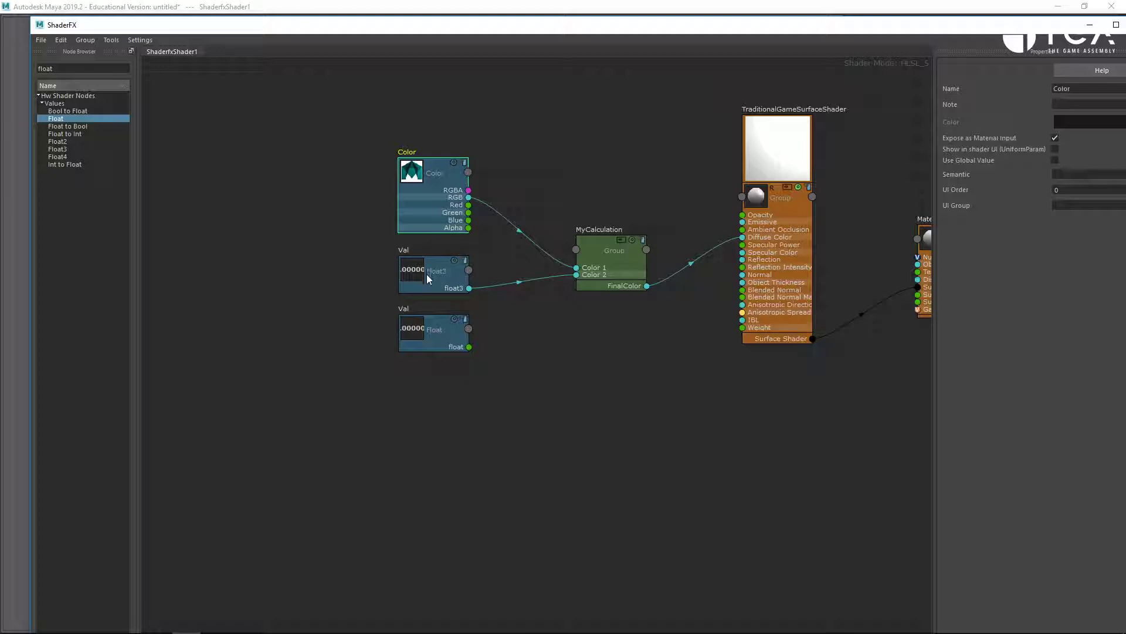
scroll(468, 404, up, 2)
scroll(436, 499, down, 1)
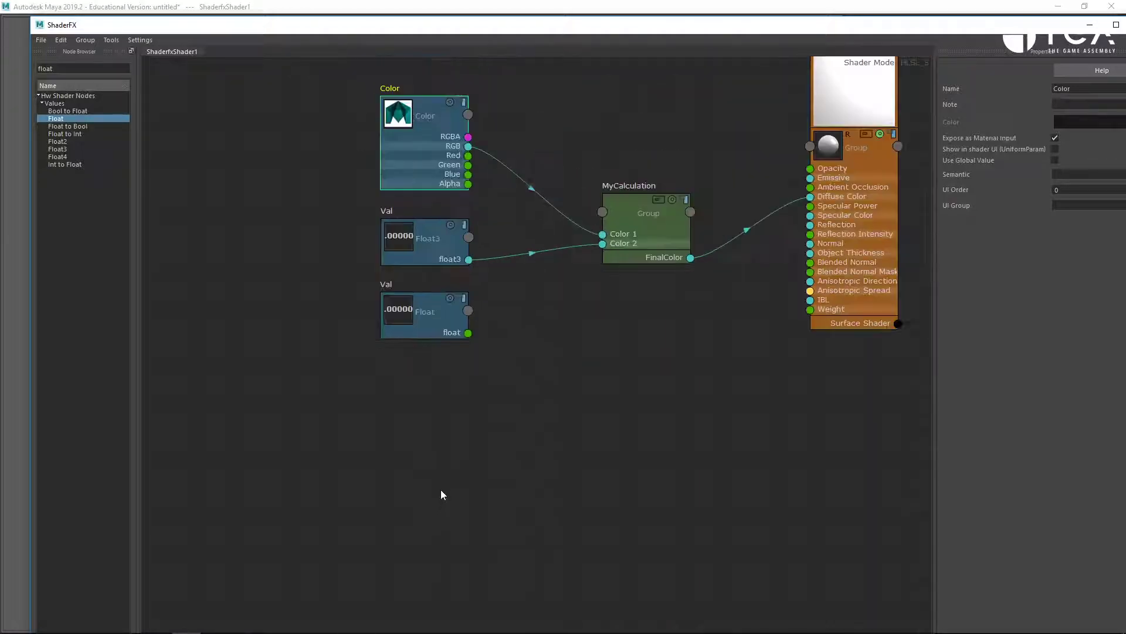
alt+middle_drag(724, 359, 589, 426)
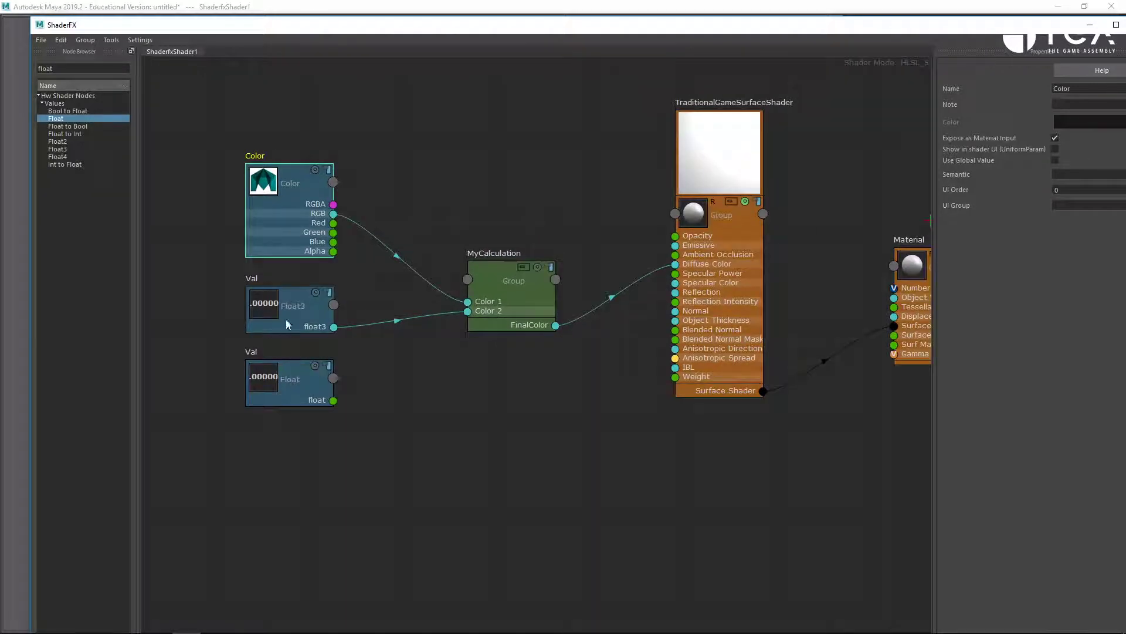
Duplicate the Float node twice and stack the copies in a column beneath the original
click(308, 321)
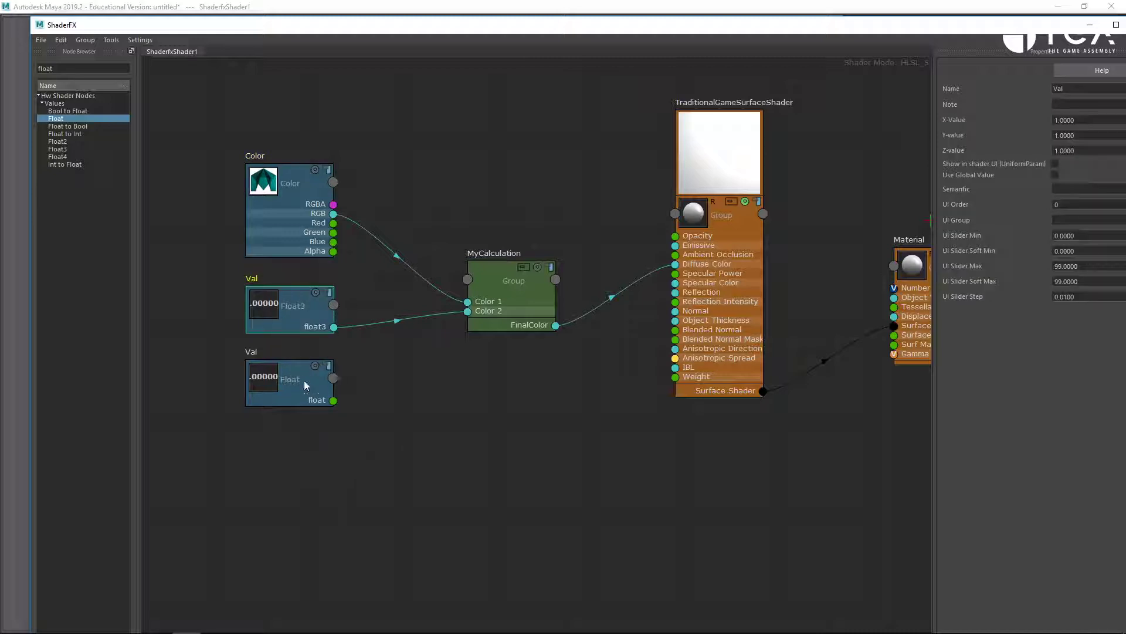
drag(306, 387, 309, 390)
key(ctrl+v)
drag(302, 144, 281, 535)
key(ctrl+v)
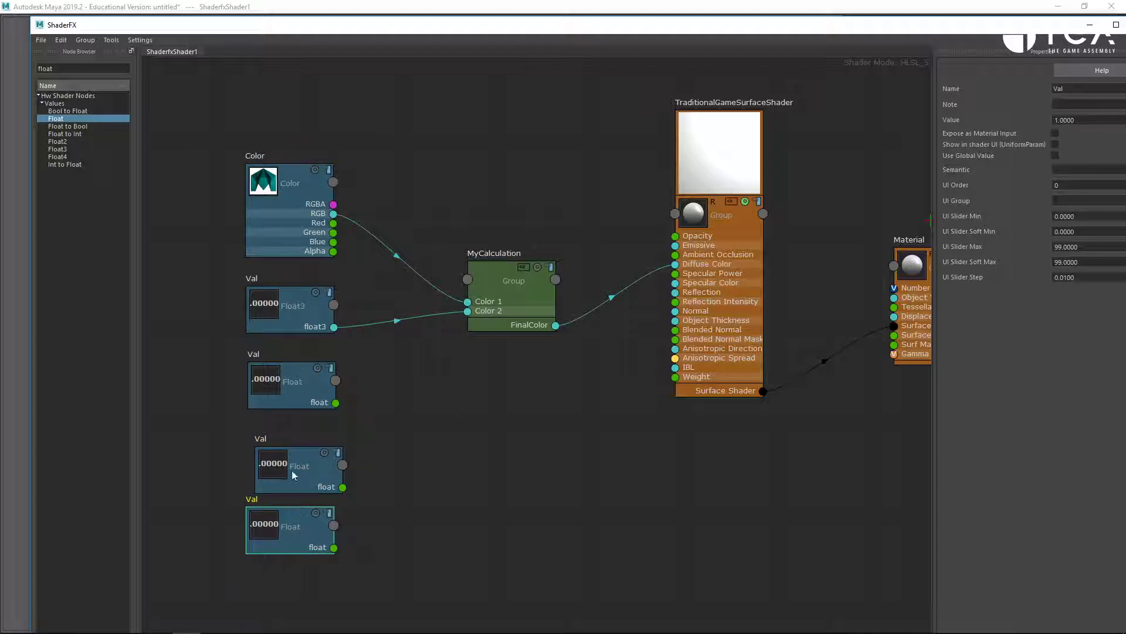
drag(293, 468, 282, 446)
drag(281, 532, 276, 506)
drag(293, 405, 293, 406)
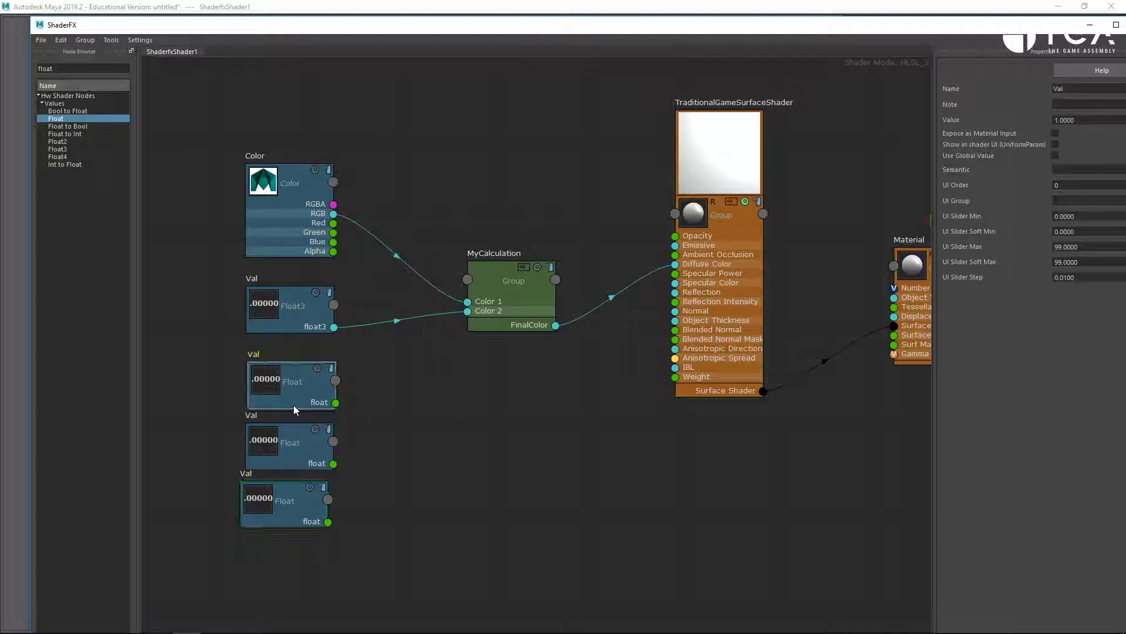
click(282, 456)
click(285, 503)
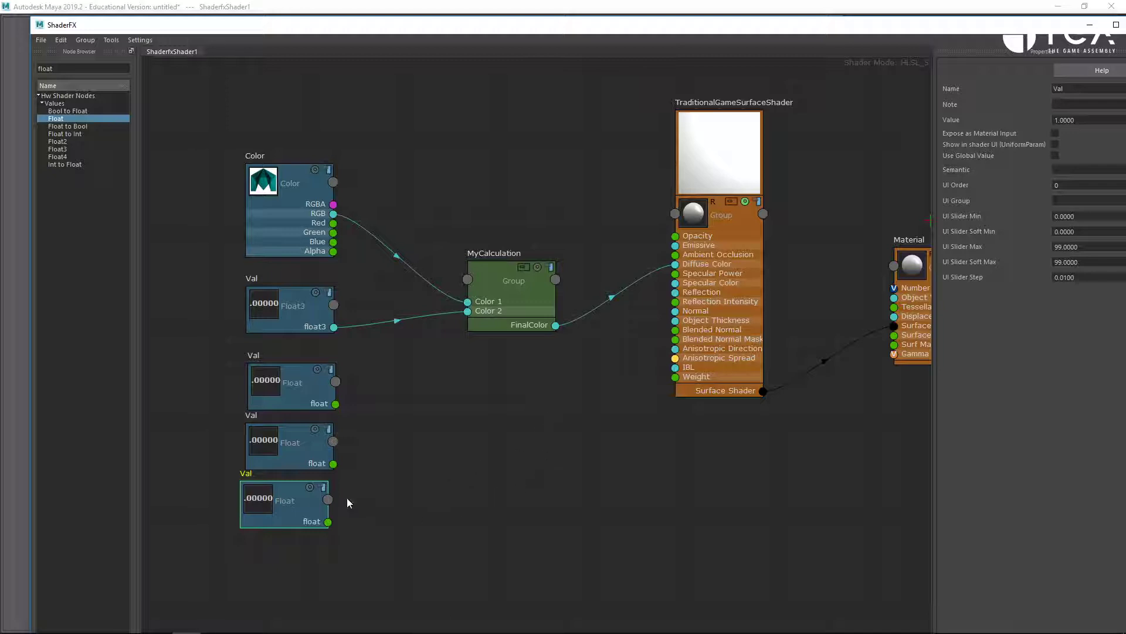
Delete the three stacked Float nodes below the Float3 Val node
drag(223, 355, 326, 579)
key(Delete)
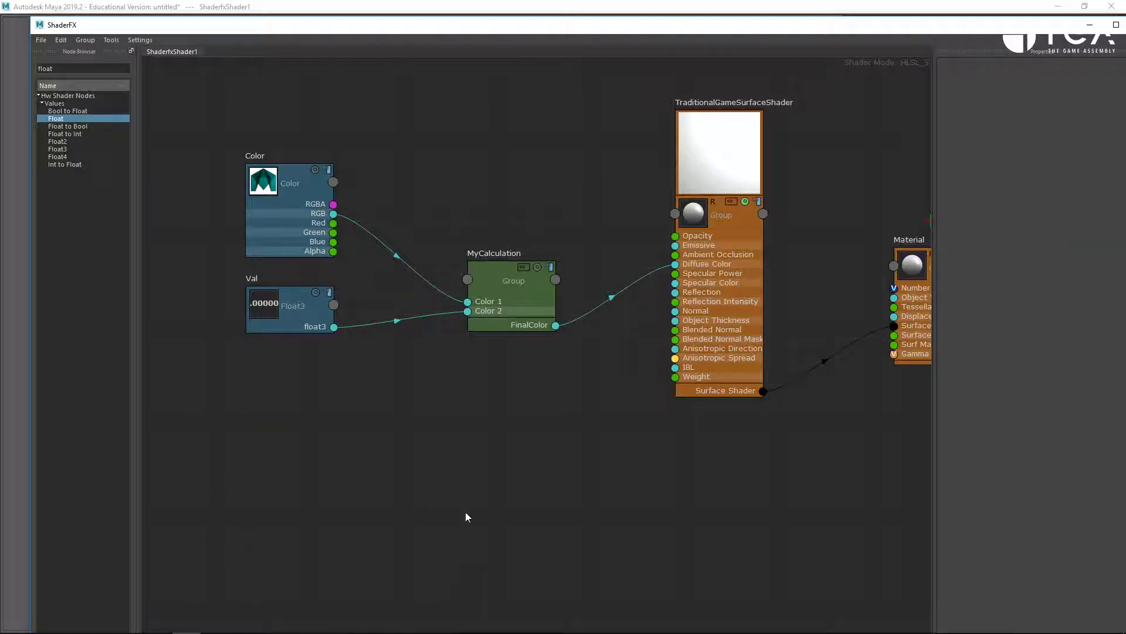
Uncover the Attribute Editor and examine its attributes for the Color, Val and MyCalculation nodes, and with no node selected
click(285, 218)
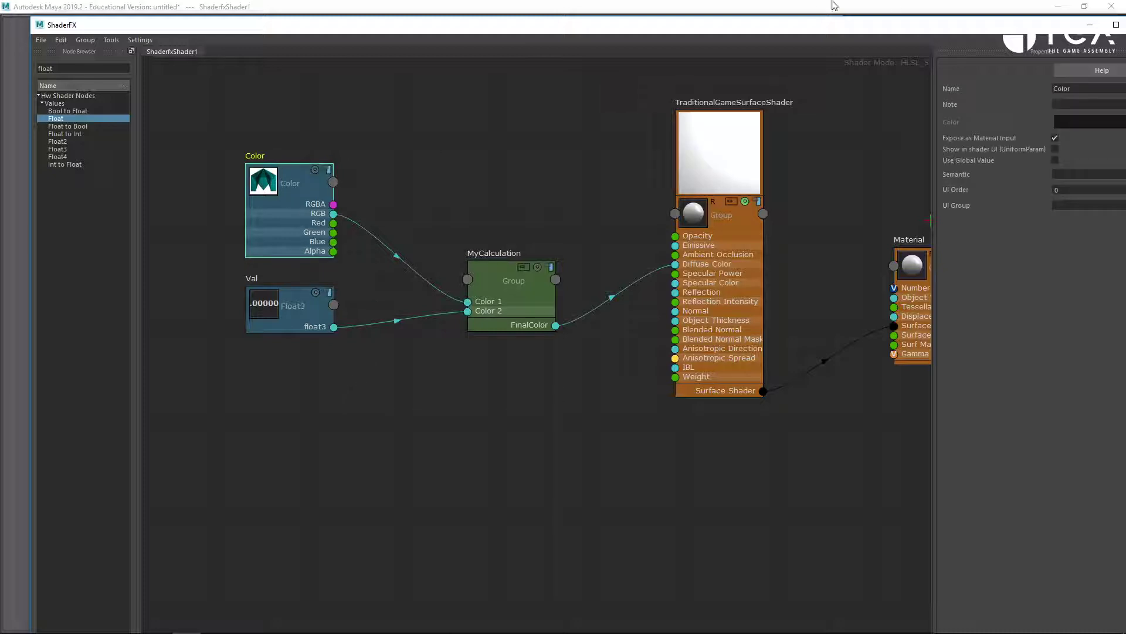
drag(794, 28, 617, 322)
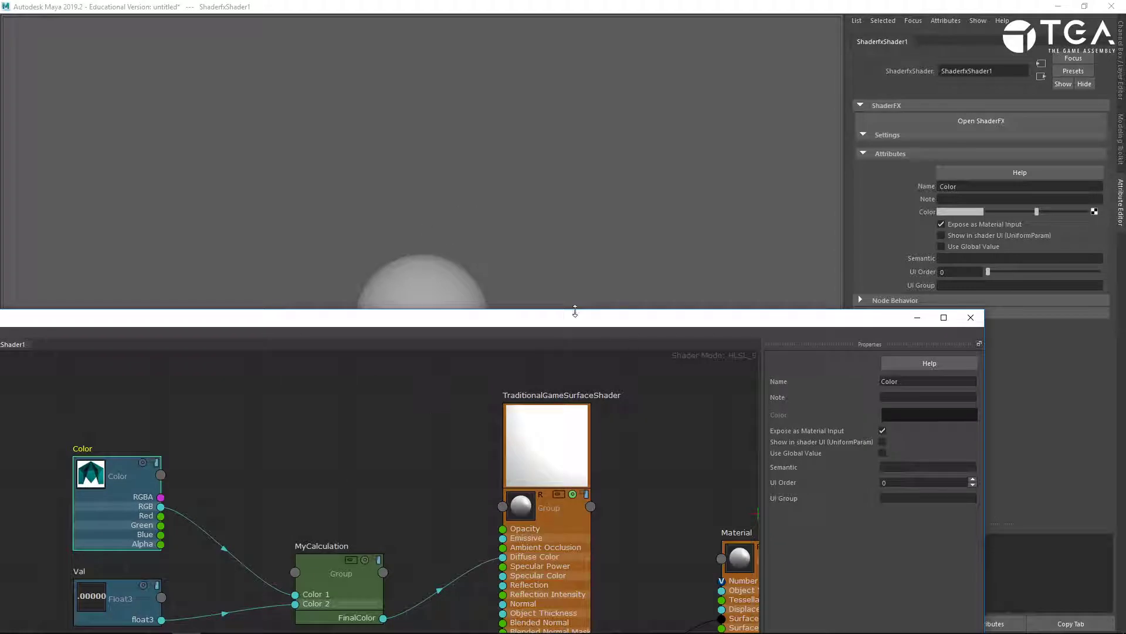
click(142, 617)
click(329, 594)
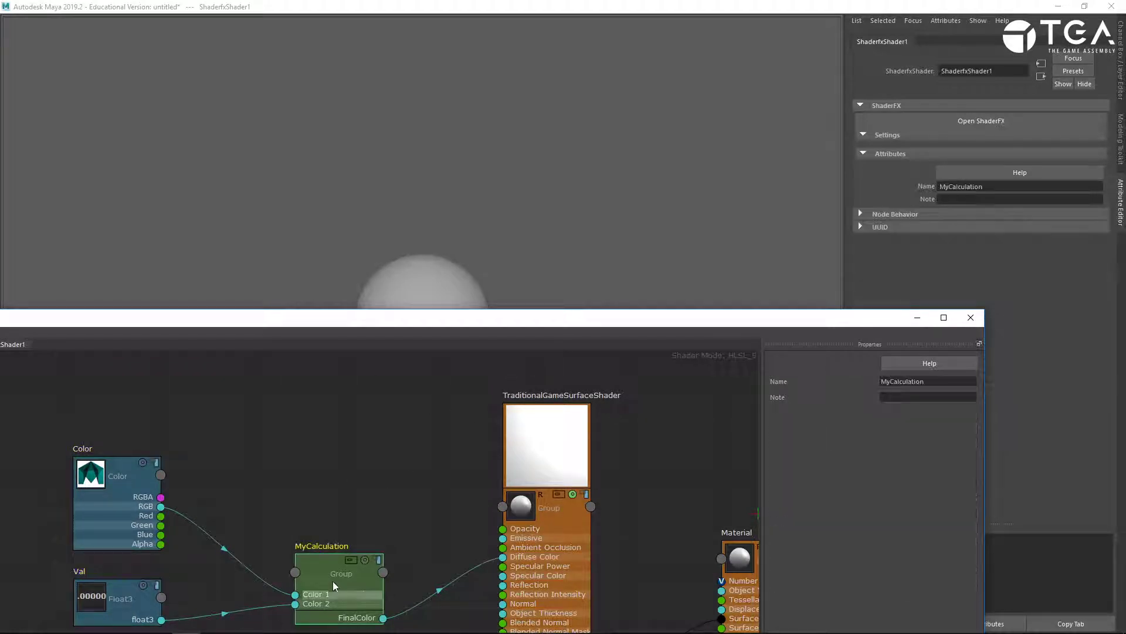
click(106, 534)
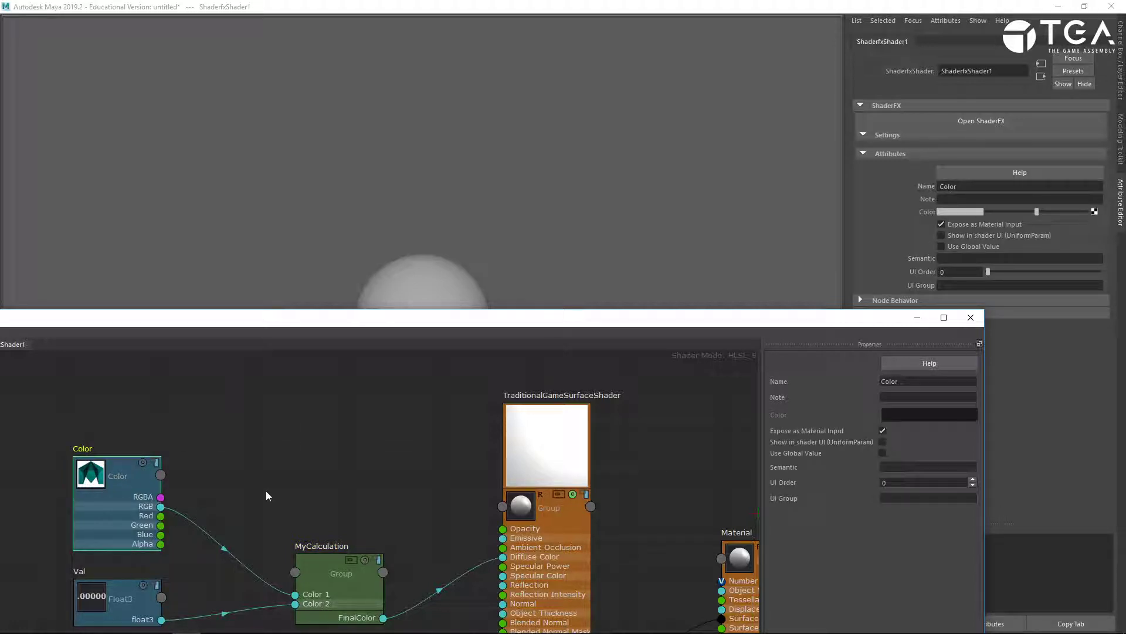
click(378, 446)
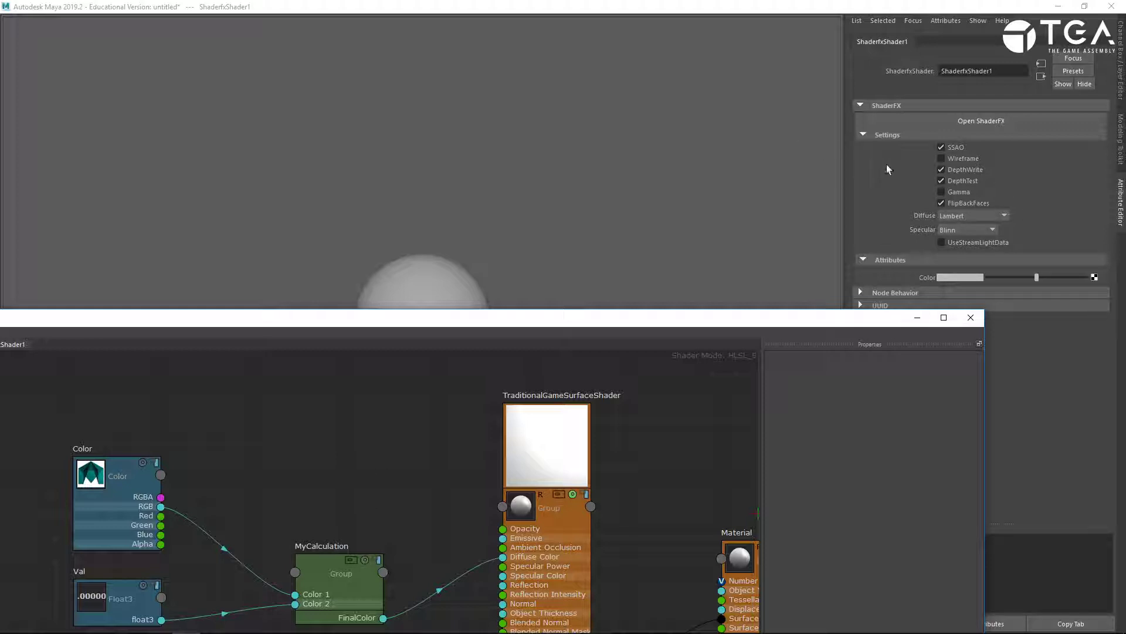
Set the material's exposed Color attribute to red in the Attribute Editor and turn on textured shading in the viewport
click(870, 138)
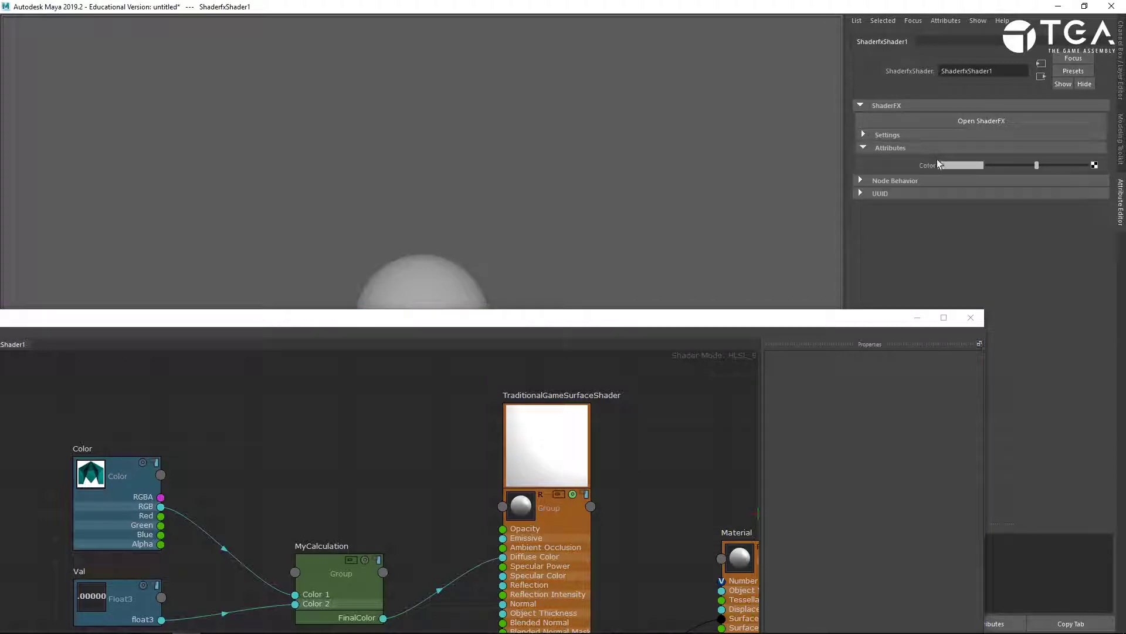
click(973, 167)
click(635, 247)
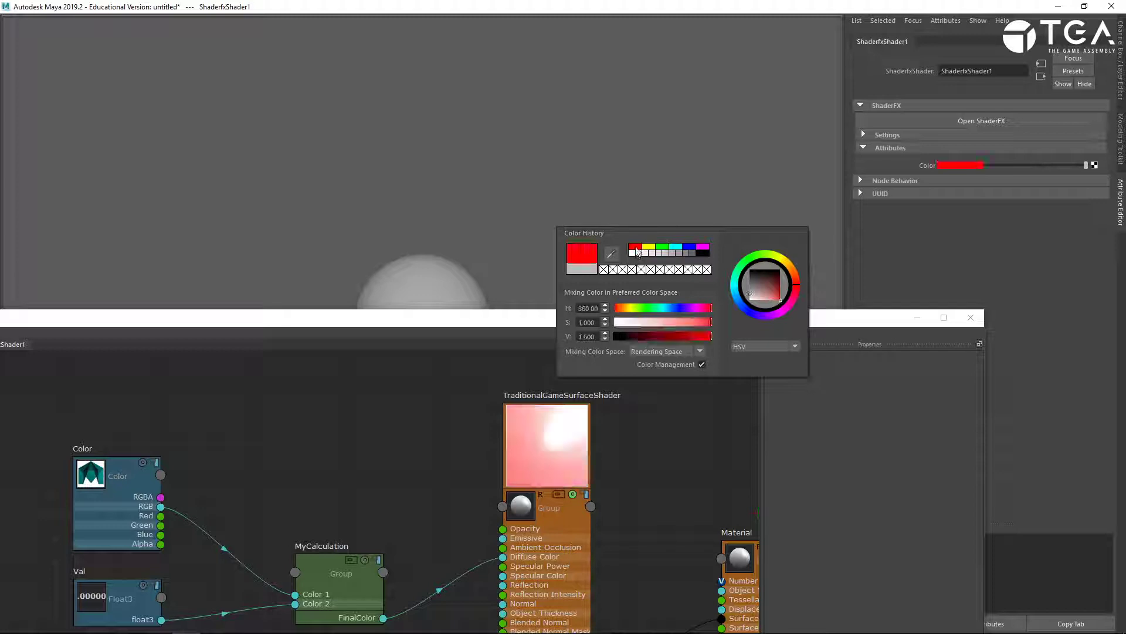
click(627, 165)
key(6)
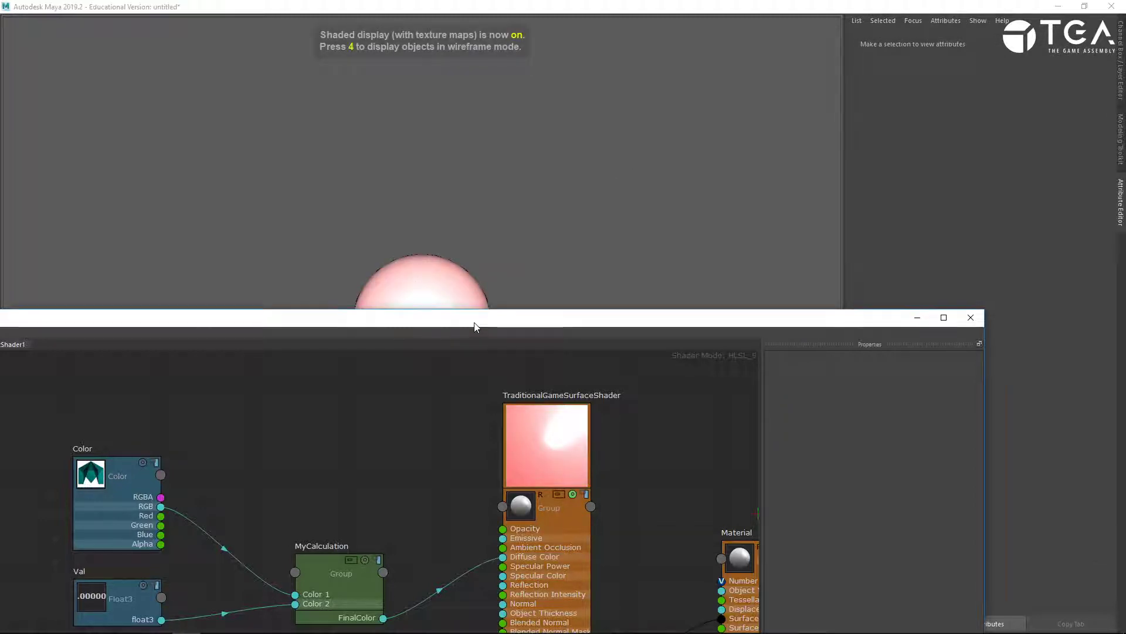
Select the Color node and reposition the ShaderFX window to compare the node's properties with those in the Attribute Editor
drag(478, 322, 479, 152)
click(111, 319)
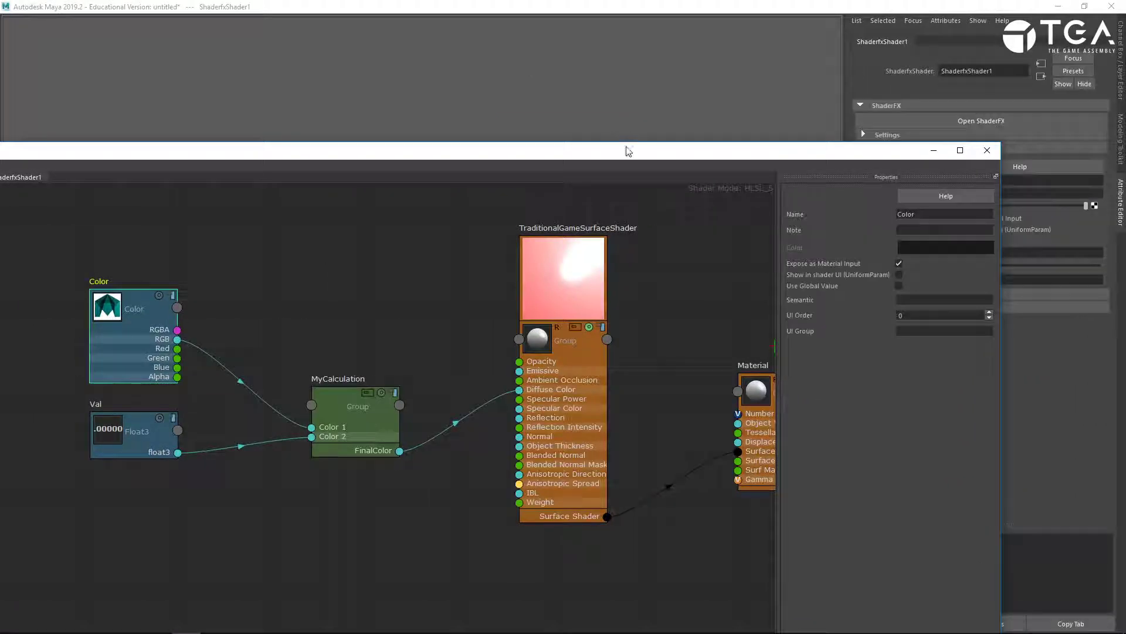
drag(626, 151, 597, 338)
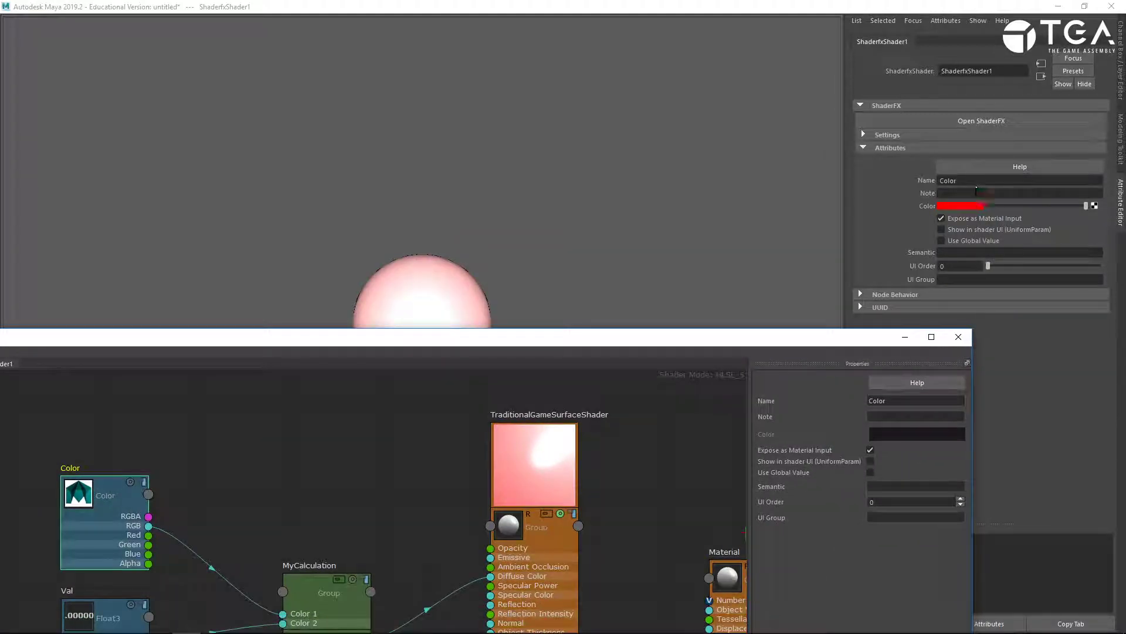
drag(747, 338, 779, 319)
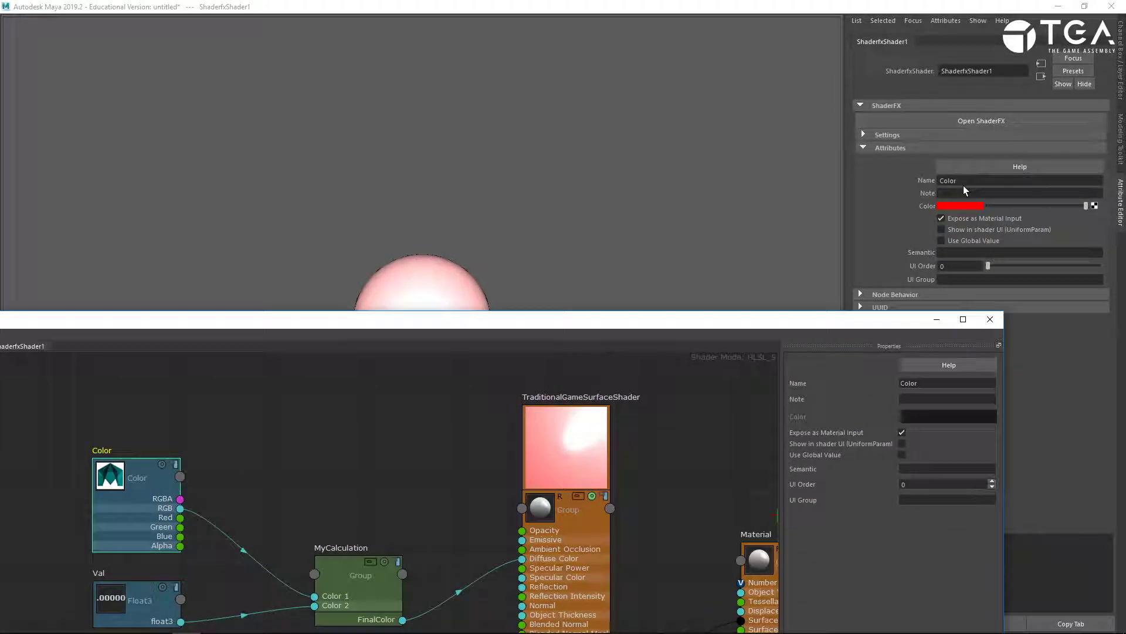
Find the Texture Map node in the Node Browser and add it to the graph below the Val node
drag(671, 327, 805, 34)
drag(53, 70, 1, 63)
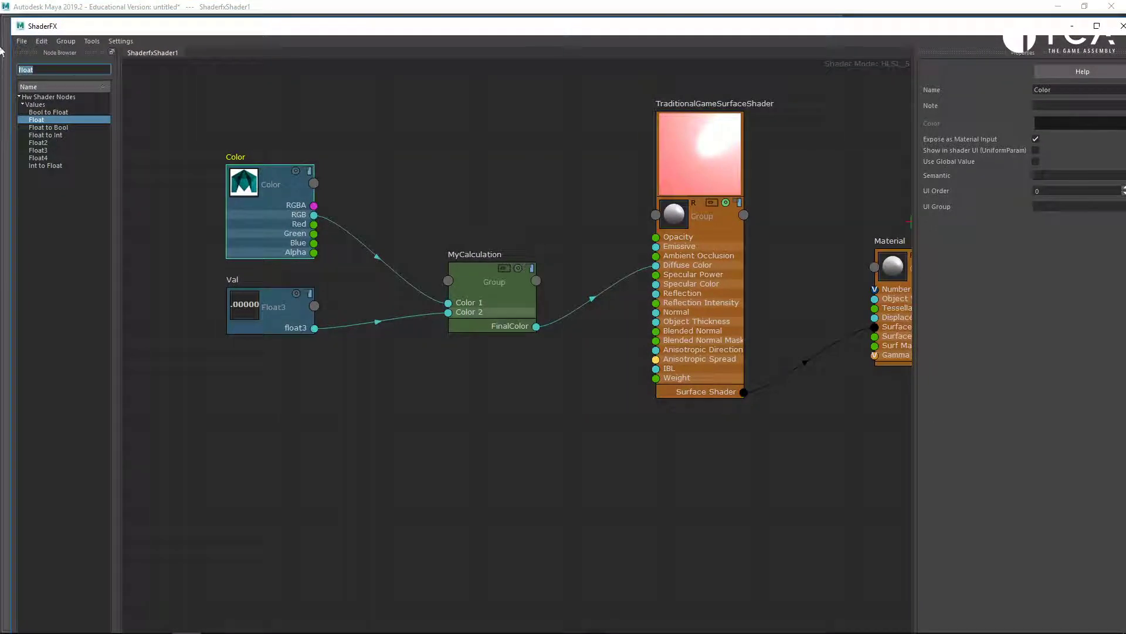
text(texture map)
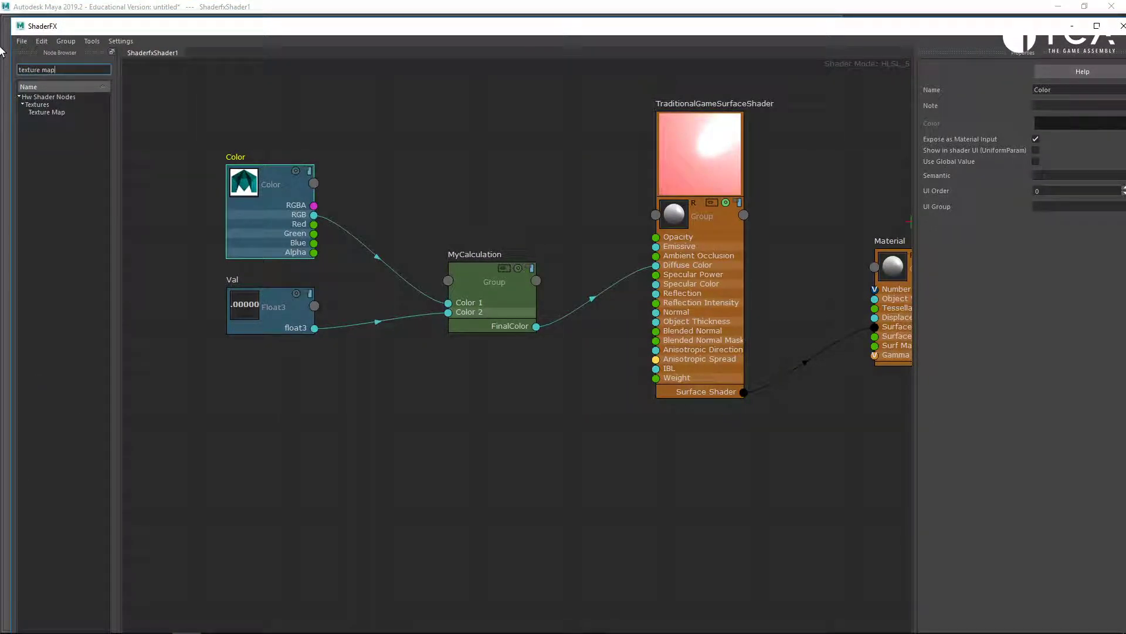
drag(66, 113, 263, 379)
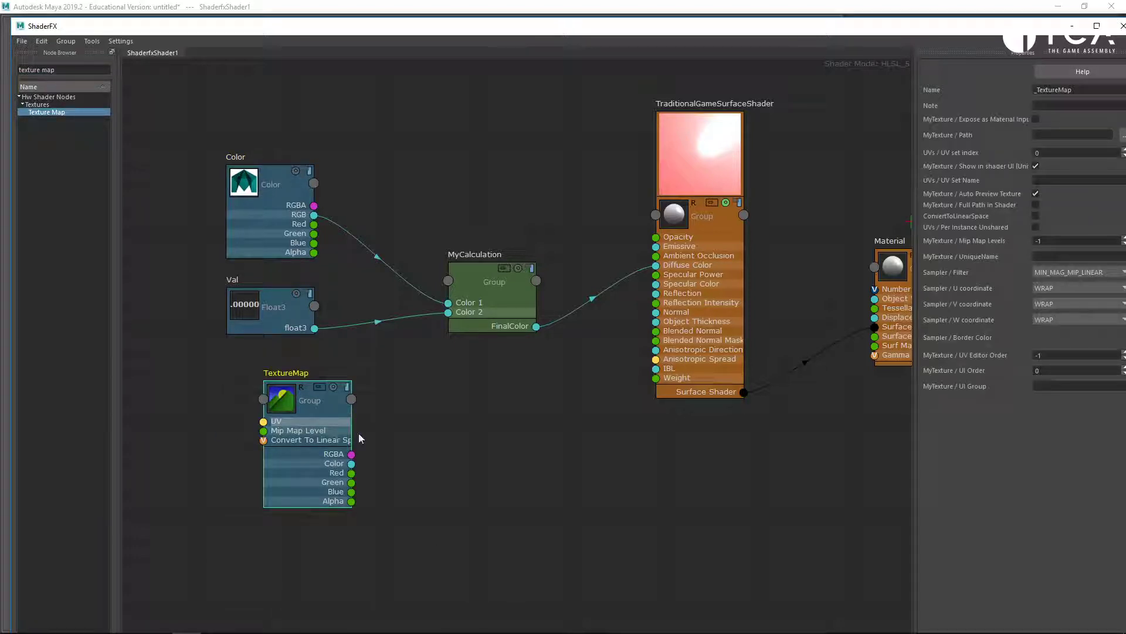
Connect the TextureMap's Color output to the surface shader's Diffuse Color and expose MyTexture as a material input
drag(351, 463, 656, 266)
click(492, 455)
click(284, 420)
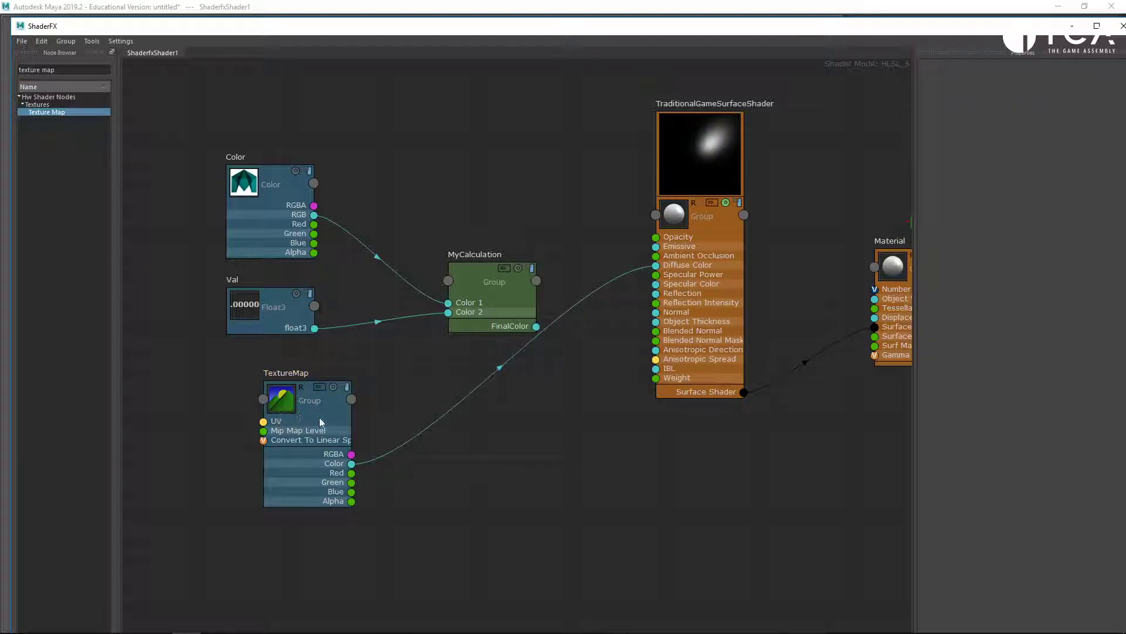
drag(945, 31, 842, 33)
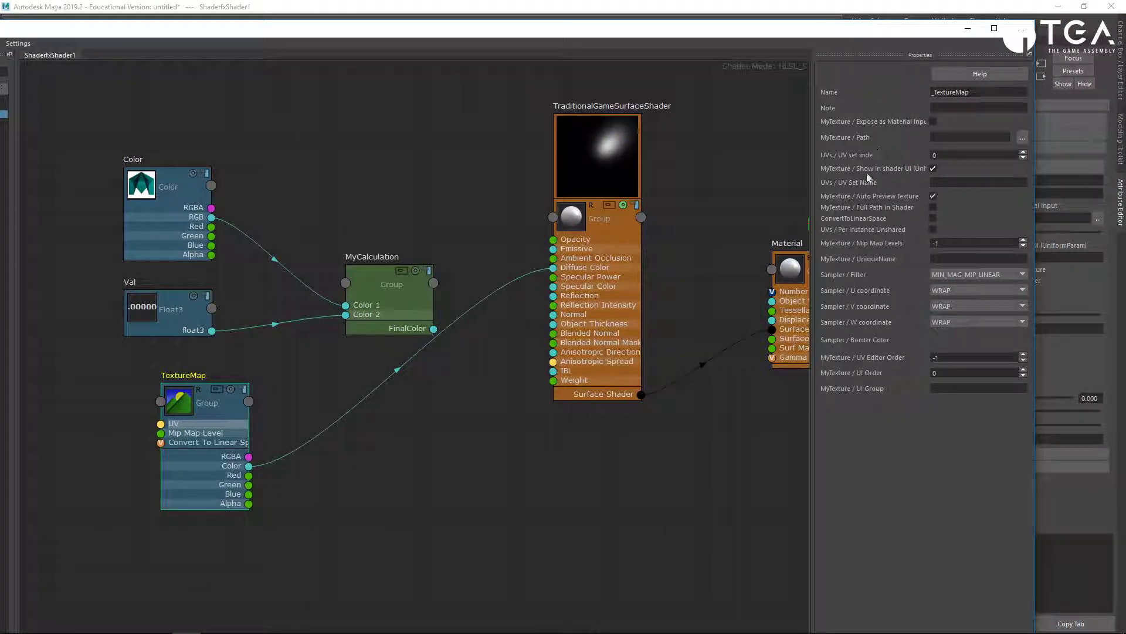
click(933, 120)
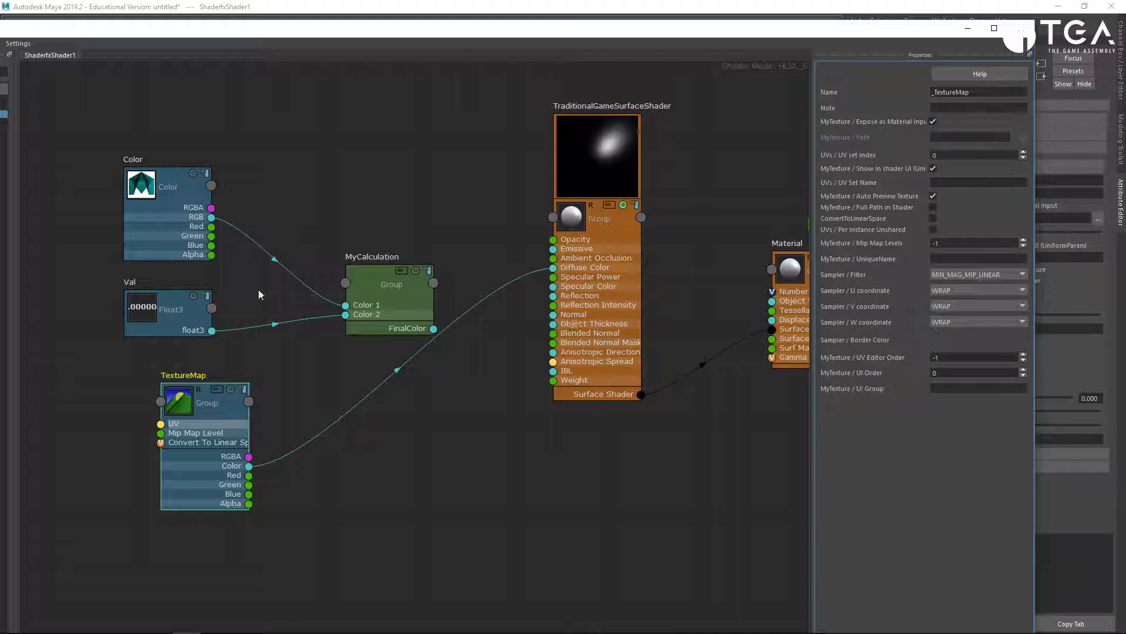
Check the Color node's name property and set the TextureMap node's unique name to MyTexture
click(160, 201)
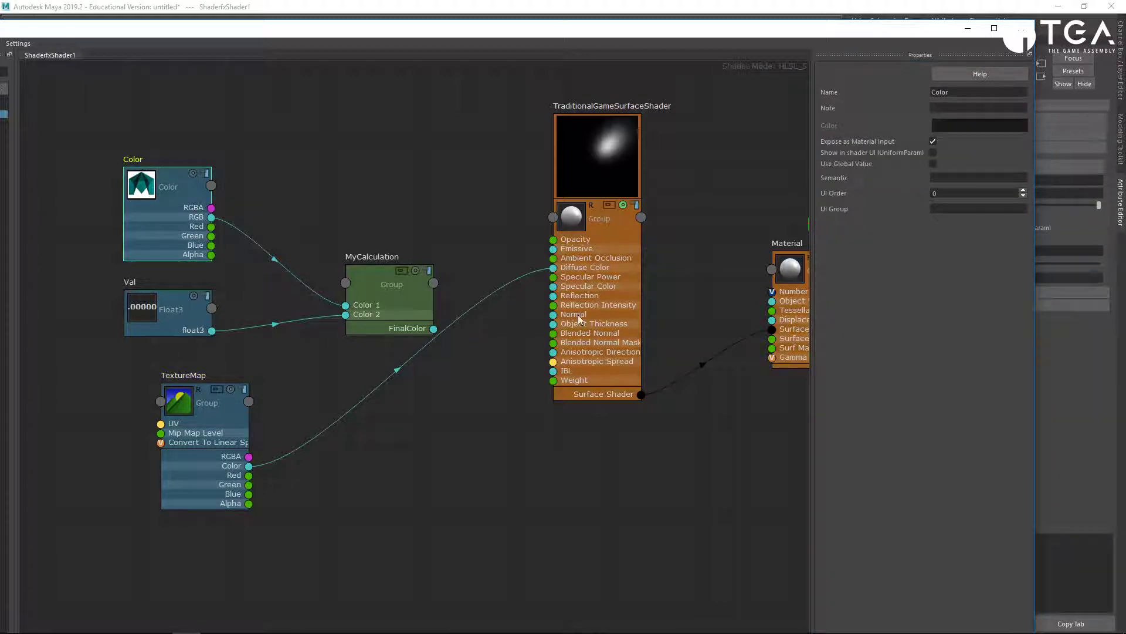
double_click(941, 92)
click(223, 418)
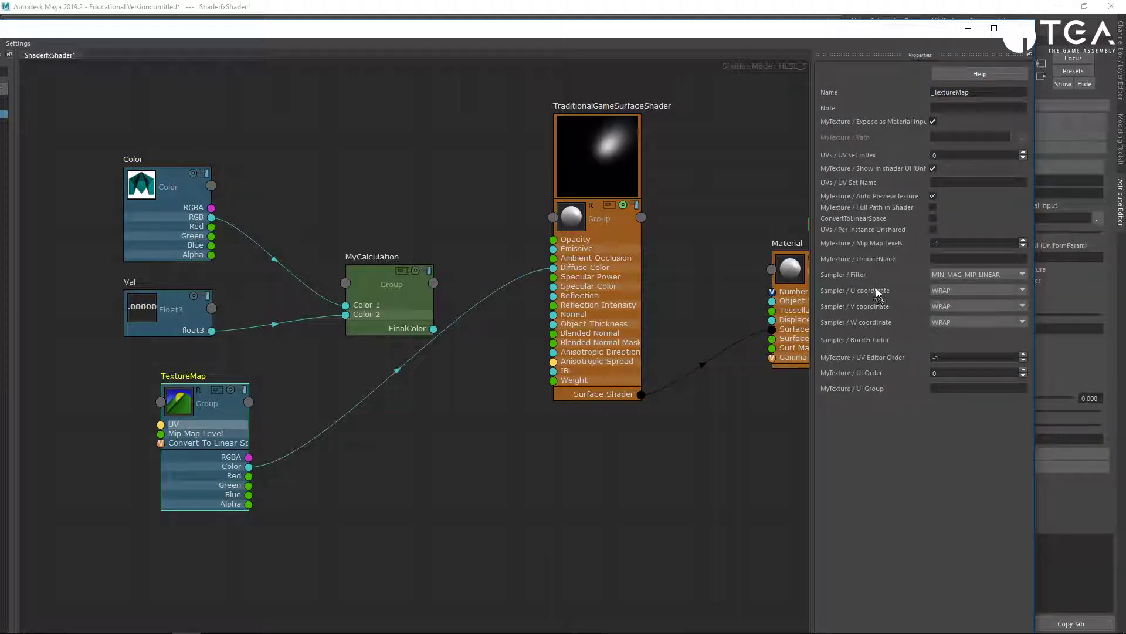
click(968, 259)
text(MyTexture)
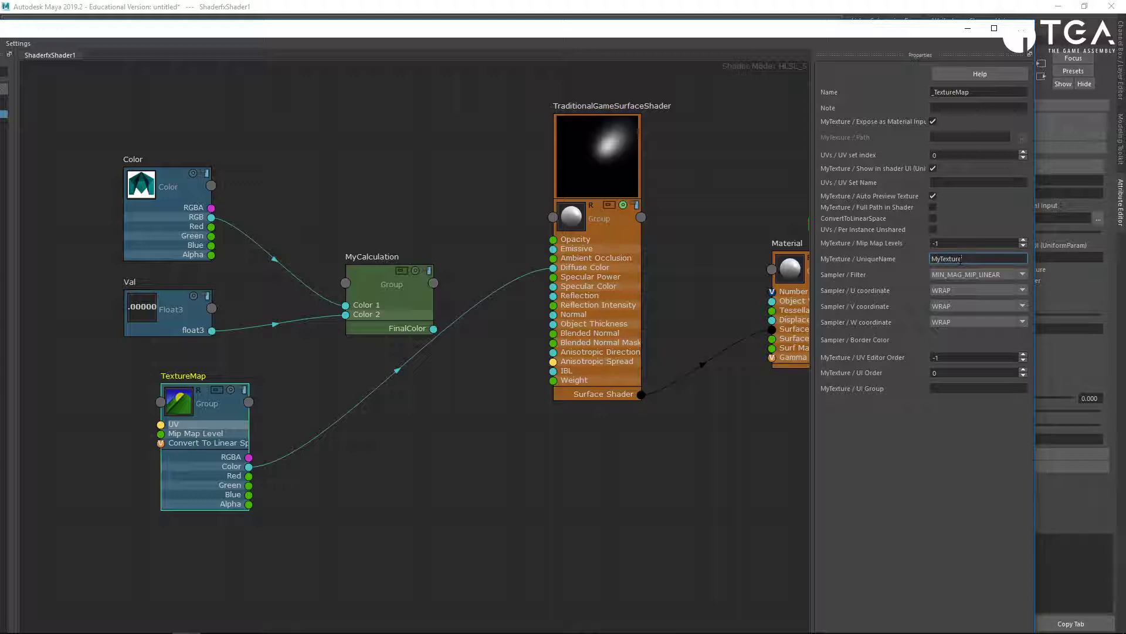
click(720, 466)
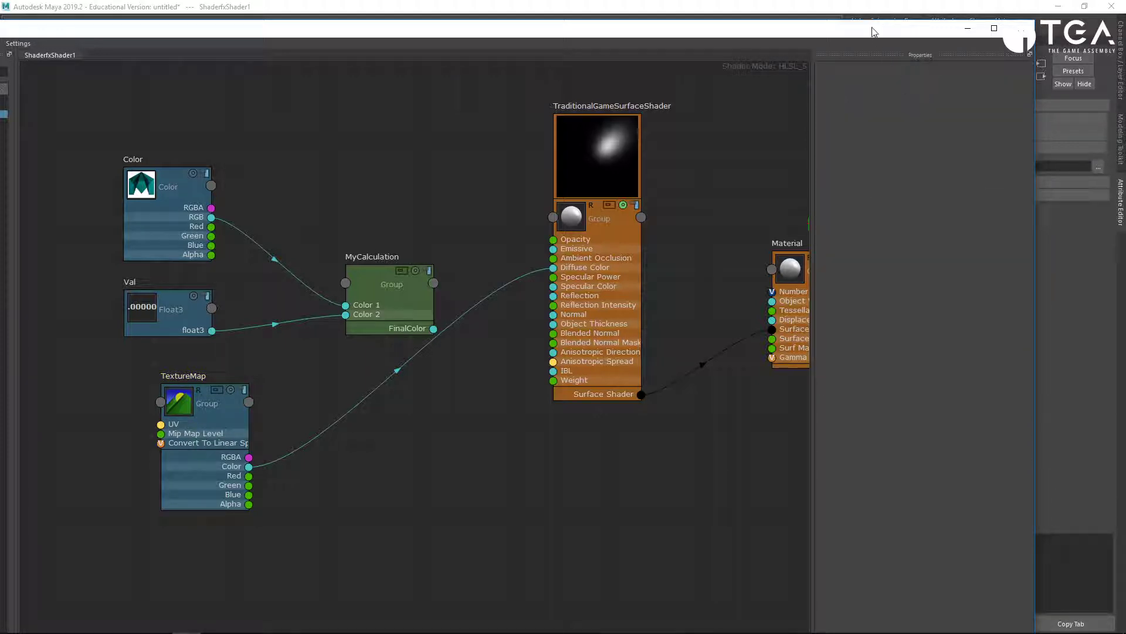
Uncover the Attribute Editor and examine its texture attributes with the TextureMap node selected and with nothing selected
drag(872, 32, 699, 63)
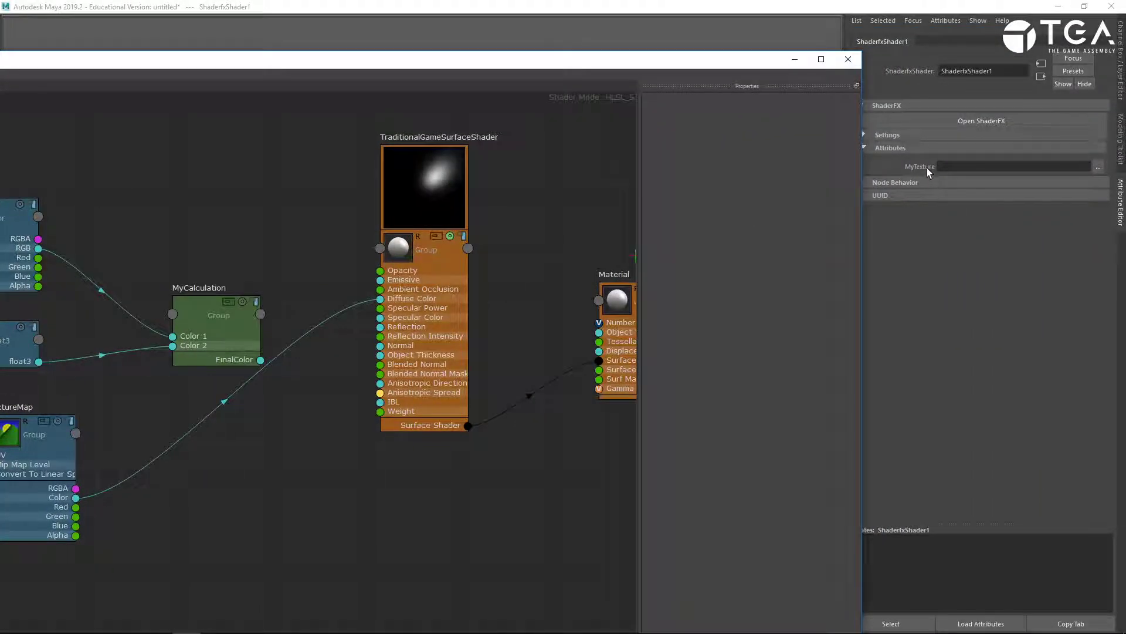
middle_drag(140, 524, 231, 524)
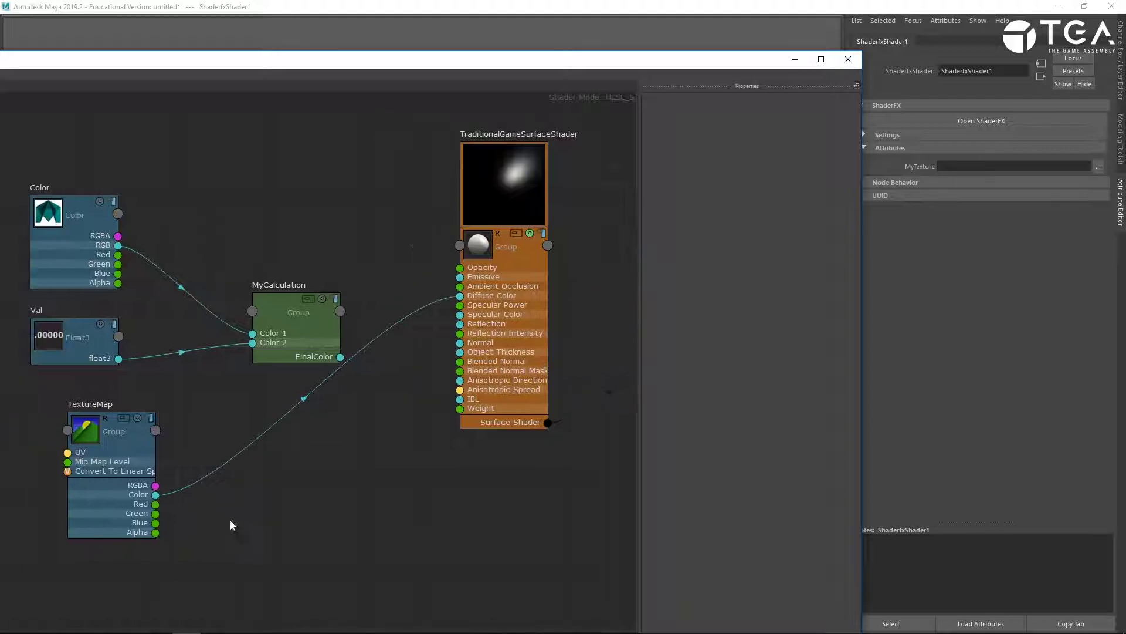
click(140, 448)
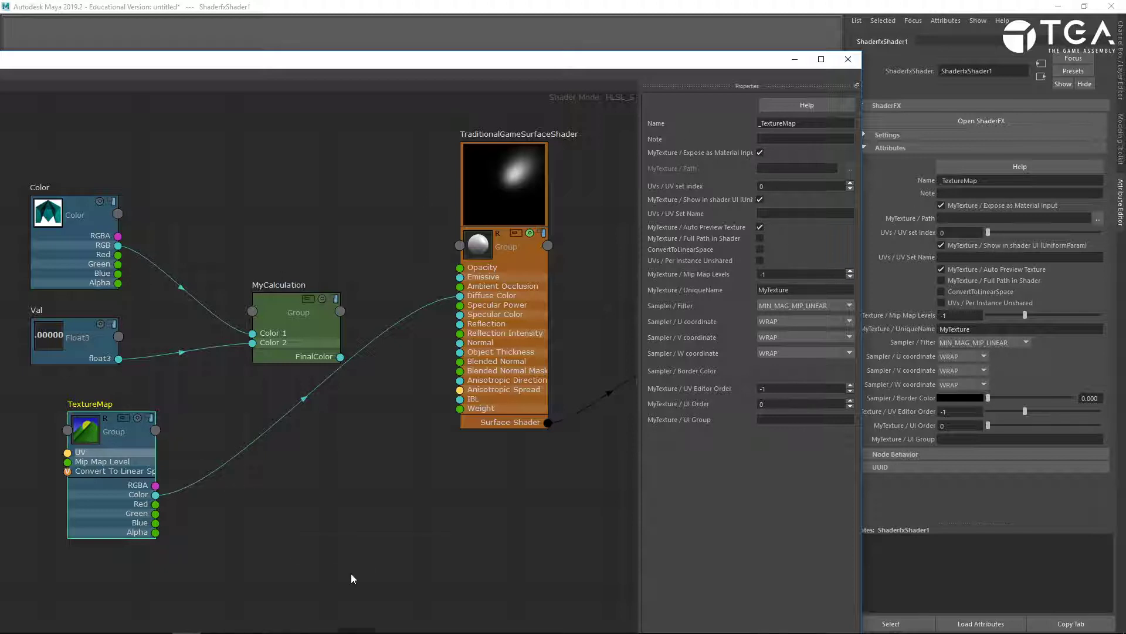
click(445, 566)
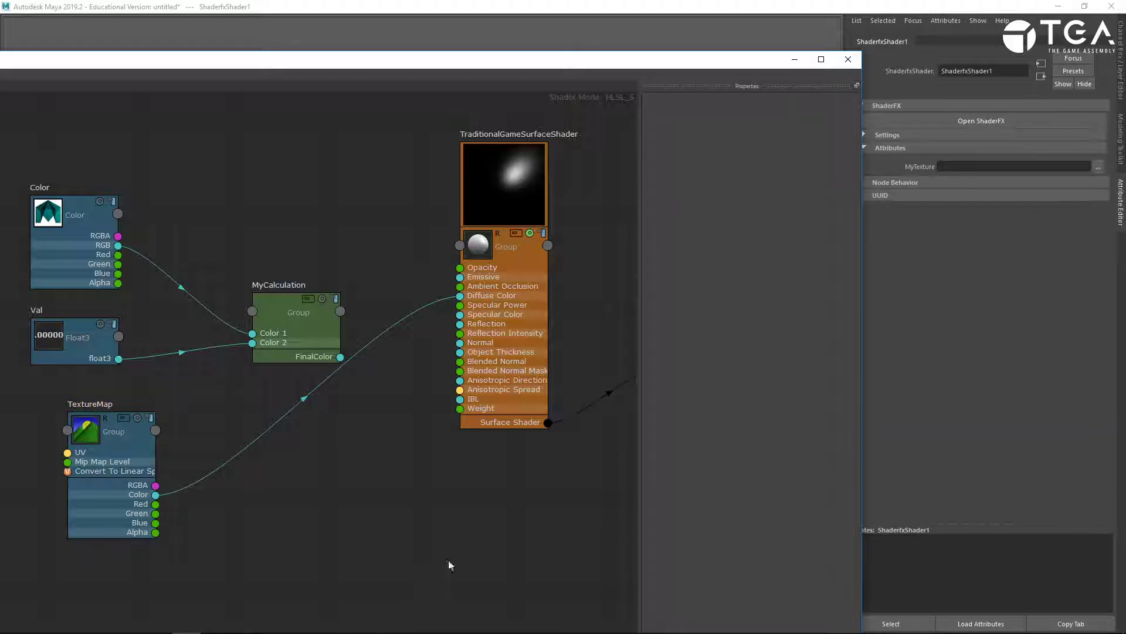
Enlarge the ShaderFX window and move the Color, Val and MyCalculation nodes together to a spot higher above TextureMap
double_click(605, 60)
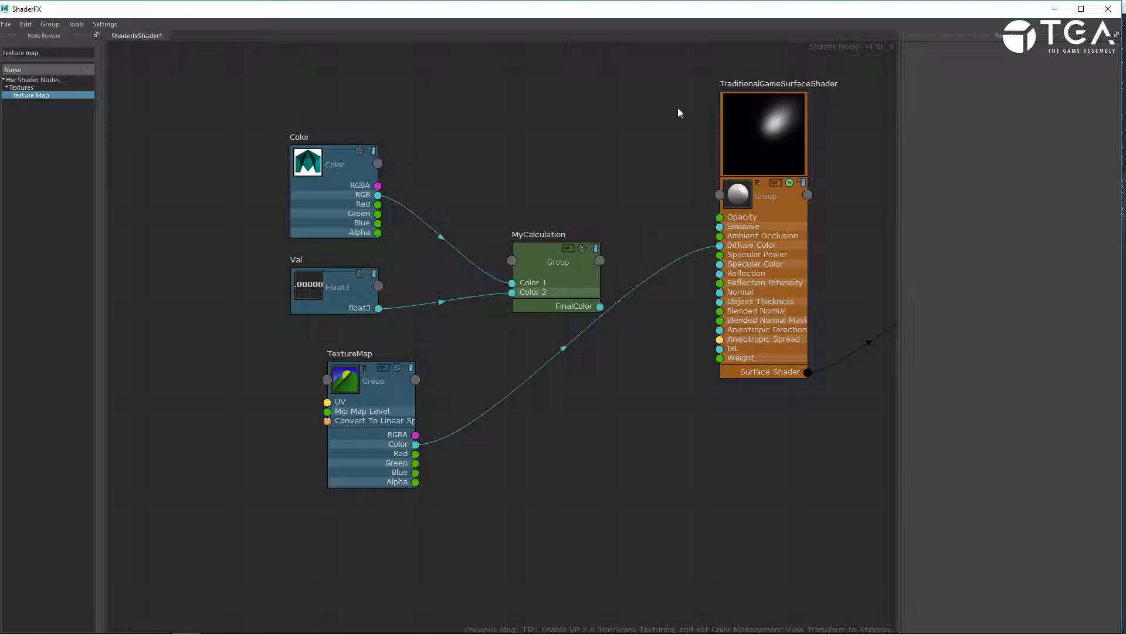
drag(312, 100, 555, 295)
drag(563, 288, 525, 179)
click(623, 498)
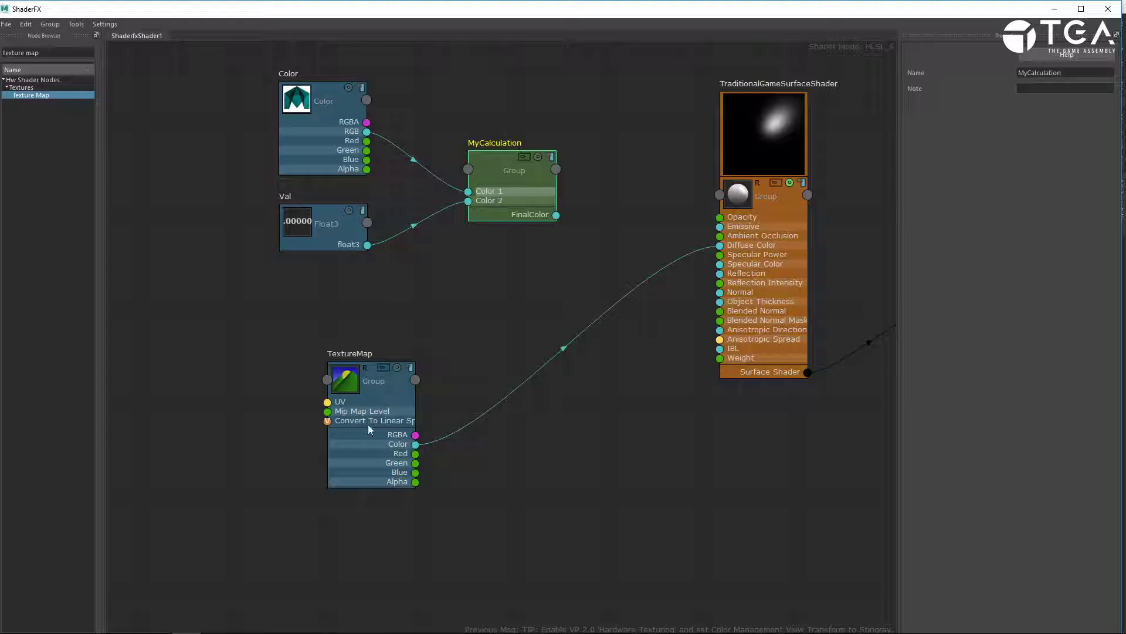
Find the float nodes in the Node Browser and add Float, Float2 and Float3 nodes below the existing graph, moving TextureMap aside
drag(112, 9, 133, 12)
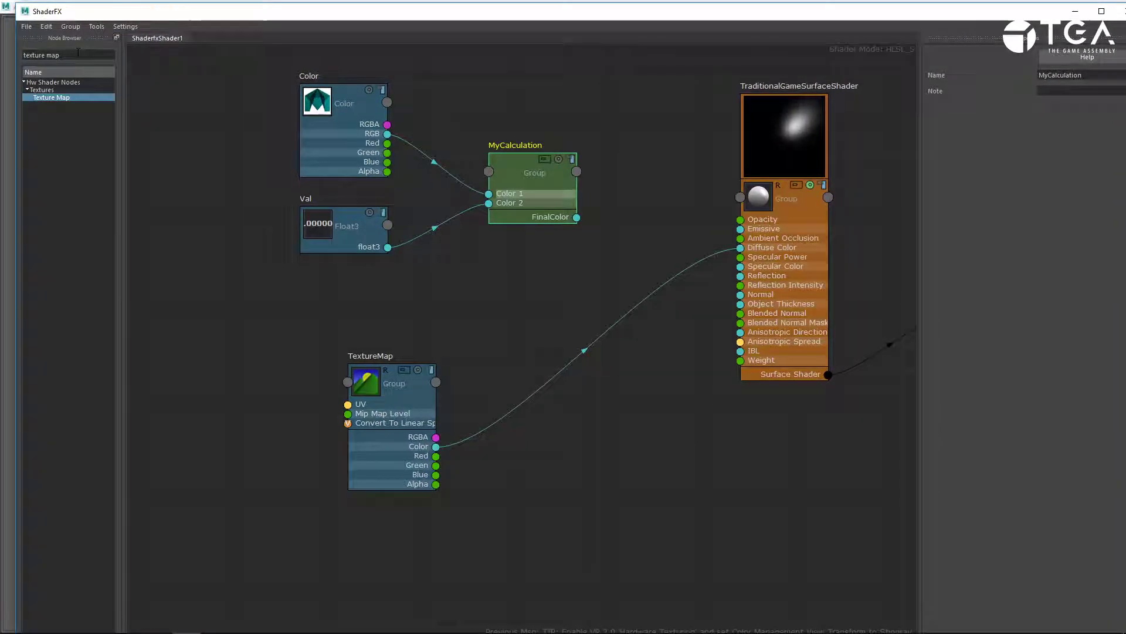
drag(69, 55, 0, 59)
text(float)
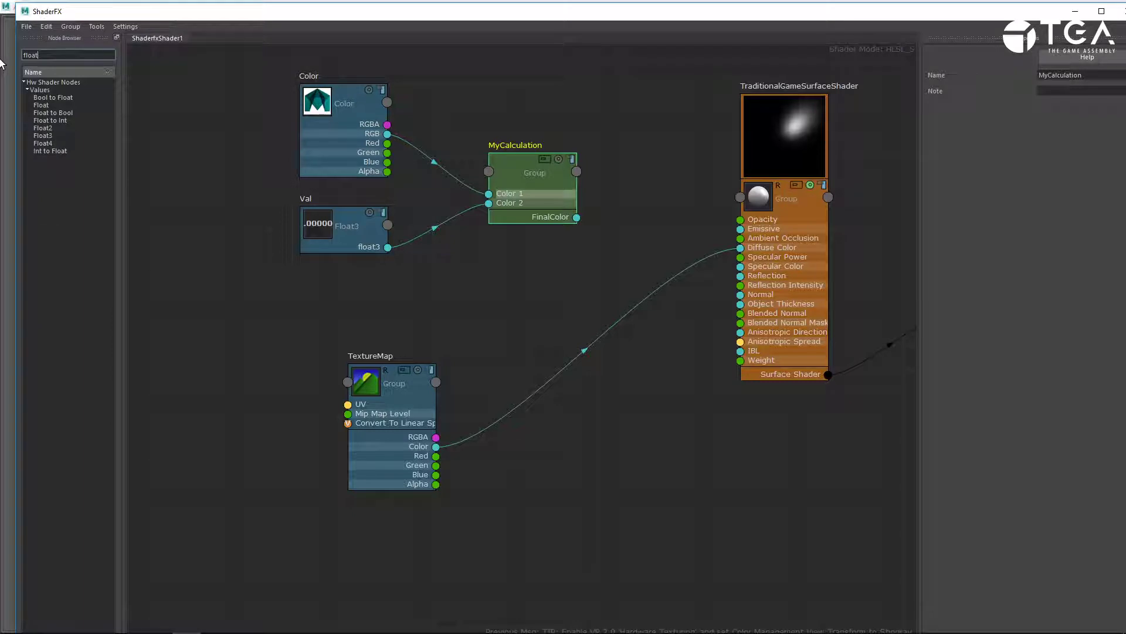
drag(405, 438, 214, 348)
drag(44, 106, 323, 452)
drag(43, 128, 512, 596)
middle_drag(614, 533, 562, 451)
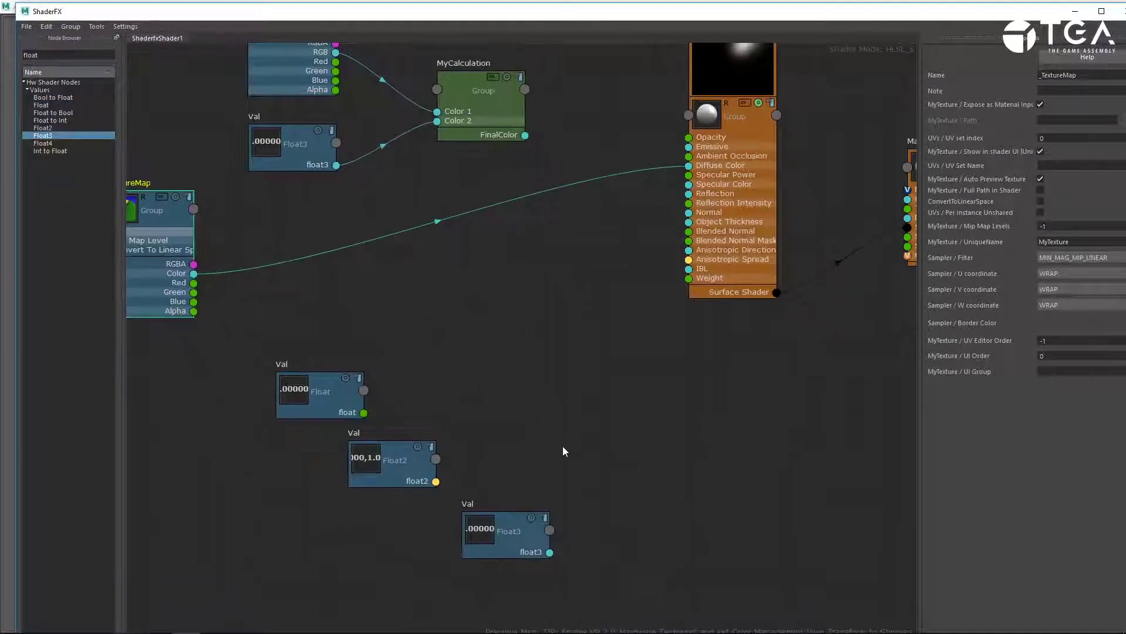
scroll(562, 451, down, 2)
drag(520, 523, 497, 498)
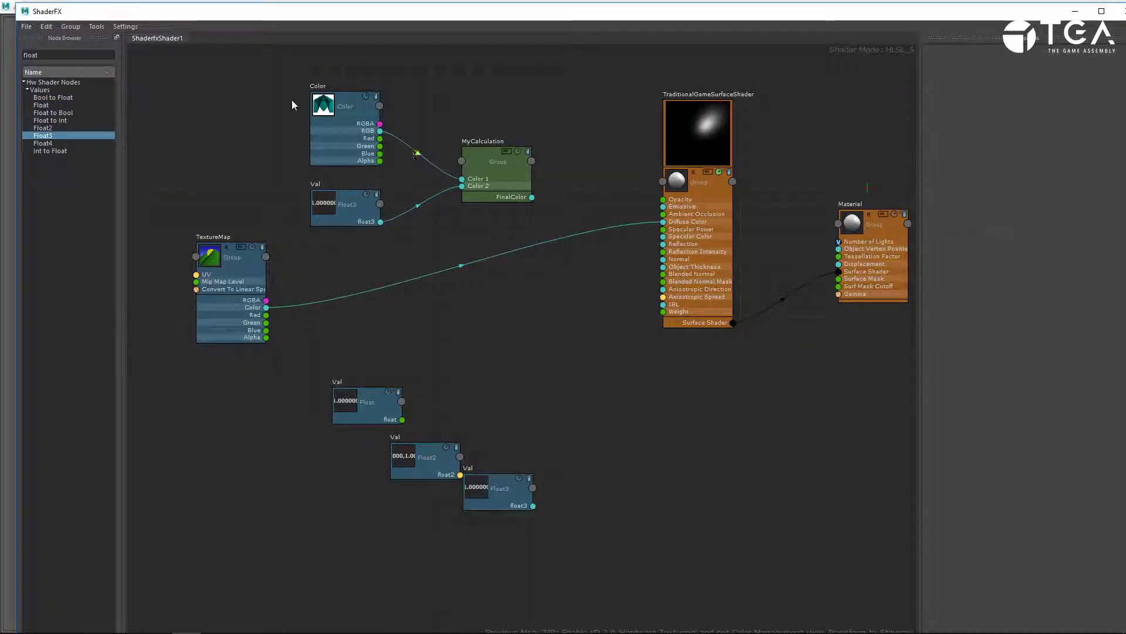
Disconnect the Color node from MyCalculation, place it beside the Float3 node and turn off its exposure as a material input
key(Delete)
drag(330, 119, 582, 530)
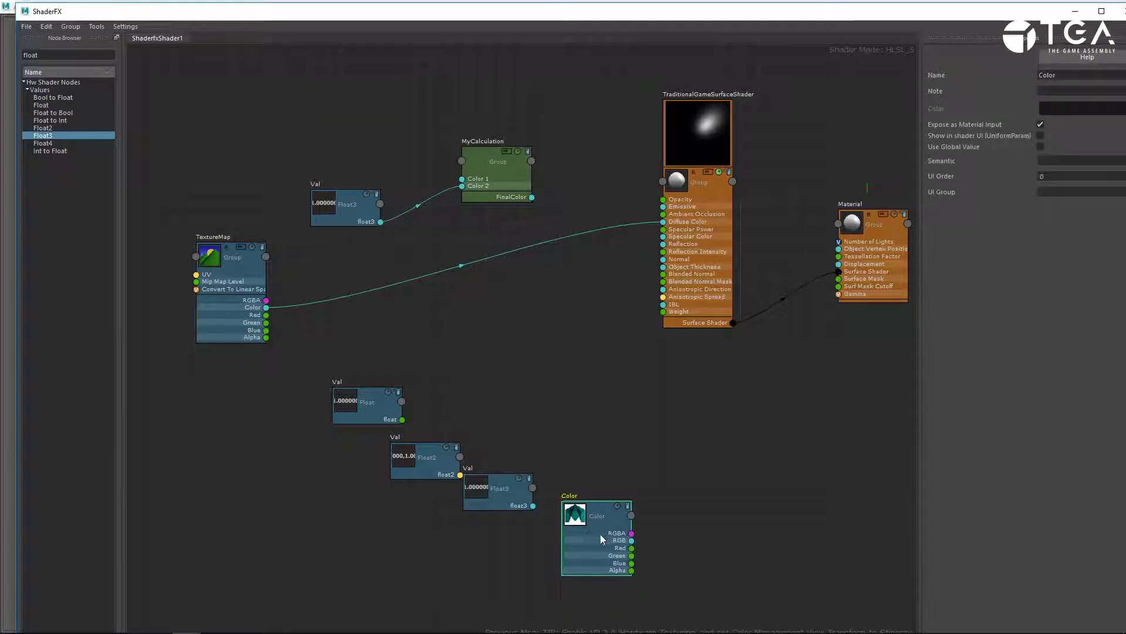
click(1041, 124)
Disconnect TextureMap from Diffuse Color, turn off MyTexture's exposure as a material input and move the node down
drag(42, 56, 2, 45)
text(t)
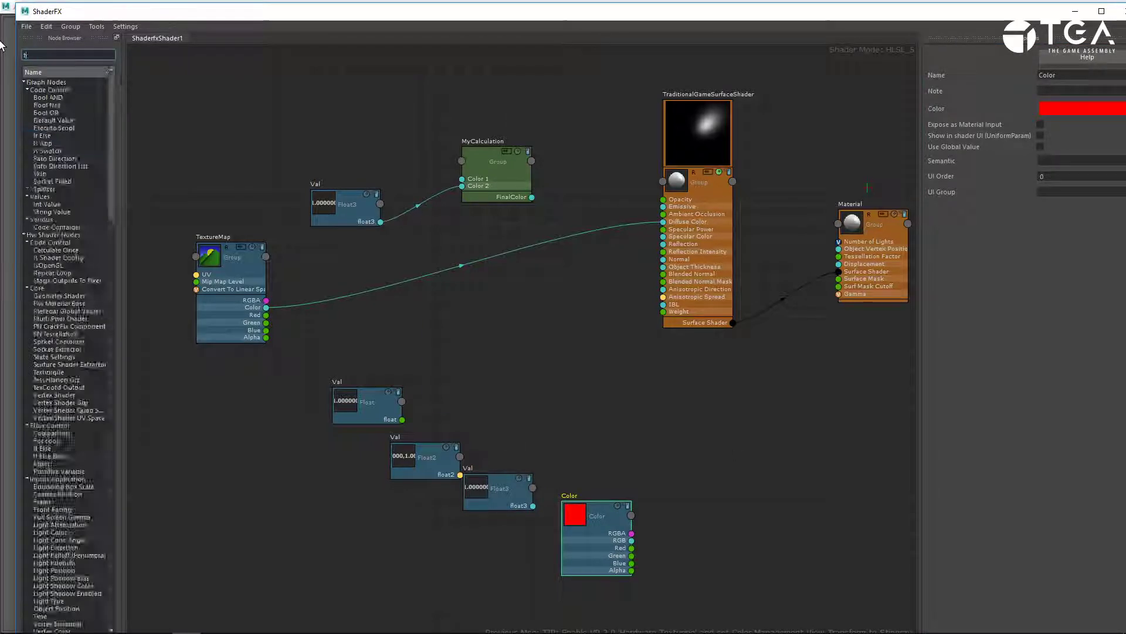
text(exture)
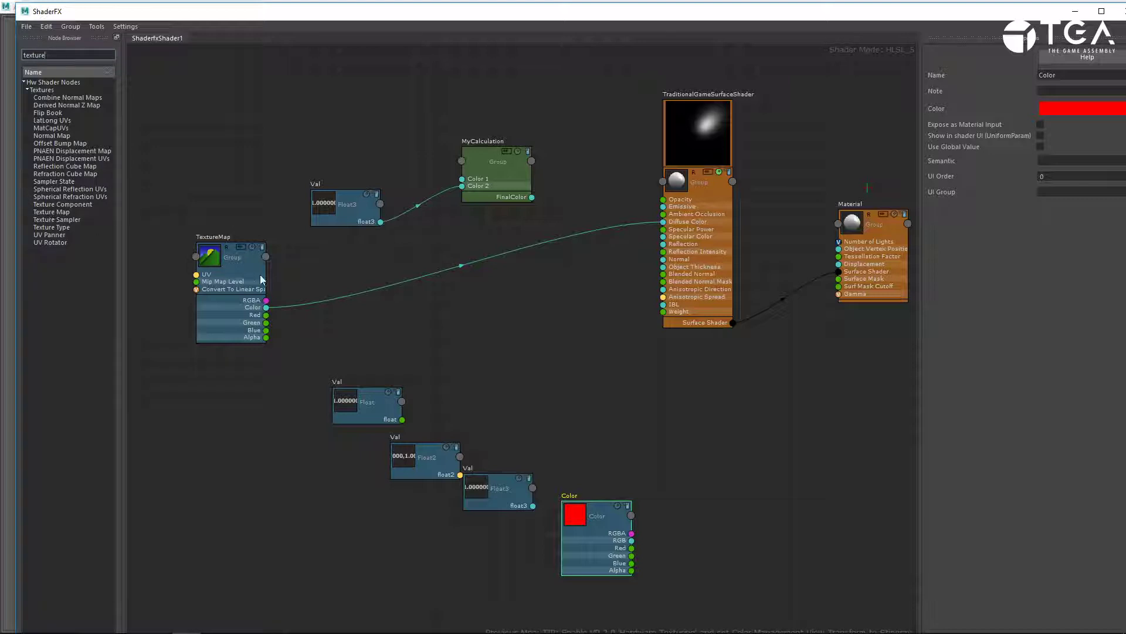
click(308, 302)
key(Delete)
click(251, 276)
click(1041, 105)
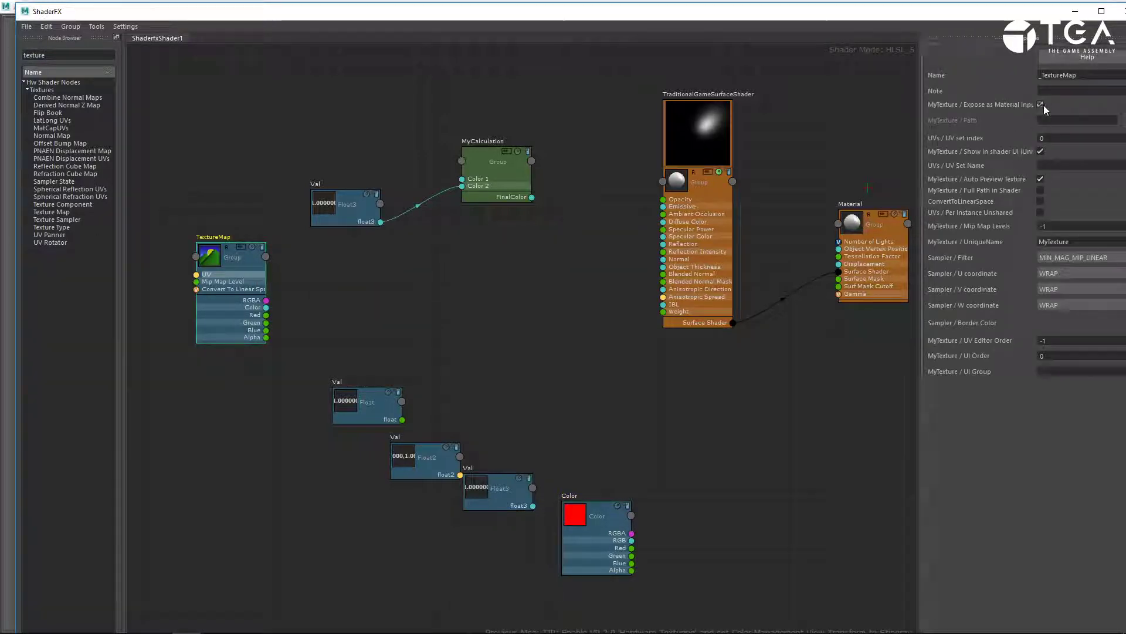
click(1042, 105)
drag(226, 258, 235, 312)
Find the Int node in the Node Browser, add it below the Float node and move TextureMap closer to the value nodes
double_click(34, 55)
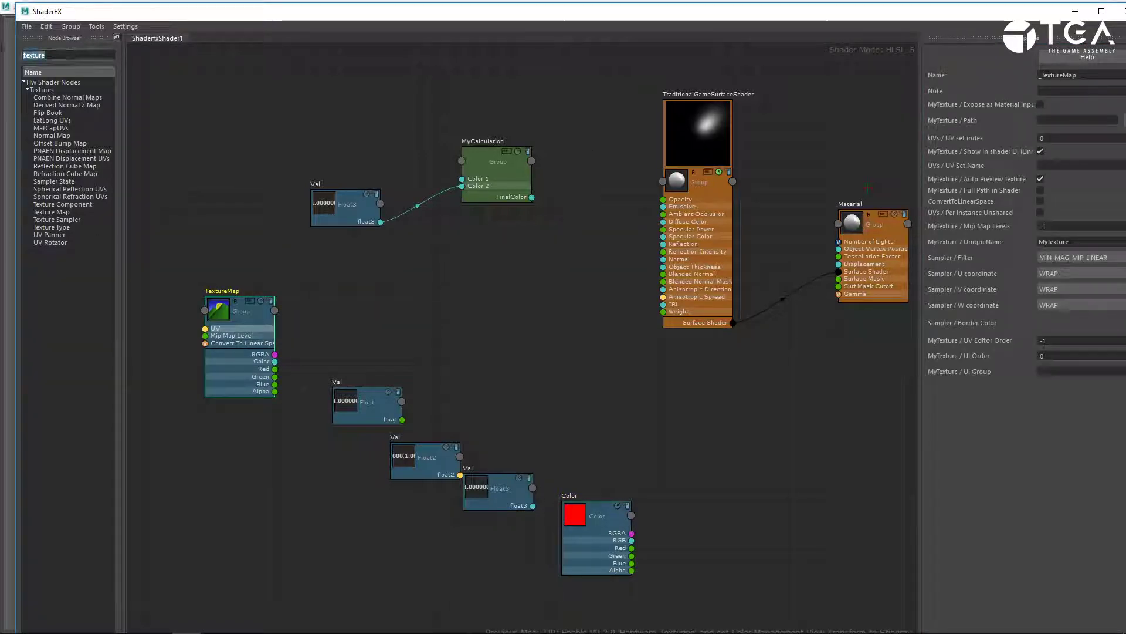
text(int)
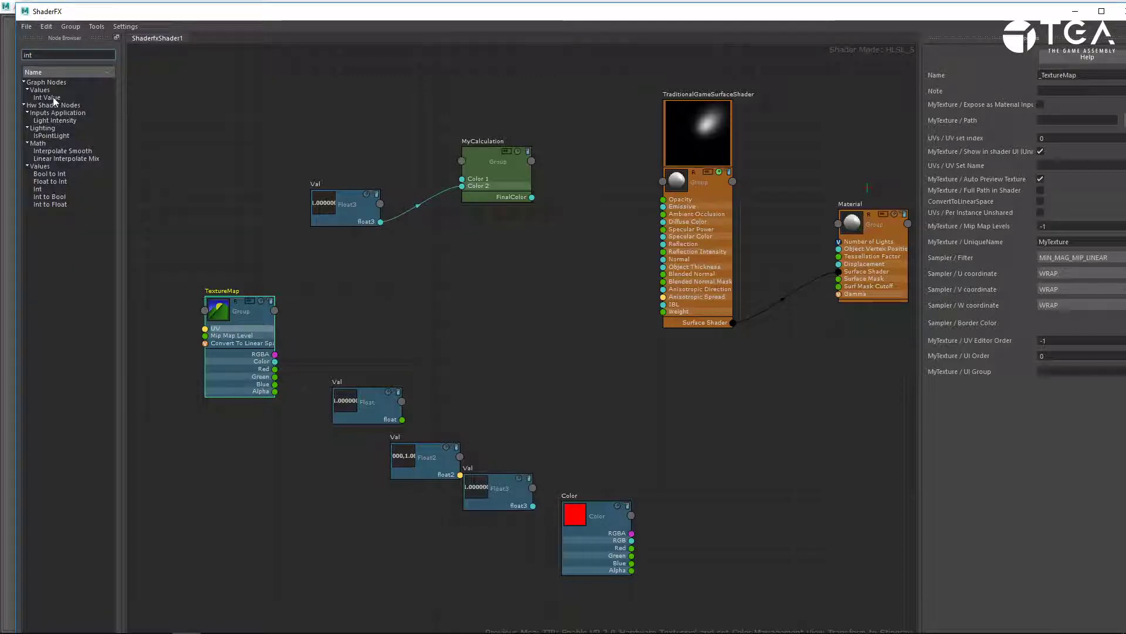
drag(37, 189, 332, 507)
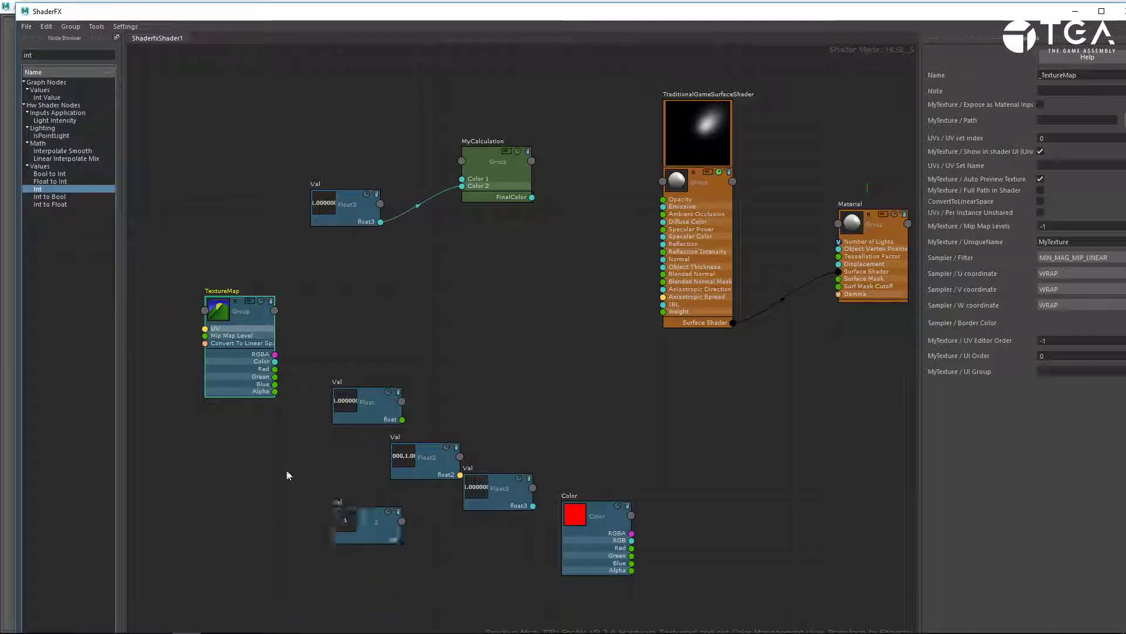
drag(252, 368, 272, 466)
alt+middle_drag(392, 560, 406, 512)
alt+right_drag(407, 512, 443, 536)
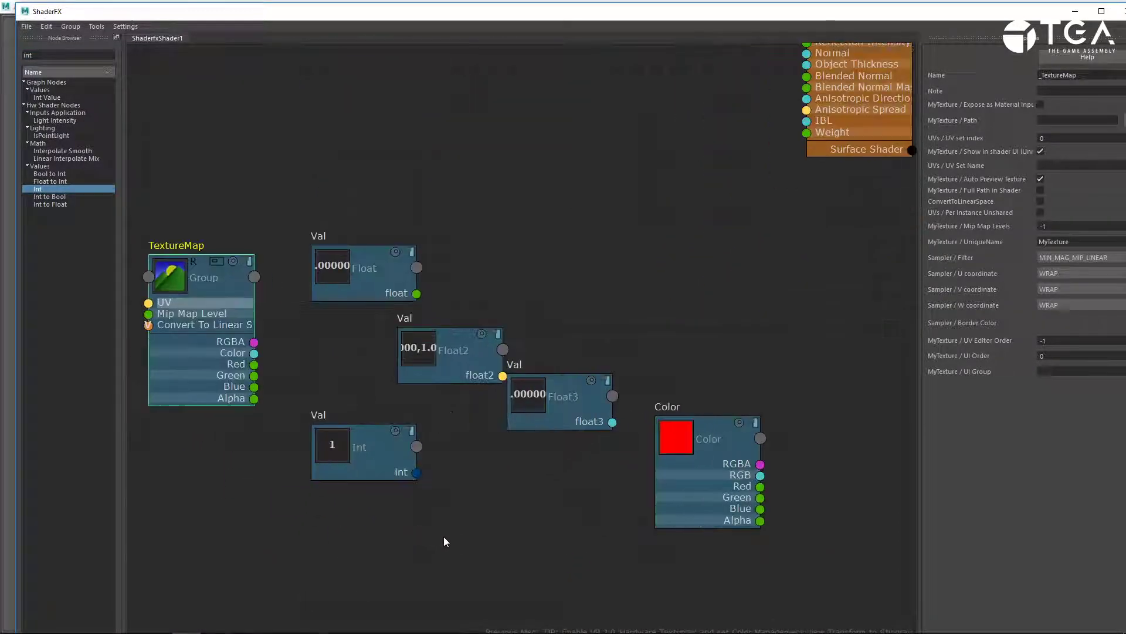
Separate the Float and Float2 nodes and compare the Value properties of the Float and Int nodes
drag(404, 293, 462, 228)
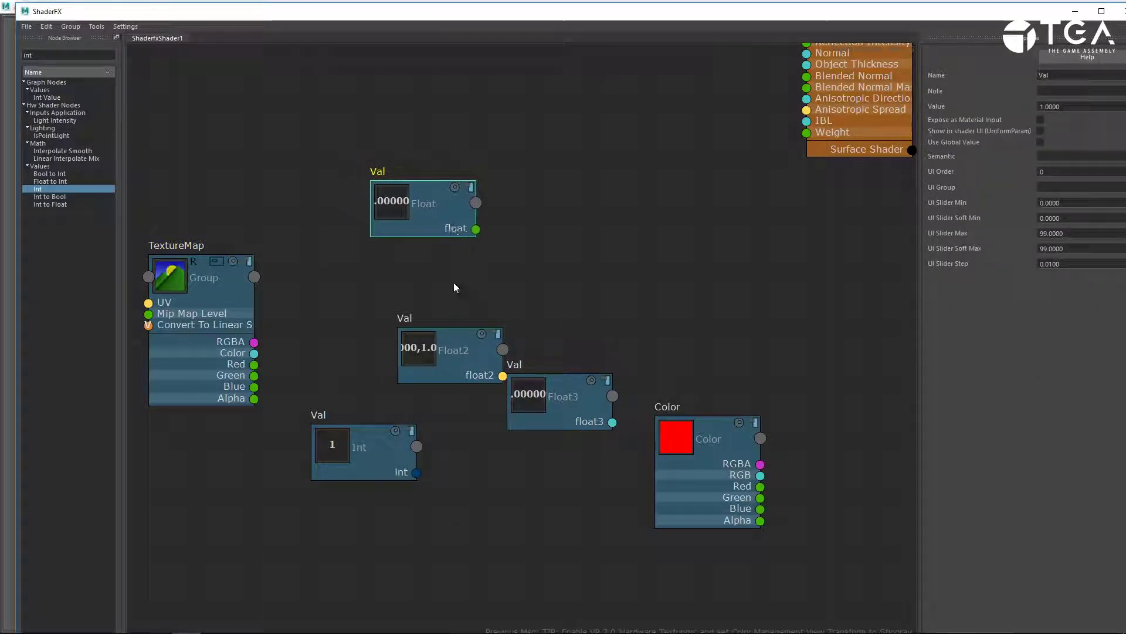
drag(448, 345, 414, 299)
click(441, 229)
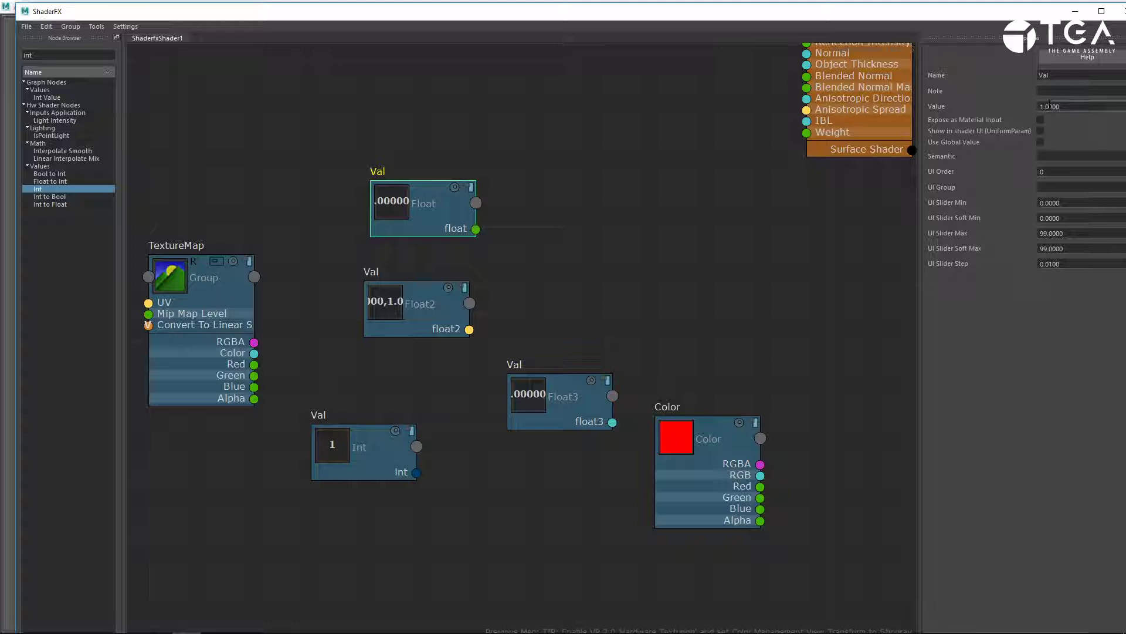
click(368, 439)
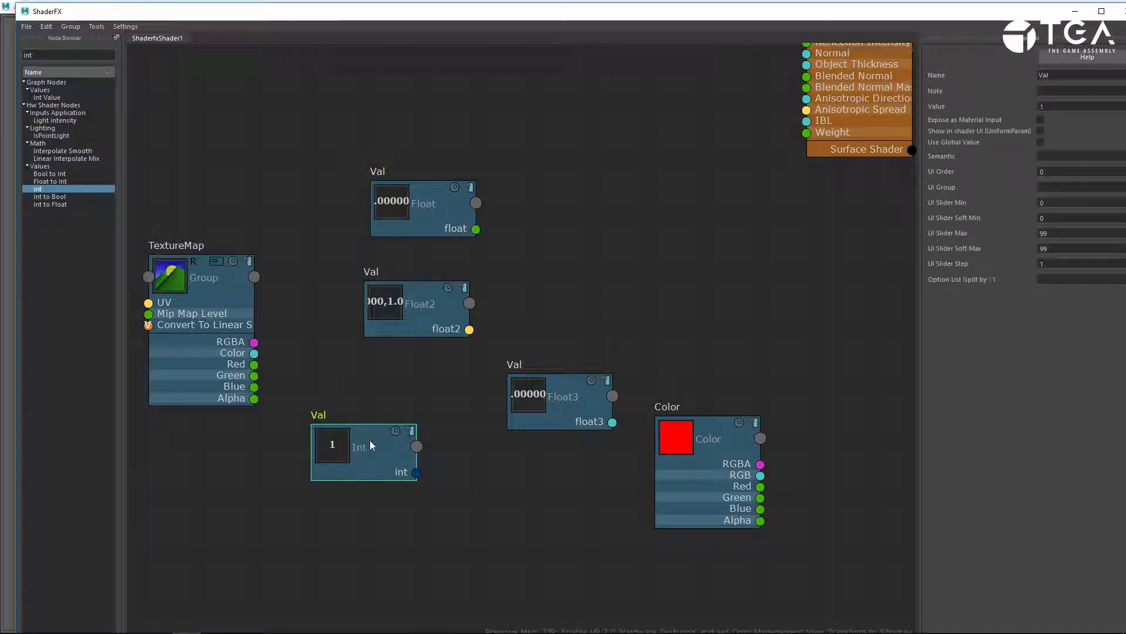
double_click(1042, 106)
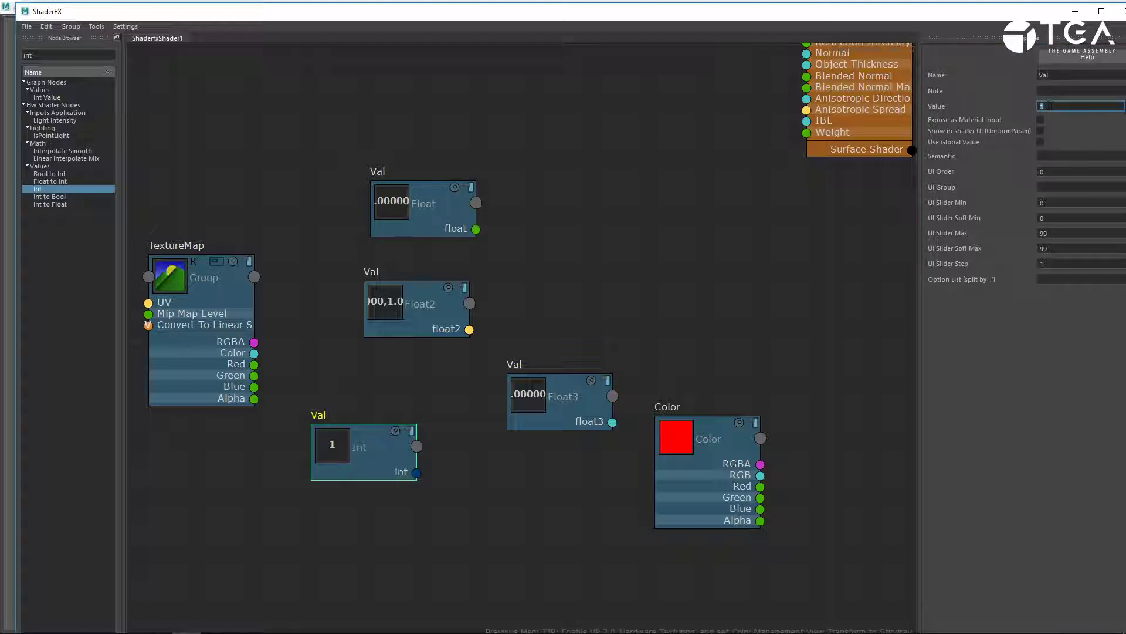
Place the Int node beside the Float node and stack the Float2 and Float3 nodes beneath Float
drag(370, 434, 349, 158)
drag(426, 201, 479, 167)
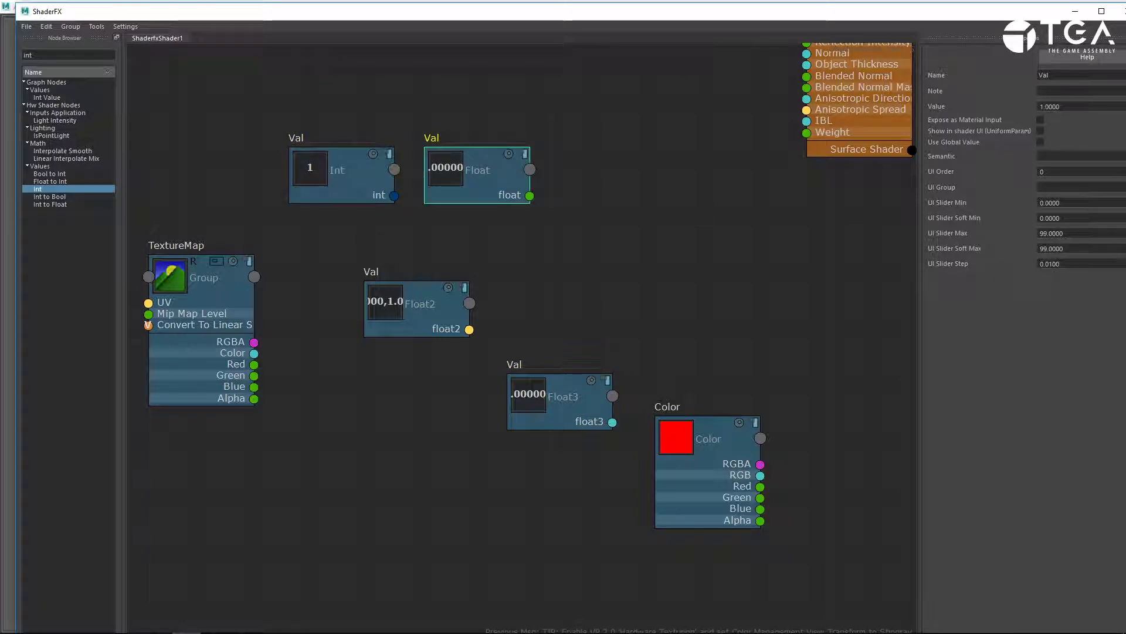
click(351, 169)
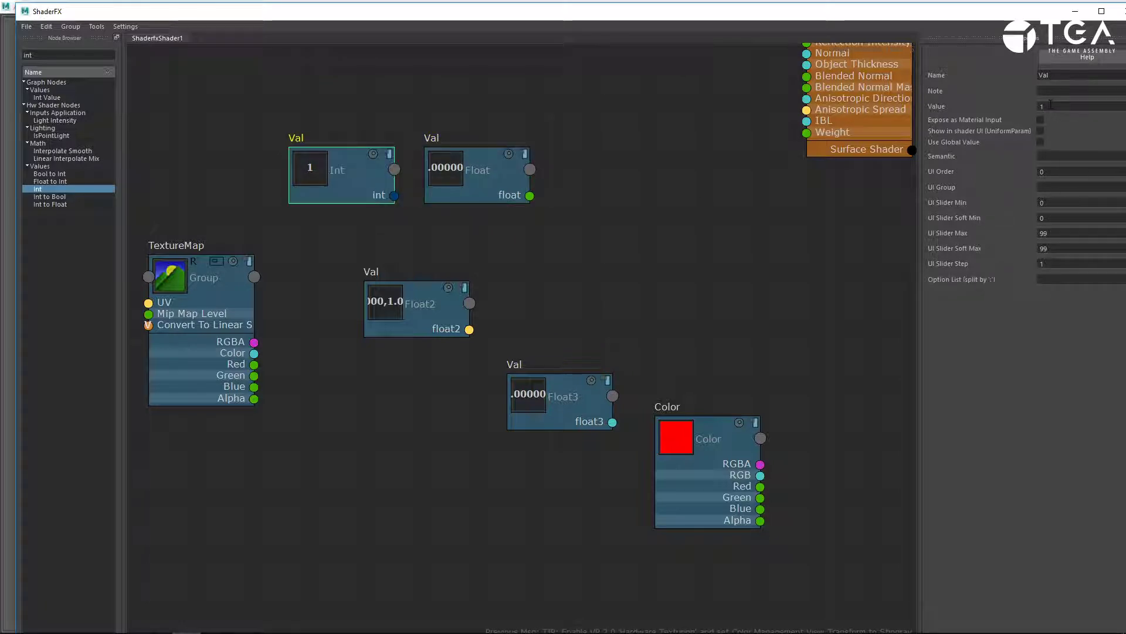
click(591, 258)
drag(419, 328, 480, 279)
drag(561, 405, 483, 350)
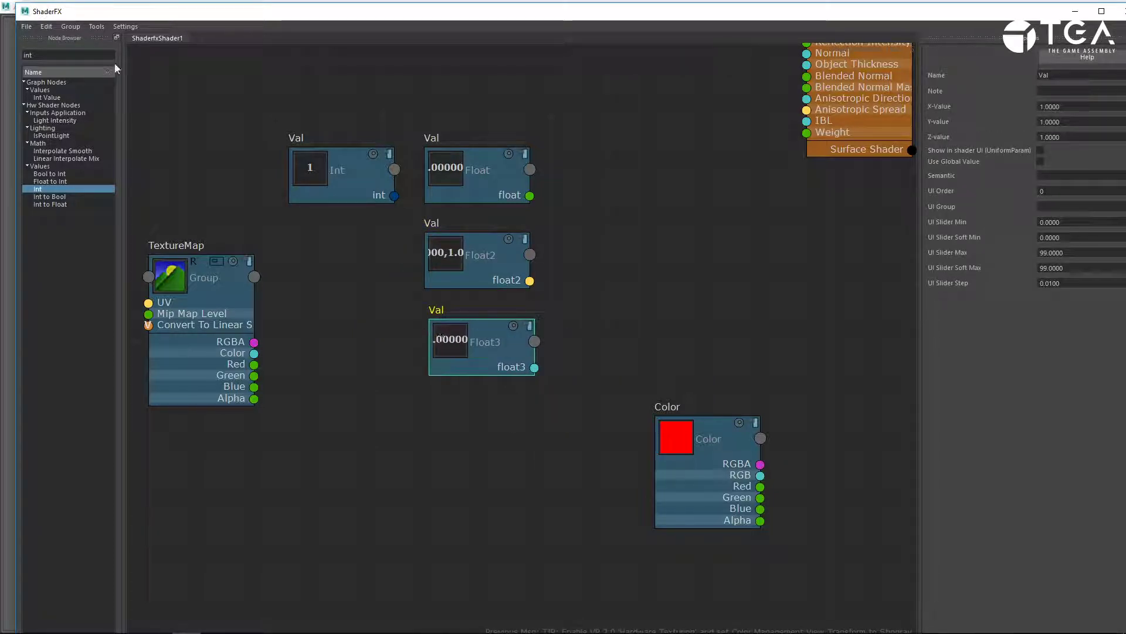
Add a Float4 node below Float3 and align the Float, Float2 and Float3 nodes above it in a column
double_click(46, 51)
text(float)
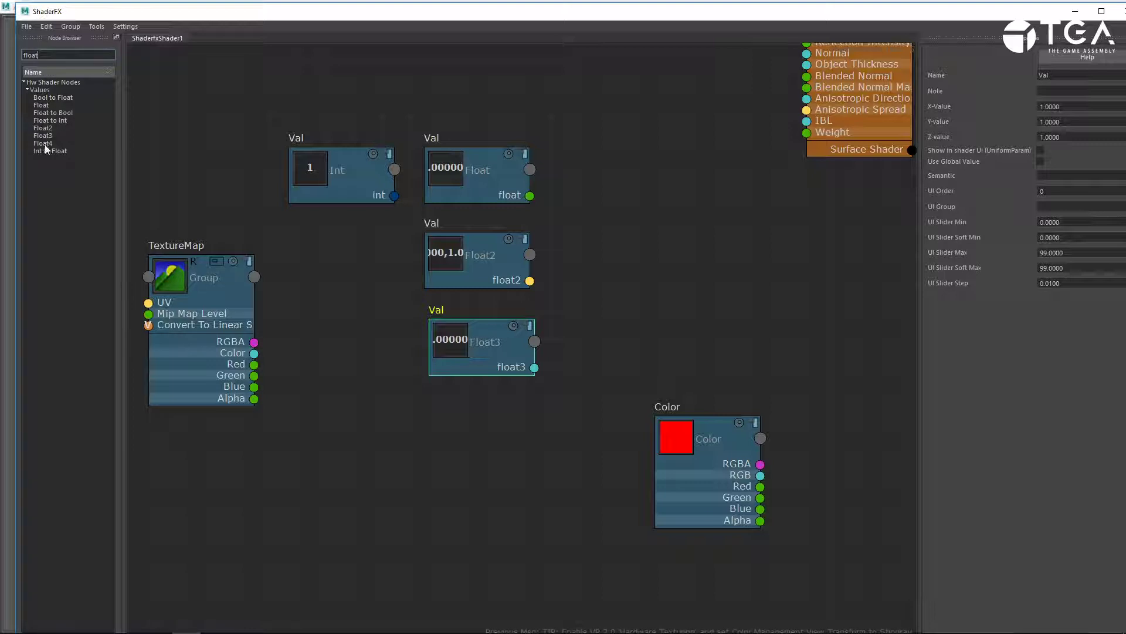
drag(43, 143, 500, 430)
drag(468, 262, 470, 261)
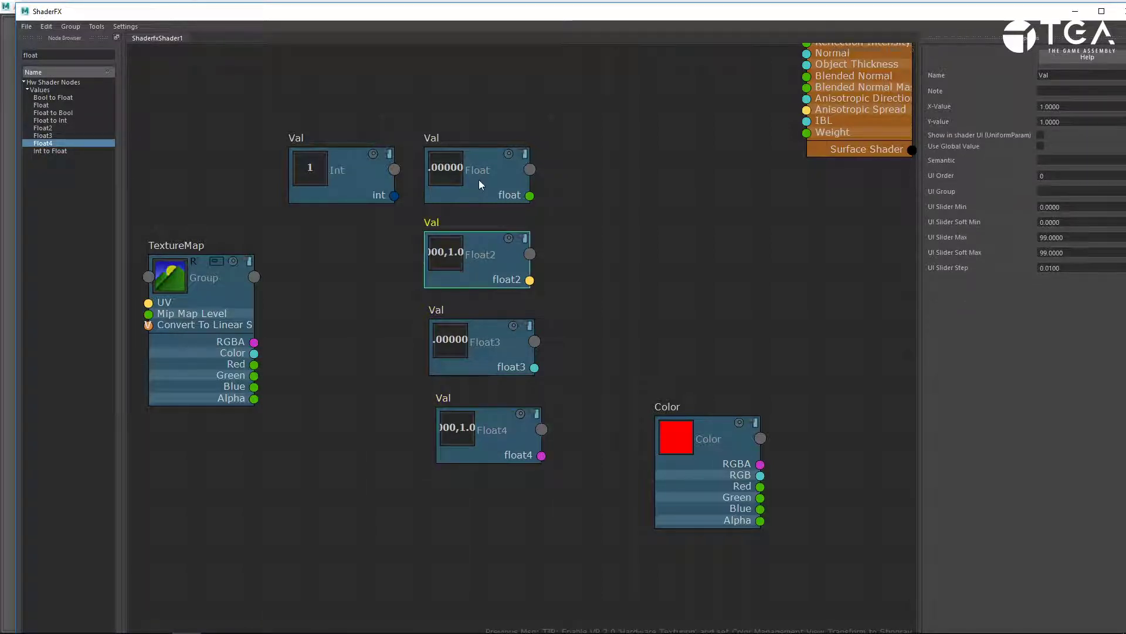
drag(479, 180, 487, 180)
drag(472, 253, 481, 252)
drag(477, 330, 480, 322)
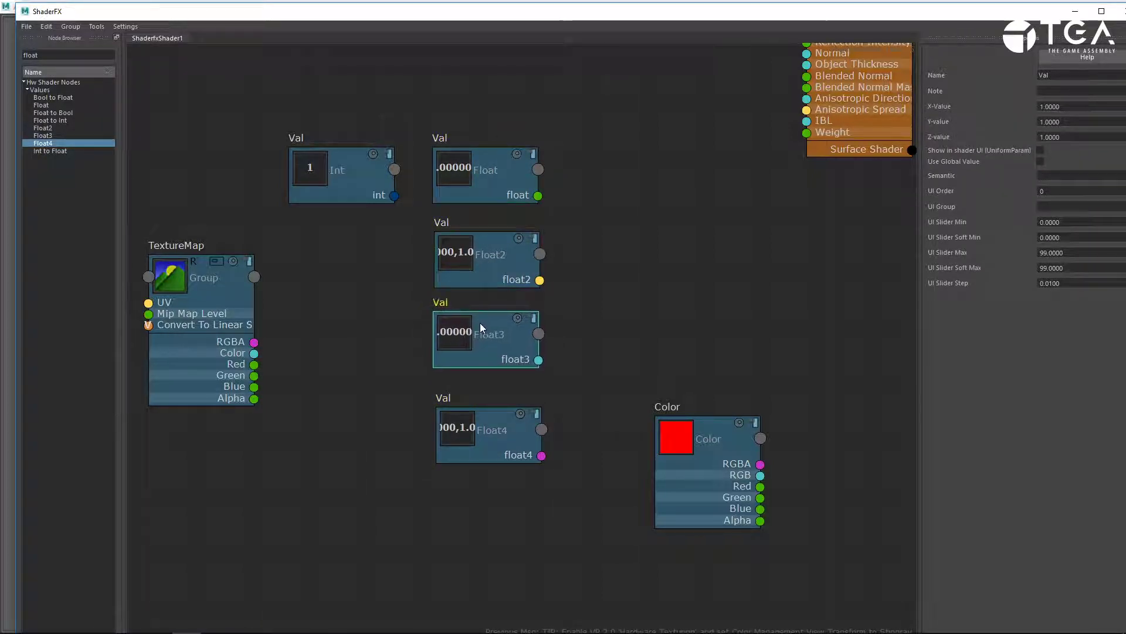
Align the Float4 node beneath Float3 and compare the value properties of the Float2, Float3 and Float4 nodes
drag(478, 444, 474, 429)
click(596, 389)
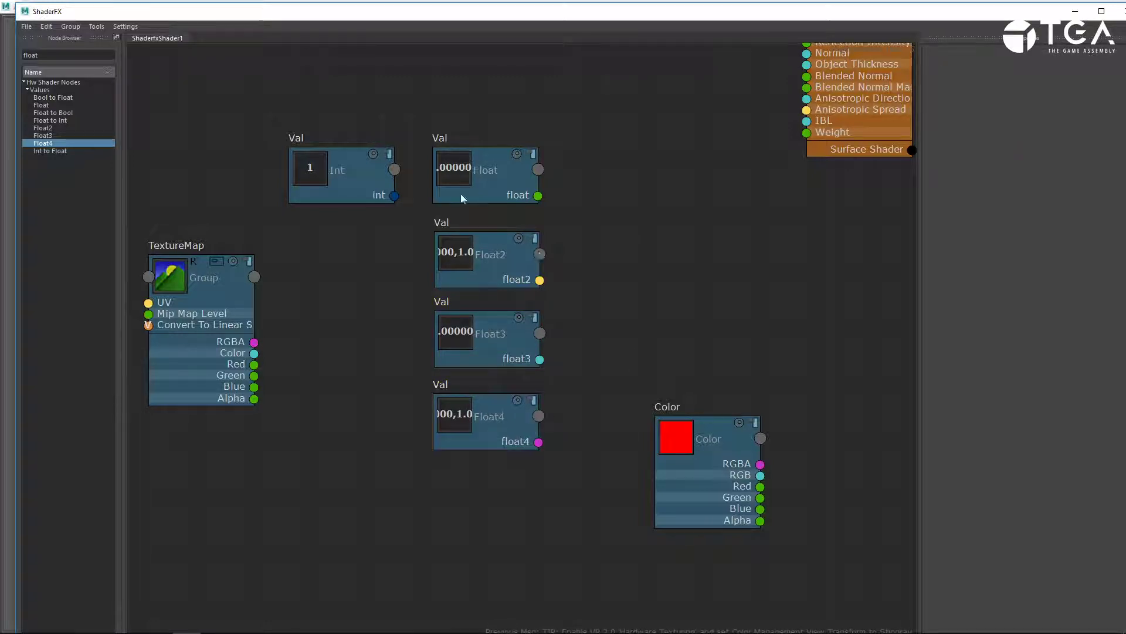
click(476, 246)
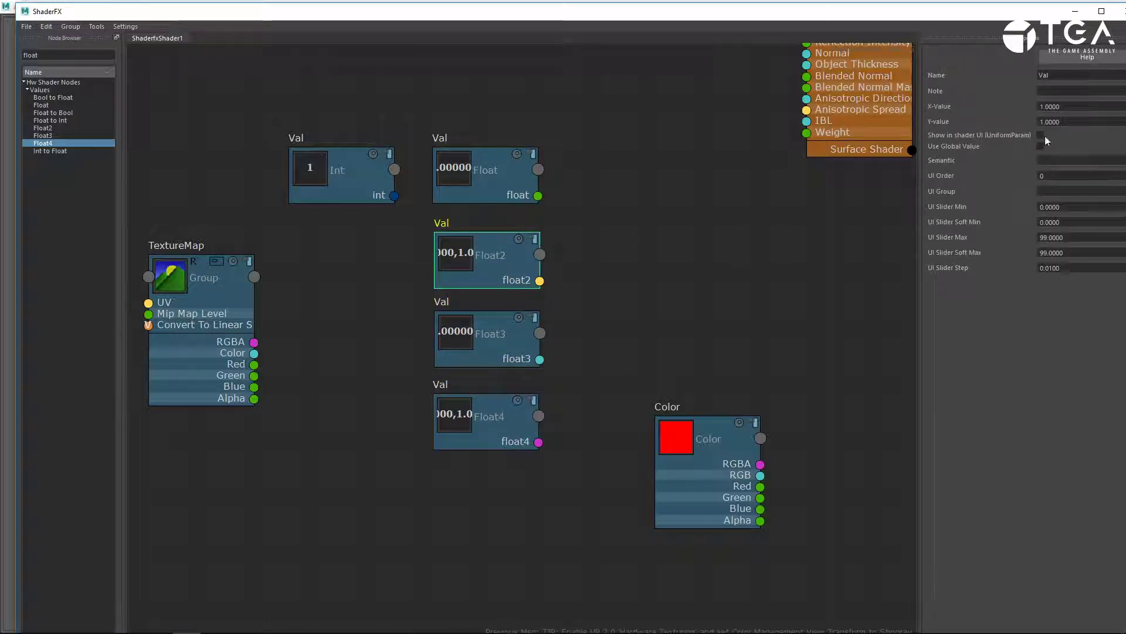
click(514, 347)
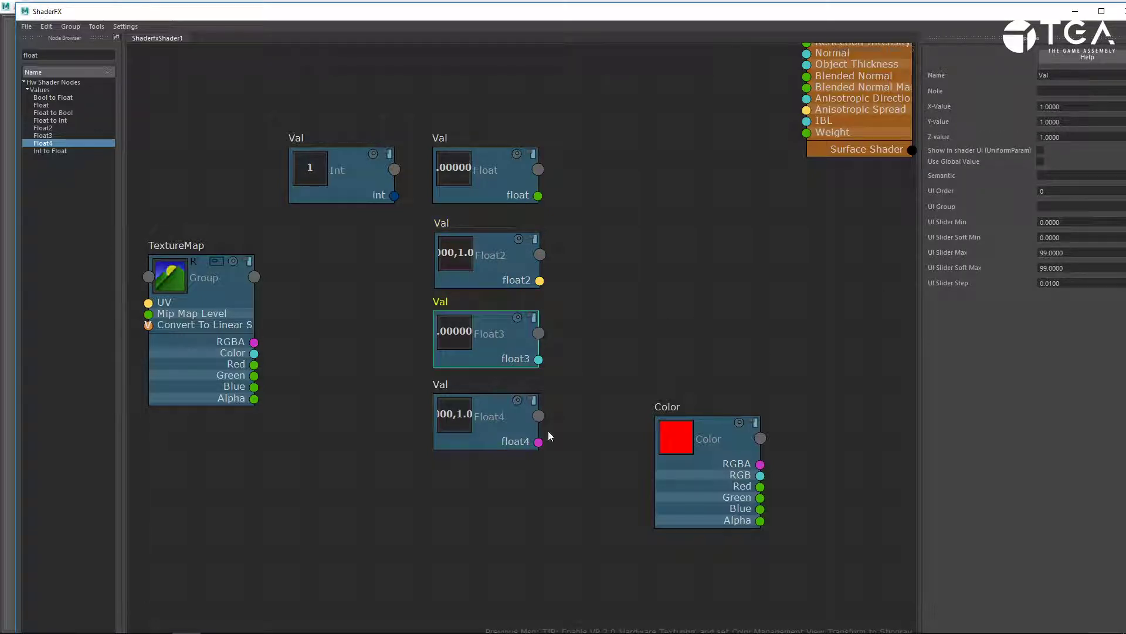
click(503, 434)
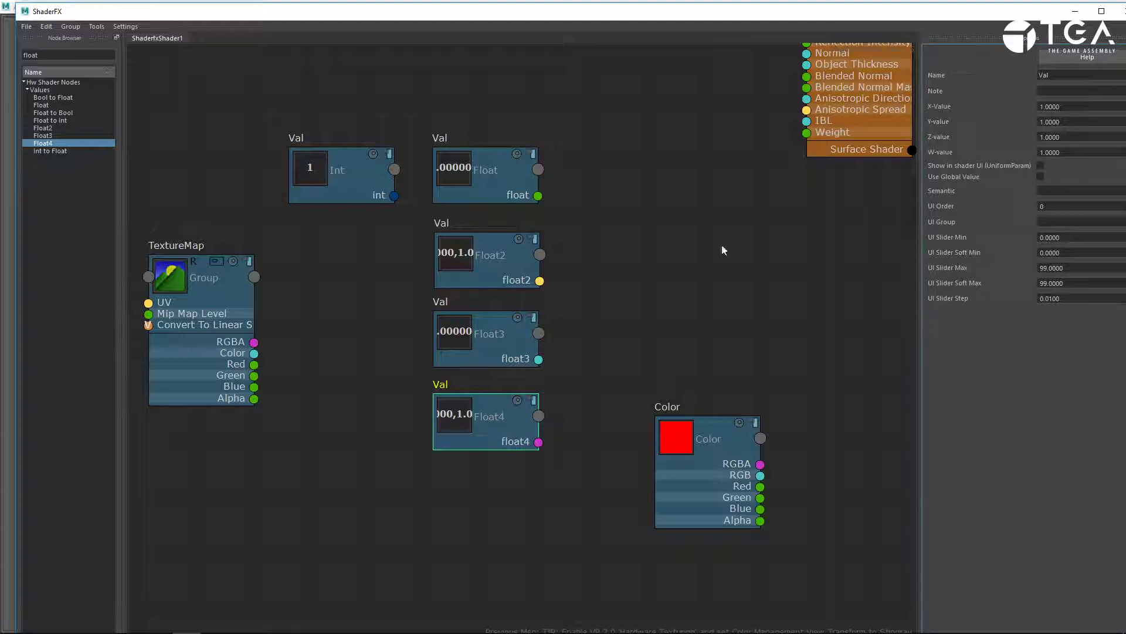
click(672, 280)
Move the Float, Float2, Float3 and Float4 nodes closer to the Color node, spacing them out in a column
drag(516, 197, 573, 150)
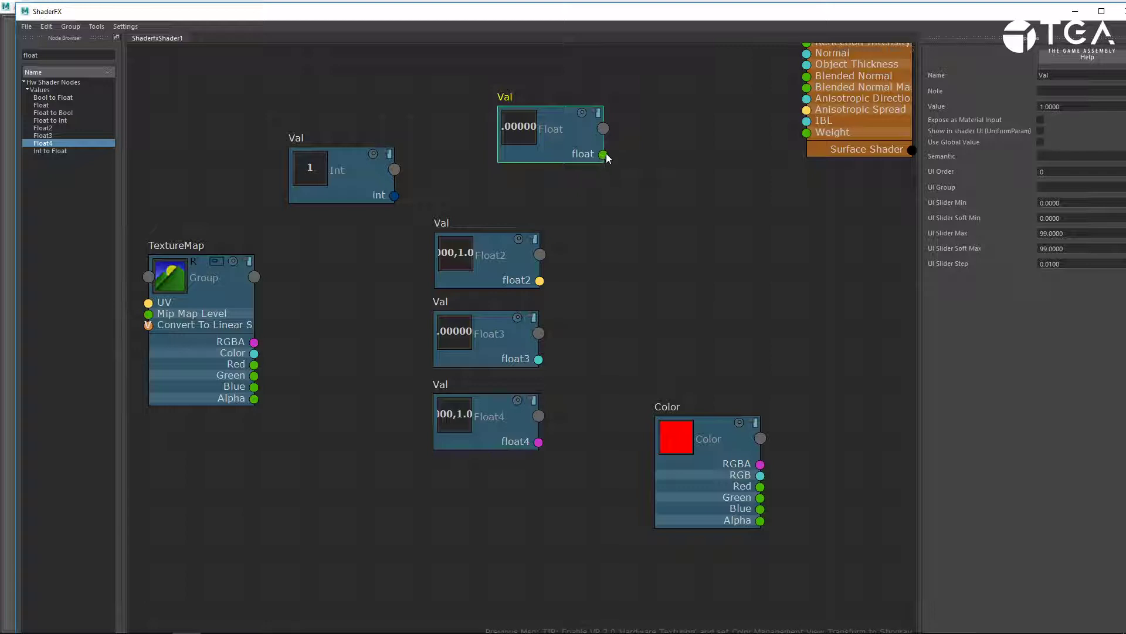
click(601, 171)
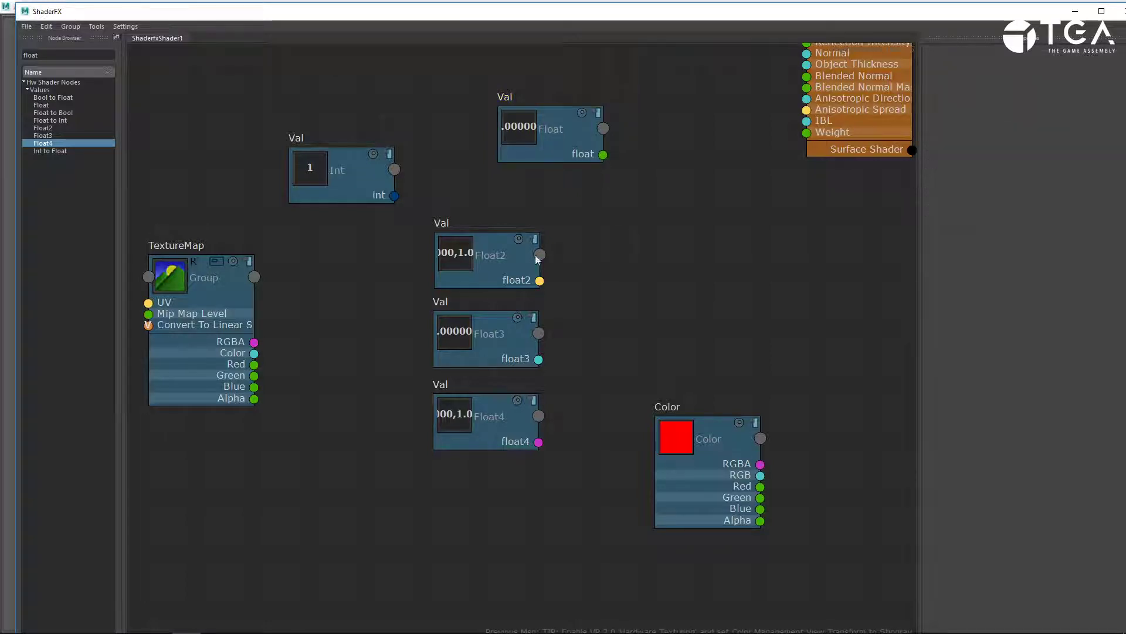
drag(537, 260, 581, 261)
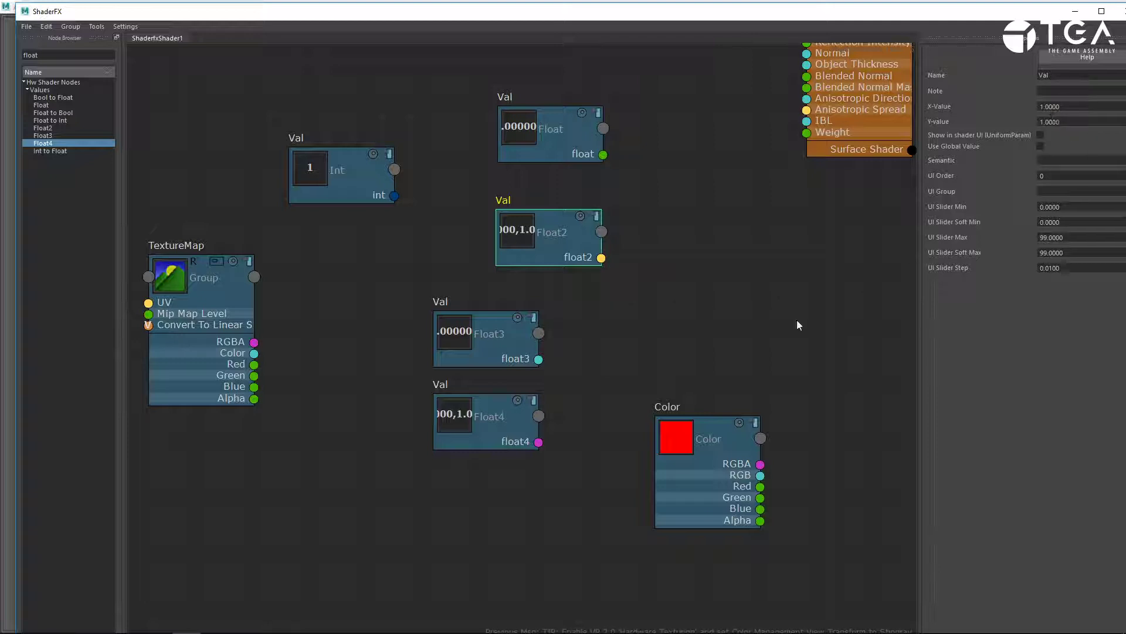
drag(511, 345, 573, 331)
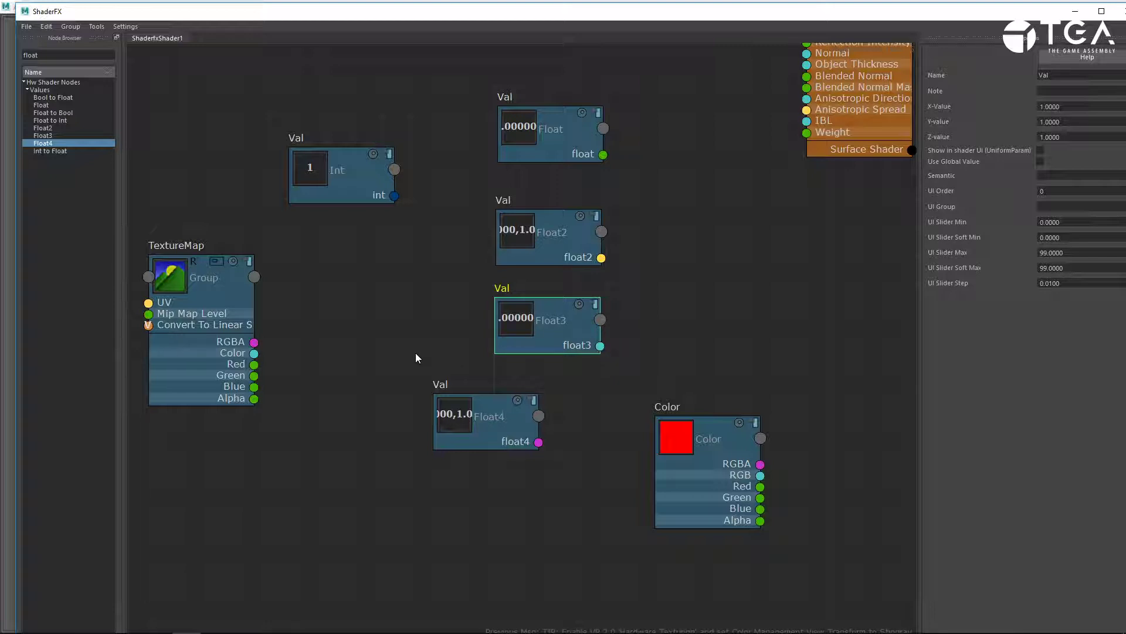
drag(480, 424, 542, 419)
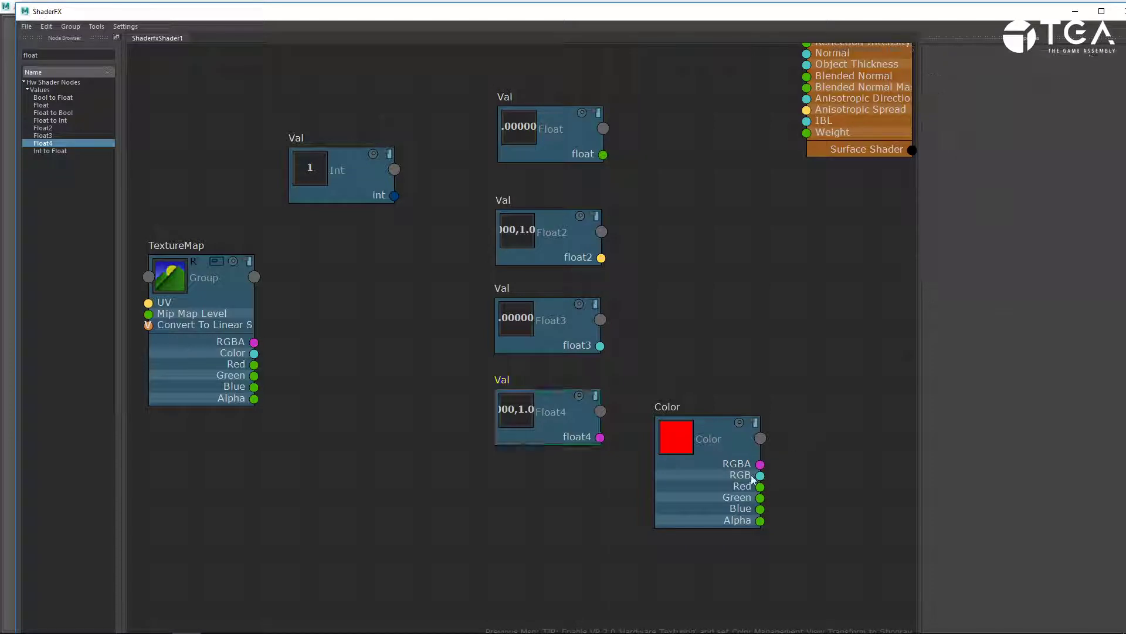
Hold Float3 next to the Color node for comparison, return it between Float2 and Float4, and place Color beside the column
drag(706, 495, 751, 312)
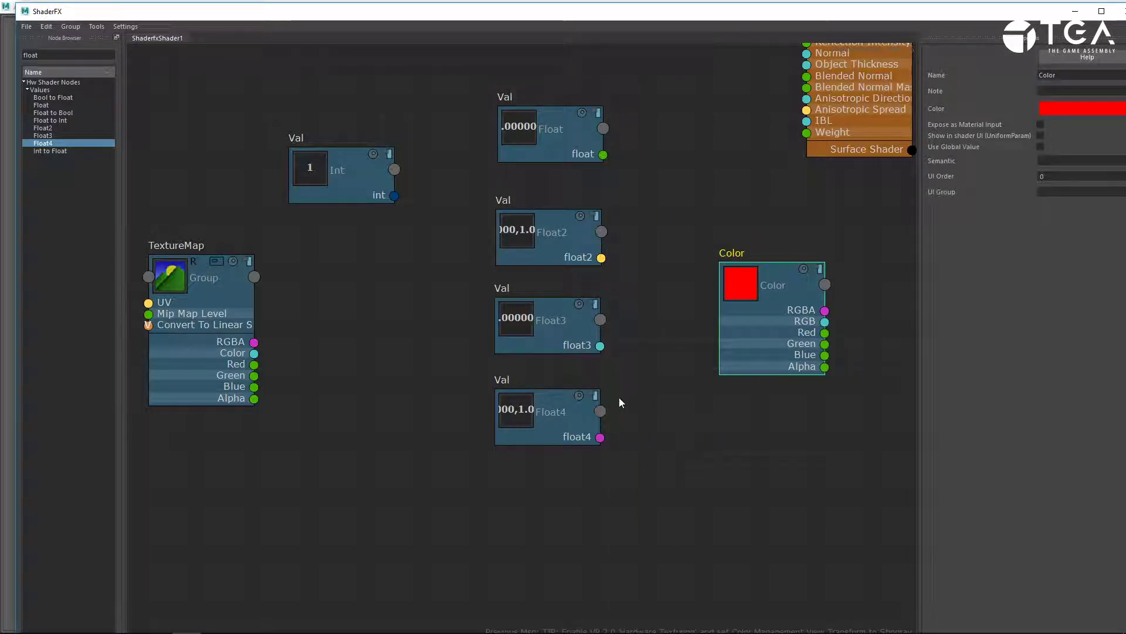
drag(574, 338, 727, 359)
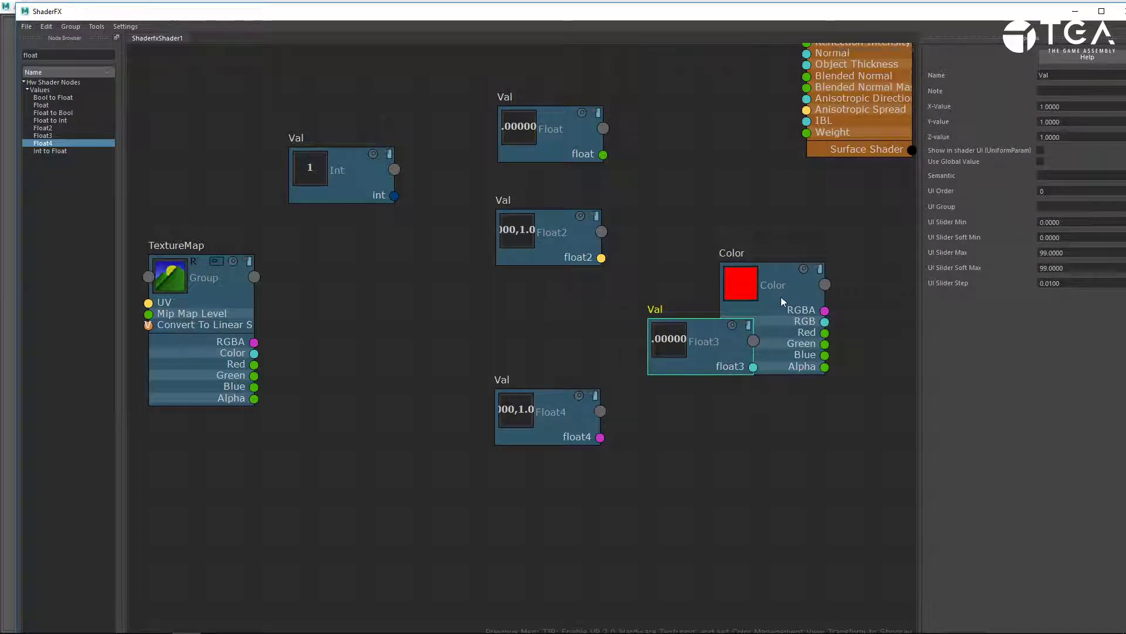
drag(781, 297, 841, 298)
middle_drag(857, 440, 694, 442)
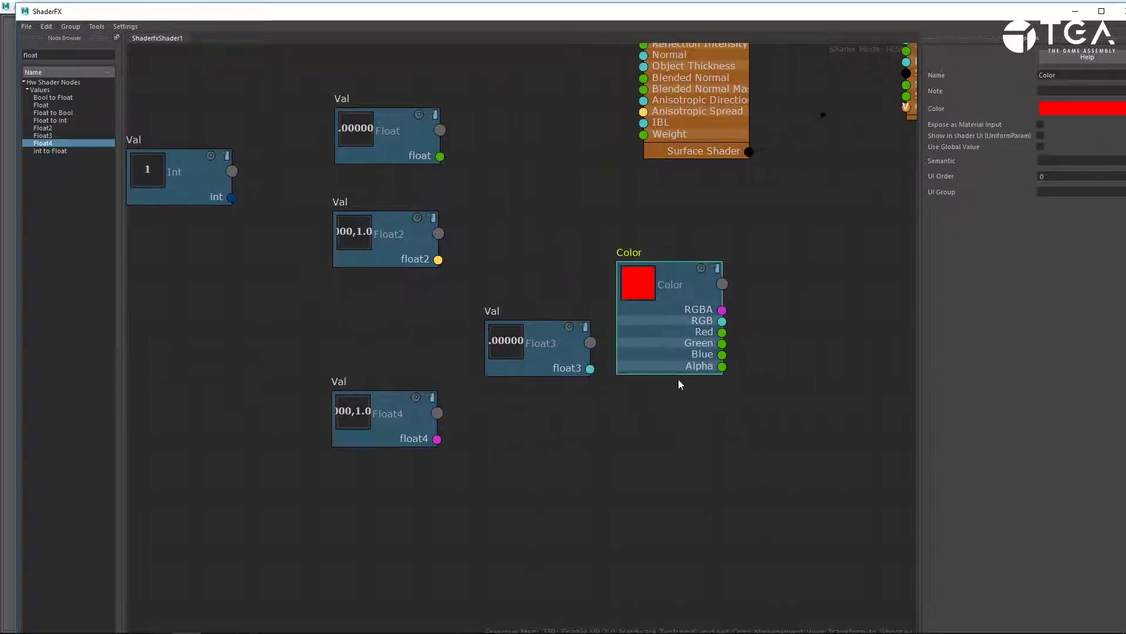
drag(671, 352, 677, 367)
drag(533, 346, 377, 329)
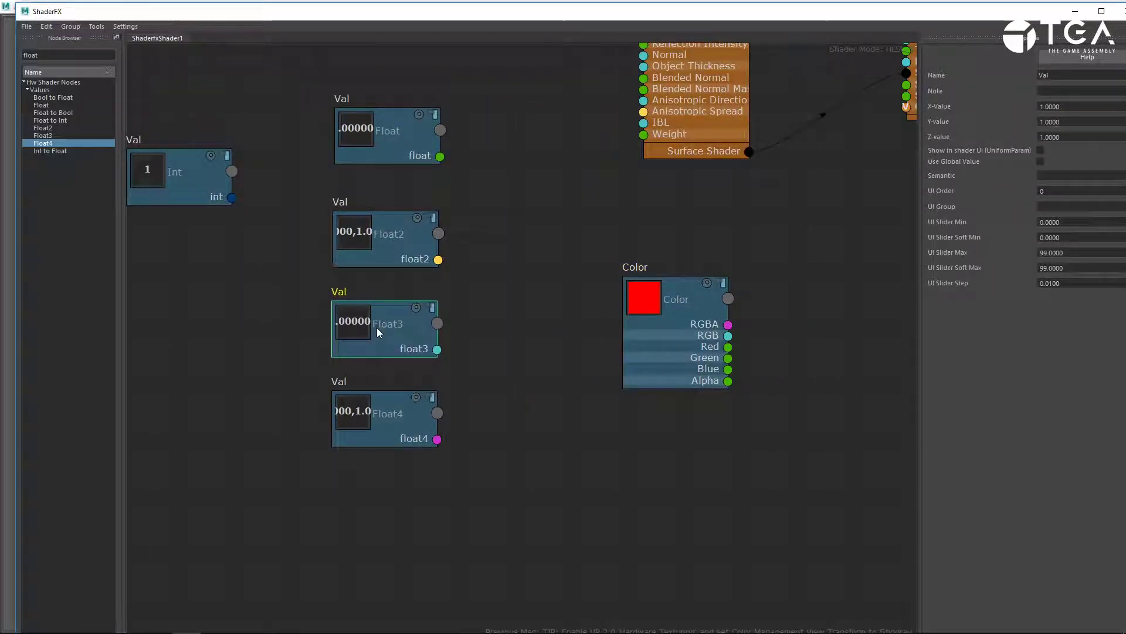
drag(668, 345, 579, 317)
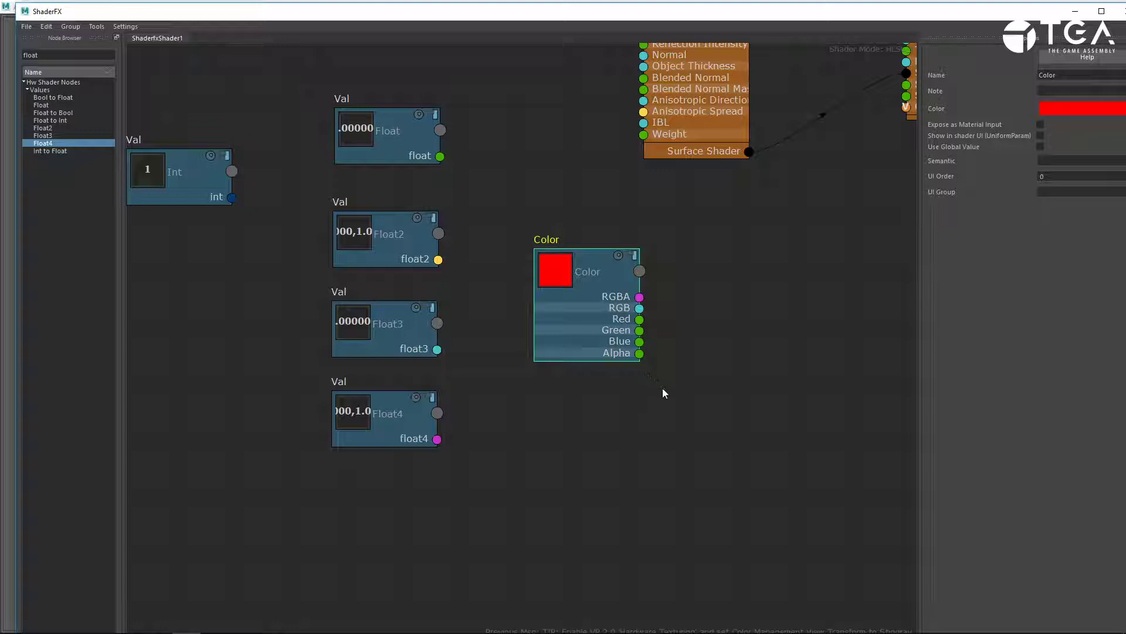
drag(604, 313, 594, 326)
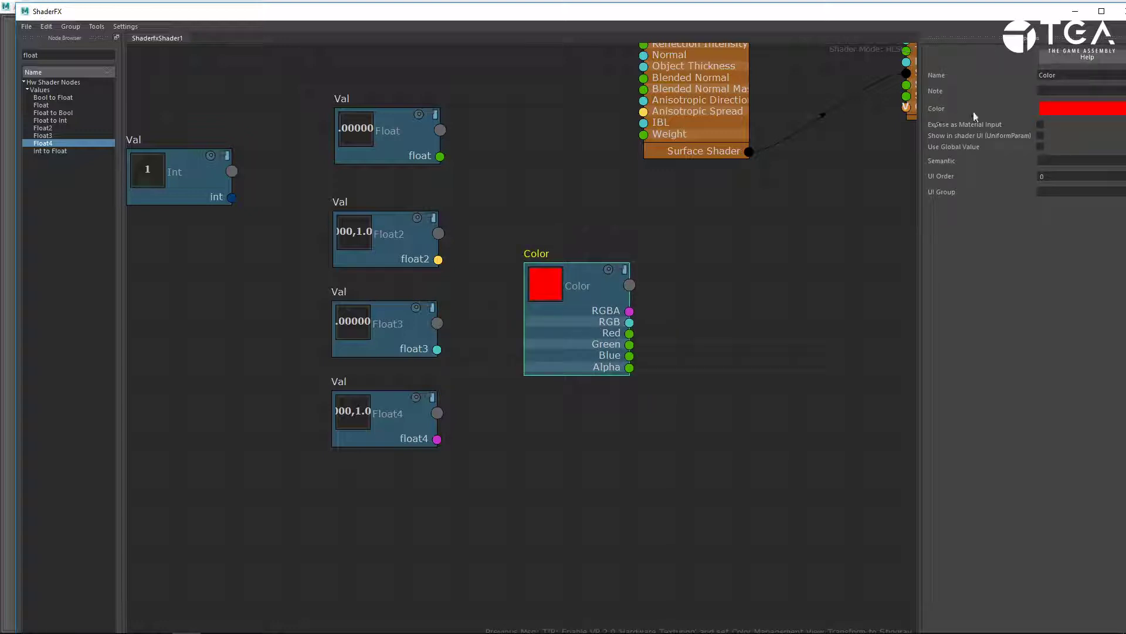
Set the Color node's color to the blue-violet #6055ff
click(1060, 110)
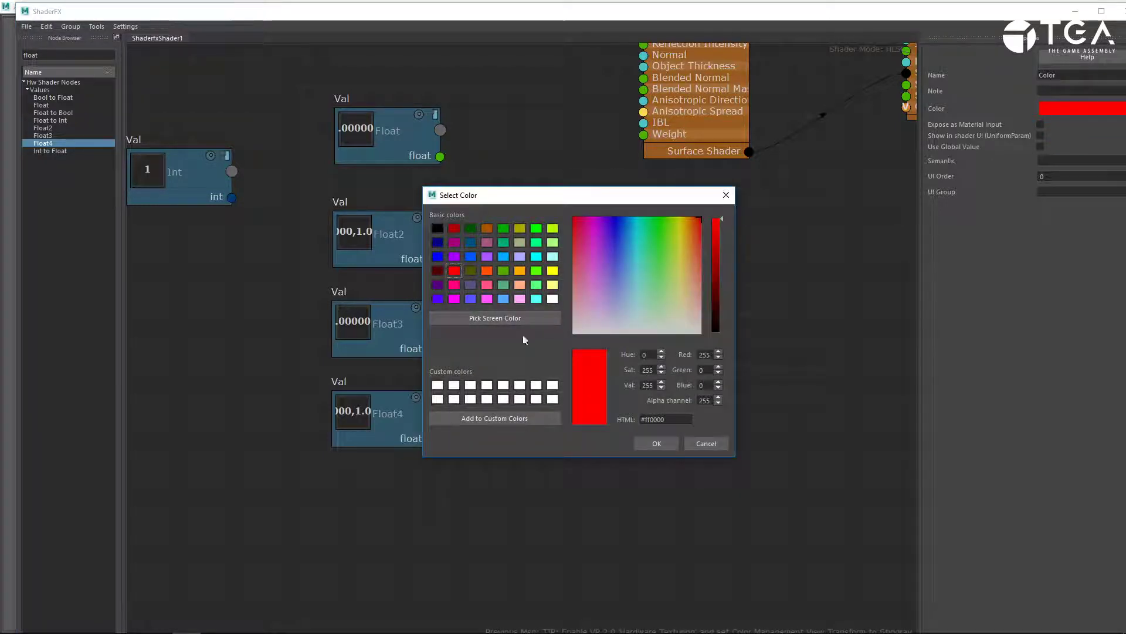
click(487, 271)
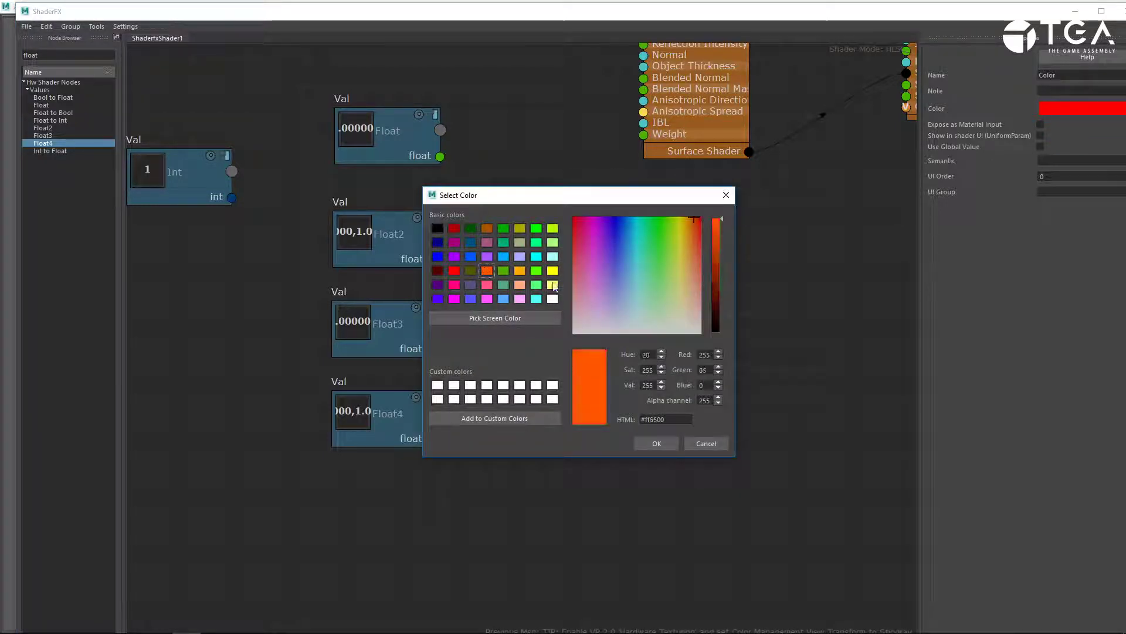
click(635, 271)
click(612, 261)
click(614, 256)
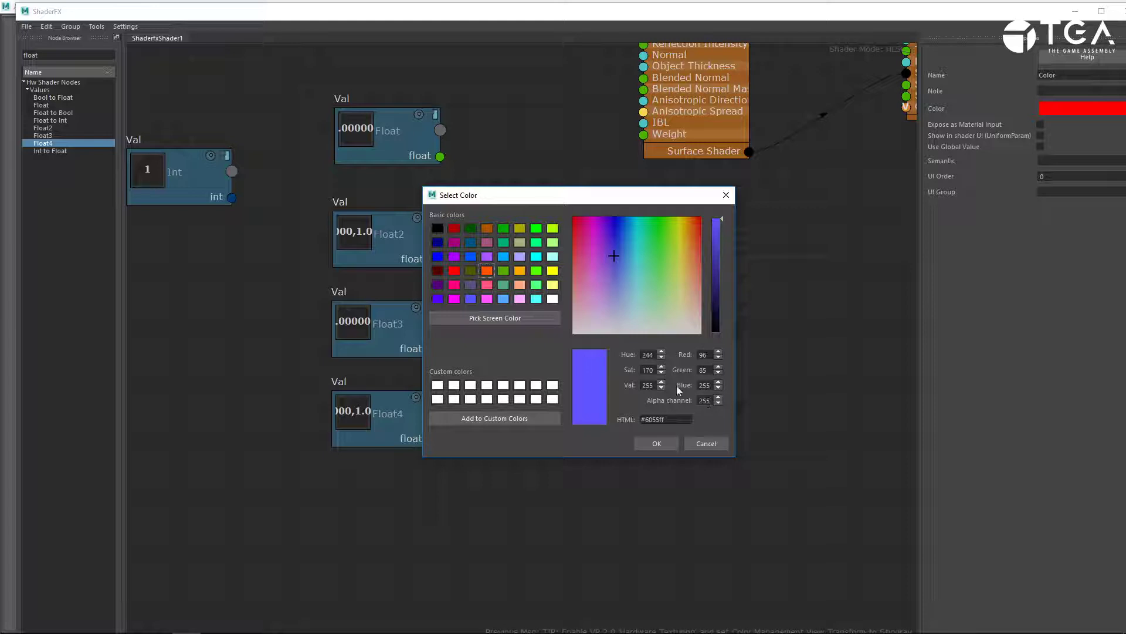
drag(560, 194, 670, 262)
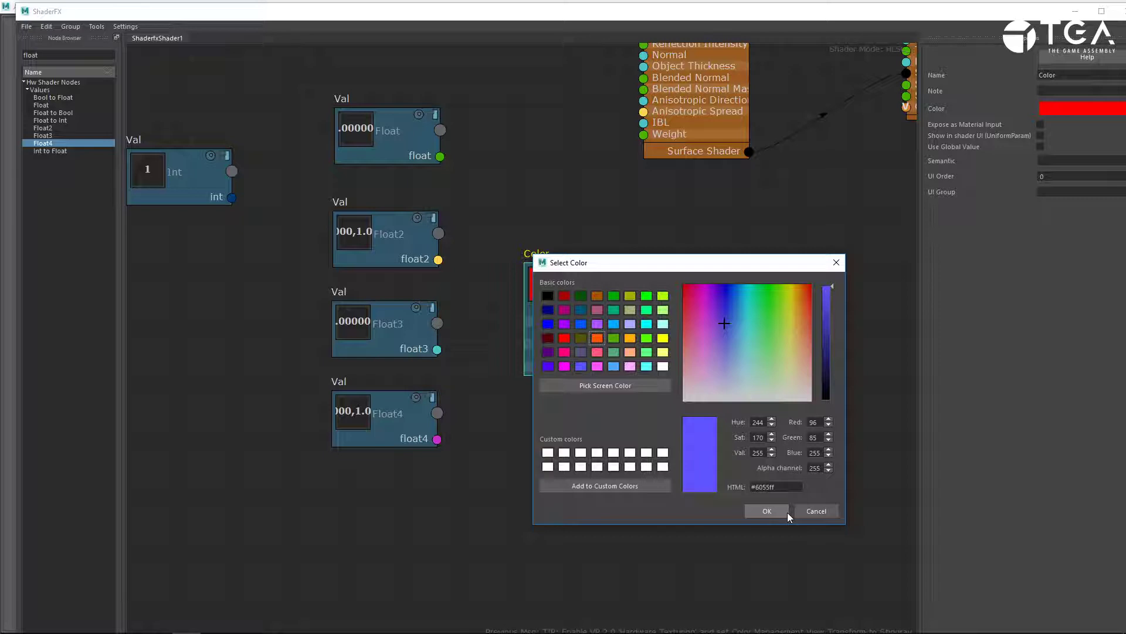
drag(577, 257, 704, 207)
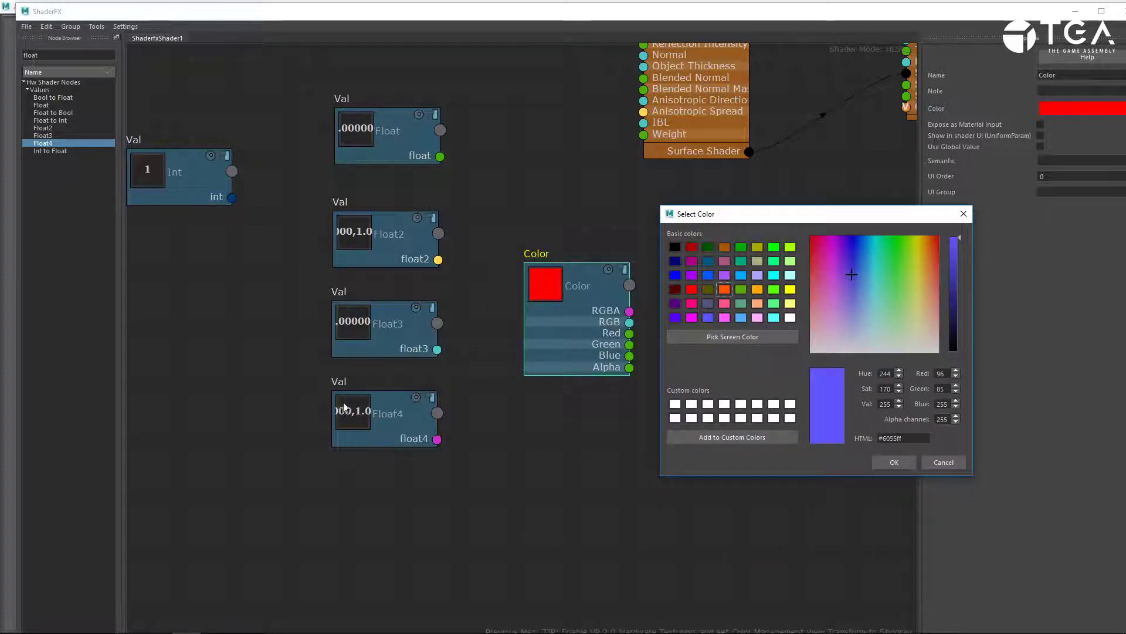
click(900, 463)
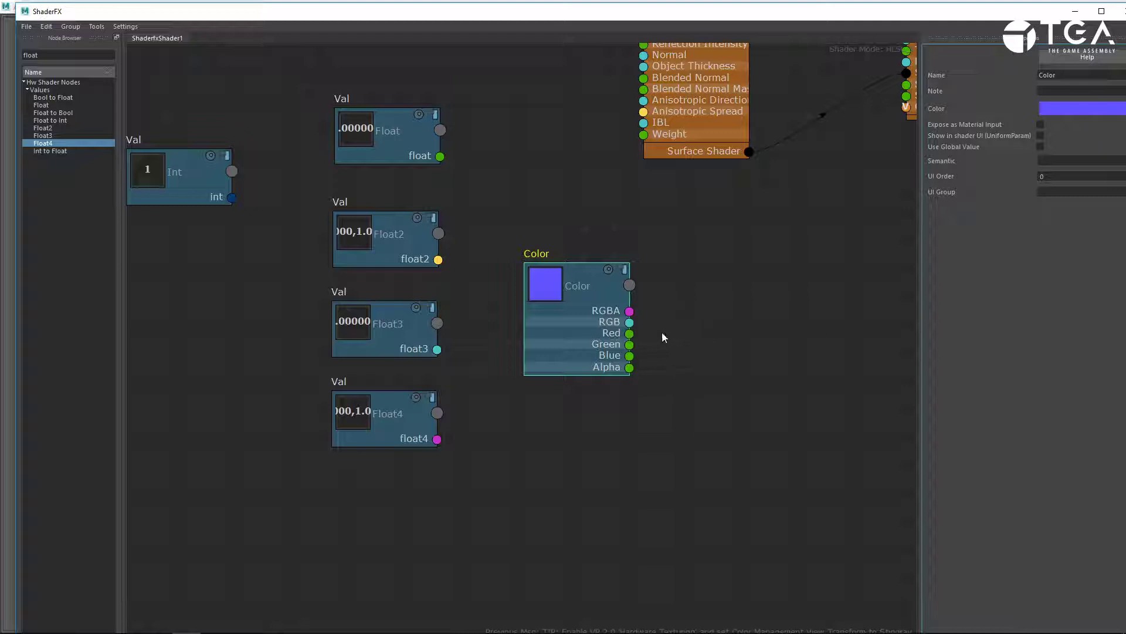
Pull trial connections from the Color node's RGBA and RGB outputs and examine its separate channel outputs
drag(630, 312, 729, 270)
drag(635, 326, 746, 317)
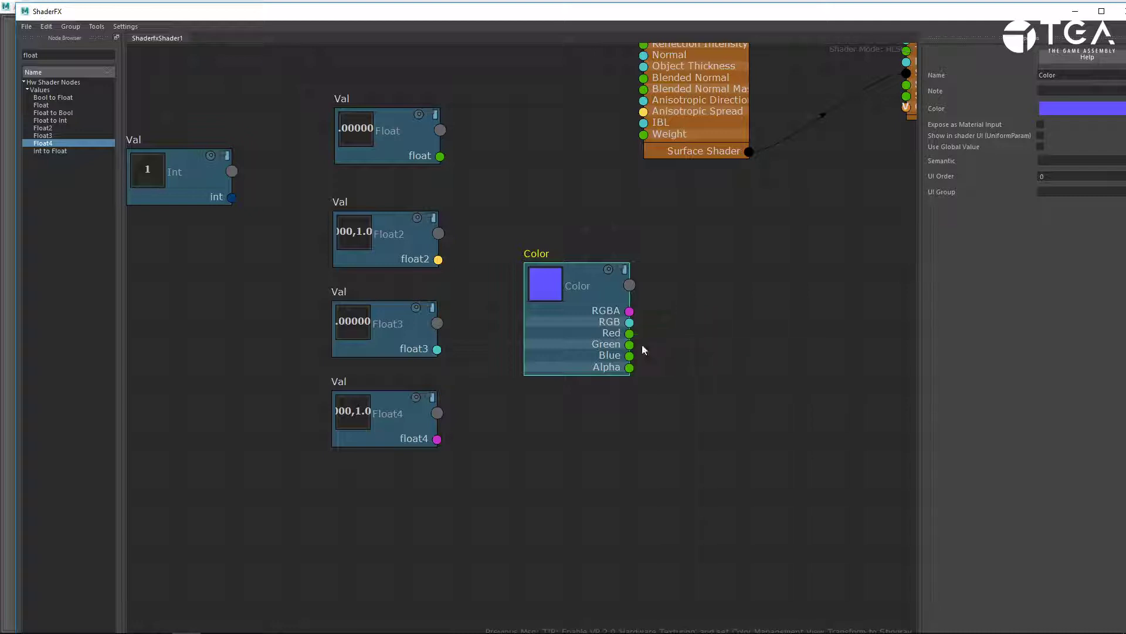
drag(668, 355, 684, 390)
Move the TextureMap node directly below the Color node and pull a trial connection from its Color output
middle_drag(278, 274, 645, 366)
drag(436, 404, 575, 432)
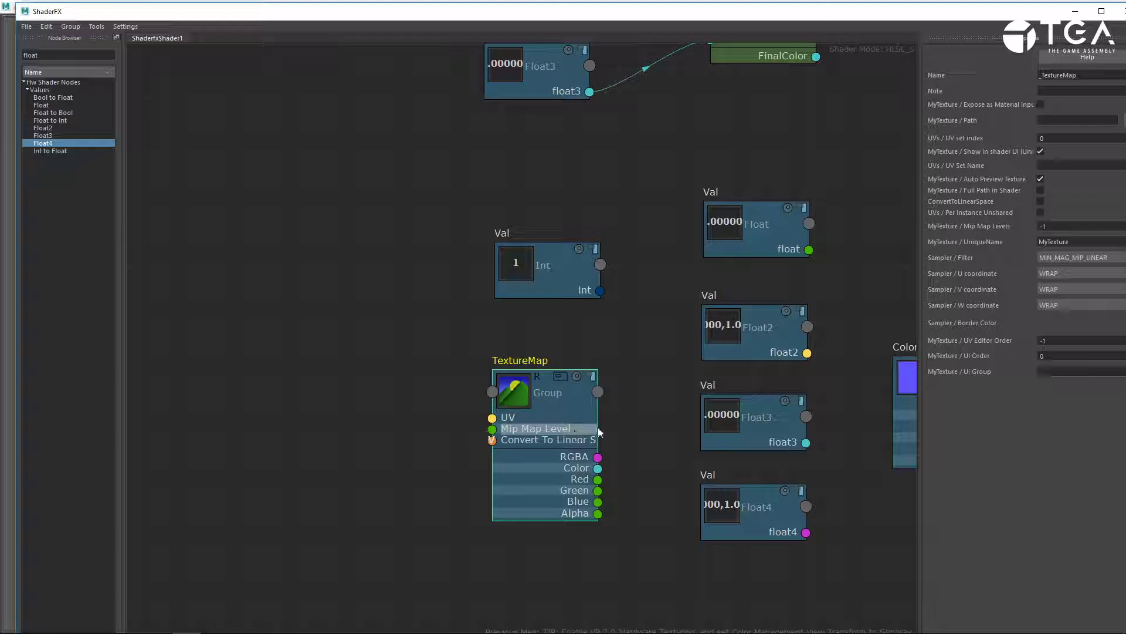
click(627, 430)
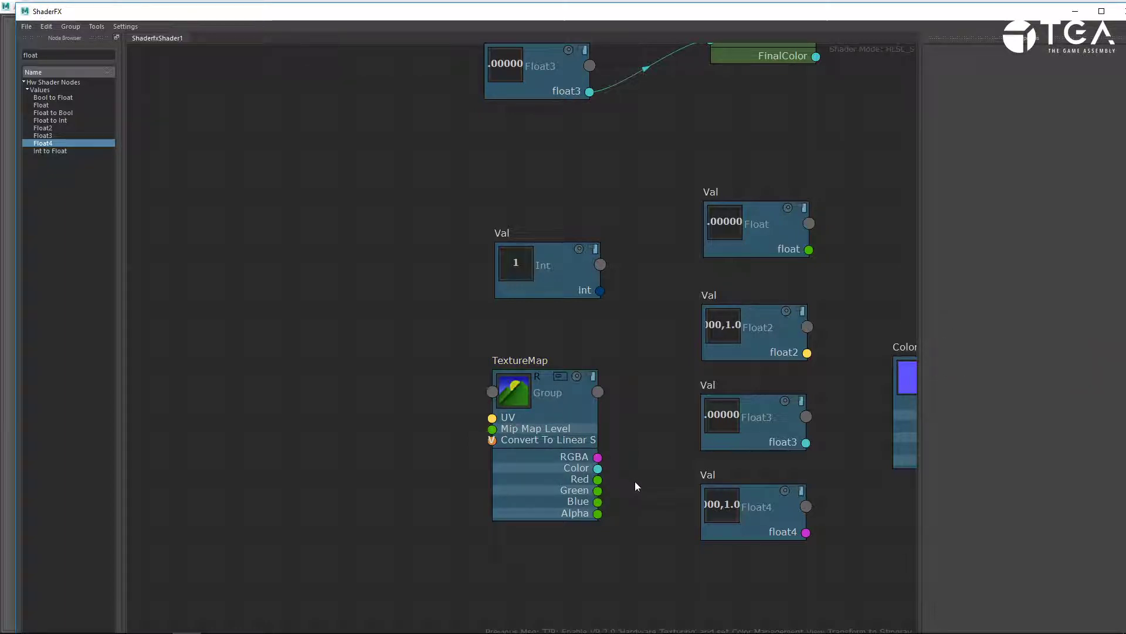
middle_drag(635, 486, 412, 340)
drag(392, 295, 792, 432)
middle_drag(829, 341, 669, 296)
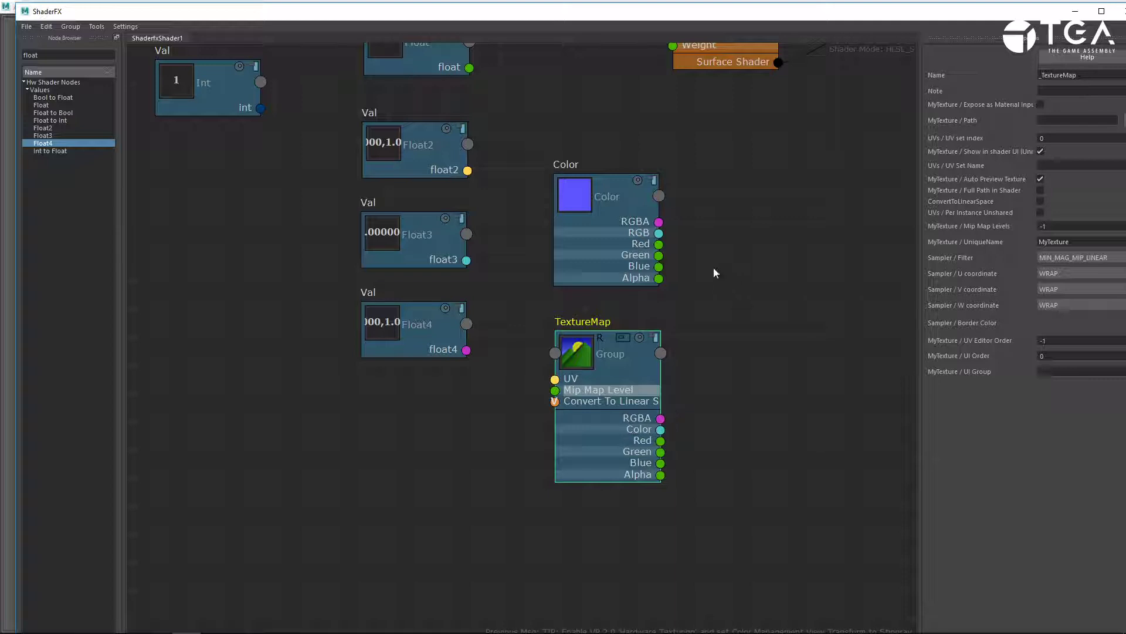
drag(660, 429, 765, 429)
click(748, 478)
Widen the properties area for the TextureMap node, open the MyTexture / Path file browser and close it without choosing a file
click(658, 391)
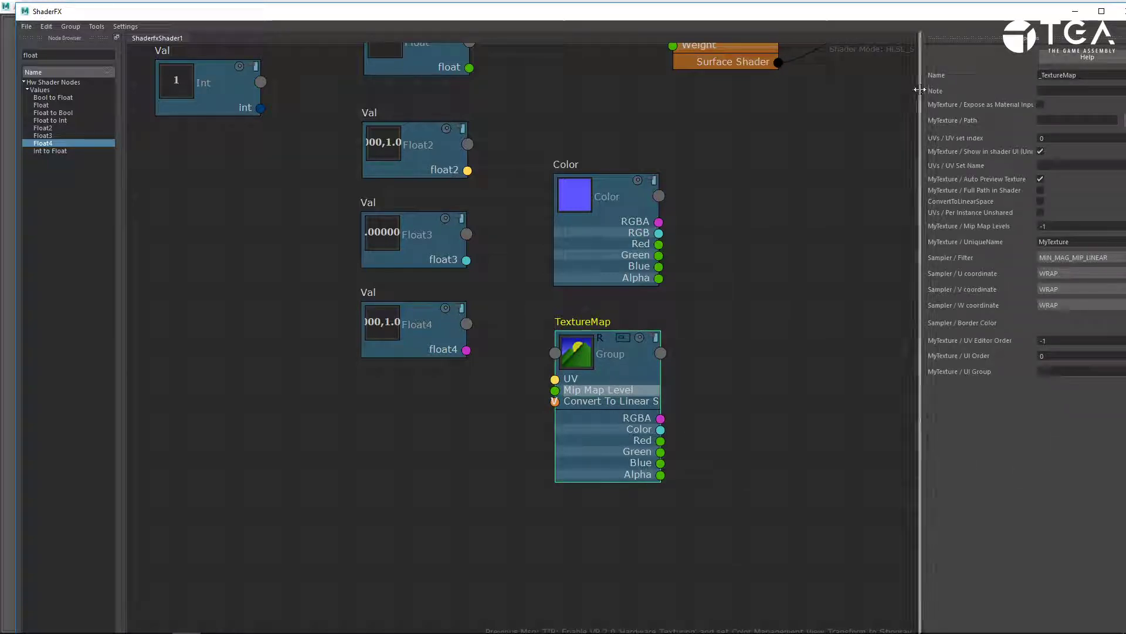
drag(919, 95, 881, 97)
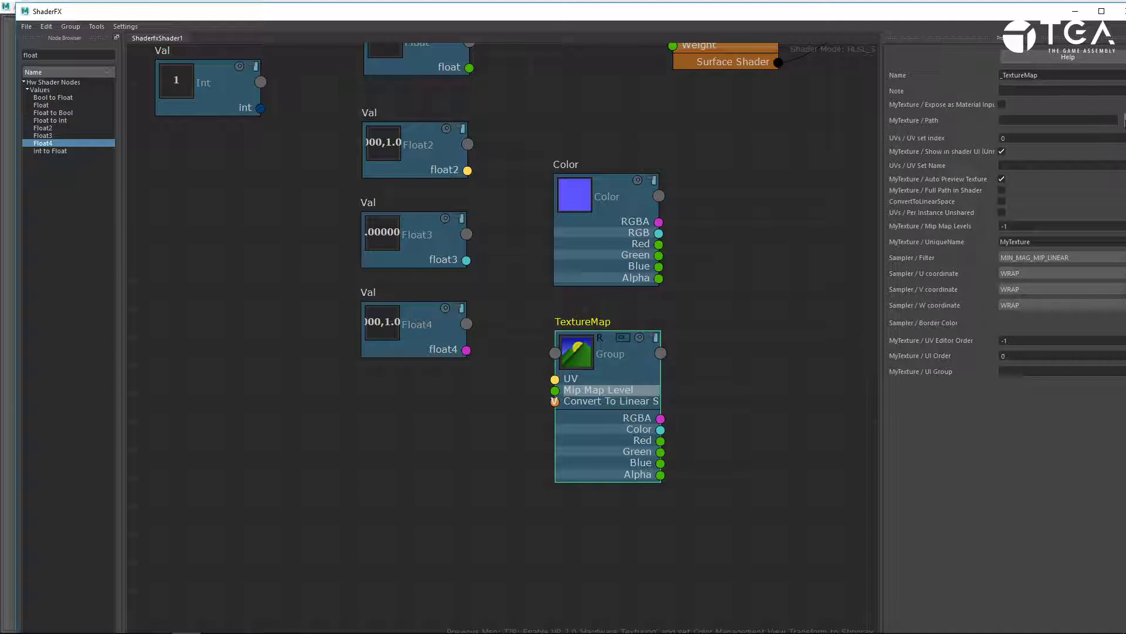
click(1121, 121)
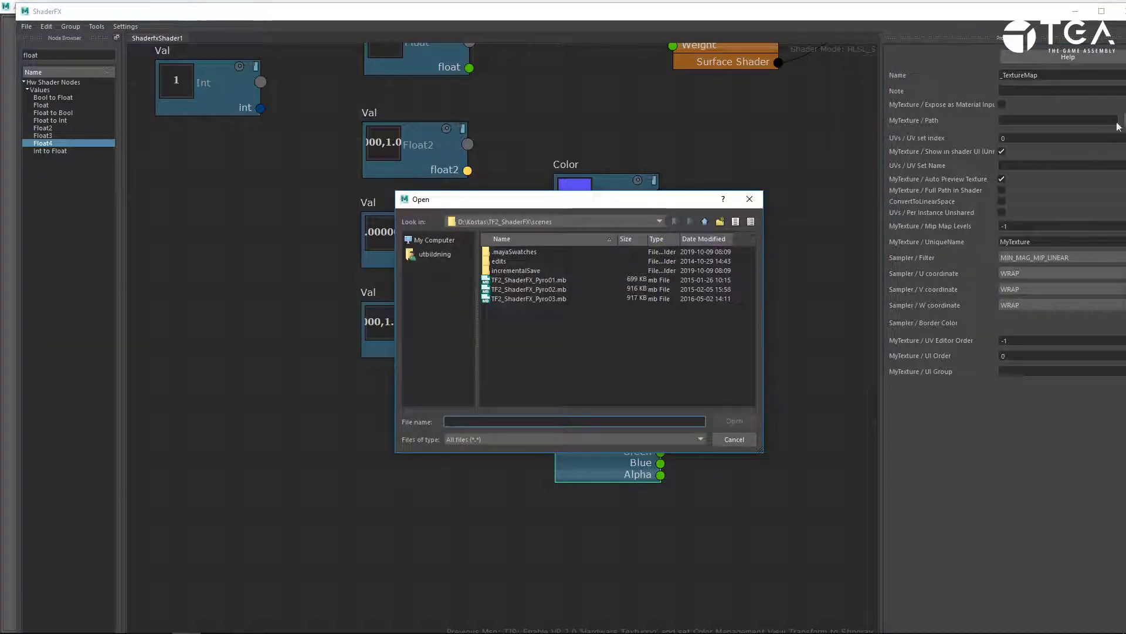
click(750, 199)
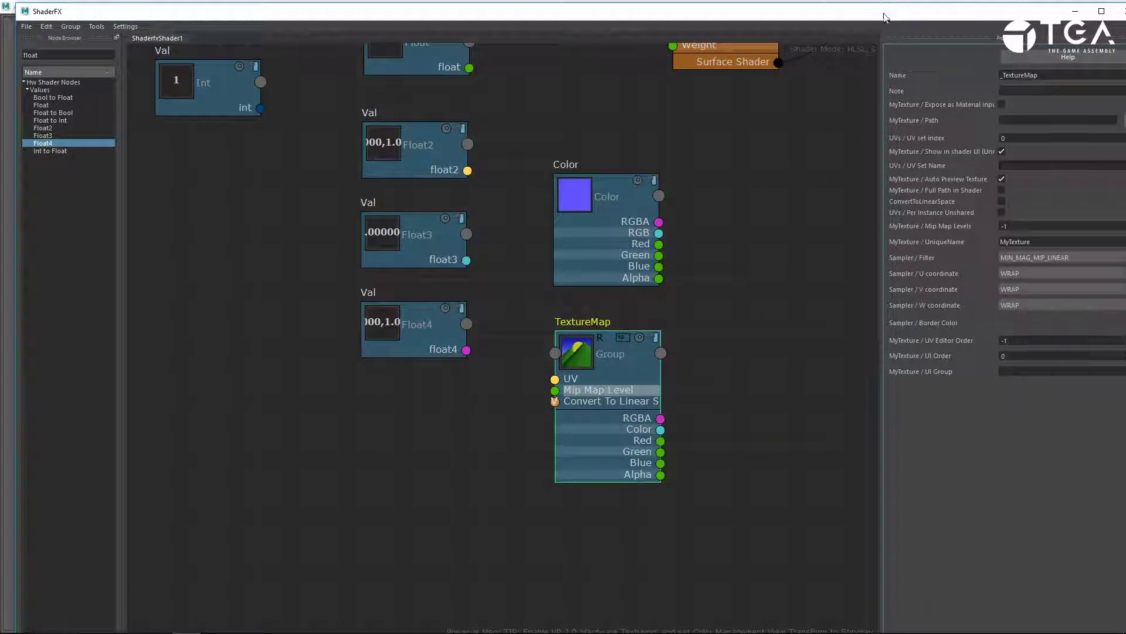
Maximize the ShaderFX window, reopen the file browser for TextureMap's MyTexture / Path and cancel it
drag(886, 18, 638, 37)
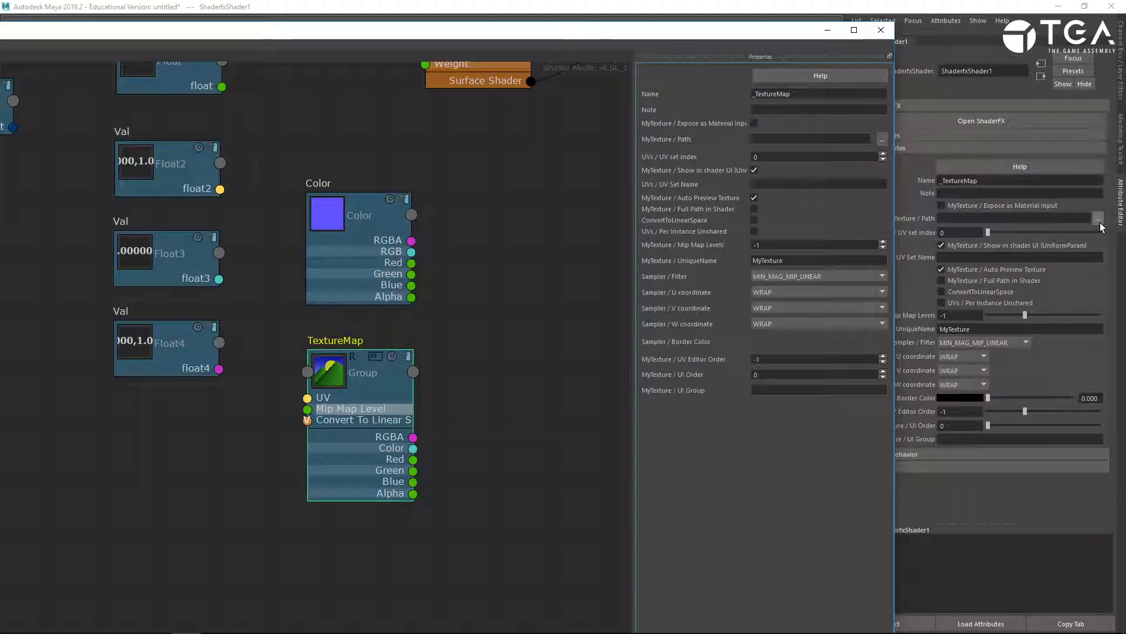
double_click(758, 37)
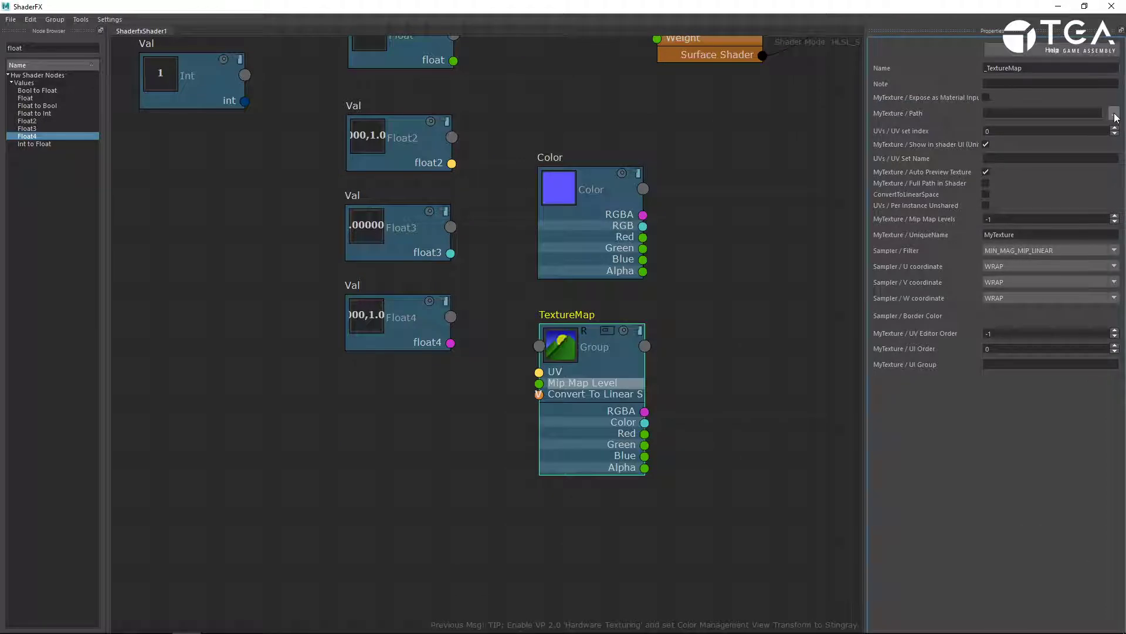
click(1114, 113)
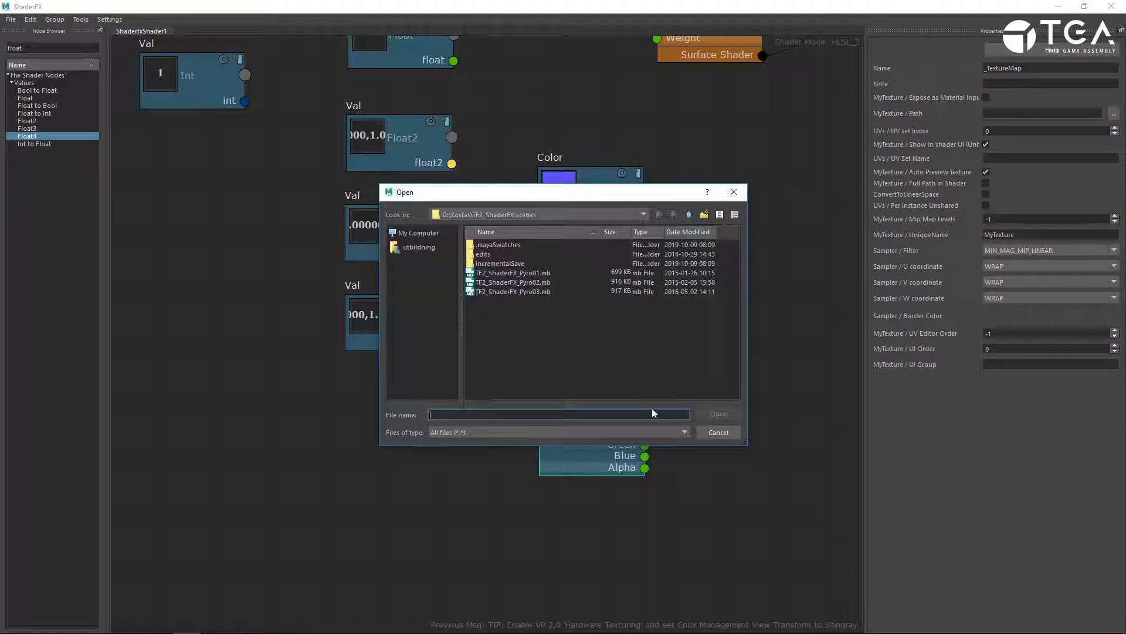
click(718, 433)
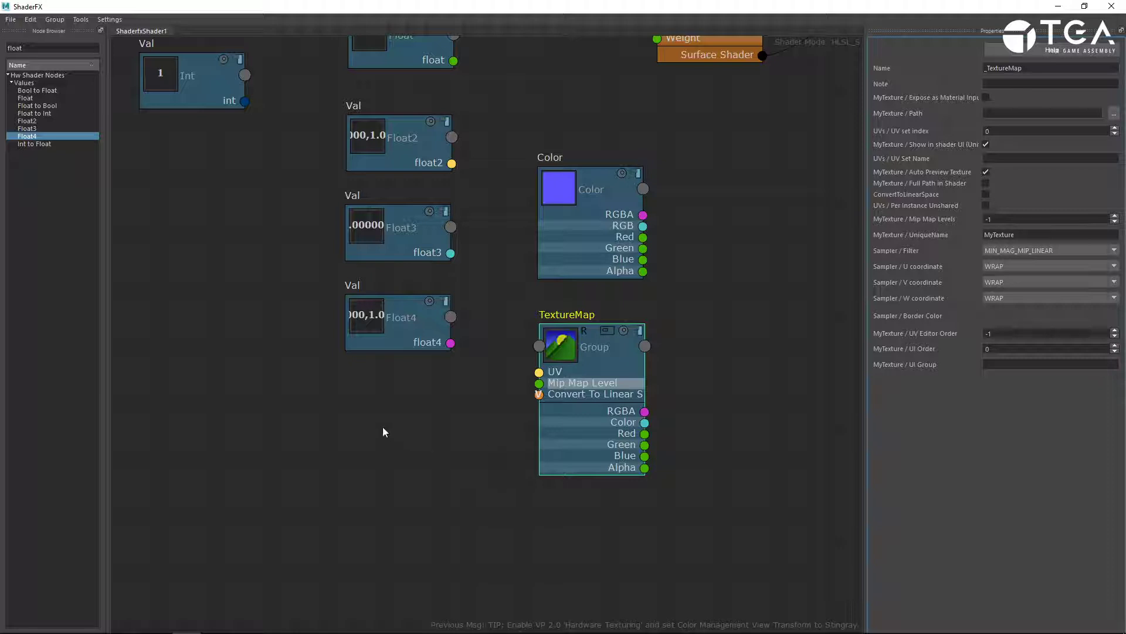
Find the Int Value node with the search "int val", add it to the graph and place it directly below the Int node
double_click(23, 50)
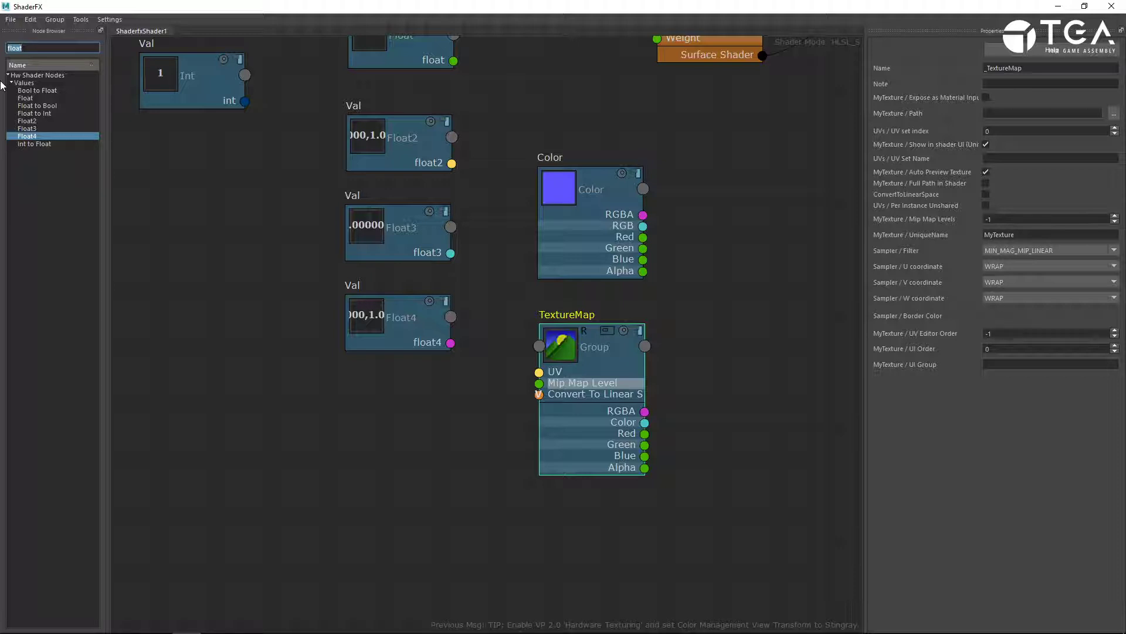
text(int valiue)
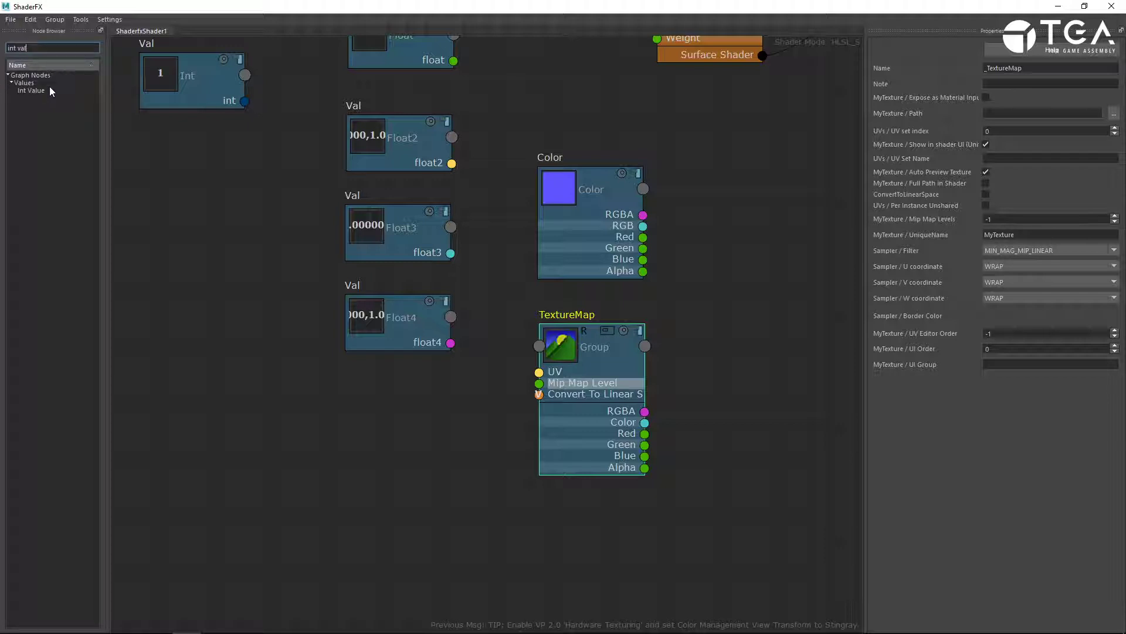
drag(49, 91, 195, 158)
middle_drag(364, 436, 461, 549)
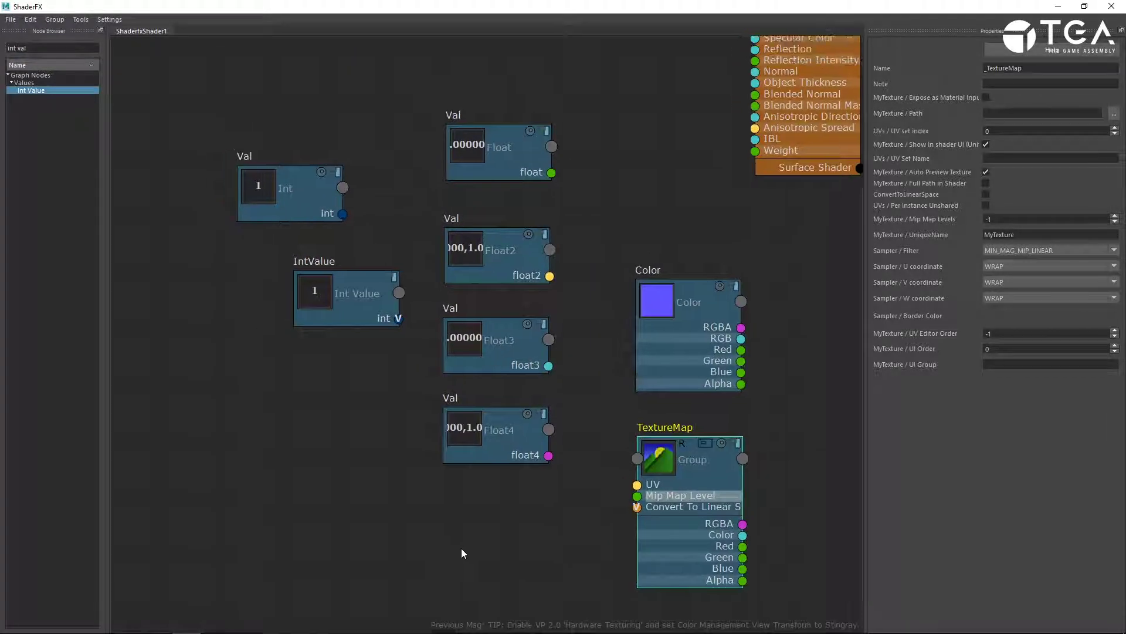
drag(382, 297, 327, 290)
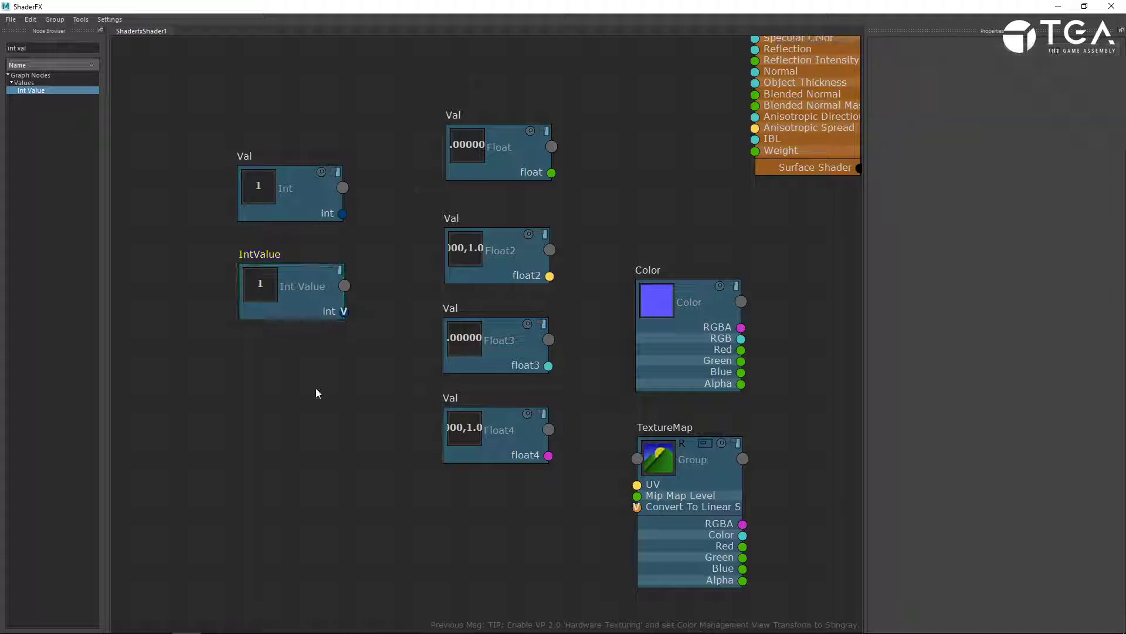
Search the nodes for "string", add a String node and move it to the empty area beyond the Int and Float3 nodes
middle_drag(316, 391, 462, 532)
scroll(461, 516, up, 2)
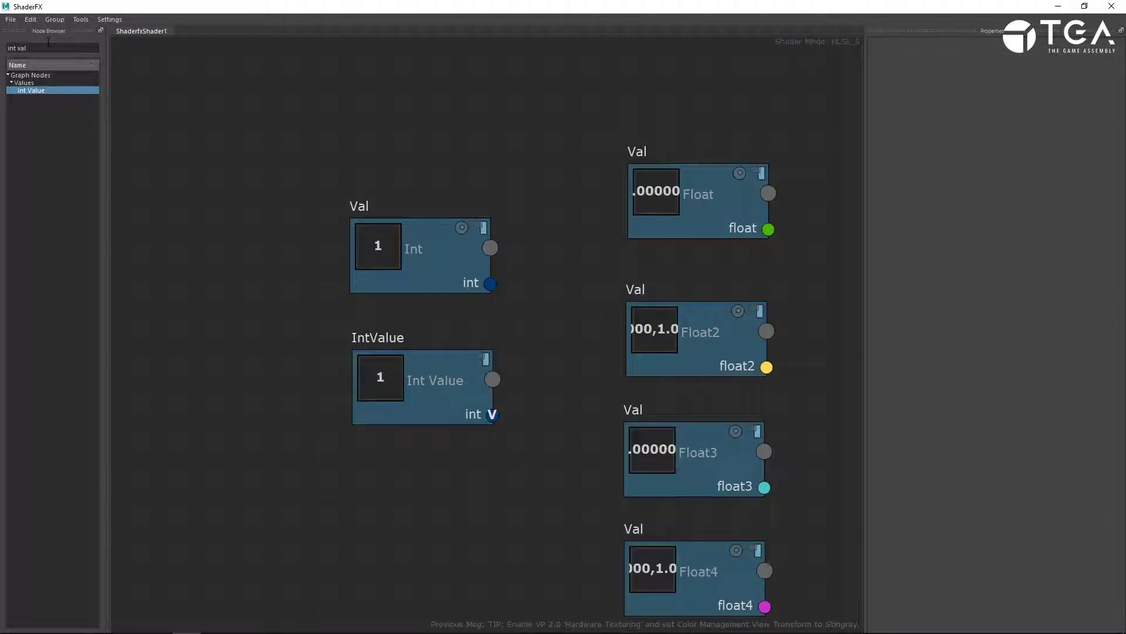
triple_click(17, 47)
text(string)
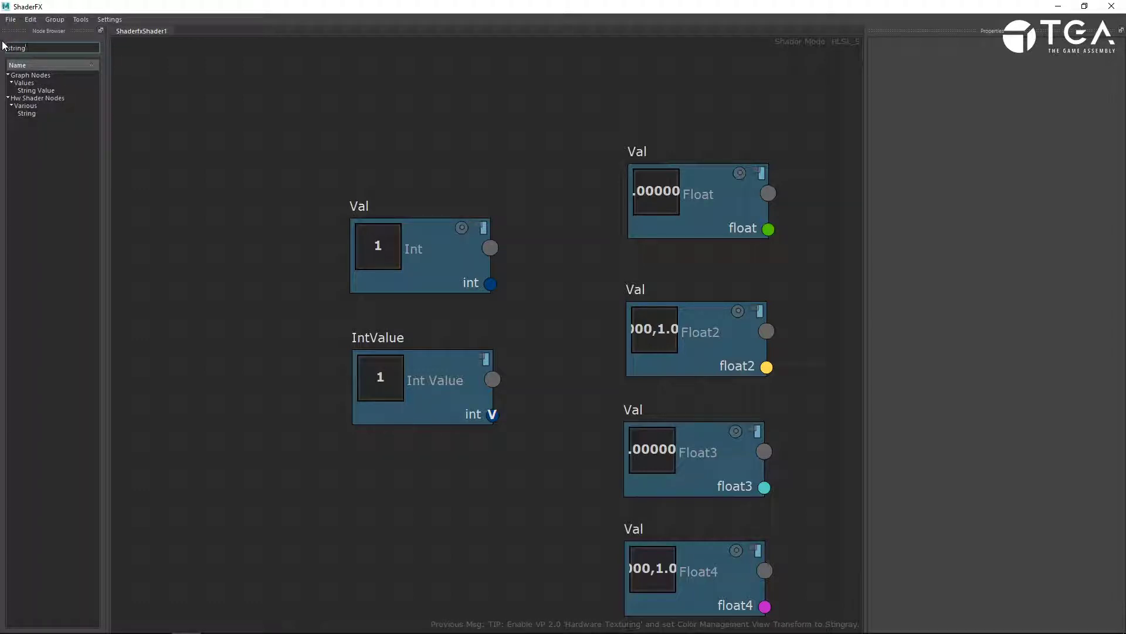
drag(27, 114, 300, 87)
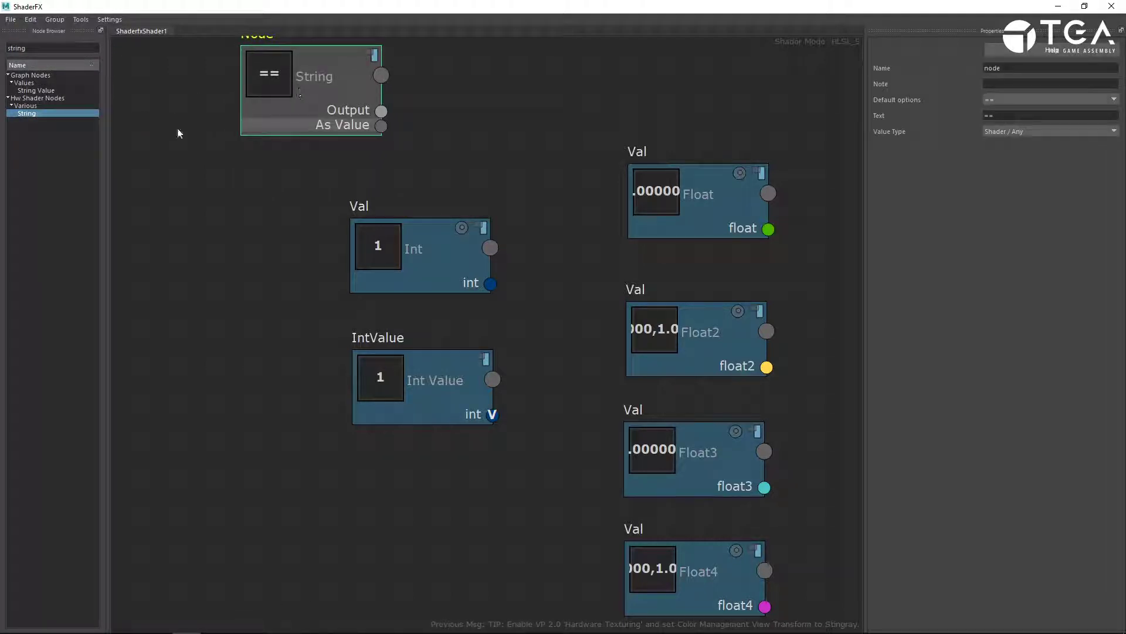
middle_drag(234, 191, 272, 391)
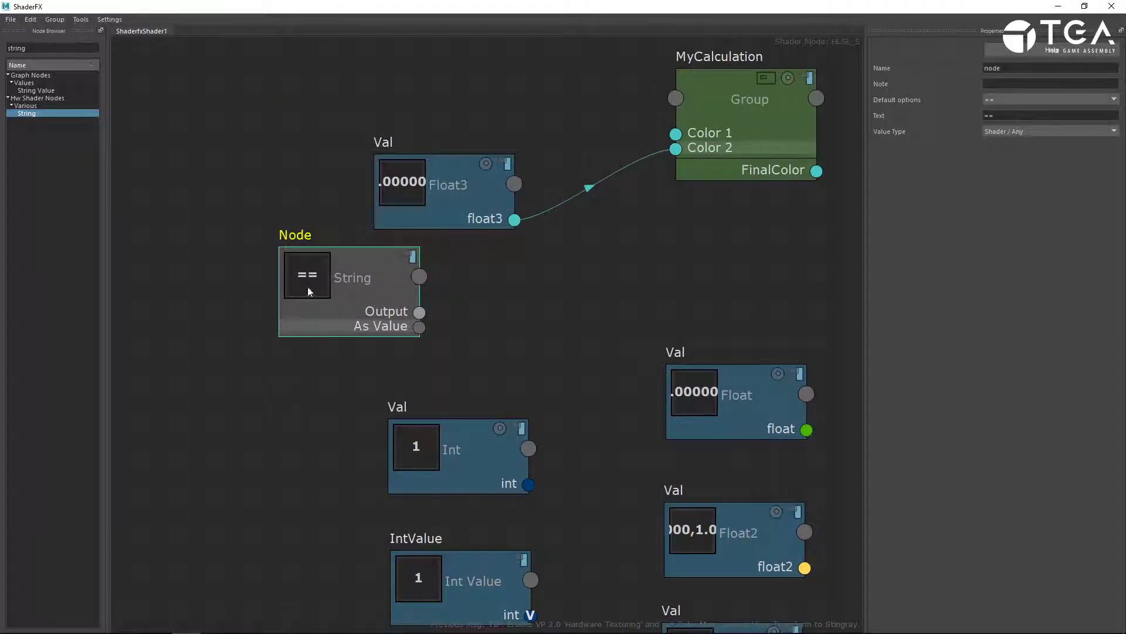
drag(349, 304, 160, 263)
middle_drag(234, 350, 615, 343)
drag(597, 256, 463, 283)
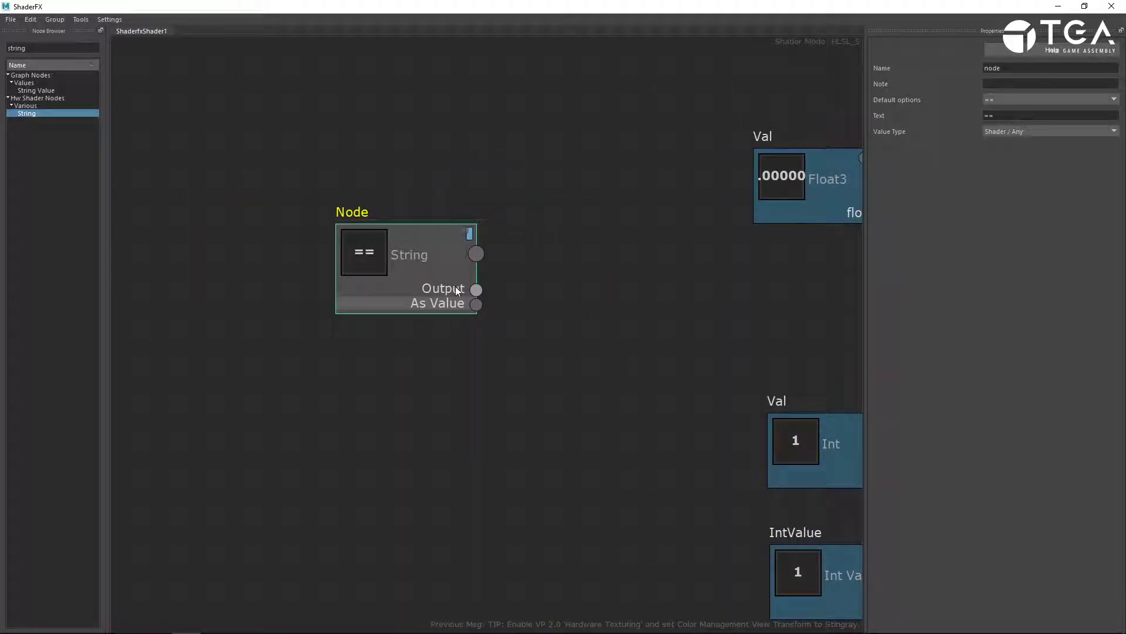
Add a String Value node directly below the String node and pull a trial connection from the String node's Output
click(124, 115)
click(51, 91)
drag(52, 91, 513, 440)
click(445, 285)
click(541, 389)
drag(474, 299, 500, 308)
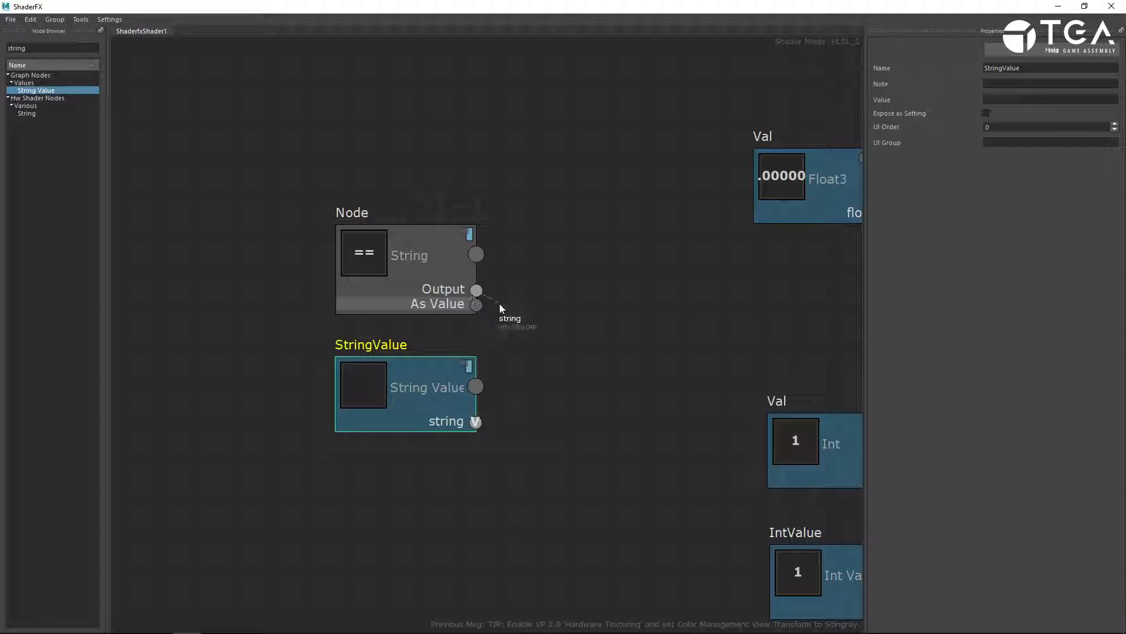
Shift the Color and TextureMap nodes up and closer to the float nodes, and move the Float node closer to Float2
middle_drag(554, 424, 372, 259)
scroll(352, 254, down, 2)
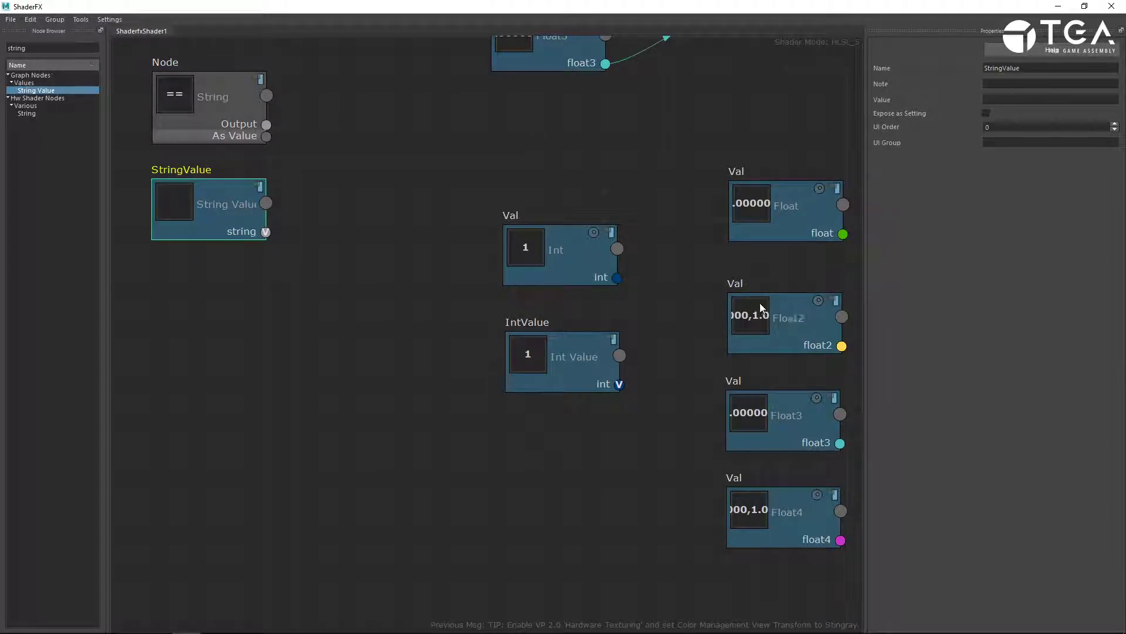
middle_drag(653, 304, 339, 252)
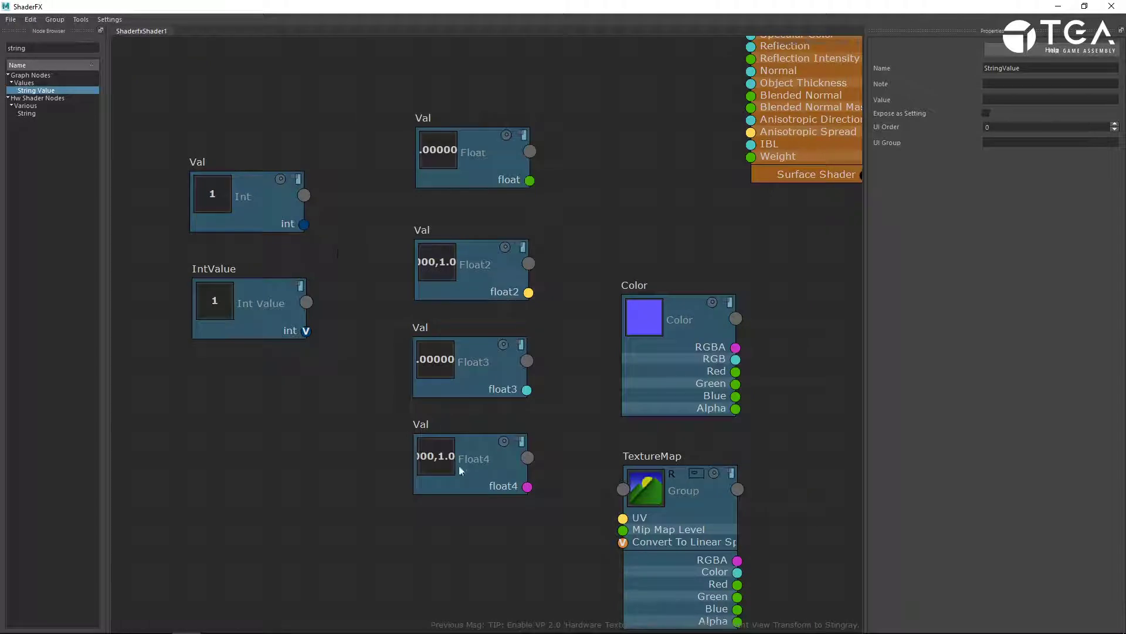
middle_drag(459, 468, 545, 555)
middle_drag(689, 346, 489, 295)
drag(488, 295, 497, 175)
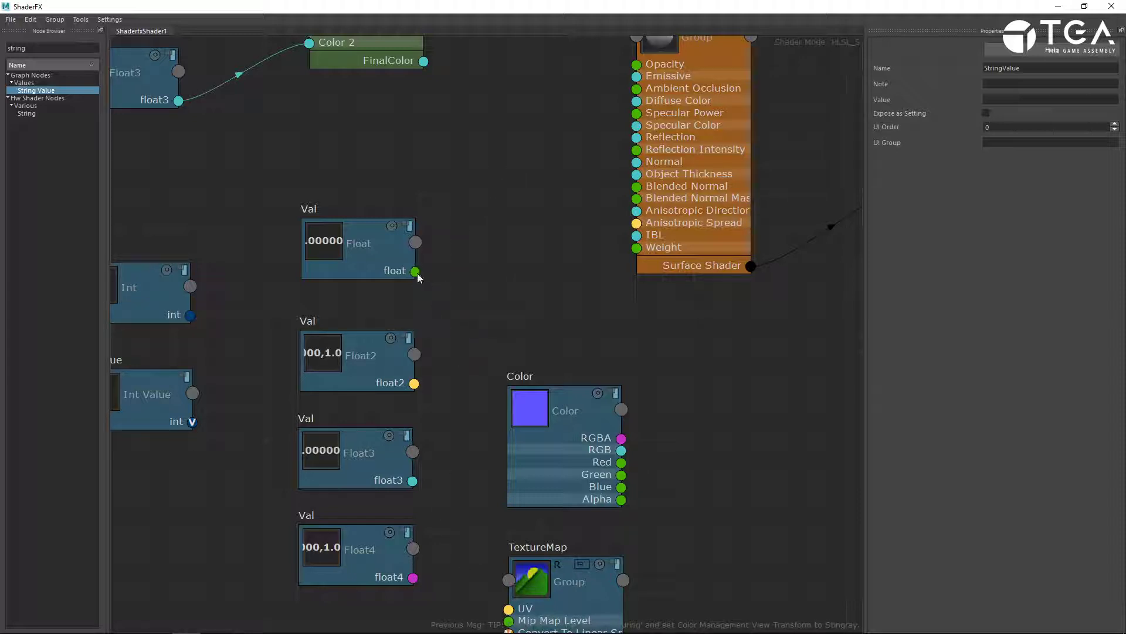
middle_drag(475, 355, 466, 304)
drag(465, 304, 550, 469)
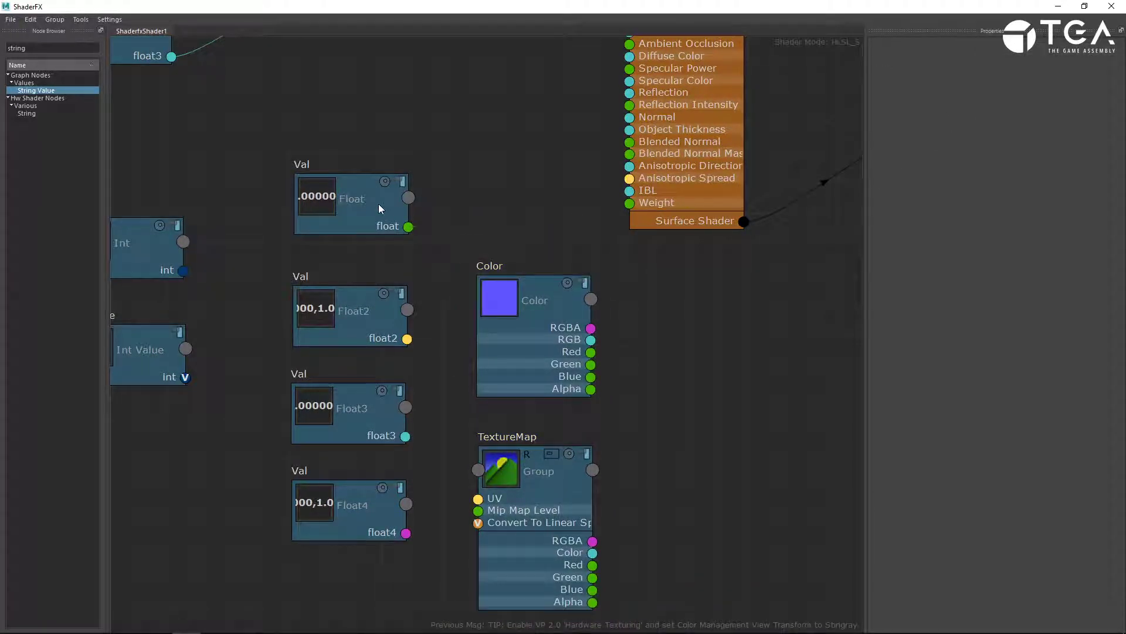
drag(378, 203, 411, 238)
middle_drag(478, 242, 468, 384)
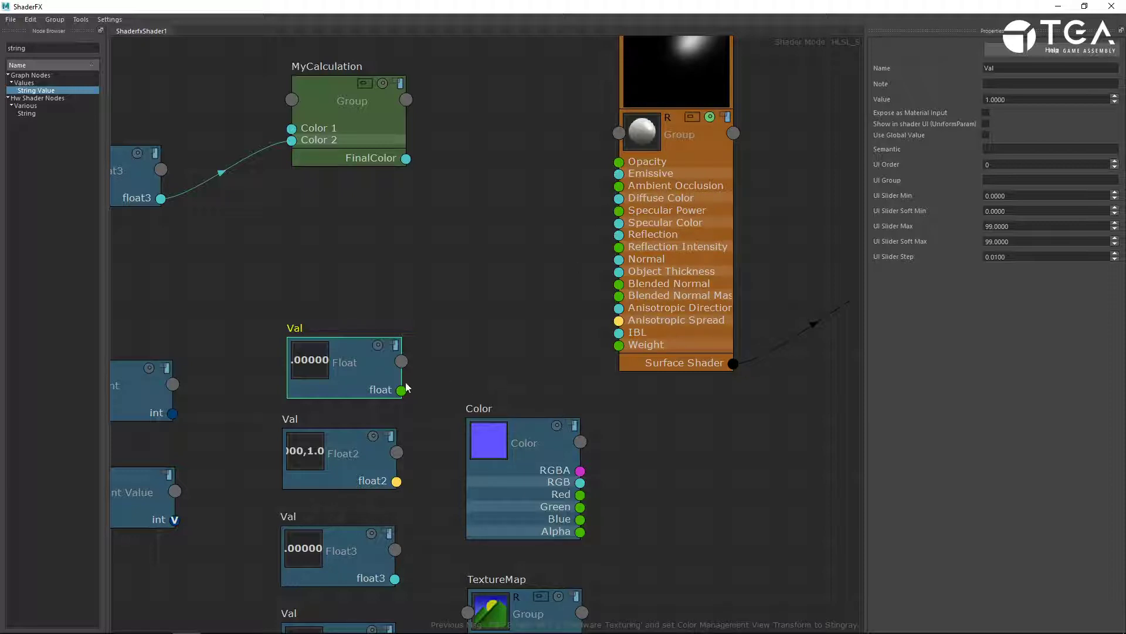
Pull trial connections from the Float and Float2 outputs and from the Color node's RGB output to compare their types
drag(402, 388, 469, 328)
drag(396, 481, 487, 288)
alt+middle_drag(261, 358, 326, 254)
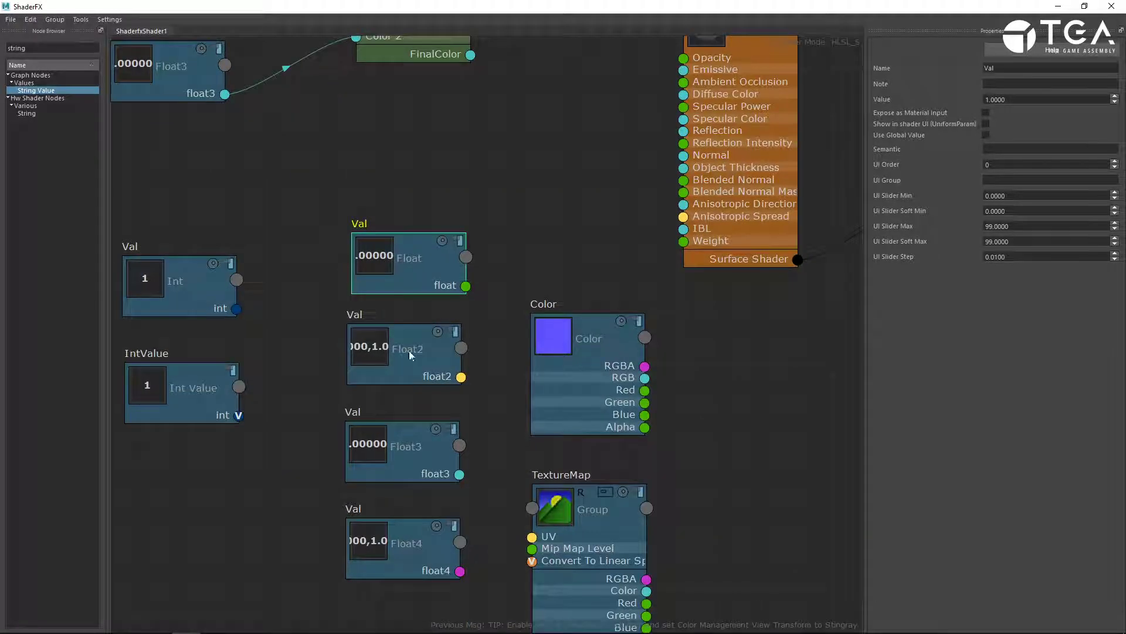
drag(467, 286, 535, 255)
drag(643, 378, 674, 354)
middle_drag(653, 534, 770, 574)
scroll(474, 356, down, 2)
Delete the String and String Value nodes from the graph
middle_drag(241, 216, 261, 182)
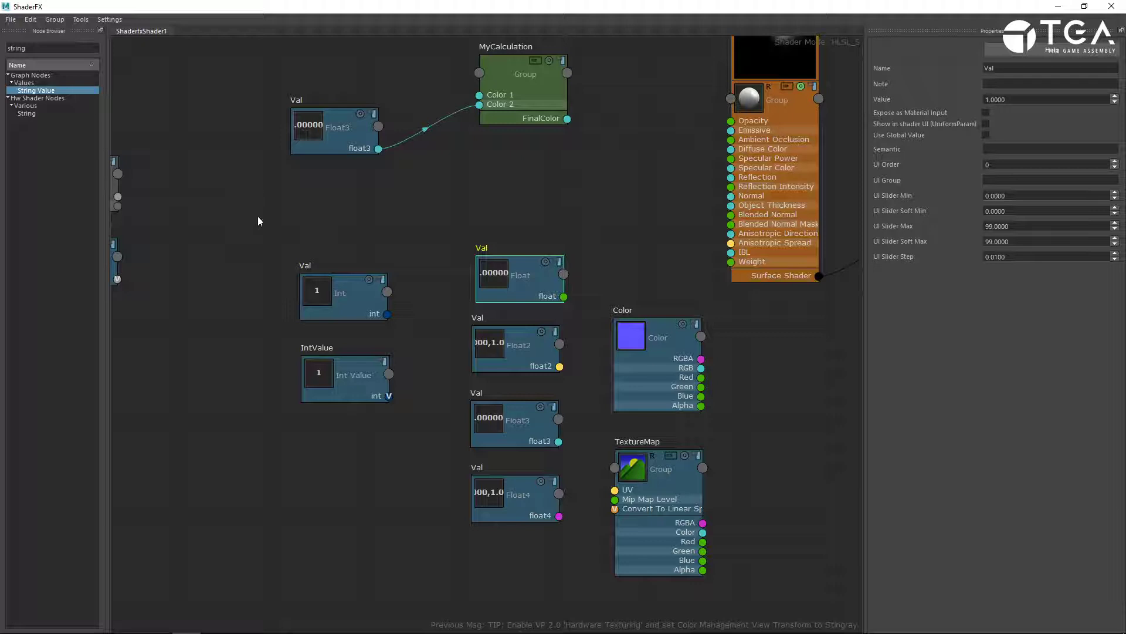
middle_drag(205, 235, 345, 278)
drag(246, 117, 132, 416)
key(Delete)
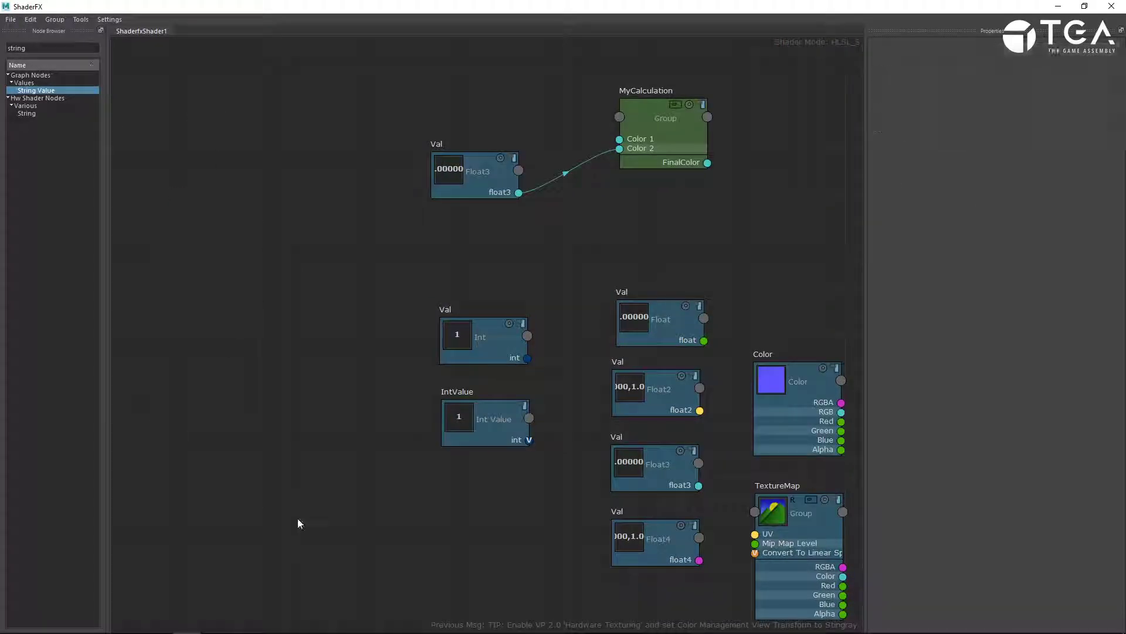
Search the nodes for "vector" and add a Vector Component and a Vector Construct node beside the Color and TextureMap nodes
middle_drag(428, 503, 255, 381)
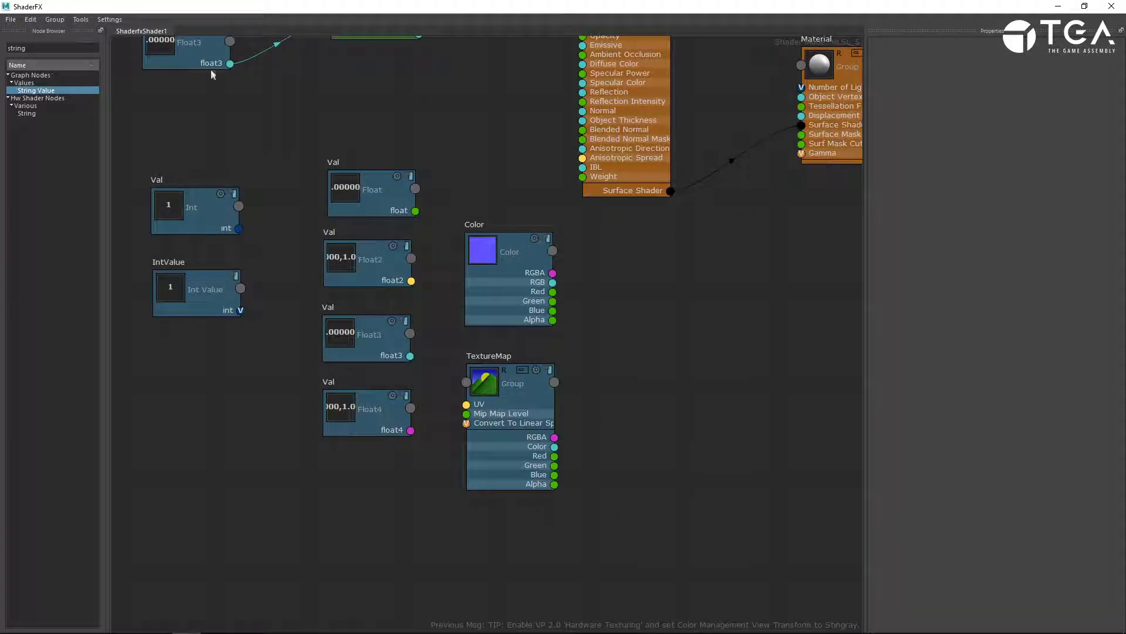
drag(33, 48, 2, 50)
text(vector)
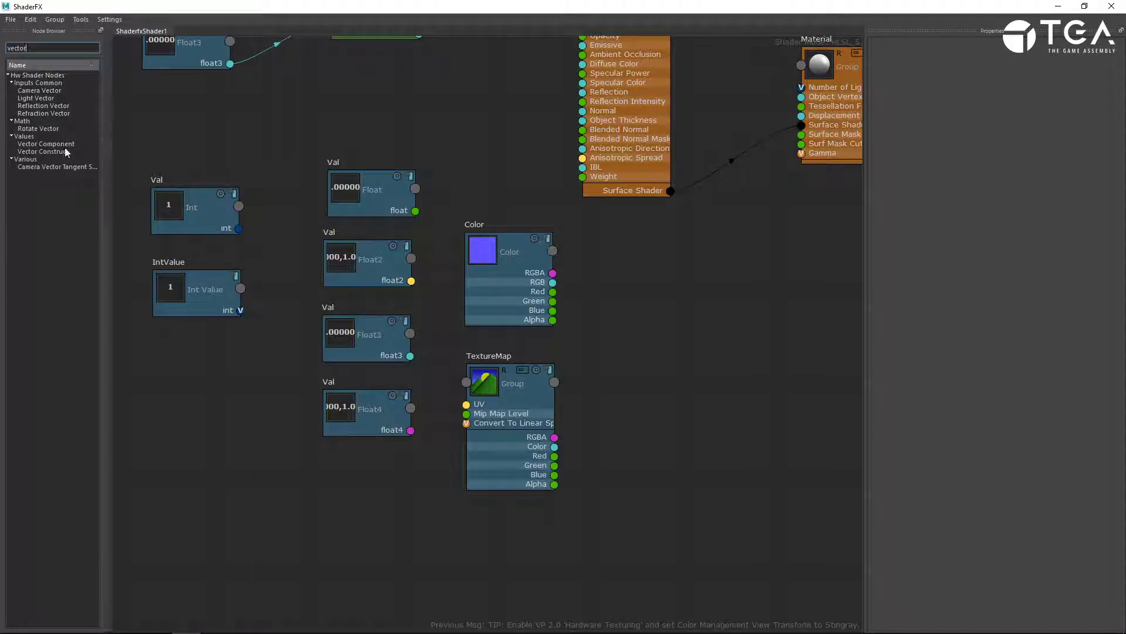
drag(58, 143, 734, 355)
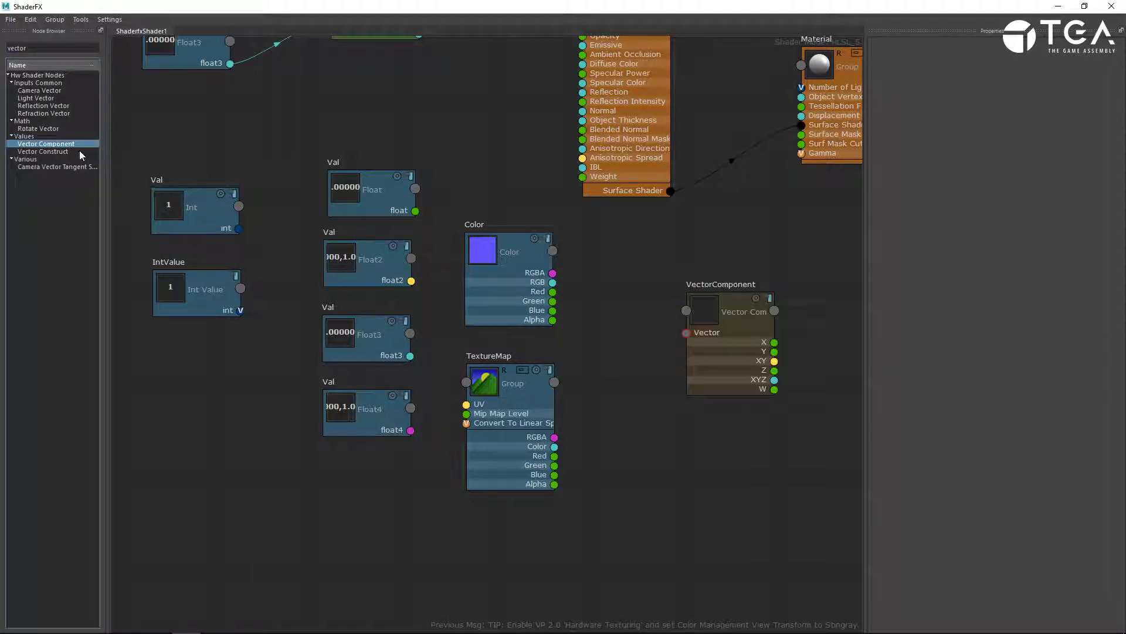
drag(69, 152, 696, 455)
Arrange the nodes in a row, with VectorComponent beside the Color node and VectorConstruct to the right of VectorComponent
drag(756, 336, 834, 347)
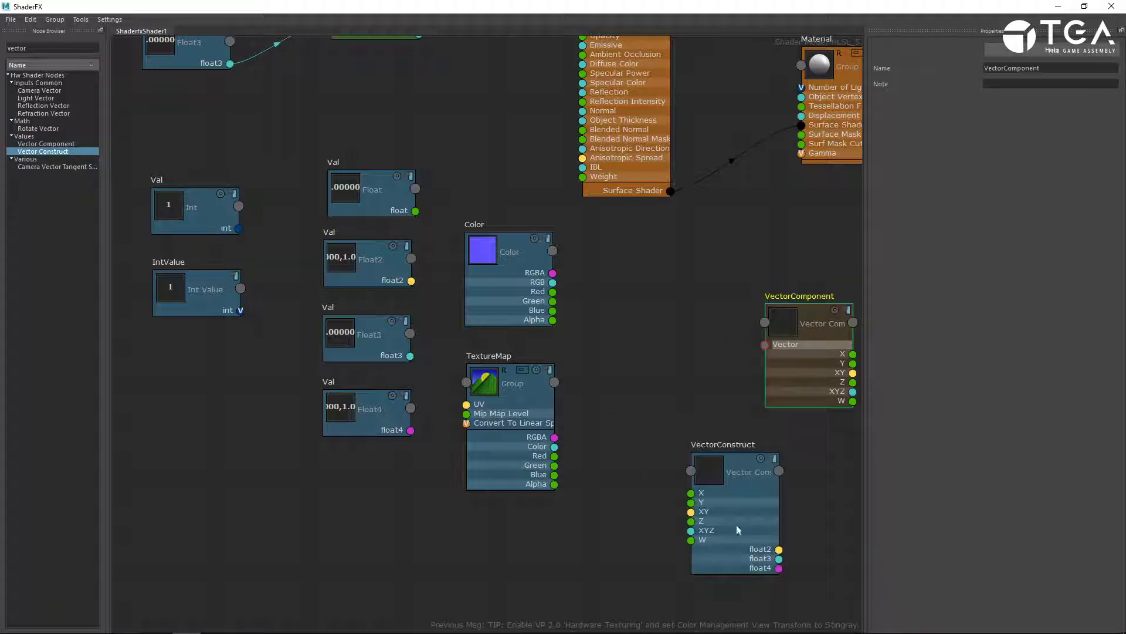
drag(736, 524, 740, 485)
drag(808, 376, 665, 346)
drag(726, 460, 805, 327)
scroll(727, 394, up, 2)
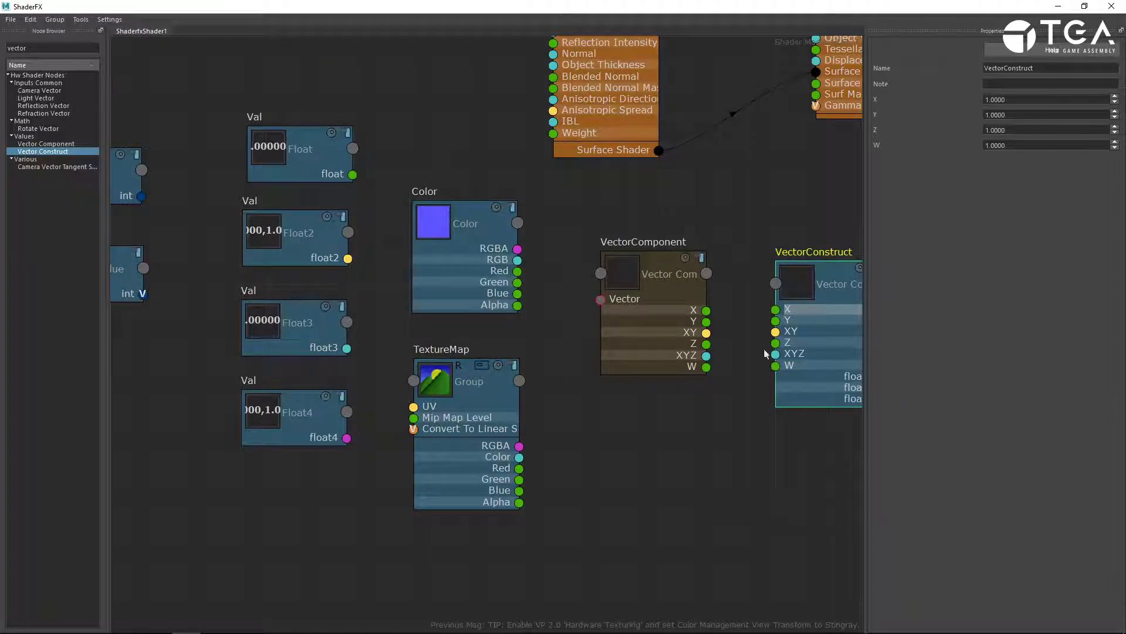
middle_drag(761, 508, 637, 538)
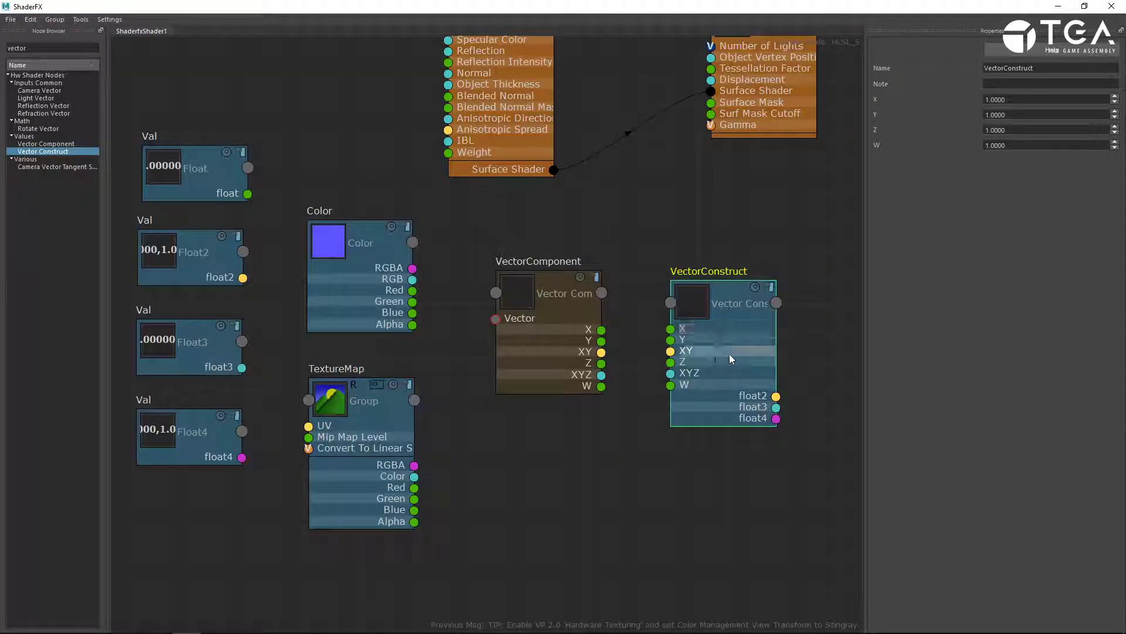
drag(730, 353, 777, 352)
click(677, 464)
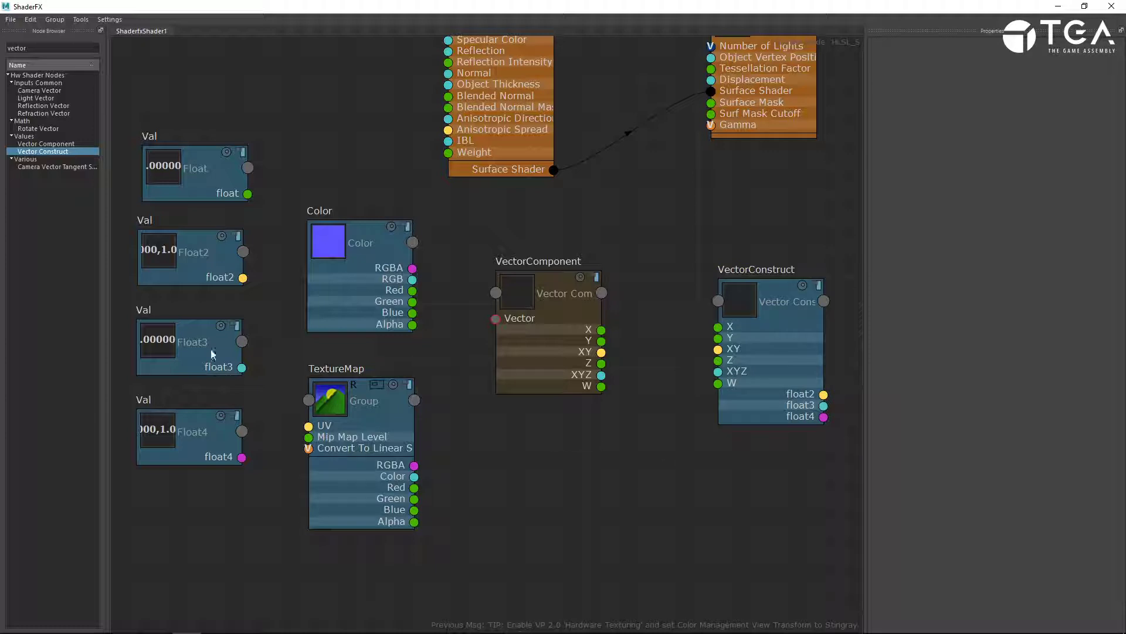
Connect the Float3 node's output to VectorComponent's Vector input and move both nodes side by side below the TextureMap node
drag(243, 370, 495, 323)
alt+middle_drag(528, 519, 552, 449)
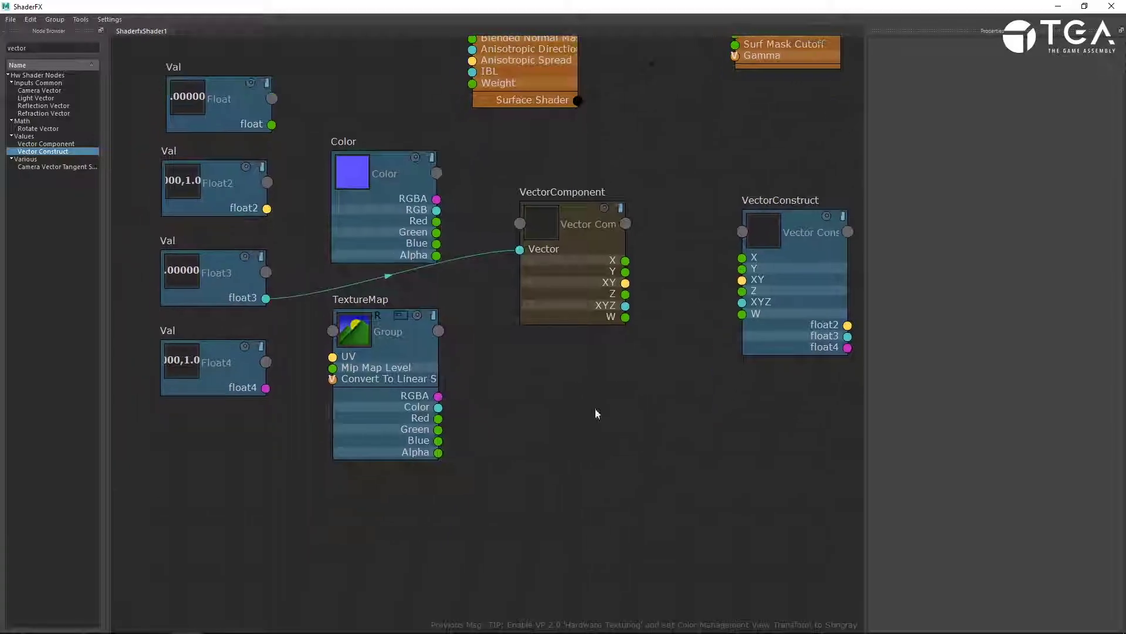
drag(209, 257, 369, 570)
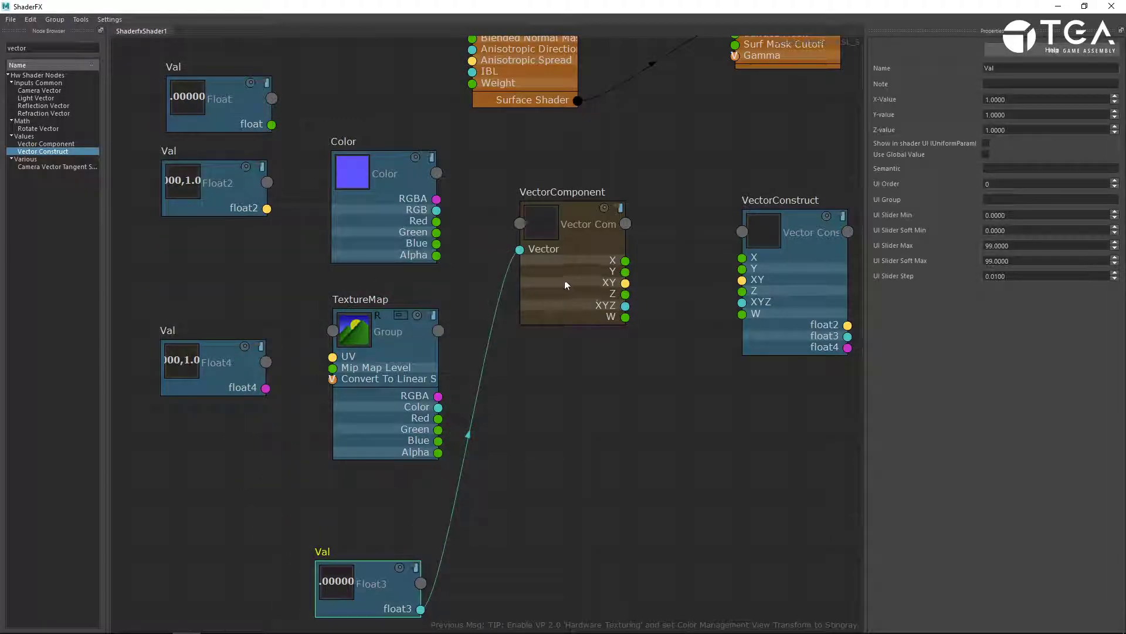
drag(565, 282, 565, 630)
alt+middle_drag(704, 588, 642, 410)
drag(320, 416, 354, 408)
scroll(386, 471, up, 3)
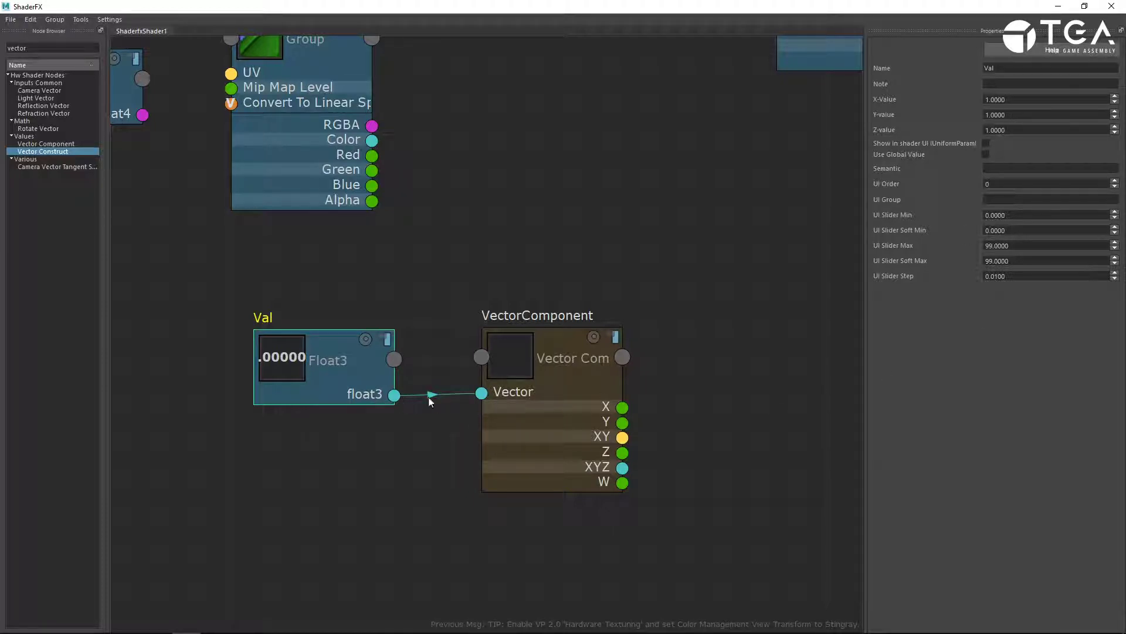
Pull trial connections from VectorComponent's X, Z and XY outputs and go through the Float3 node's X, Y and Z value fields
drag(622, 406, 713, 286)
drag(622, 453, 771, 437)
click(1009, 98)
key(Tab)
key(Tab)
click(759, 220)
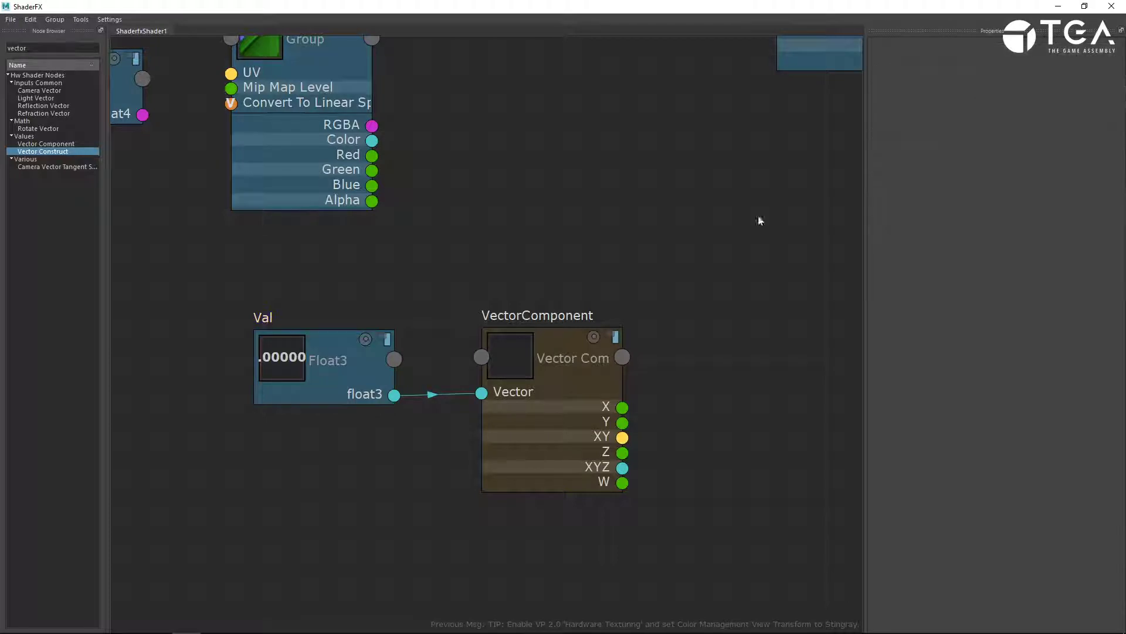
click(587, 387)
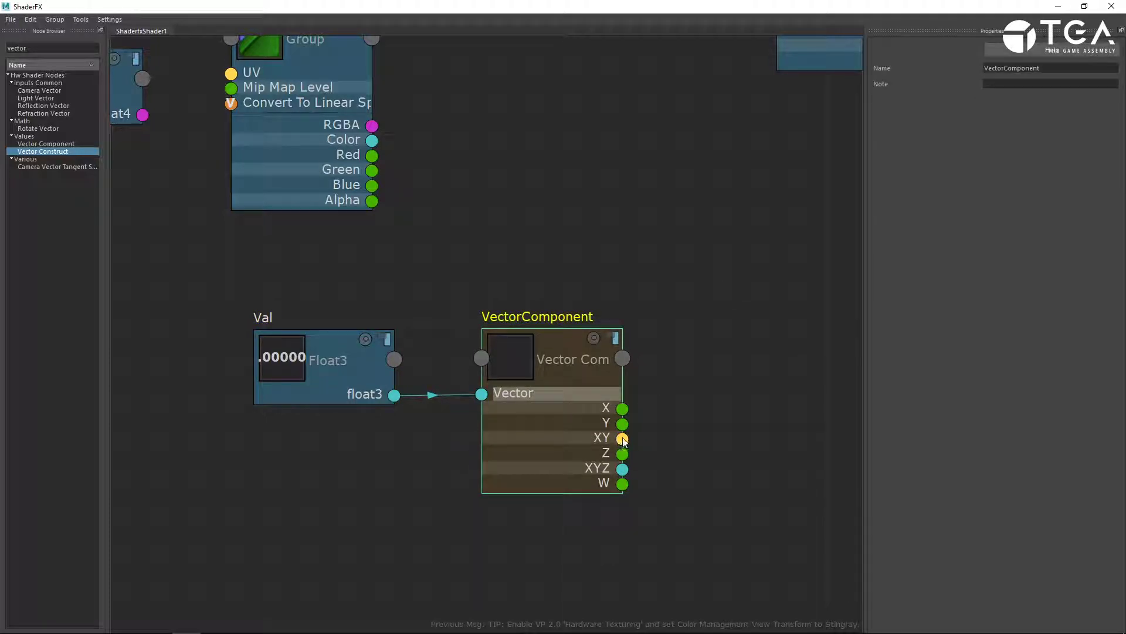
drag(622, 438, 738, 363)
Move the VectorConstruct node down beside the VectorComponent node
alt+middle_drag(715, 324, 561, 360)
scroll(562, 361, down, 2)
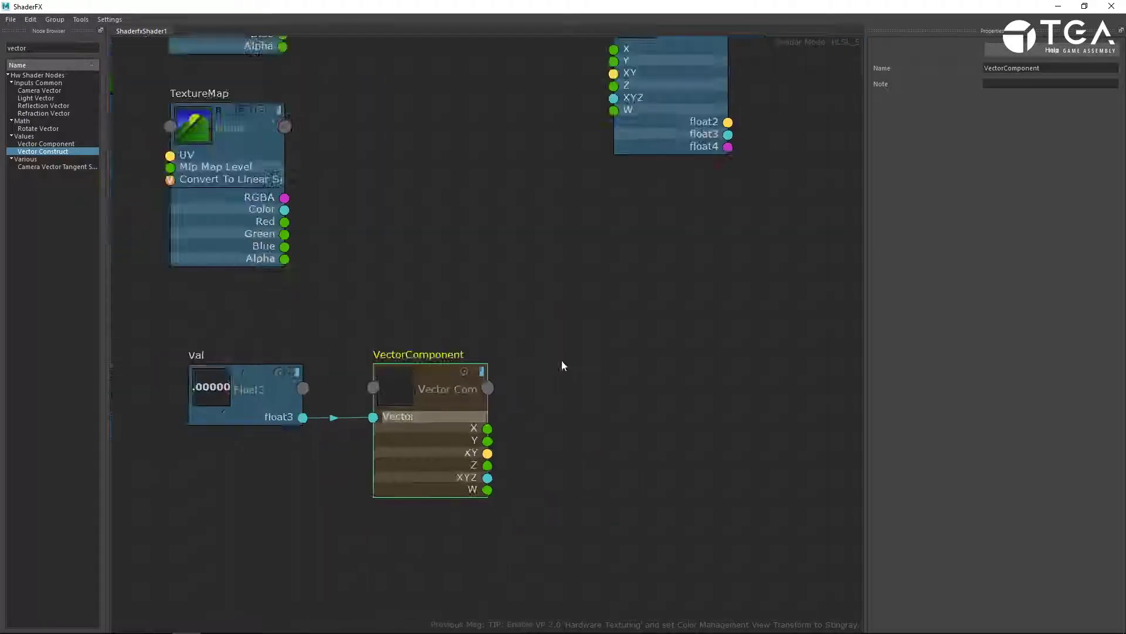
drag(677, 97, 605, 475)
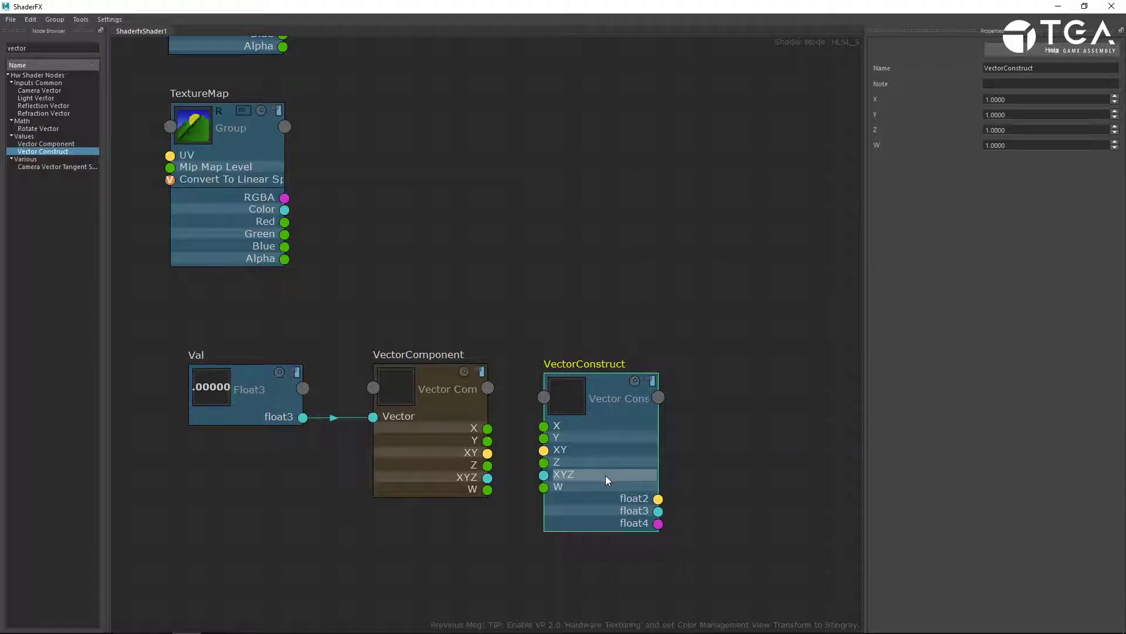
click(518, 530)
scroll(510, 526, up, 3)
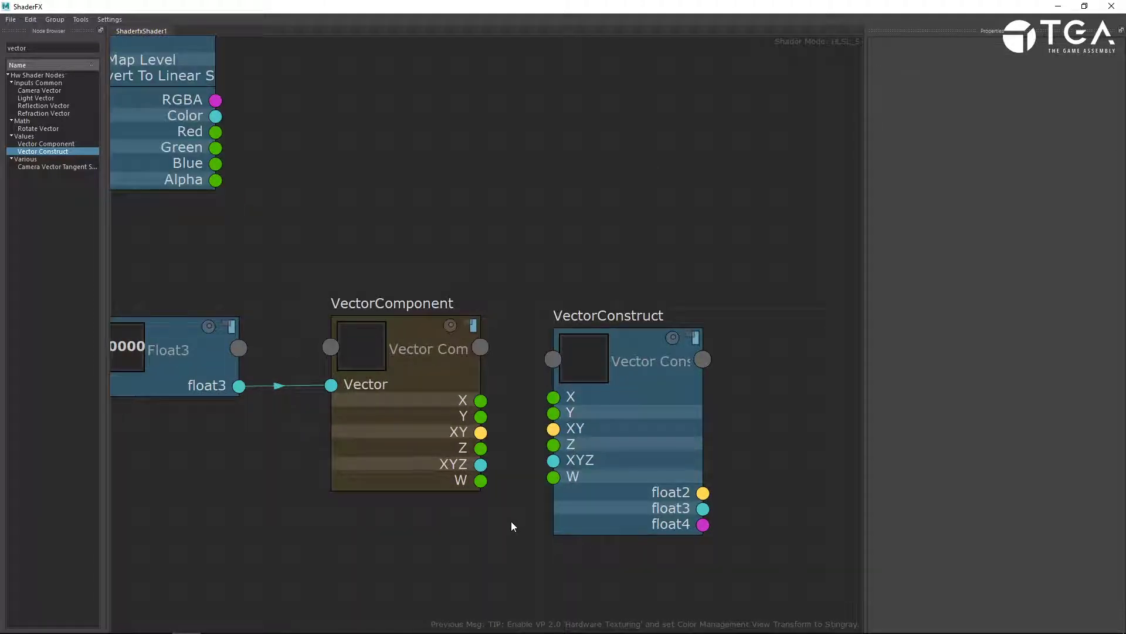
Connect VectorComponent's X to VectorConstruct's X, Y to Z and Z to Y, and move VectorConstruct farther right
drag(481, 400, 553, 397)
drag(481, 416, 554, 445)
drag(480, 448, 553, 413)
drag(590, 462, 708, 442)
click(724, 241)
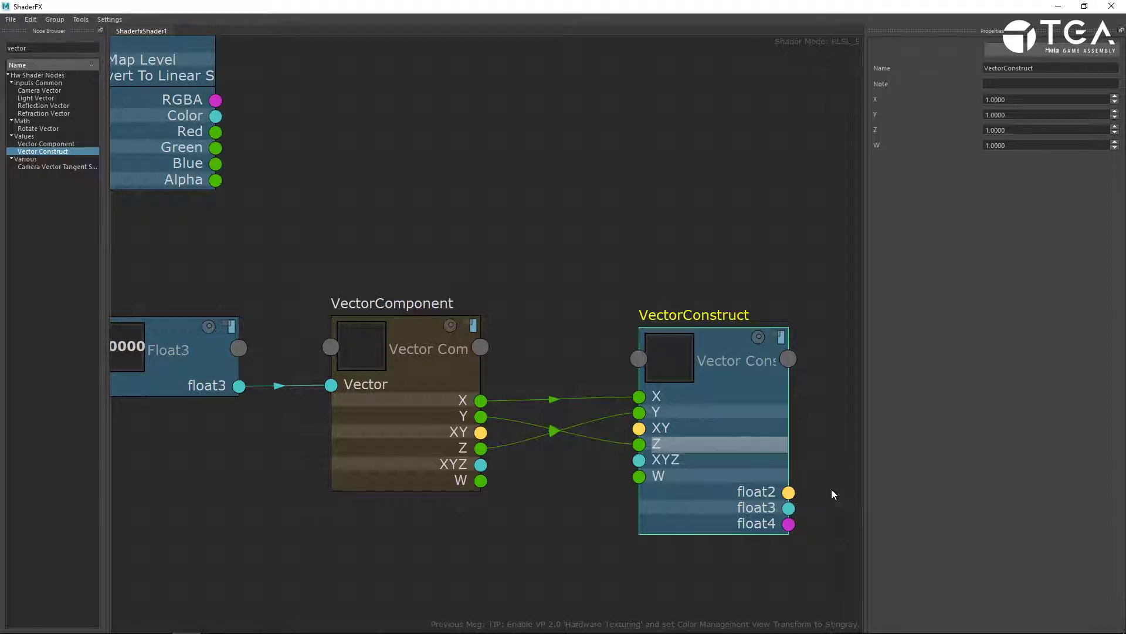
Delete the VectorComponent node, move the Float3 node beside VectorConstruct and connect its output to VectorConstruct's XYZ input
scroll(768, 510, down, 3)
click(555, 403)
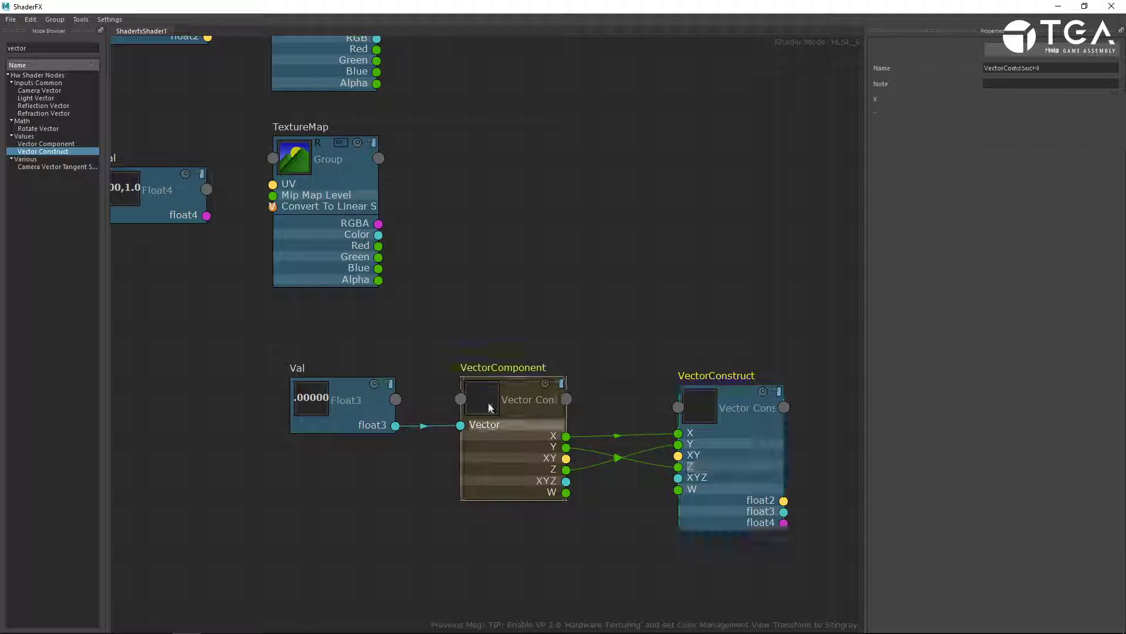
key(Delete)
drag(380, 399, 577, 396)
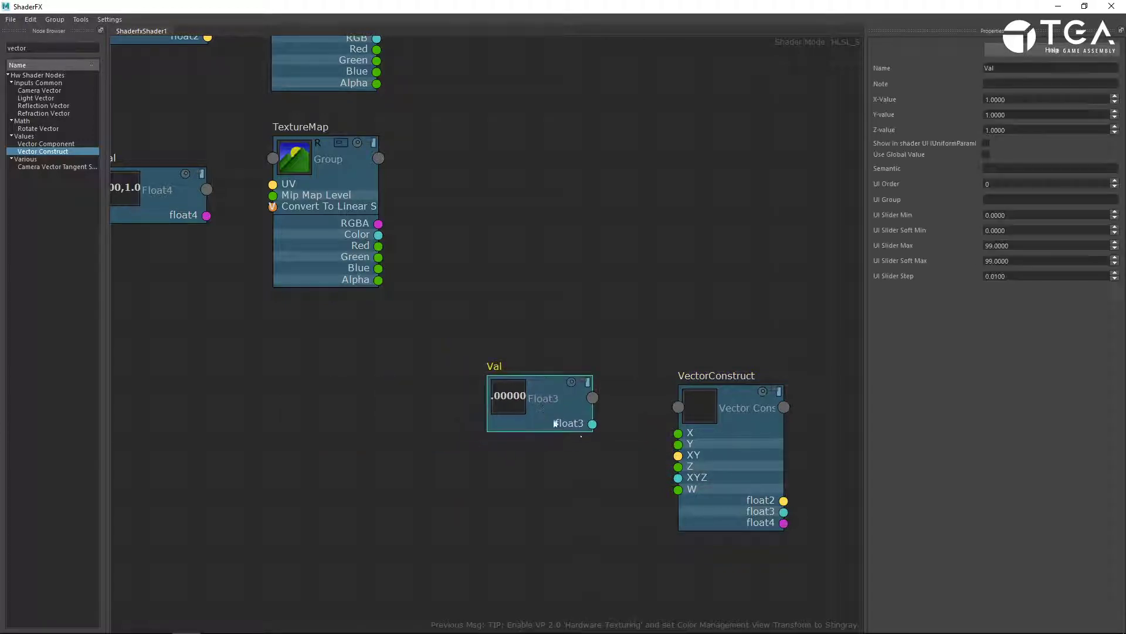
drag(661, 467, 678, 476)
Bring a Float value node below the Float3 node and connect its output to VectorConstruct's W input
scroll(517, 434, down, 3)
drag(314, 179, 544, 573)
alt+middle_drag(533, 547, 449, 416)
scroll(497, 453, up, 3)
drag(474, 450, 594, 396)
scroll(545, 438, up, 2)
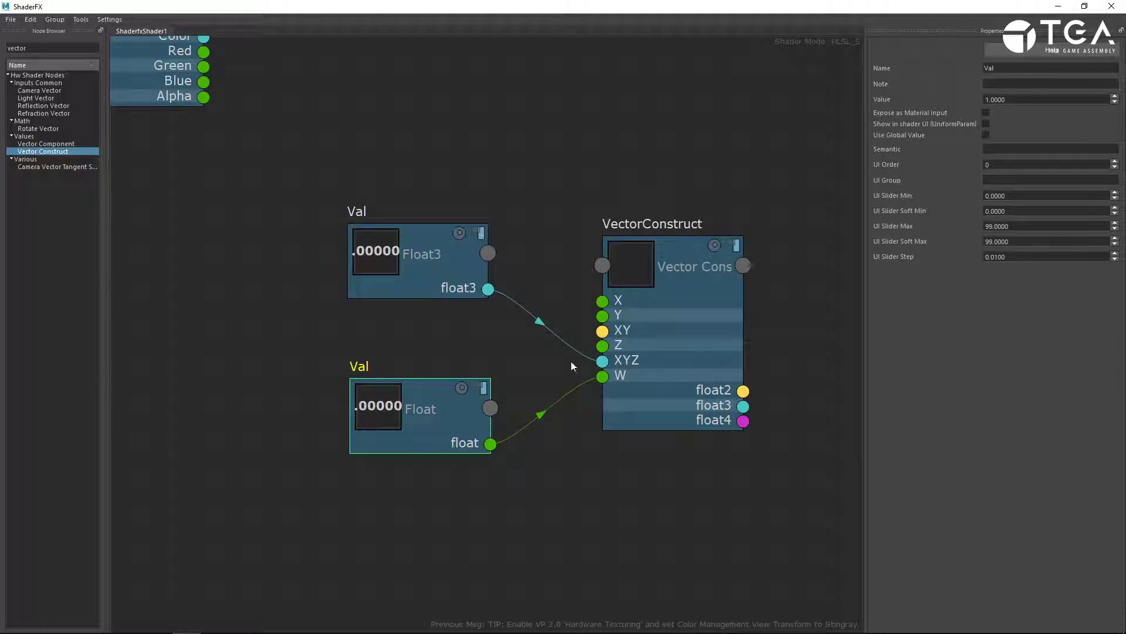
Pull a trial connection from VectorConstruct's float4 output and space the Float3 and Float nodes farther apart vertically
drag(461, 416, 466, 413)
scroll(757, 421, down, 2)
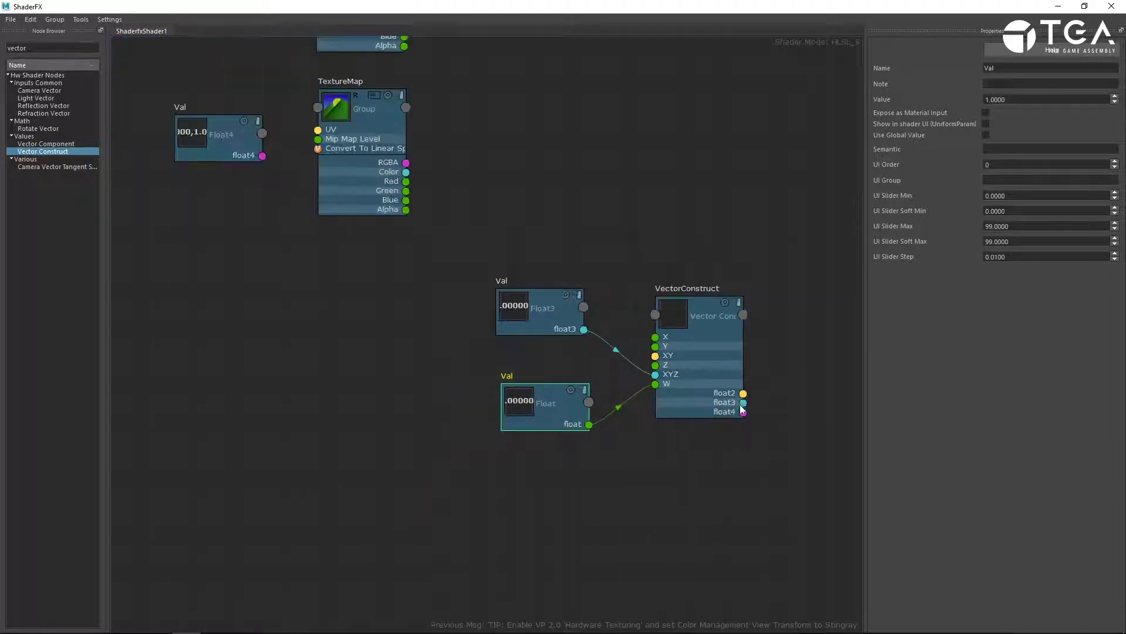
drag(748, 415, 811, 370)
drag(556, 317, 540, 276)
drag(565, 388, 553, 412)
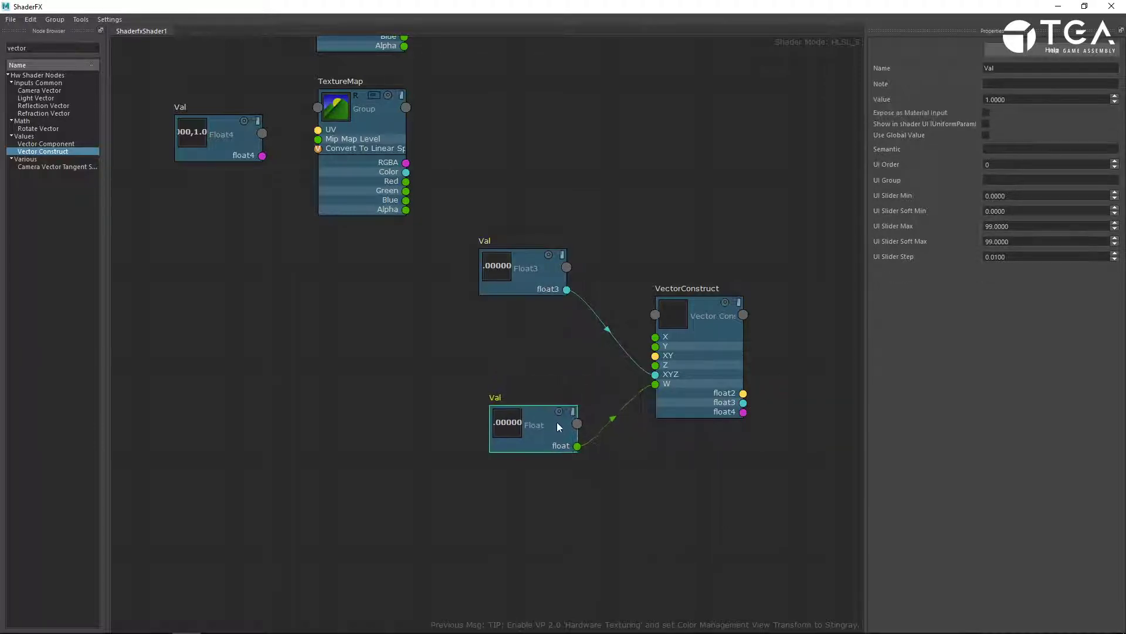
Add a Vector Component node above VectorConstruct and move VectorConstruct up to the right of it
click(698, 208)
drag(49, 146, 662, 197)
click(554, 169)
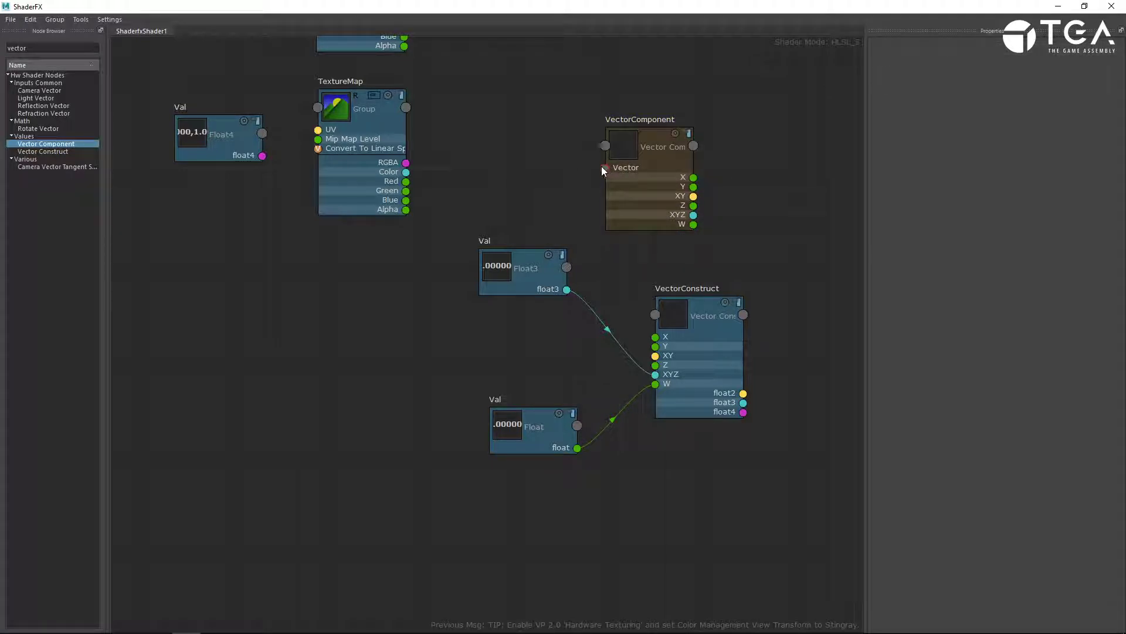
drag(704, 346, 809, 195)
click(753, 243)
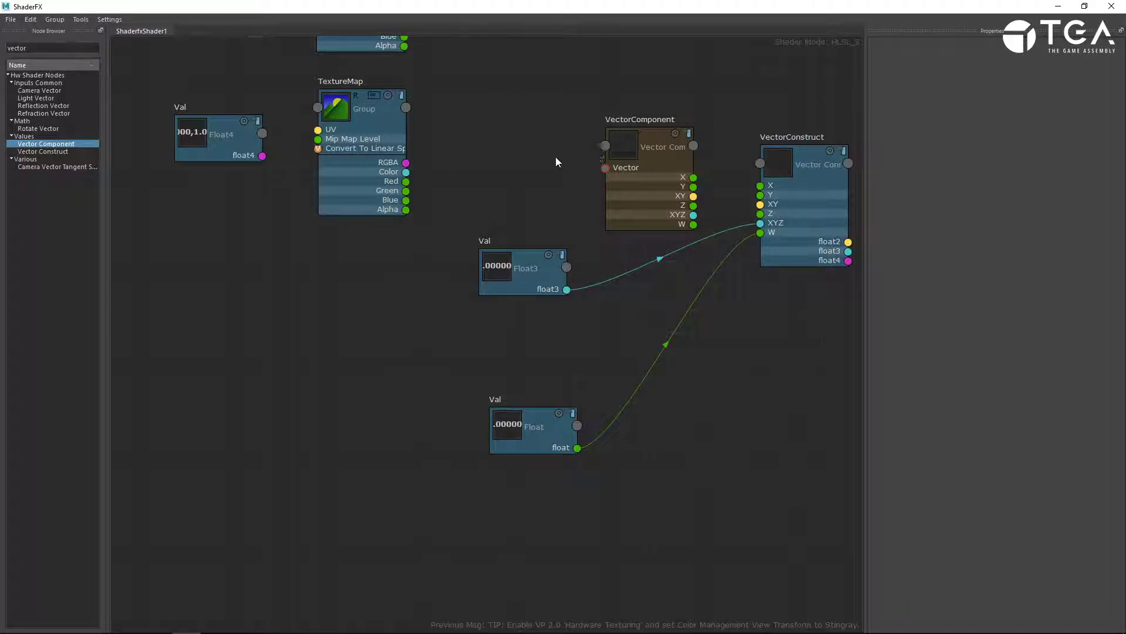
Move VectorConstruct below the VectorComponent node and bring the Float node up closer under the Float3 node
scroll(555, 157, down, 2)
middle_drag(502, 106, 537, 339)
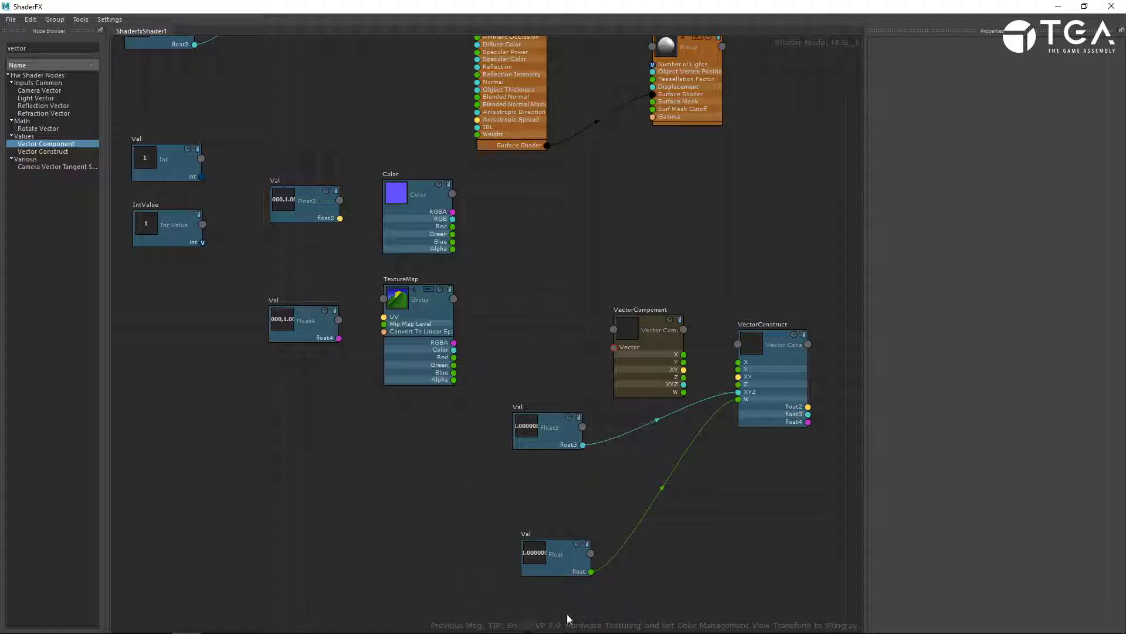
middle_drag(558, 176, 602, 400)
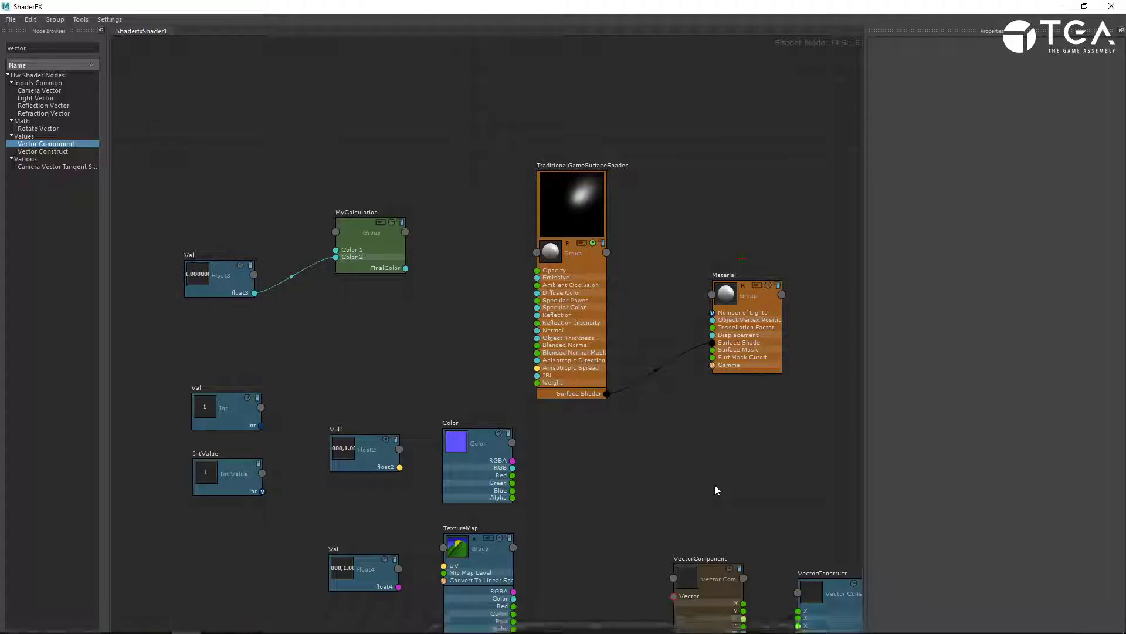
middle_drag(715, 485, 580, 300)
scroll(548, 304, down, 2)
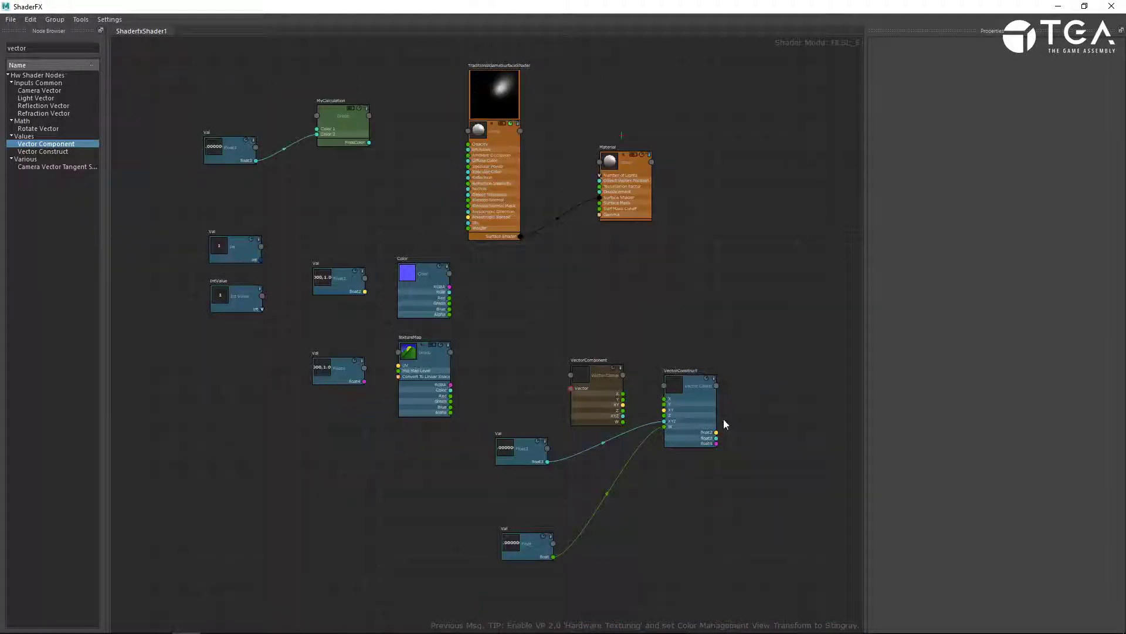
drag(690, 423, 608, 512)
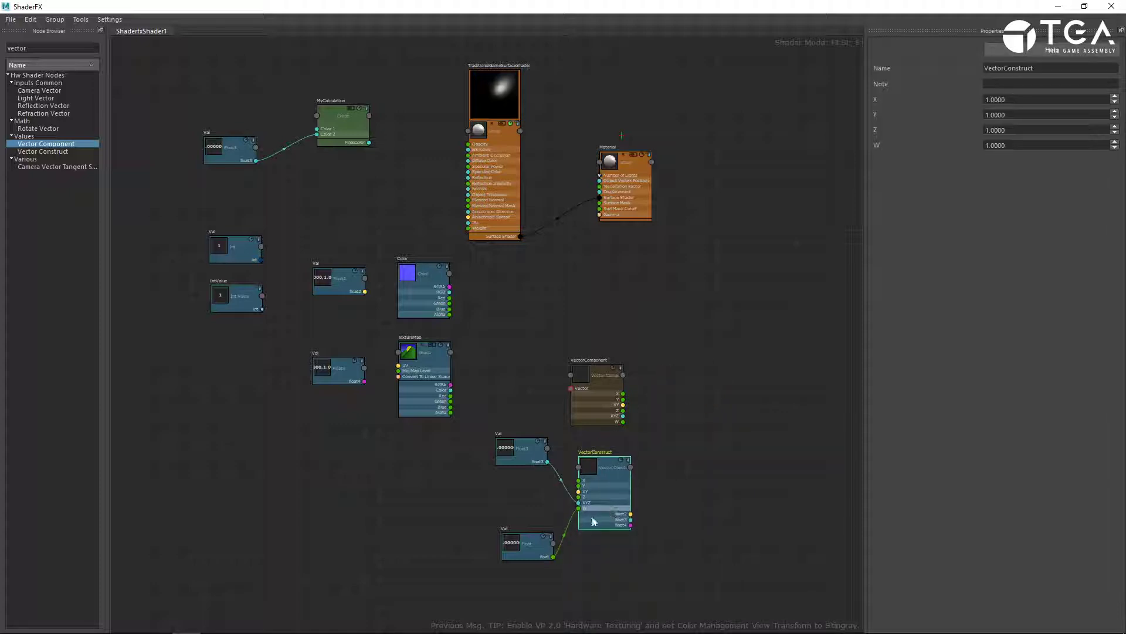
click(528, 550)
click(731, 463)
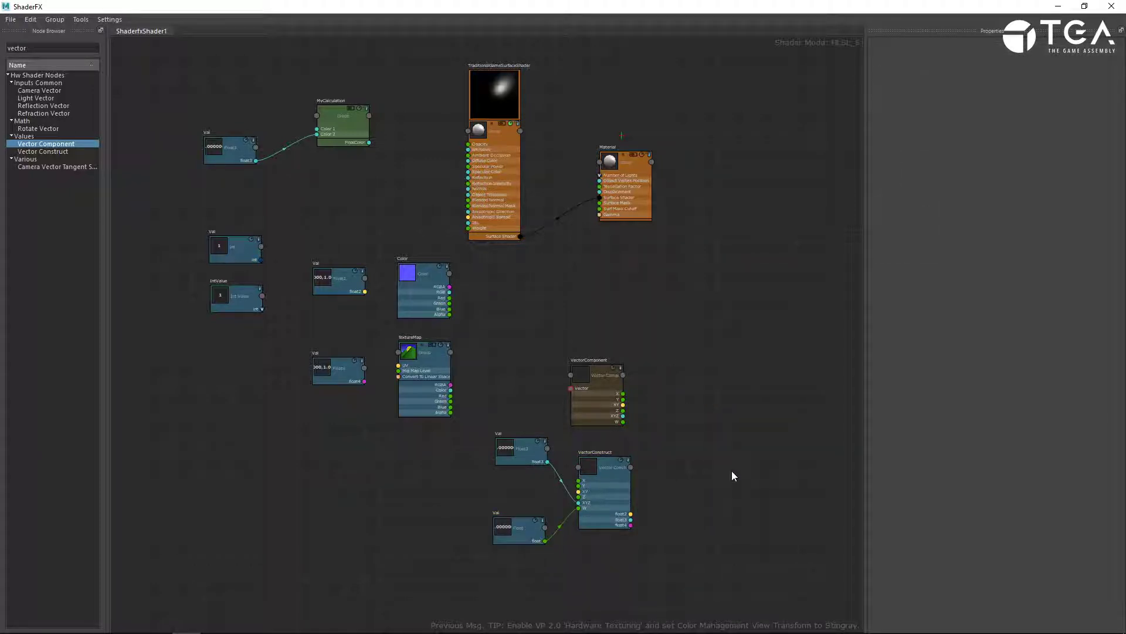